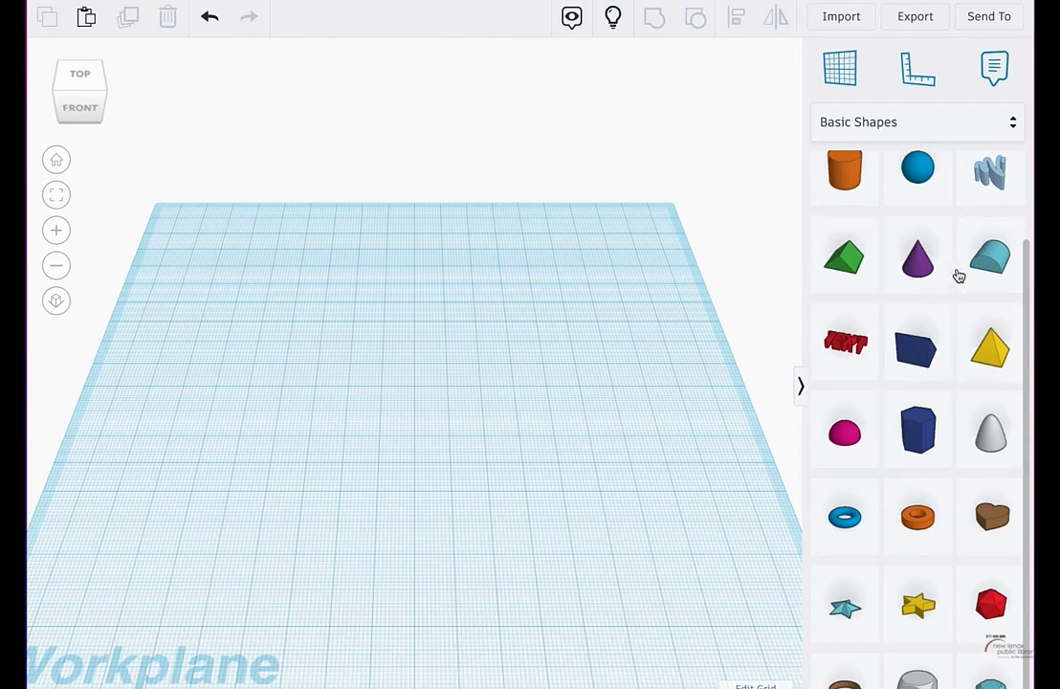
Step: Add the Capsule shape from the Design Starters collection to the middle of the workplane
scroll(982, 372, "down", 1)
scroll(980, 374, "up", 1)
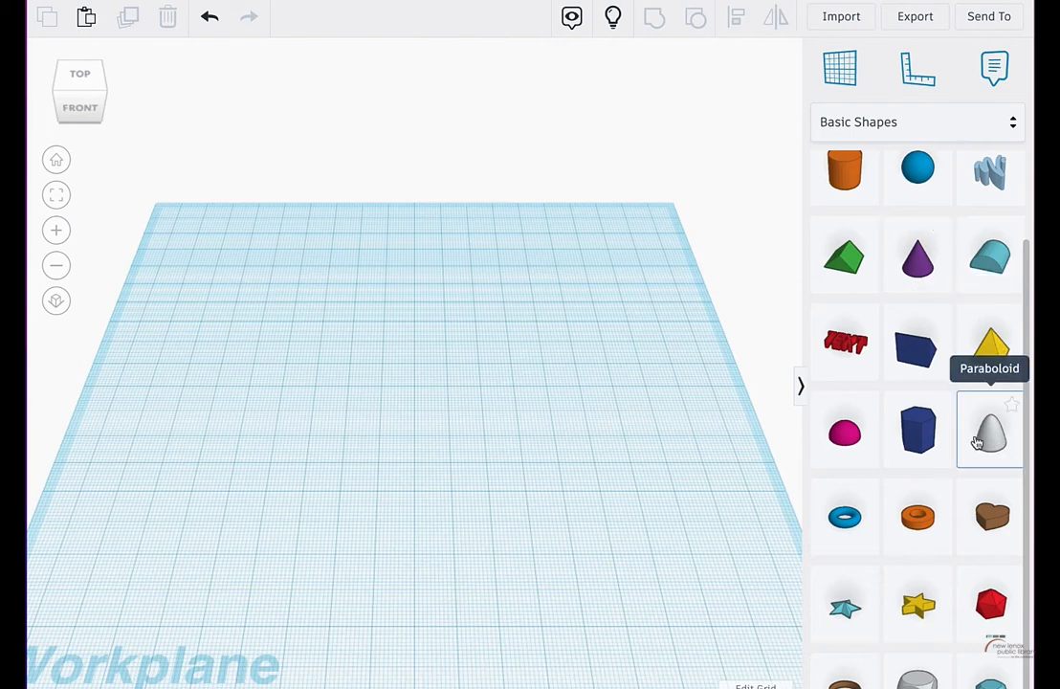
left_click(914, 124)
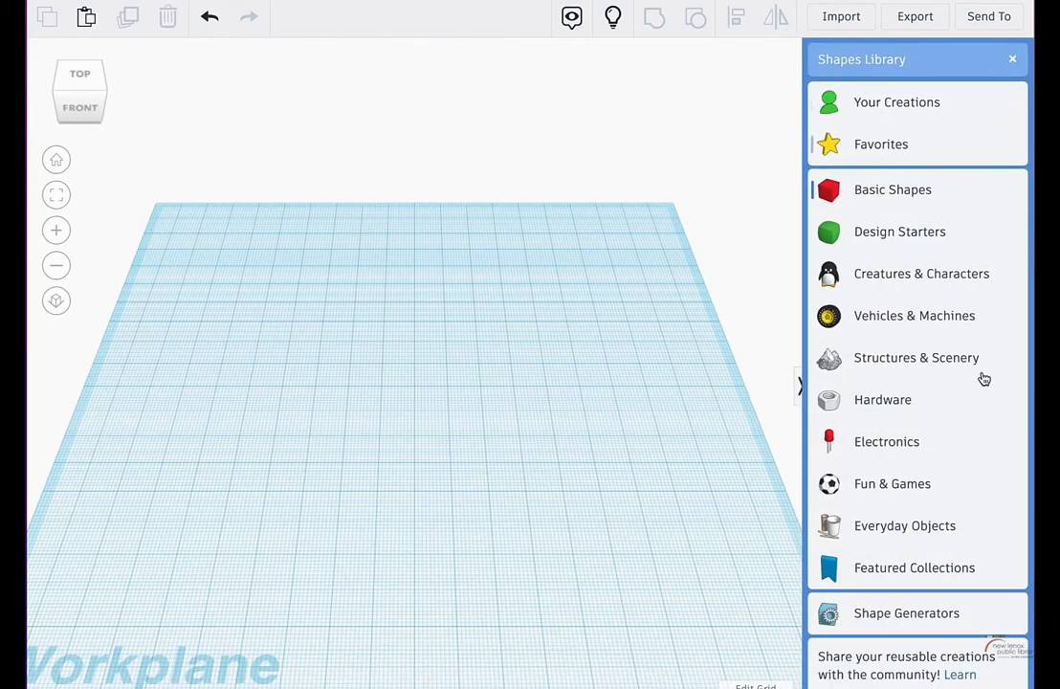
left_click(904, 244)
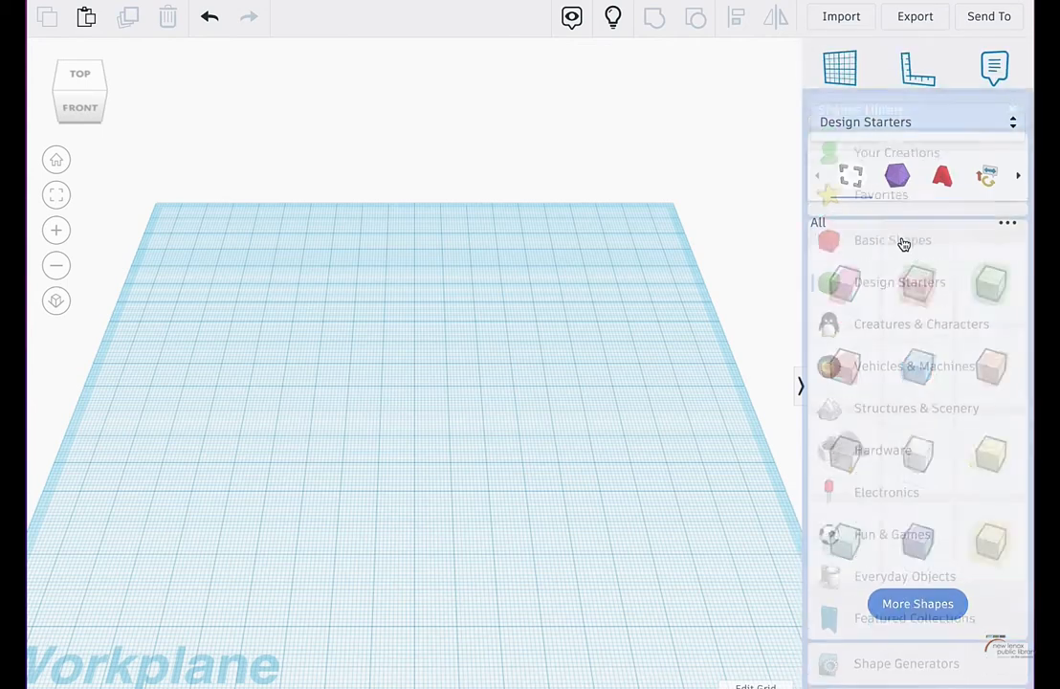
left_click(880, 129)
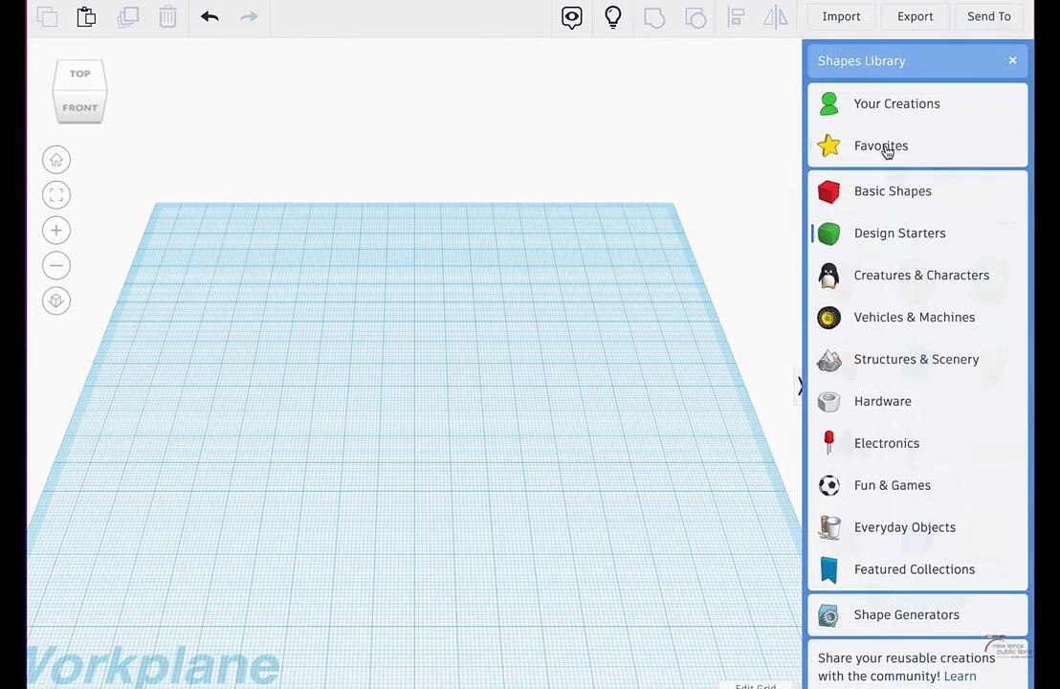
left_click(904, 232)
left_click_drag(919, 452, 414, 382)
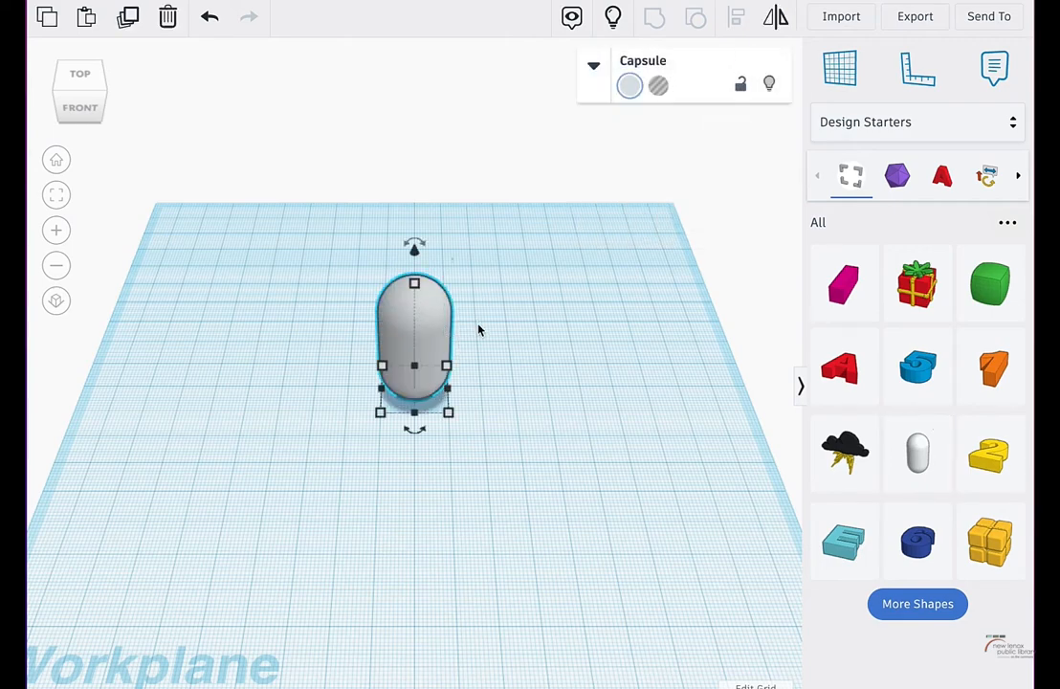
Step: Rotate the upright capsule by -90° in the front view so it lies horizontally
right_click_drag(483, 330, 492, 250)
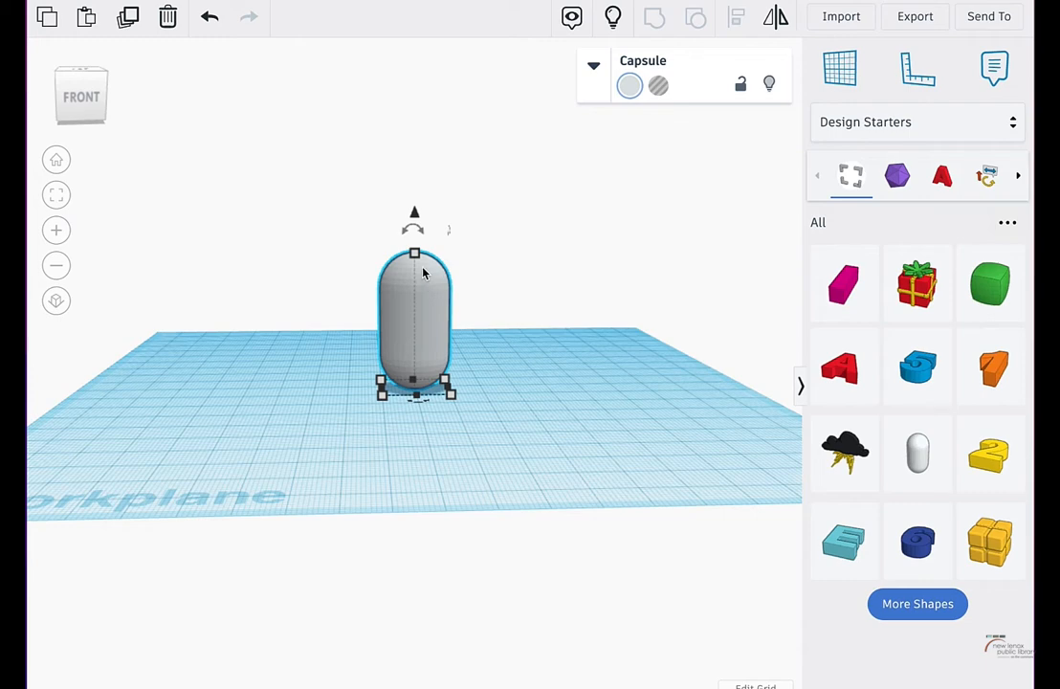
left_click(56, 196)
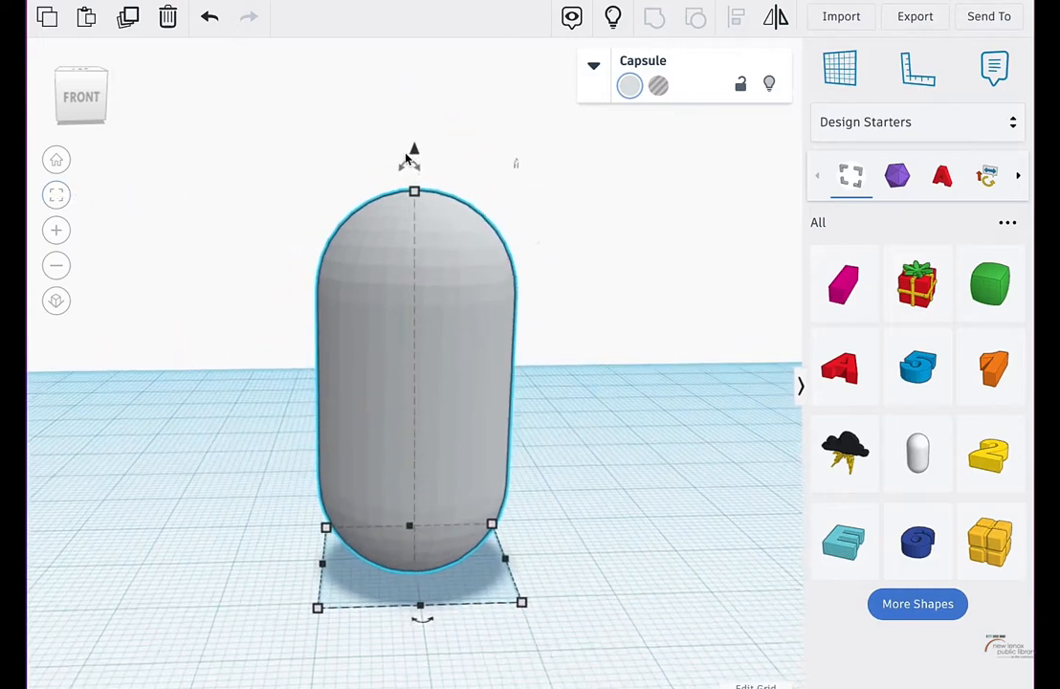
scroll(409, 159, "down", 3)
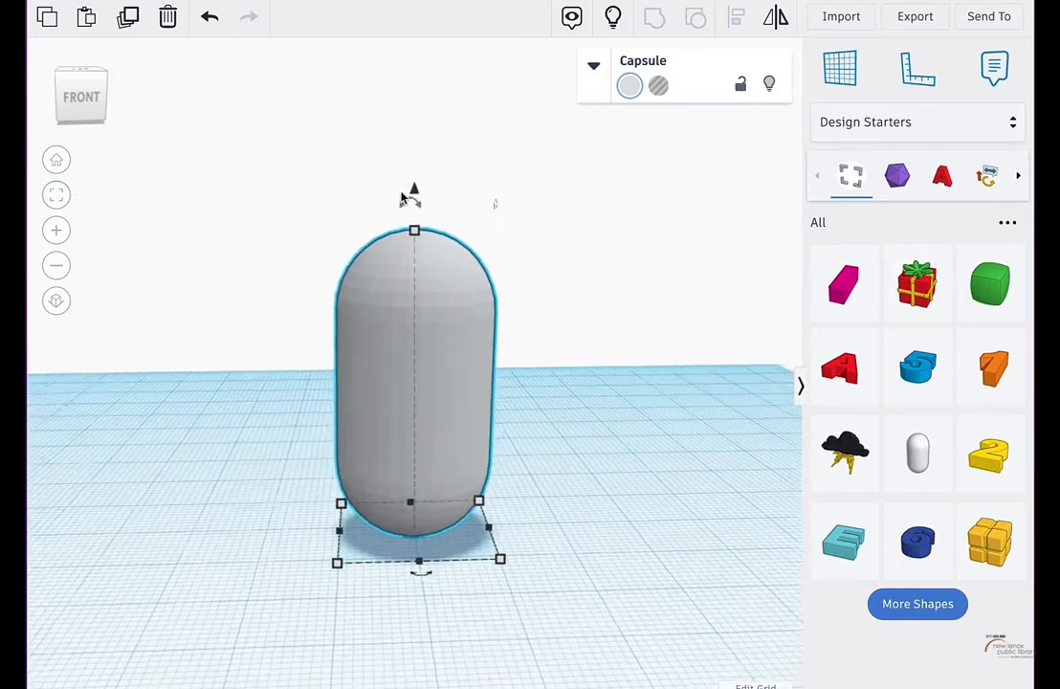
left_click_drag(412, 196, 605, 369)
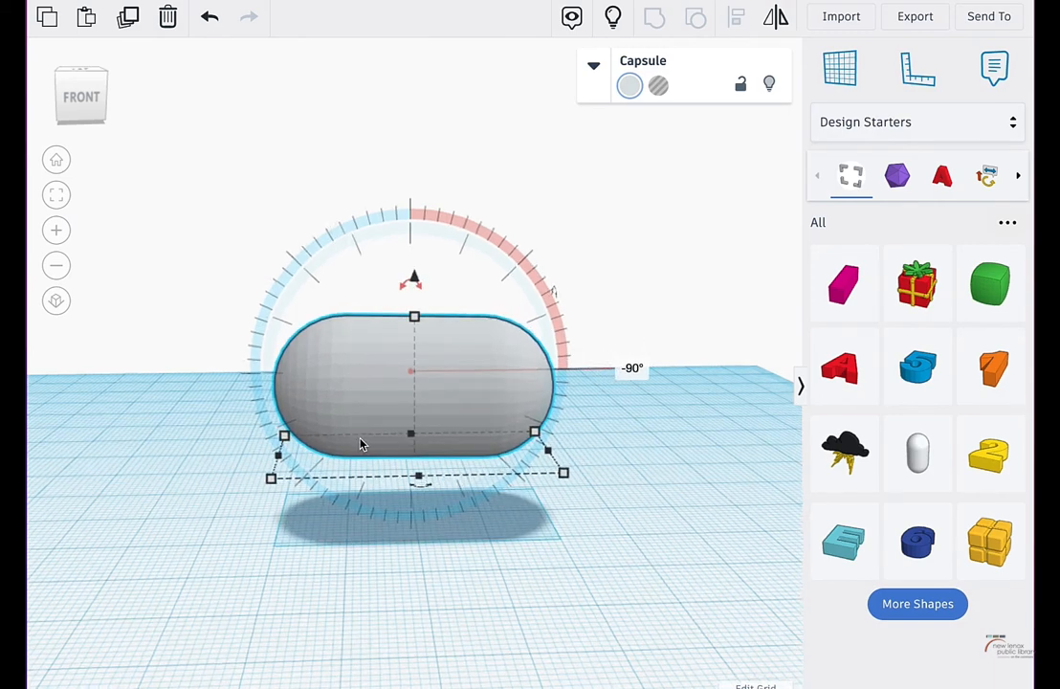
Step: Set the horizontal capsule's length to 40 mm
scroll(470, 498, "up", 2)
right_click_drag(496, 523, 494, 499)
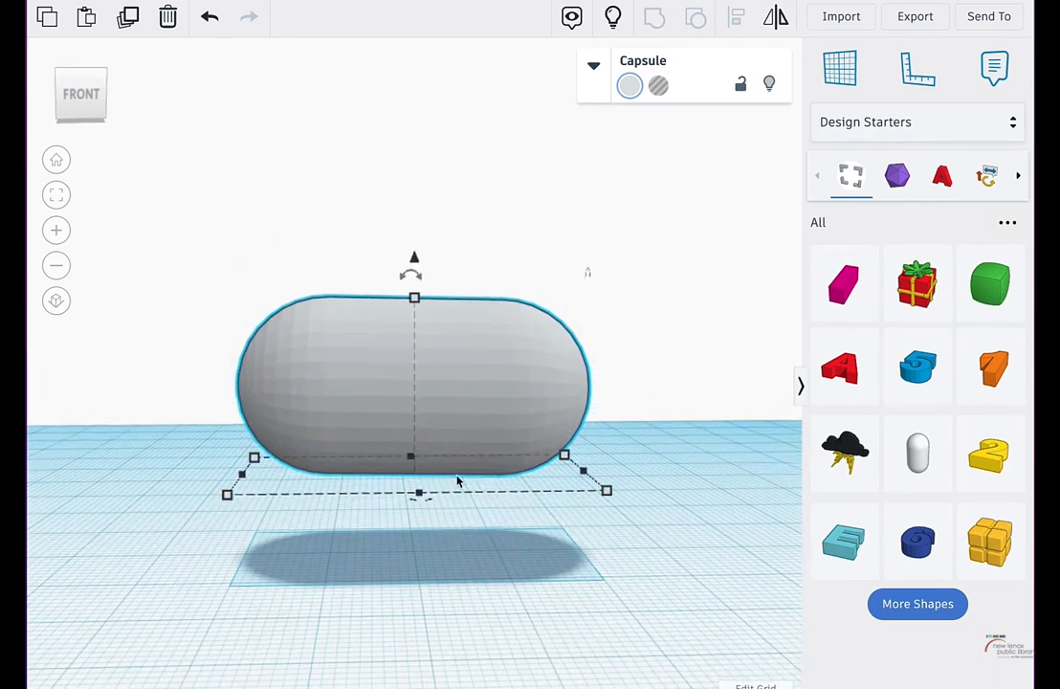
right_click_drag(361, 535, 374, 534)
scroll(236, 258, "up", 3)
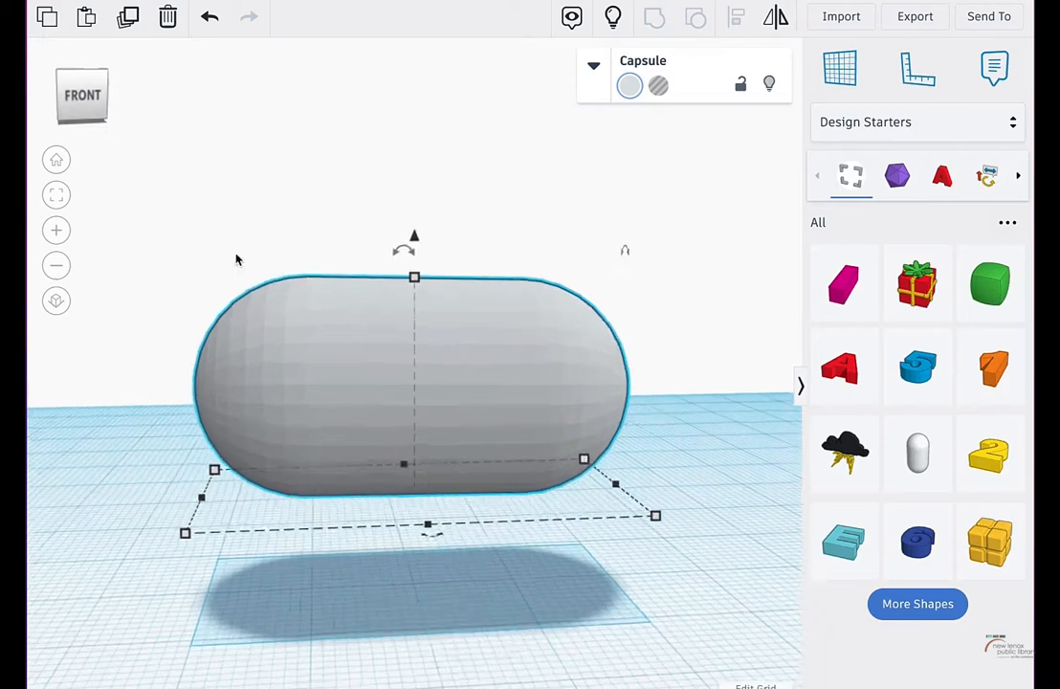
right_click_drag(406, 396, 629, 549)
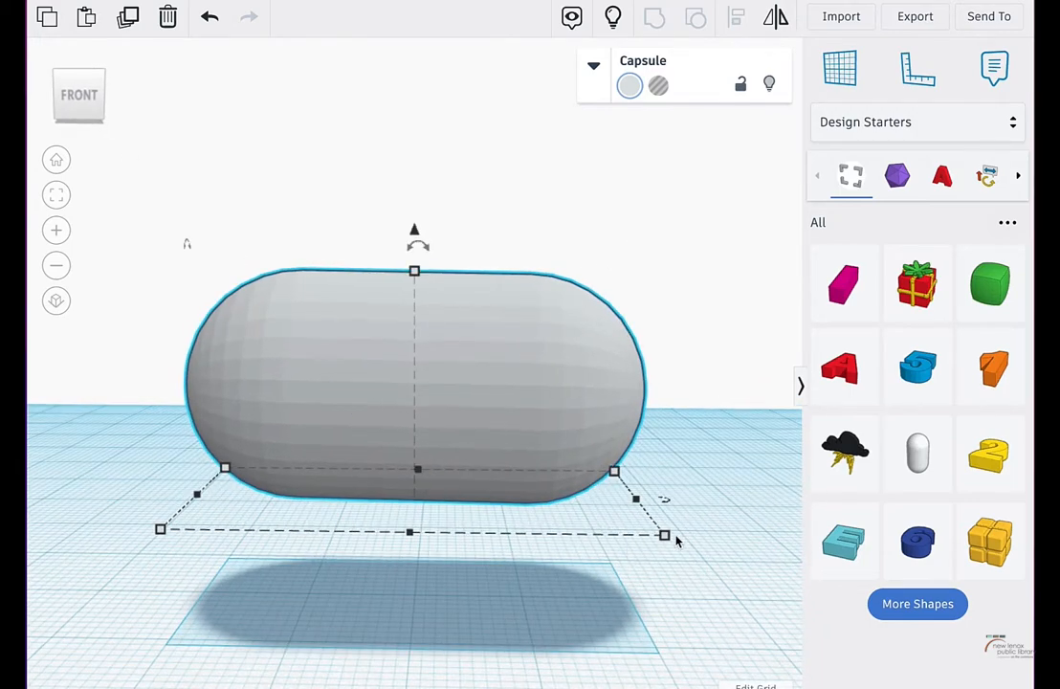
left_click_drag(665, 536, 668, 538)
left_click(405, 572)
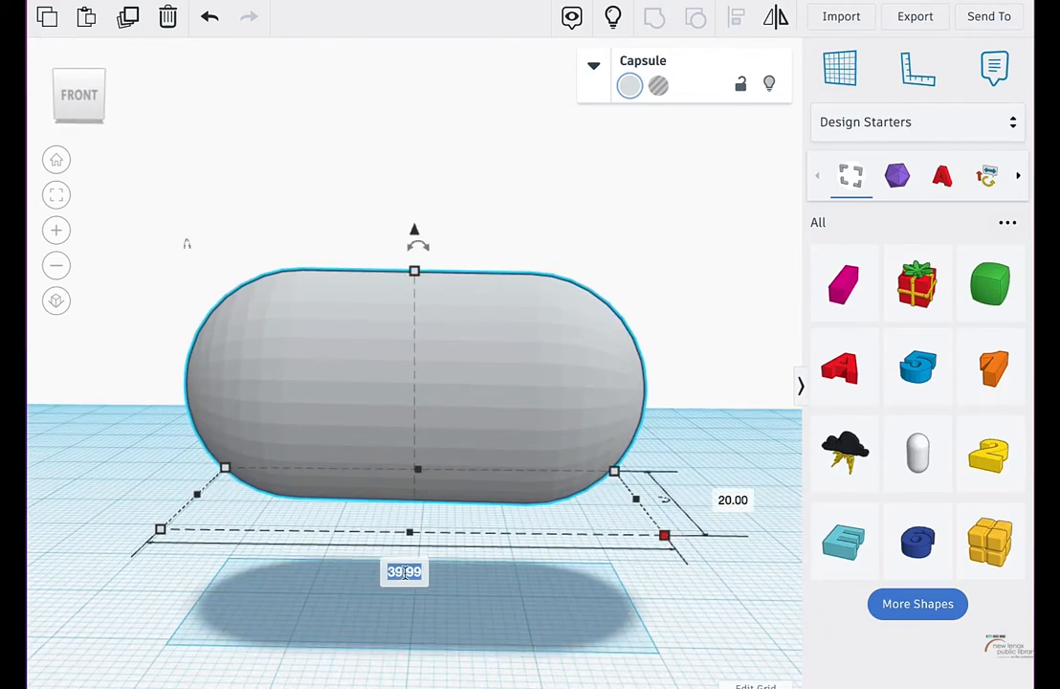
type("40")
key("Return")
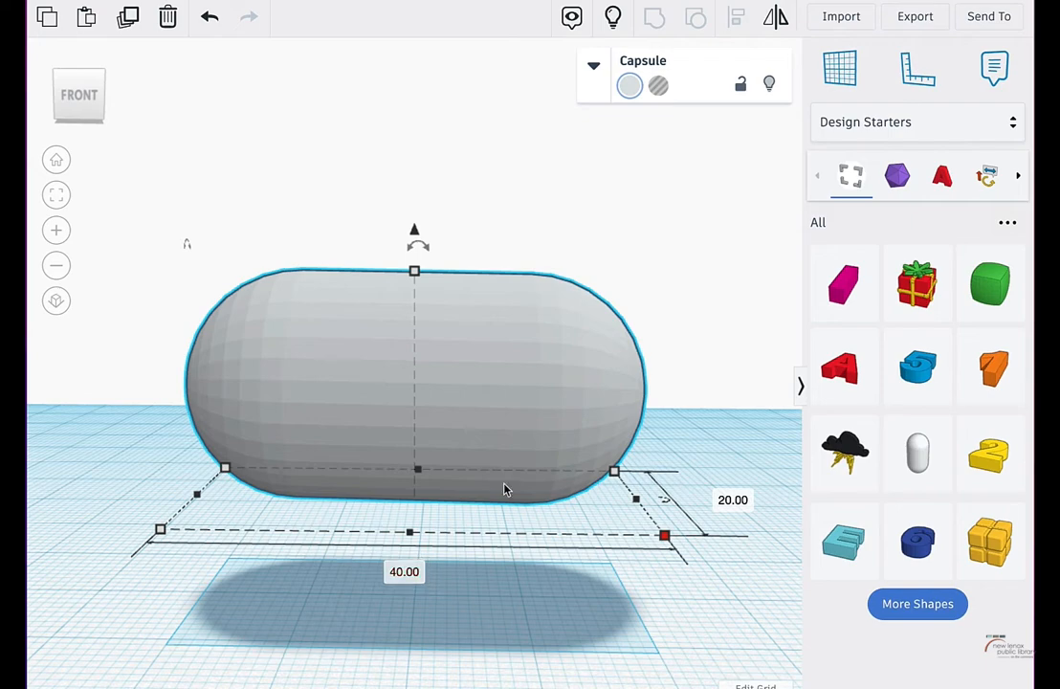
Step: Set the horizontal capsule's length to 80 mm, keeping its width
scroll(493, 509, "down", 3)
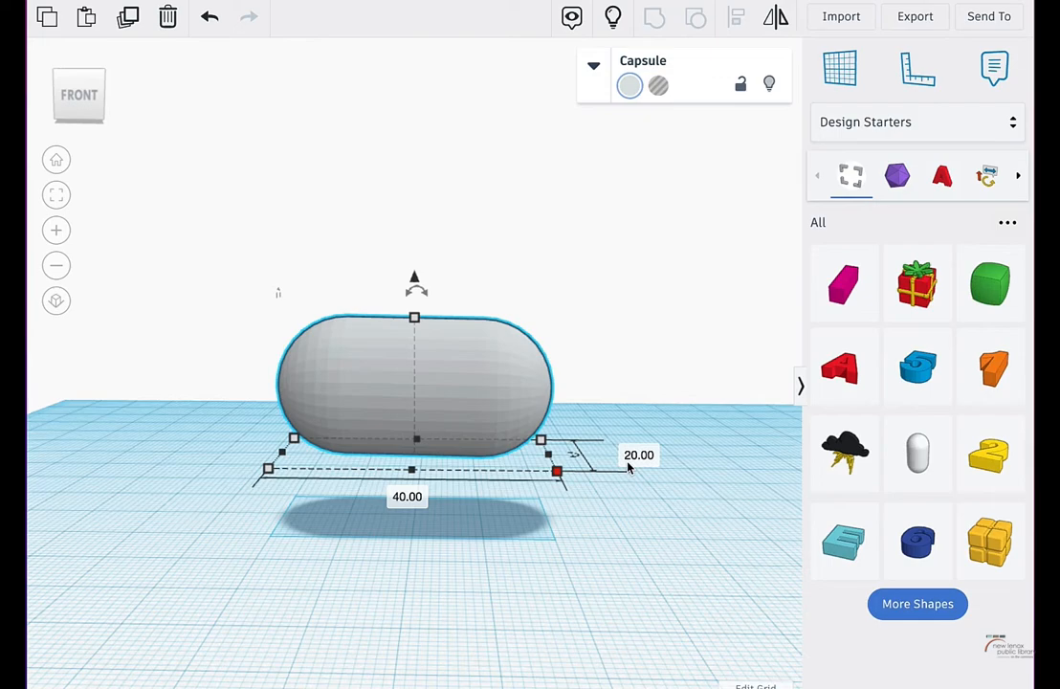
left_click(406, 496)
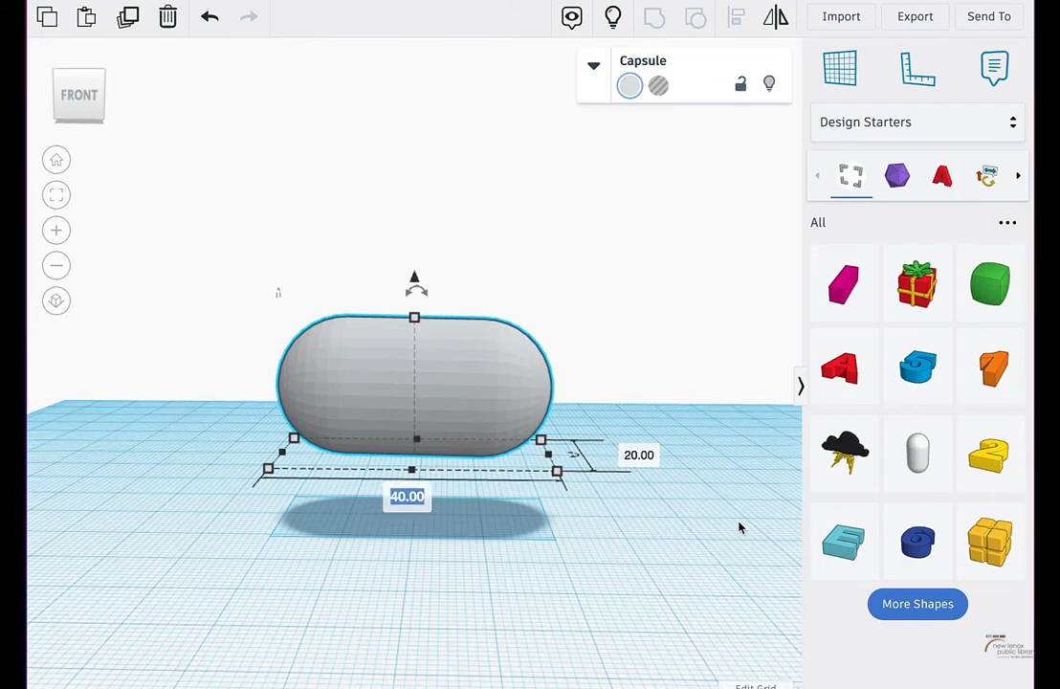
type("80")
key("Return")
right_click_drag(736, 527, 592, 321)
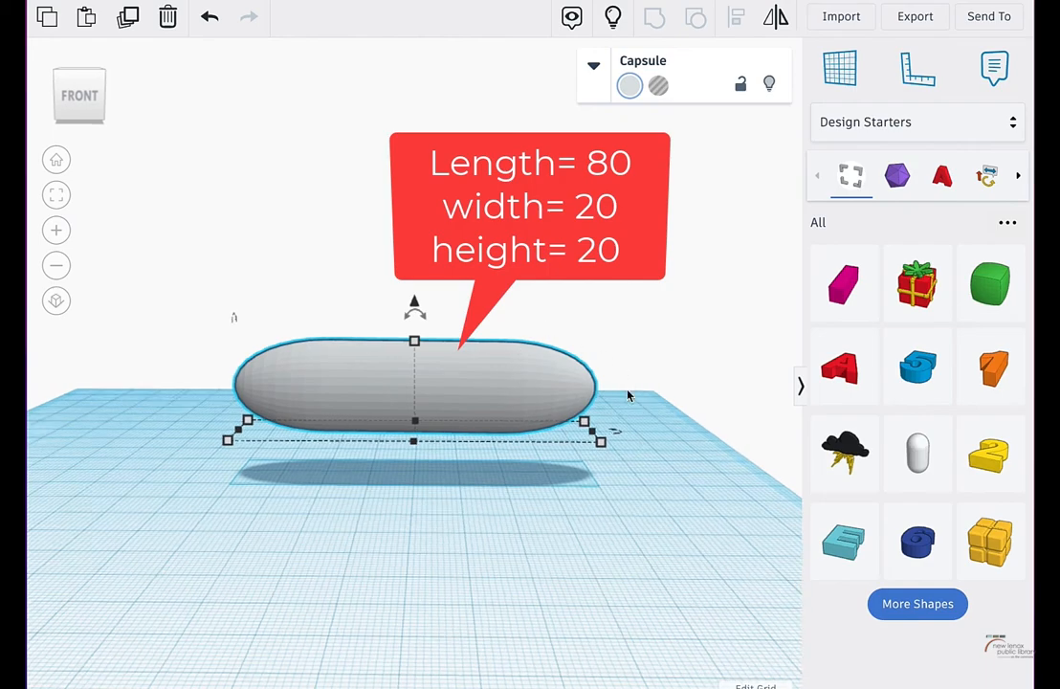
right_click_drag(628, 395, 549, 421)
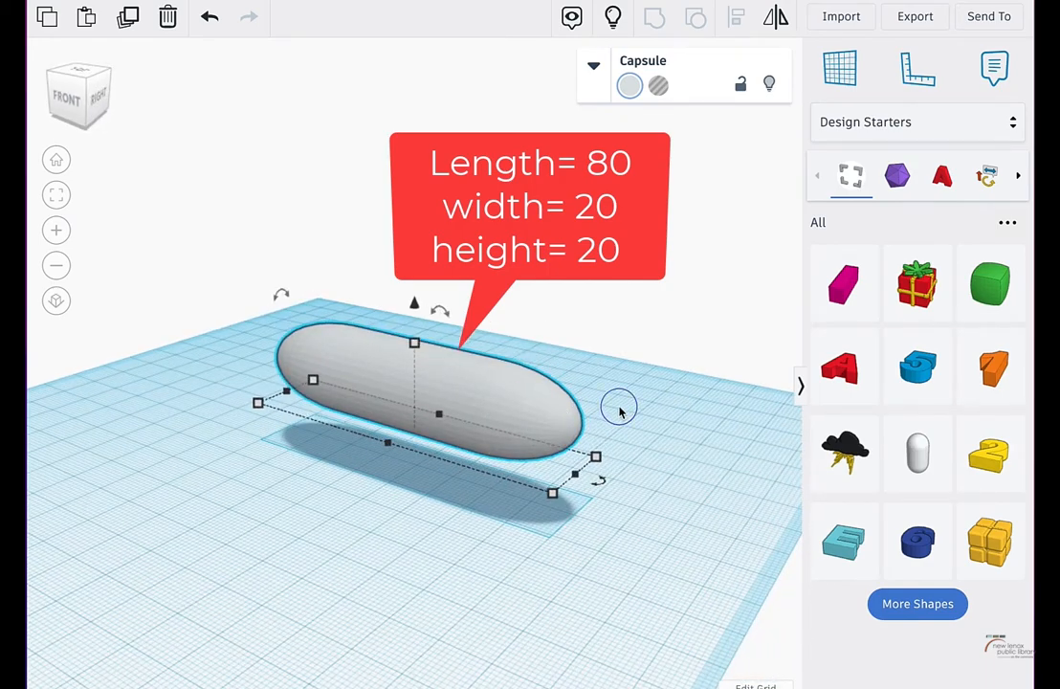
right_click_drag(619, 410, 693, 456)
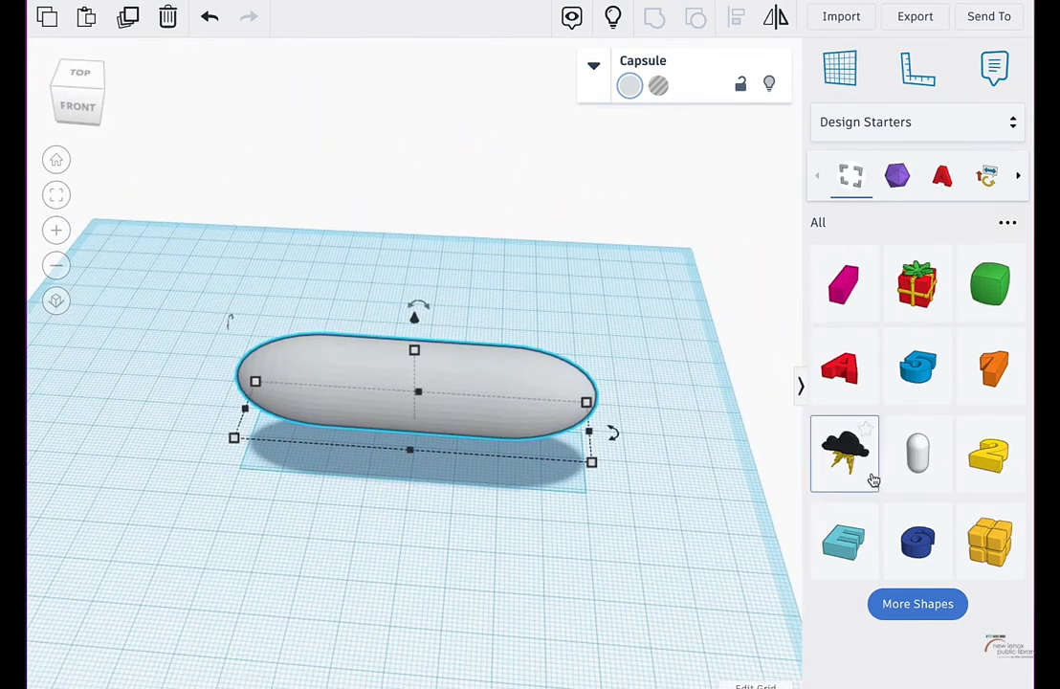
right_click_drag(287, 401, 398, 385)
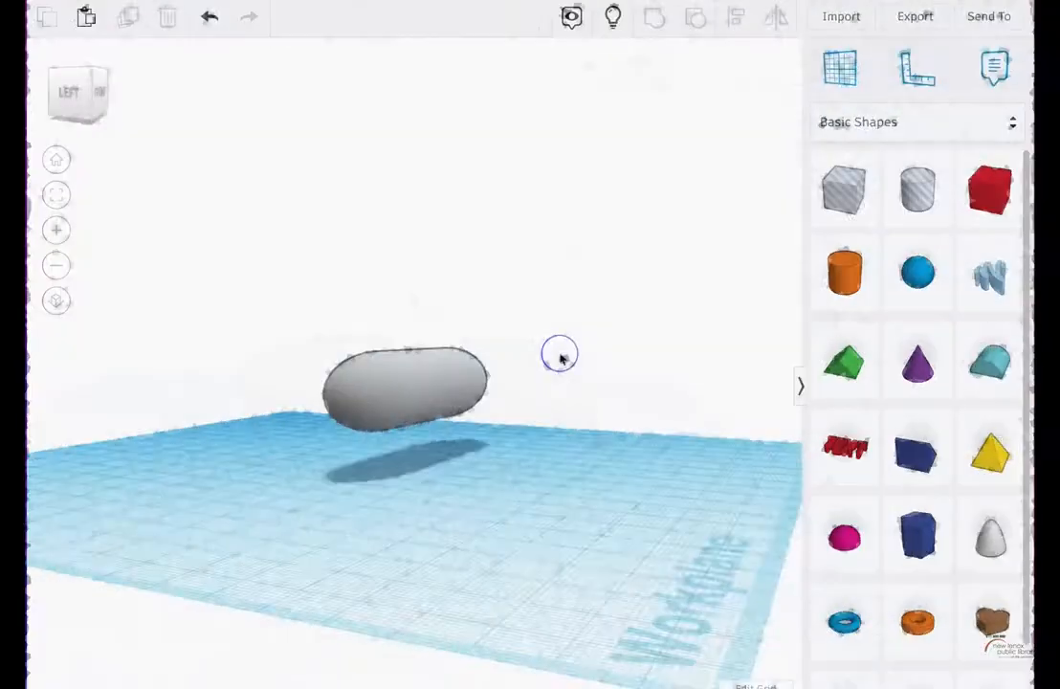
Step: Place a Tube from Basic Shapes on the workplane in front of the capsule and expand its shape properties
right_click_drag(559, 352, 365, 406)
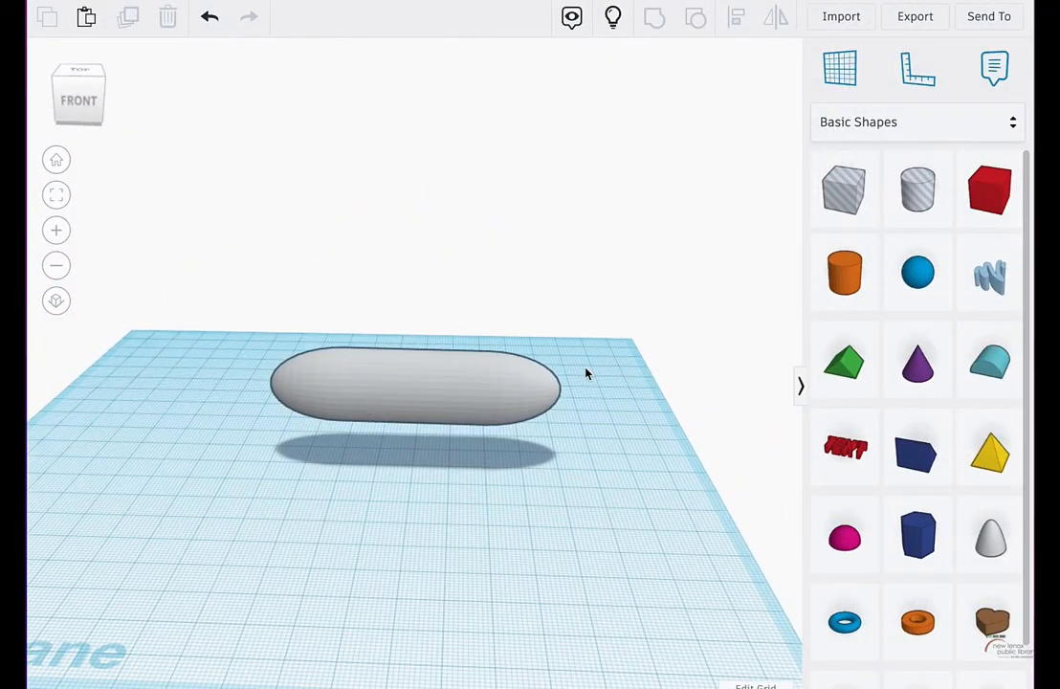
left_click(345, 408)
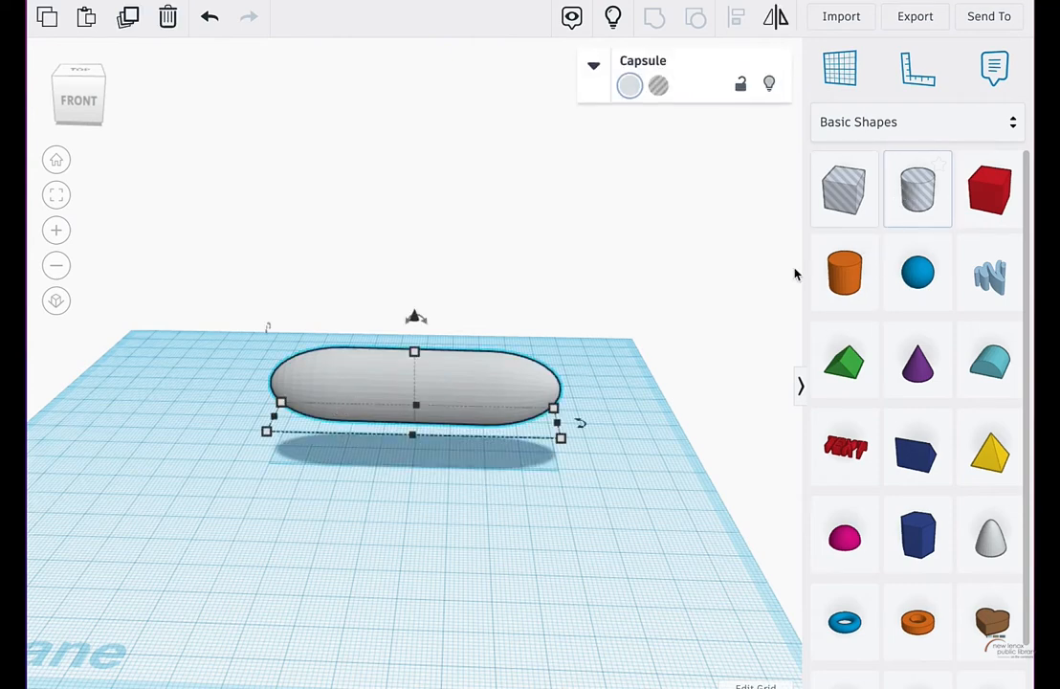
left_click_drag(817, 279, 498, 483)
scroll(909, 517, "down", 2)
left_click(593, 66)
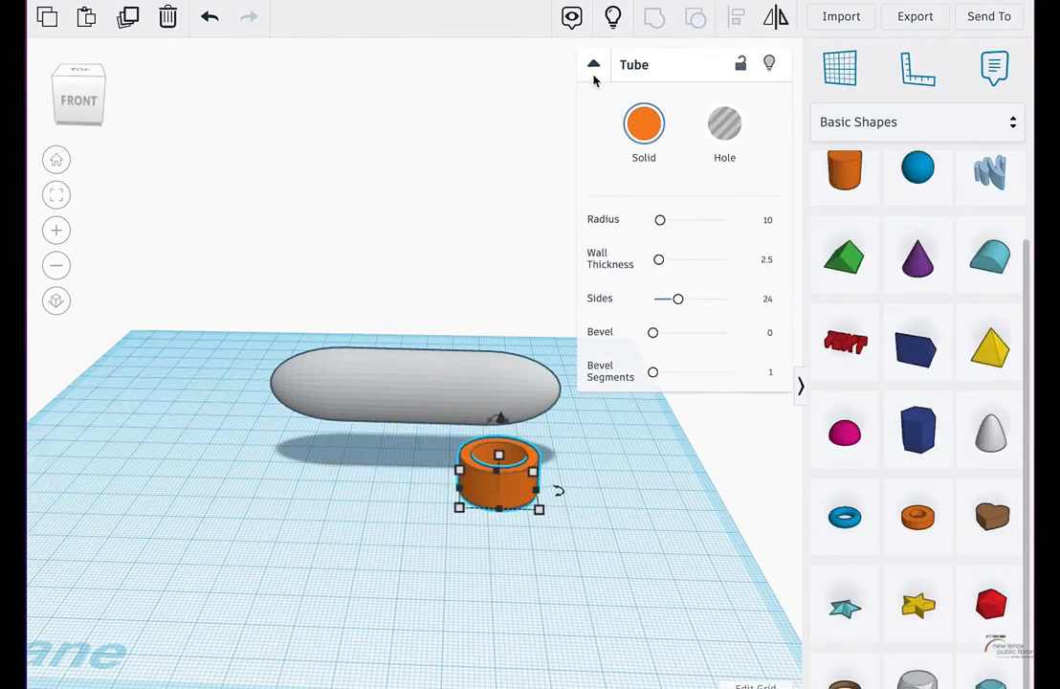
Step: Increase the tube's number of sides to 64 for a smoother outline
scroll(580, 442, "up", 3)
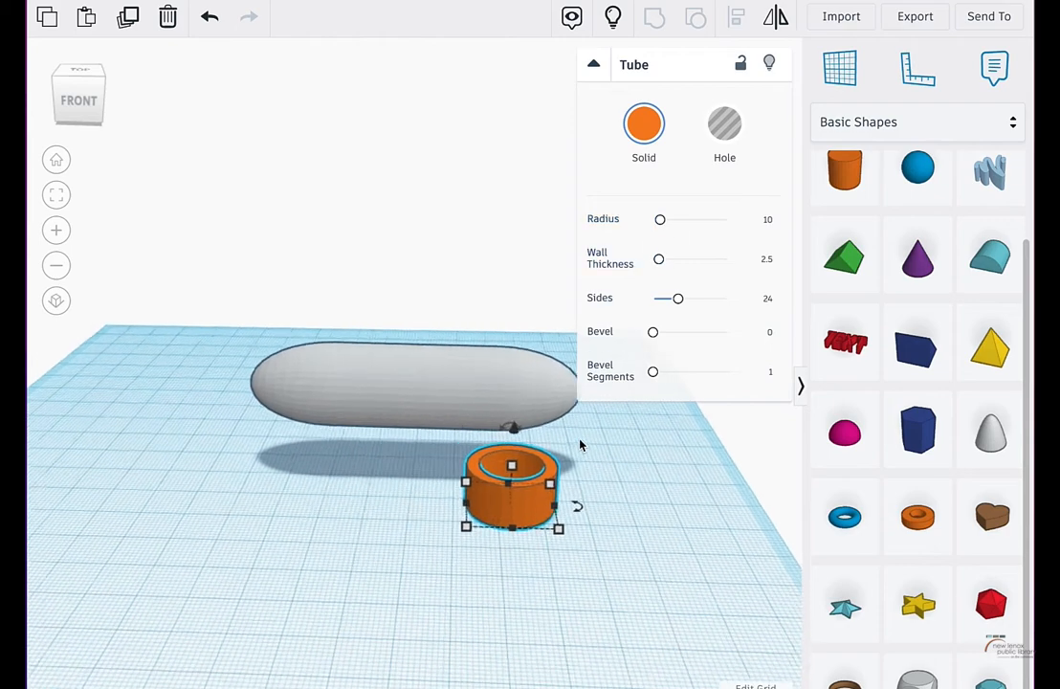
left_click(54, 209)
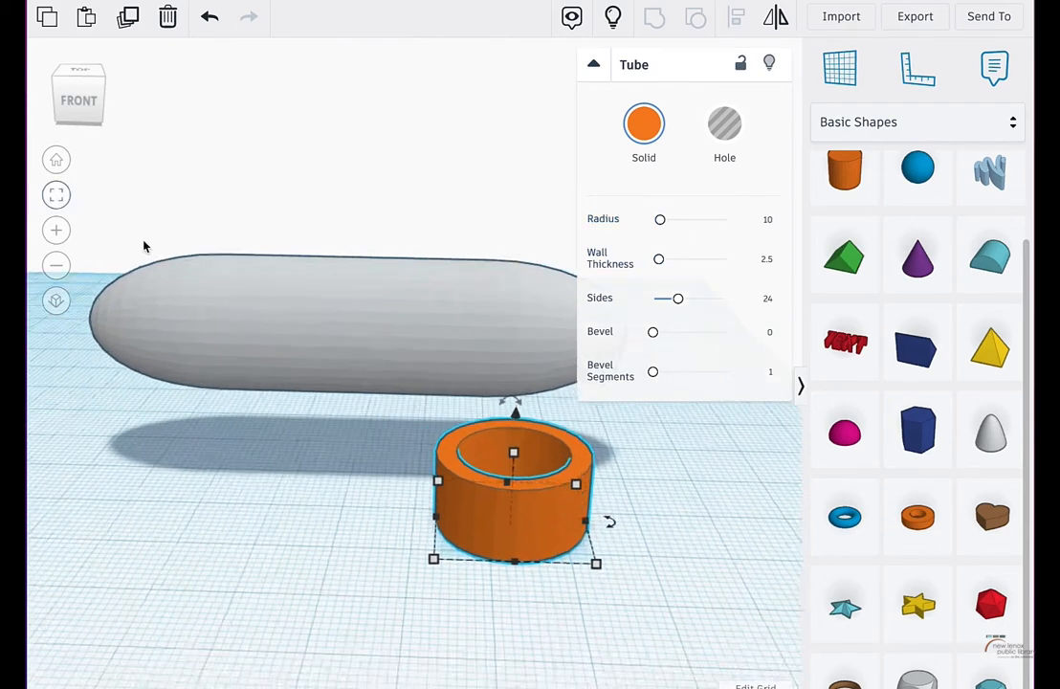
right_click_drag(382, 460, 392, 487)
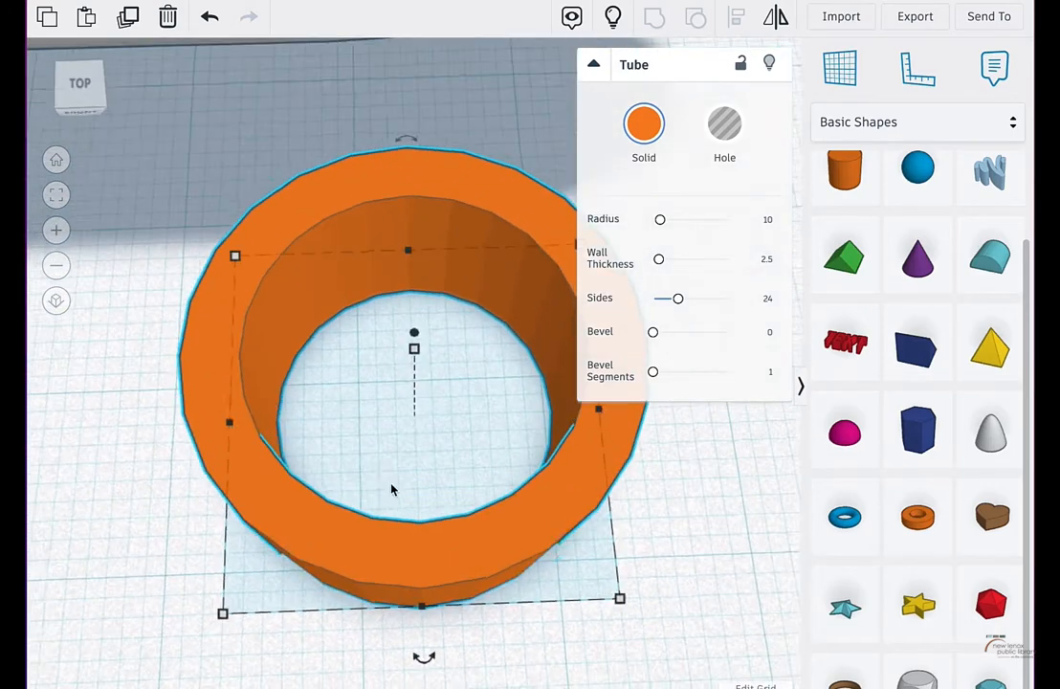
left_click_drag(679, 298, 765, 307)
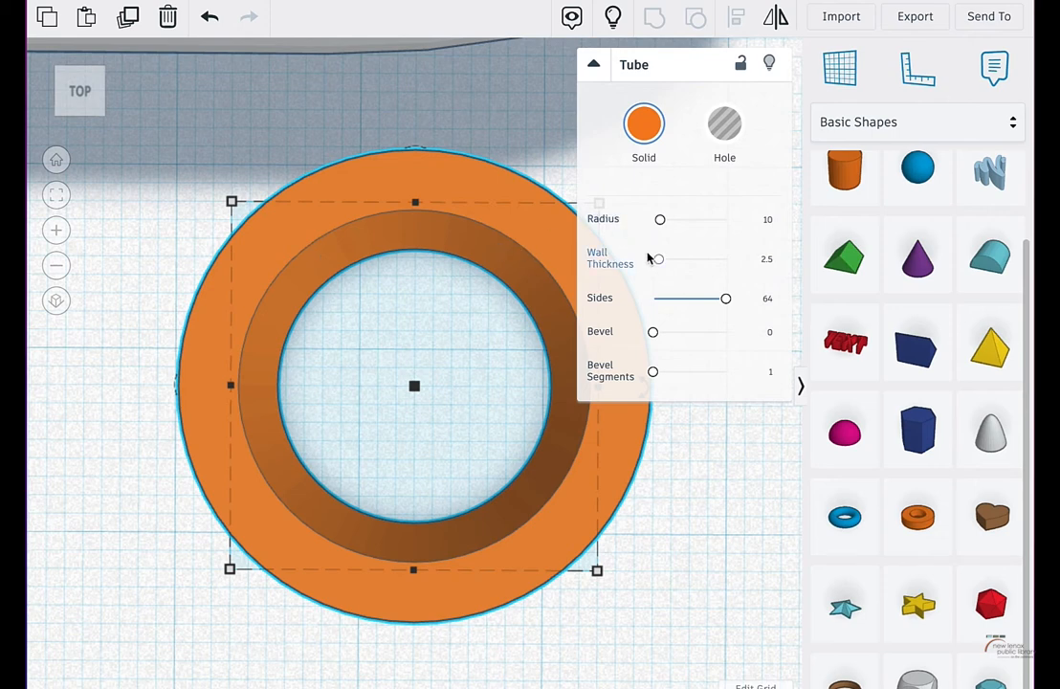
Step: Set the tube's wall thickness to about 3.02 and its radius to 1.5
left_click_drag(658, 259, 670, 265)
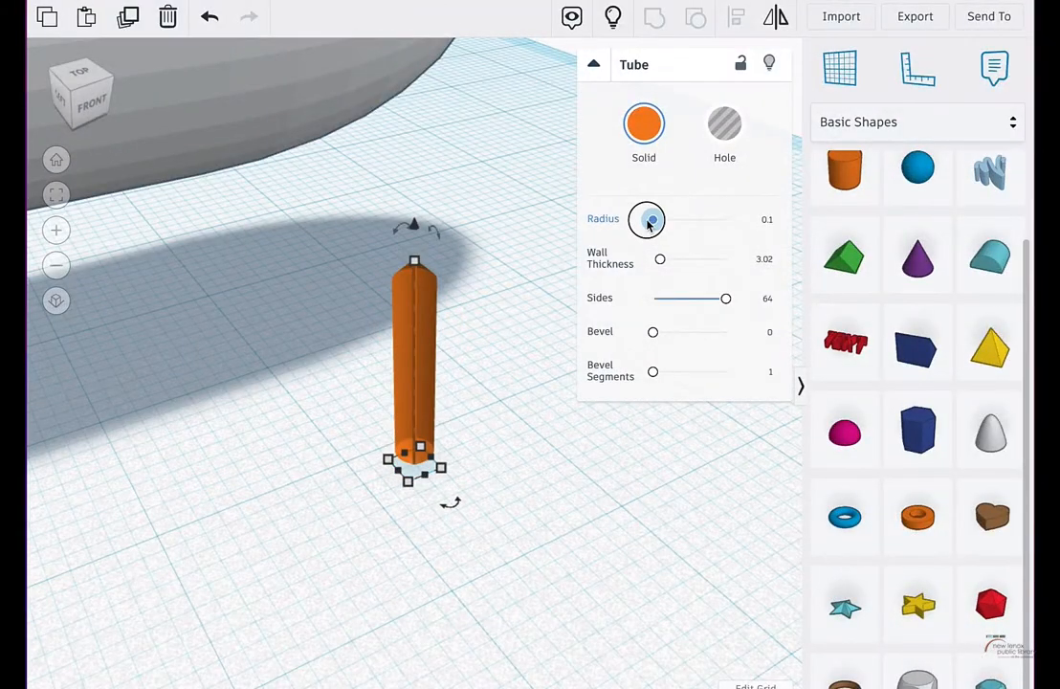
left_click_drag(651, 221, 653, 219)
left_click(766, 222)
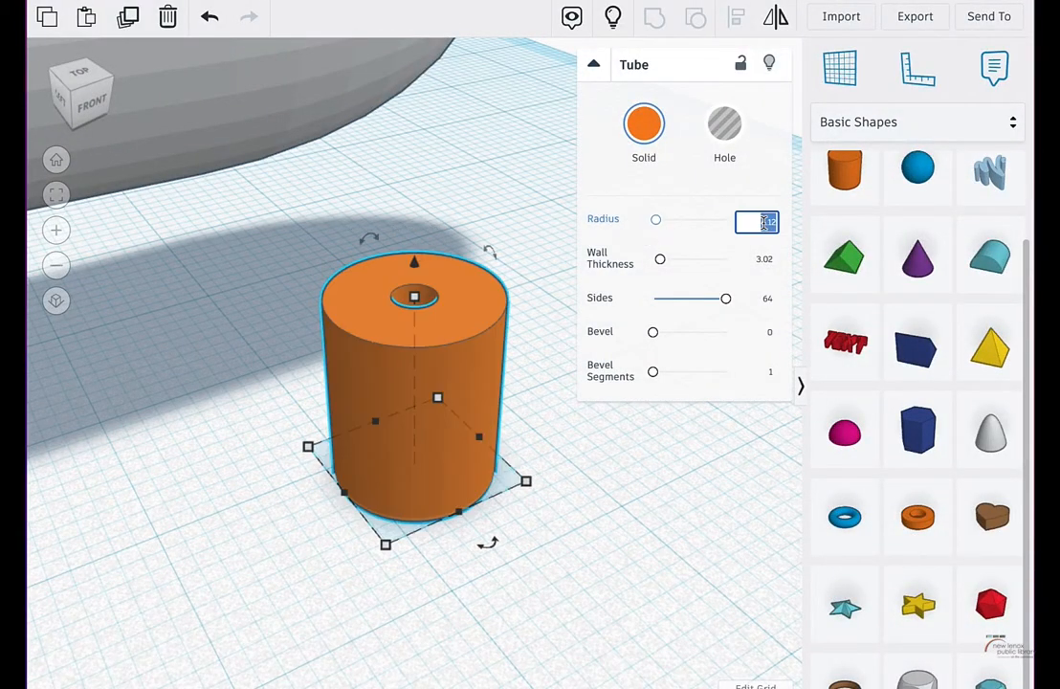
type("1.5")
key("Return")
right_click_drag(442, 343, 471, 445)
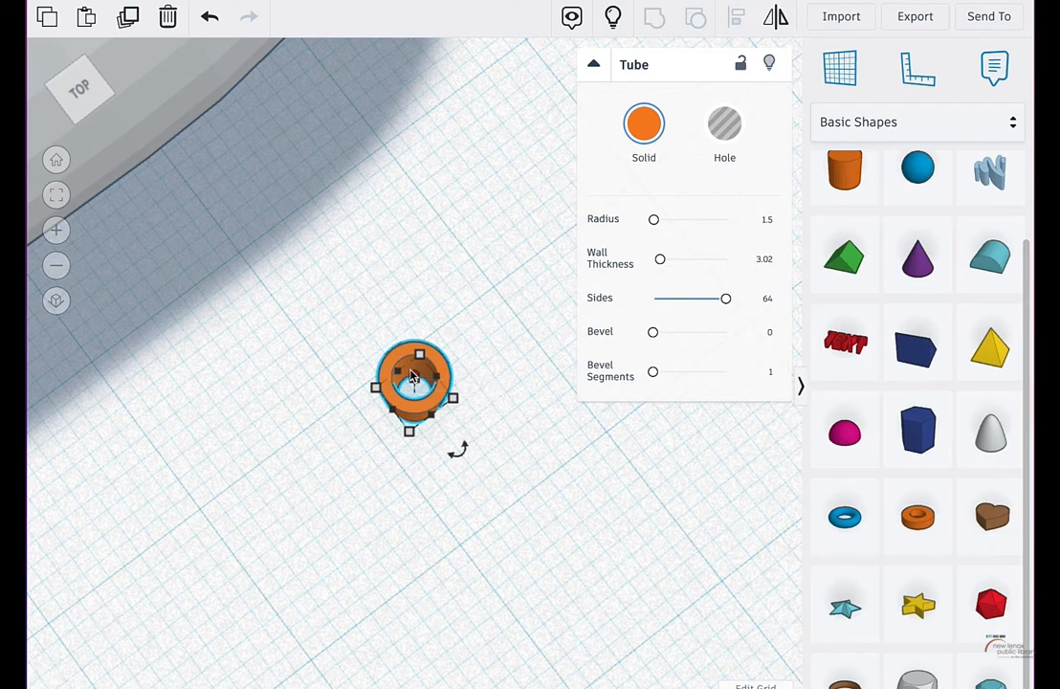
right_click_drag(412, 376, 435, 332)
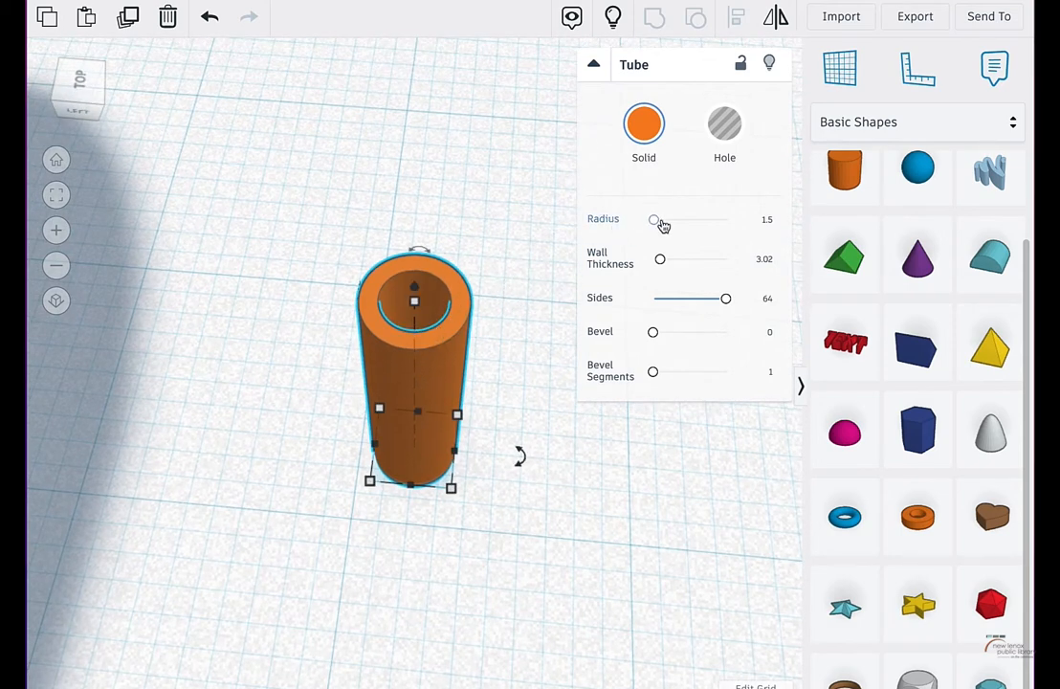
Step: Set the tube's radius to 2
left_click(765, 221)
type("2")
key("Return")
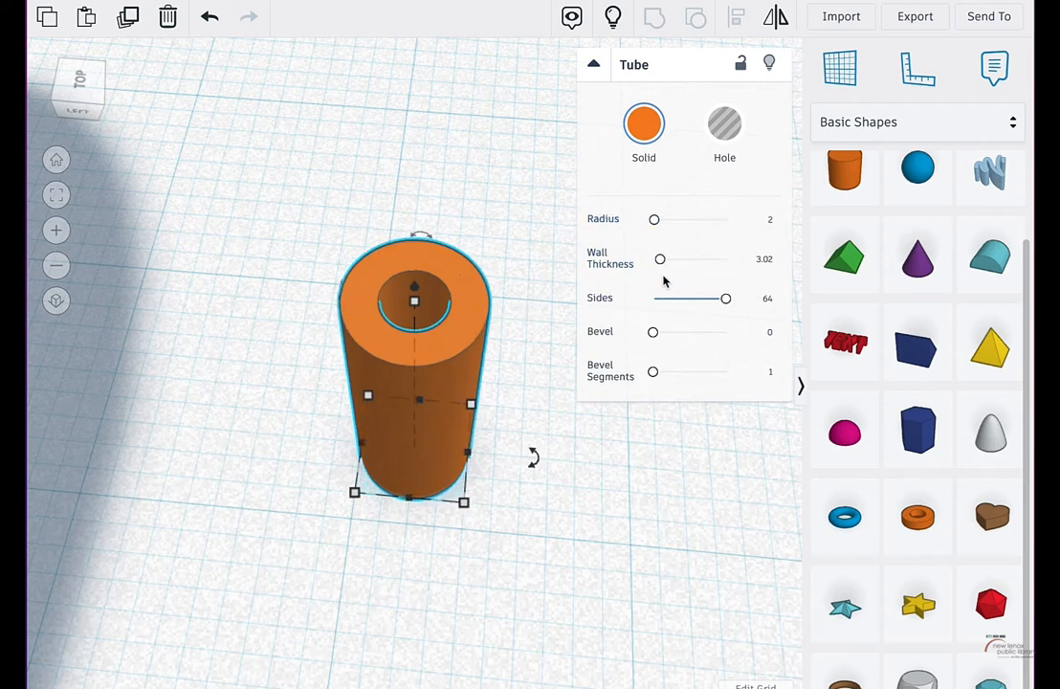
Step: Set the tube's wall thickness to 0.7 and check its opening from above
mouse_move(660, 259)
left_mouse_down()
mouse_move(725, 264)
mouse_move(644, 255)
mouse_move(653, 259)
left_mouse_up()
left_click(757, 261)
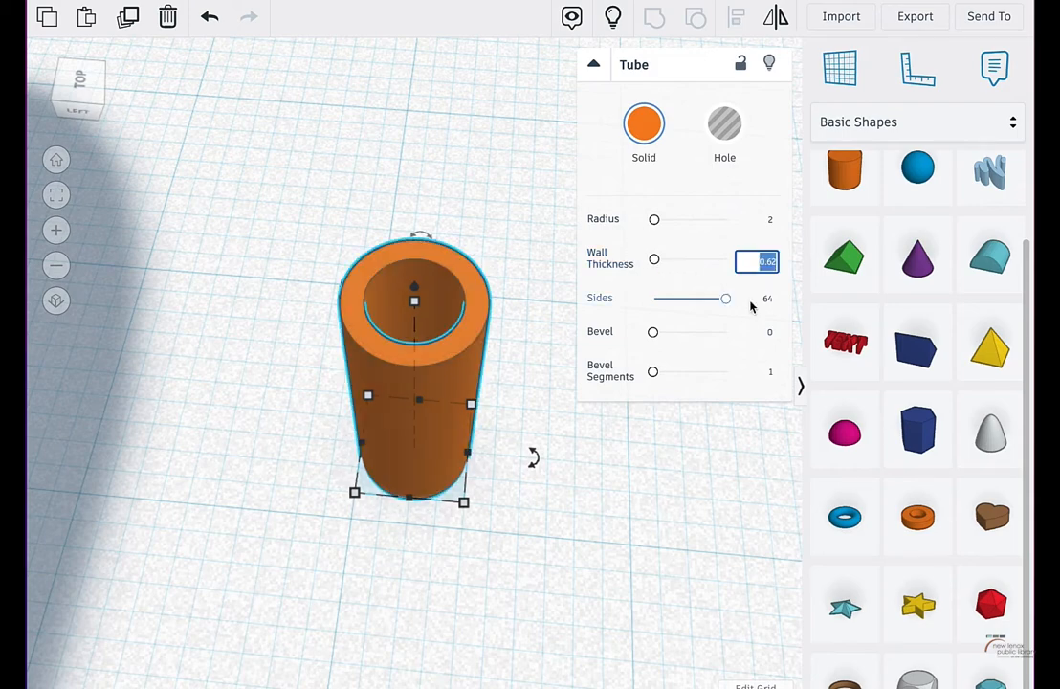
key("BackSpace")
type(".70")
key("Return")
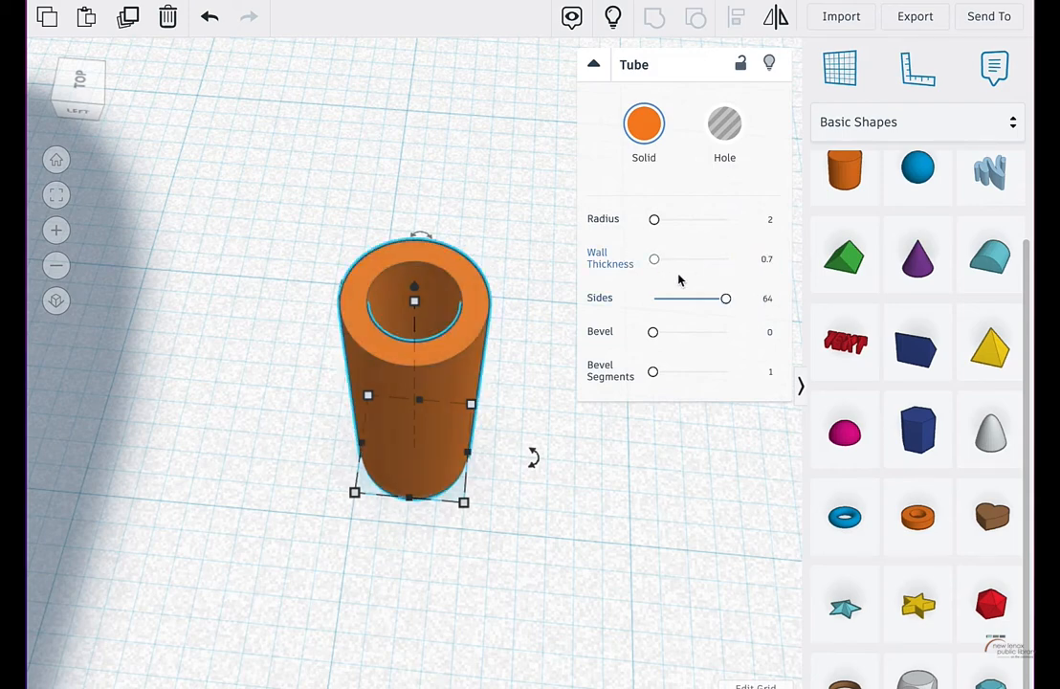
scroll(455, 323, "up", 3)
right_click_drag(456, 318, 454, 408)
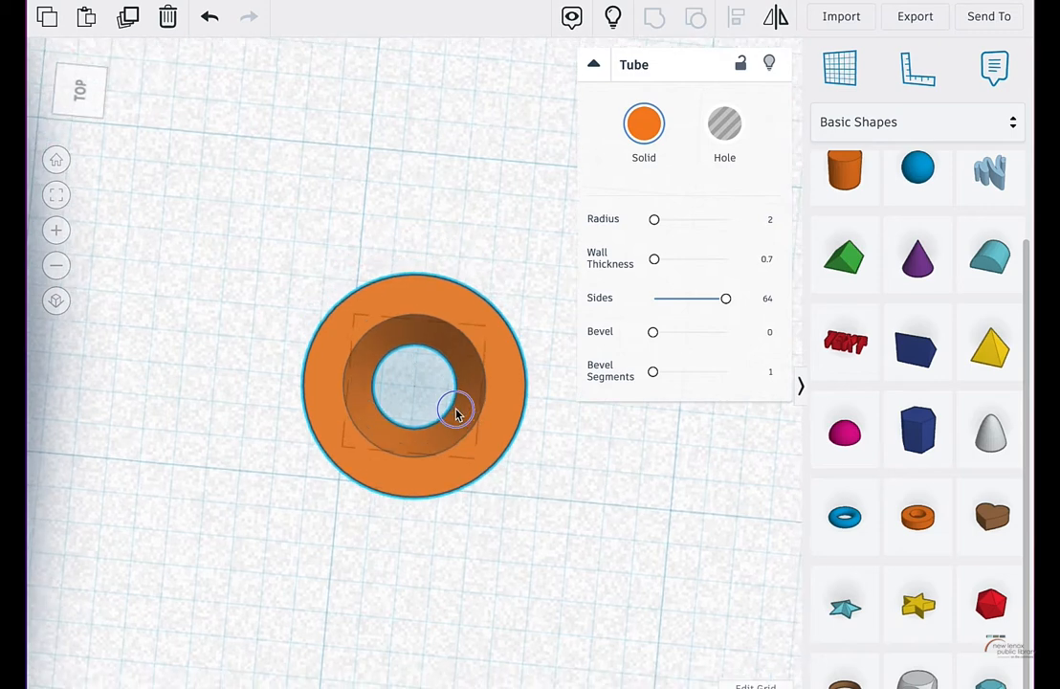
Step: Set the tube's radius to 5
scroll(480, 320, "up", 3)
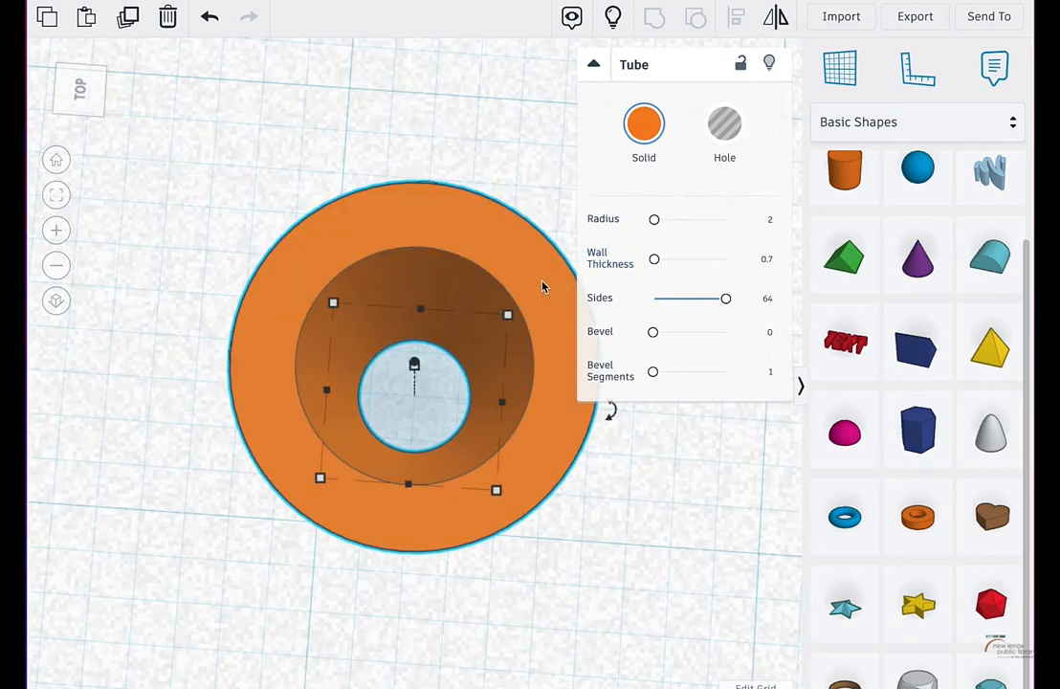
left_click(771, 221)
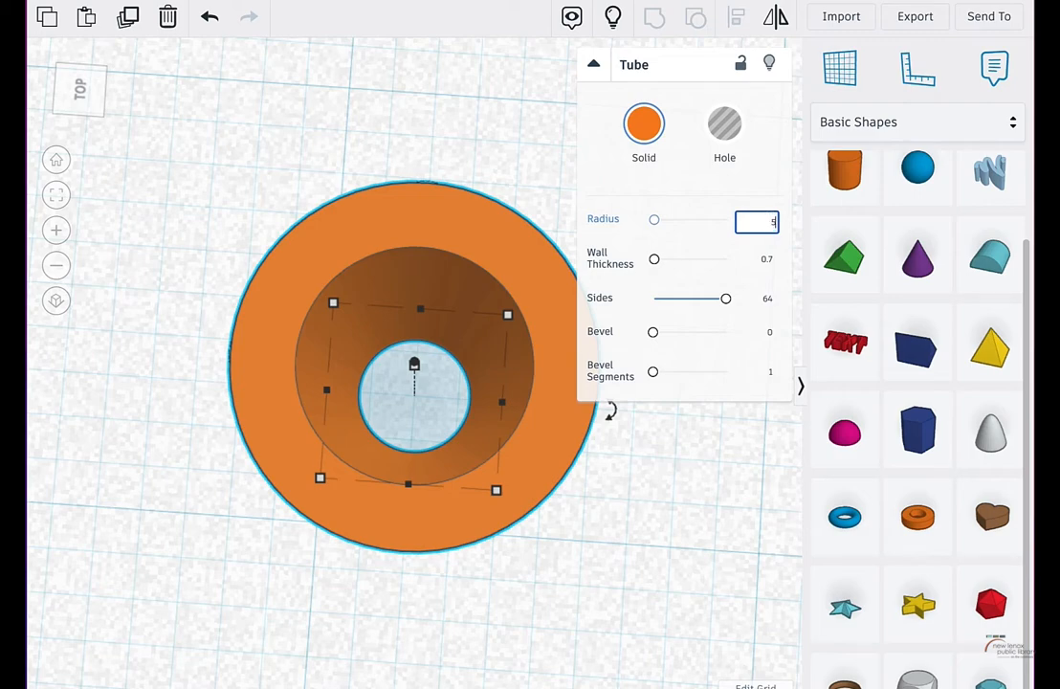
key("Return")
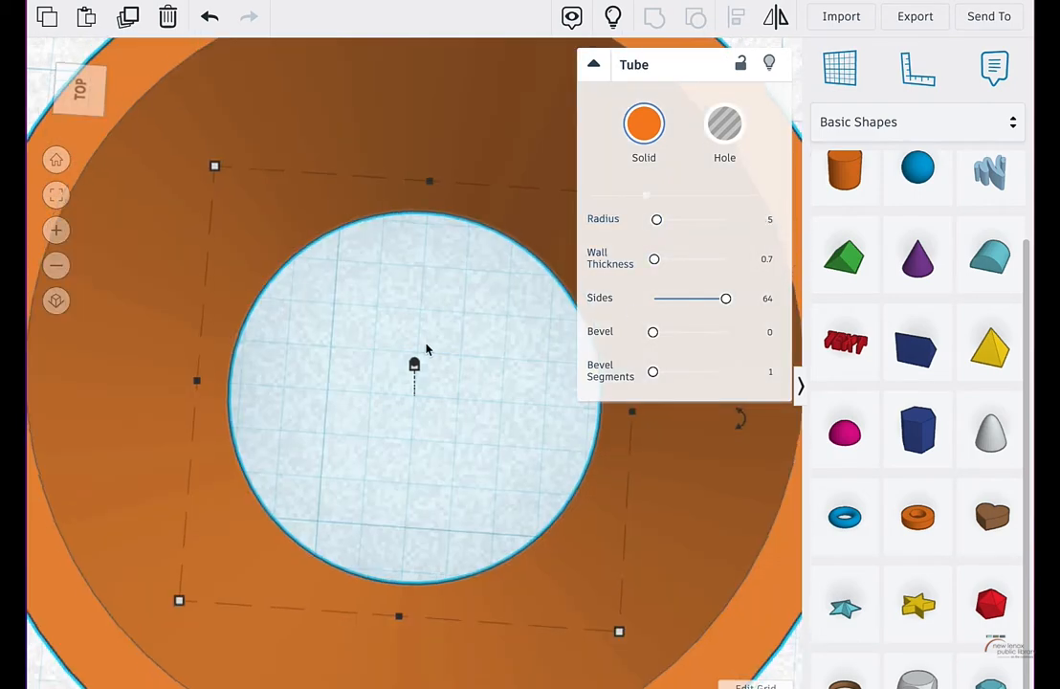
Step: Try rotating the tube 90° onto its side beside the capsule, and undo the rotation
scroll(426, 349, "down", 8)
right_click_drag(427, 349, 237, 269)
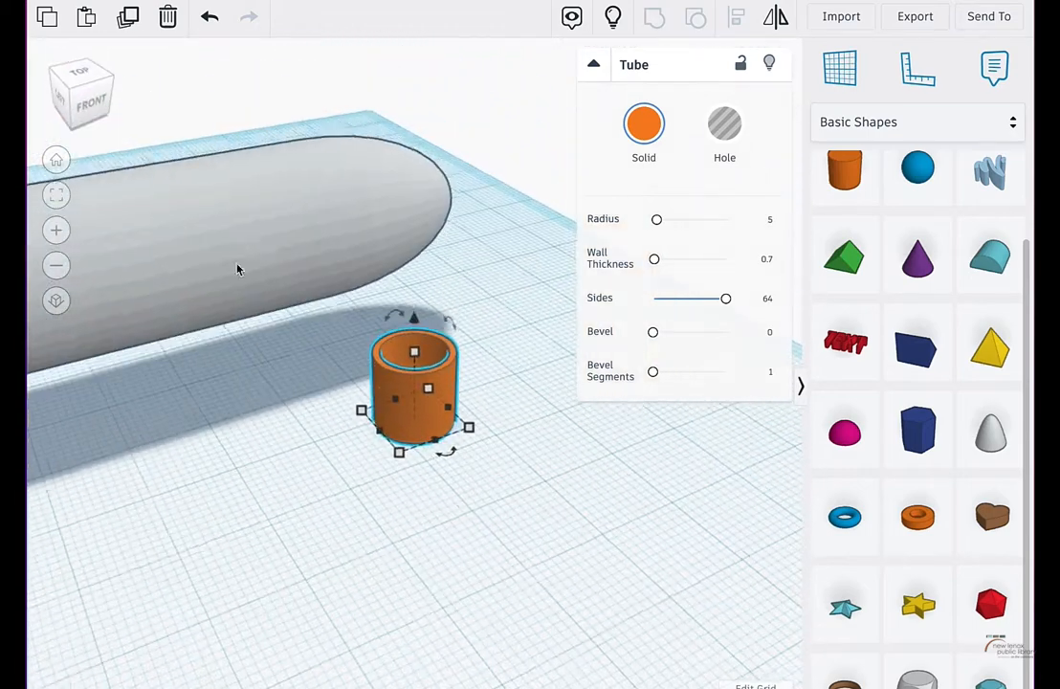
left_click_drag(448, 321, 440, 392)
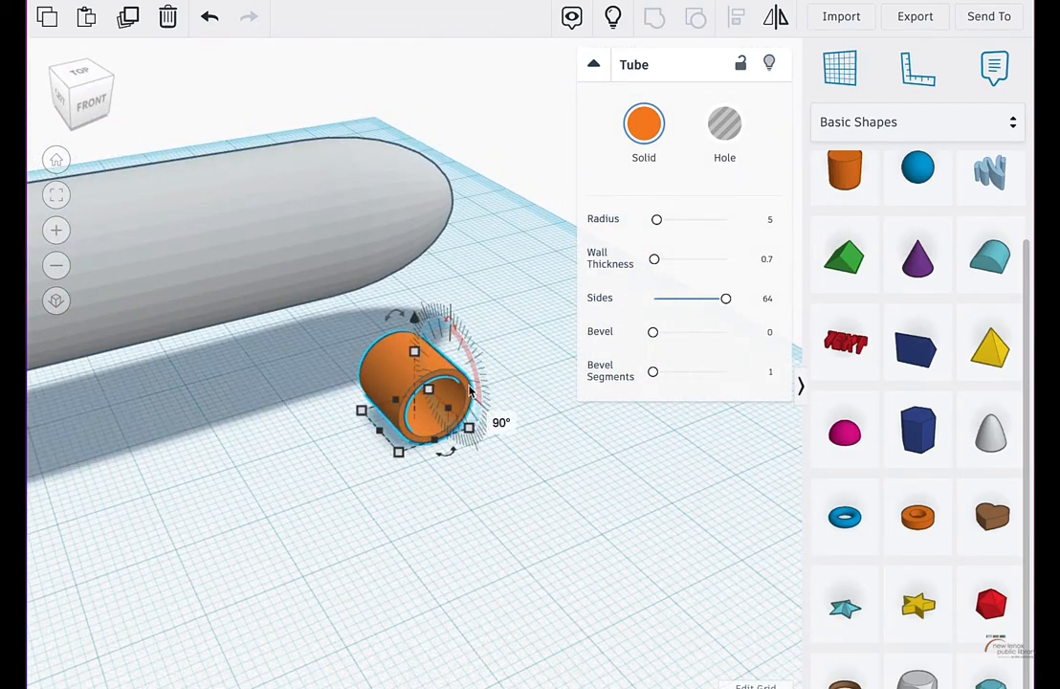
key("ctrl+z")
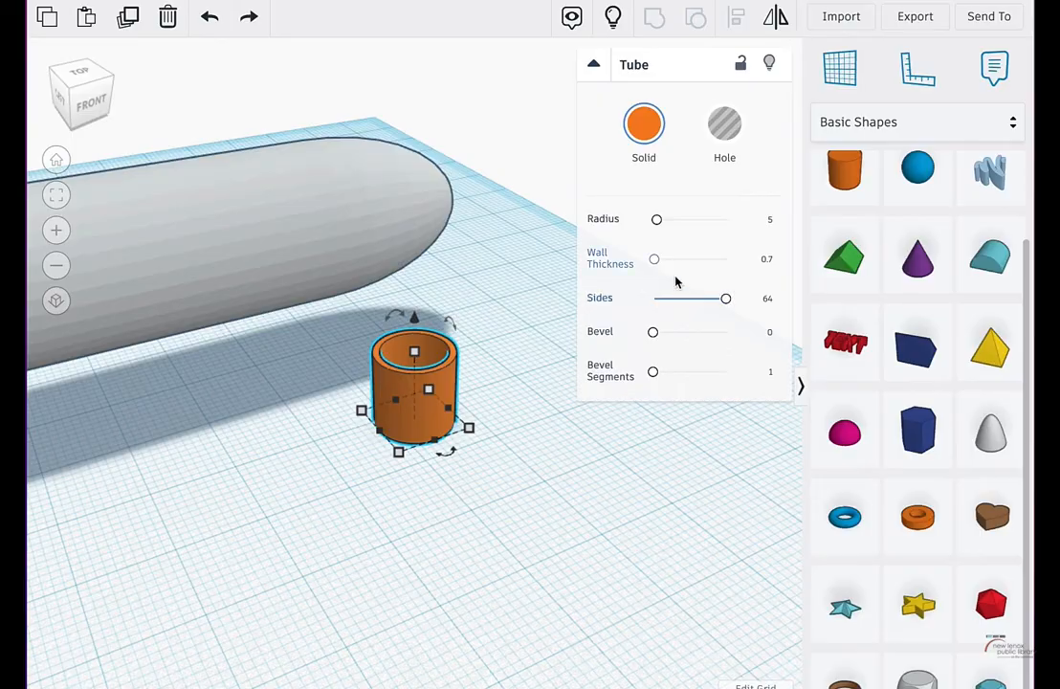
Step: Set the tube's wall thickness to 0.1 and resize its footprint to 6 mm by 6 mm
left_click_drag(655, 260, 659, 259)
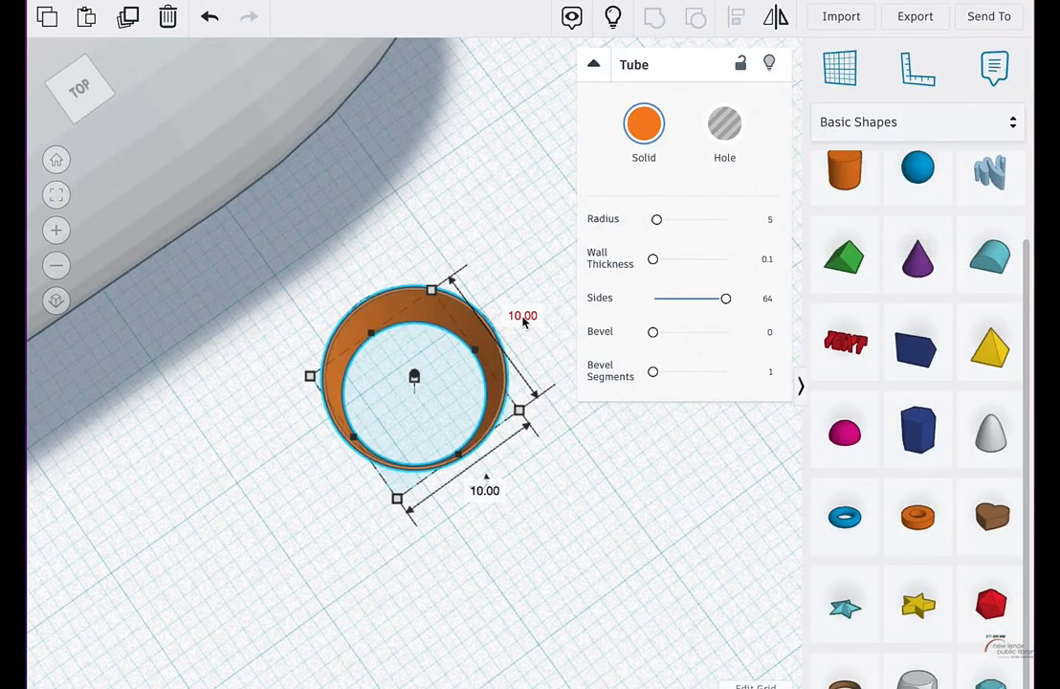
left_click(523, 318)
type("5")
key("Return")
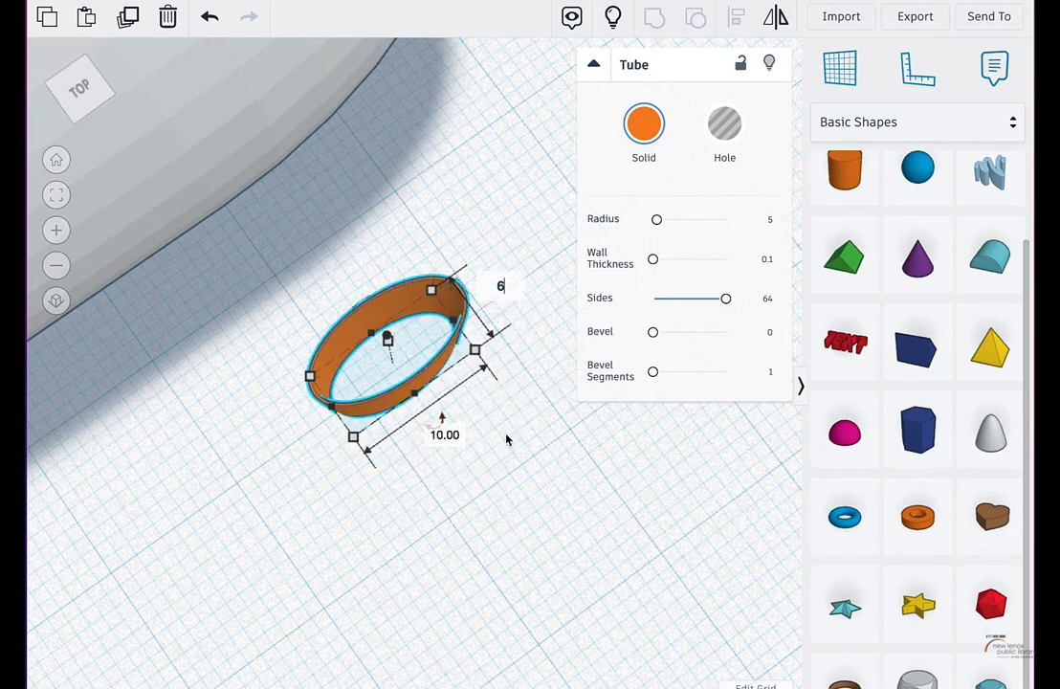
key("Return")
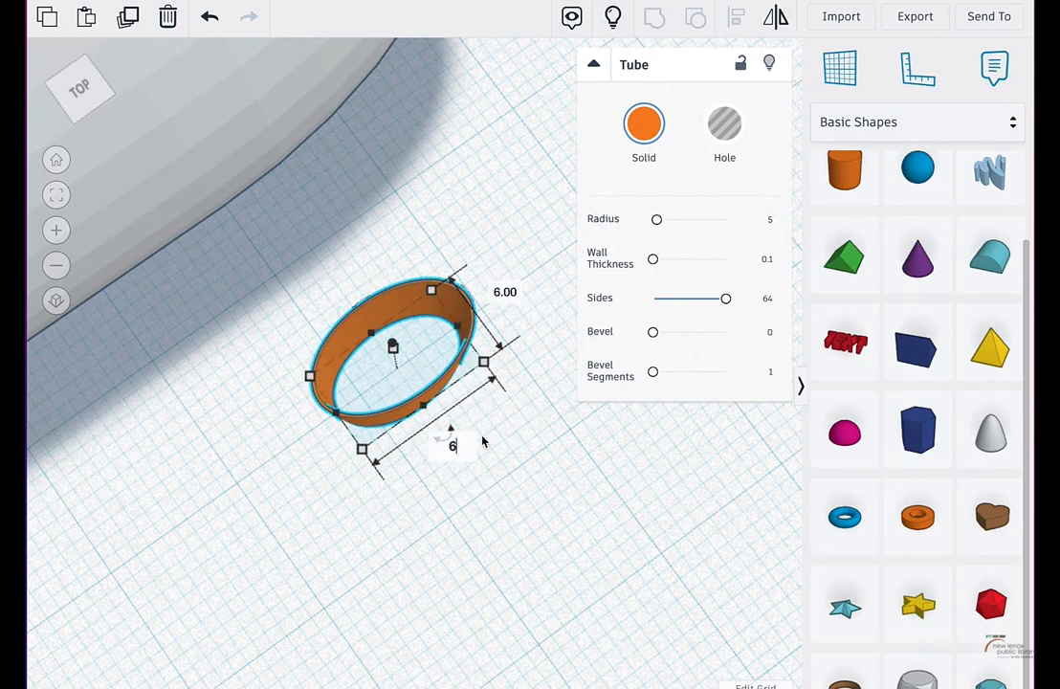
key("Return")
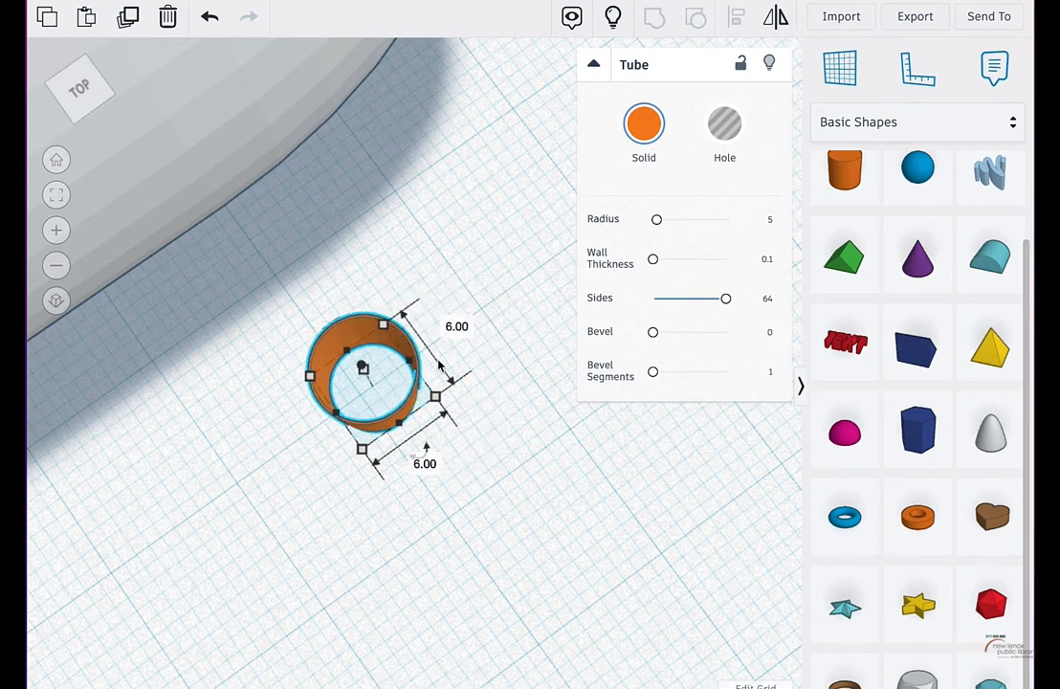
Step: Set the tube's wall thickness to 1 and check its opening from above
right_click_drag(414, 431, 422, 390)
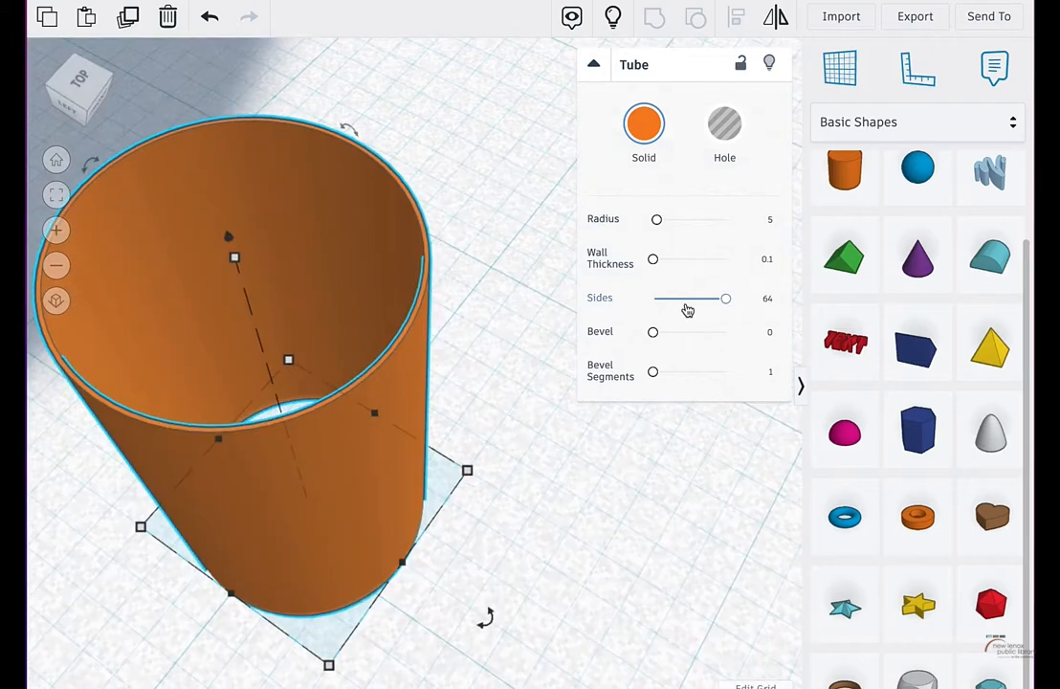
left_click(775, 259)
right_click_drag(334, 289, 287, 426)
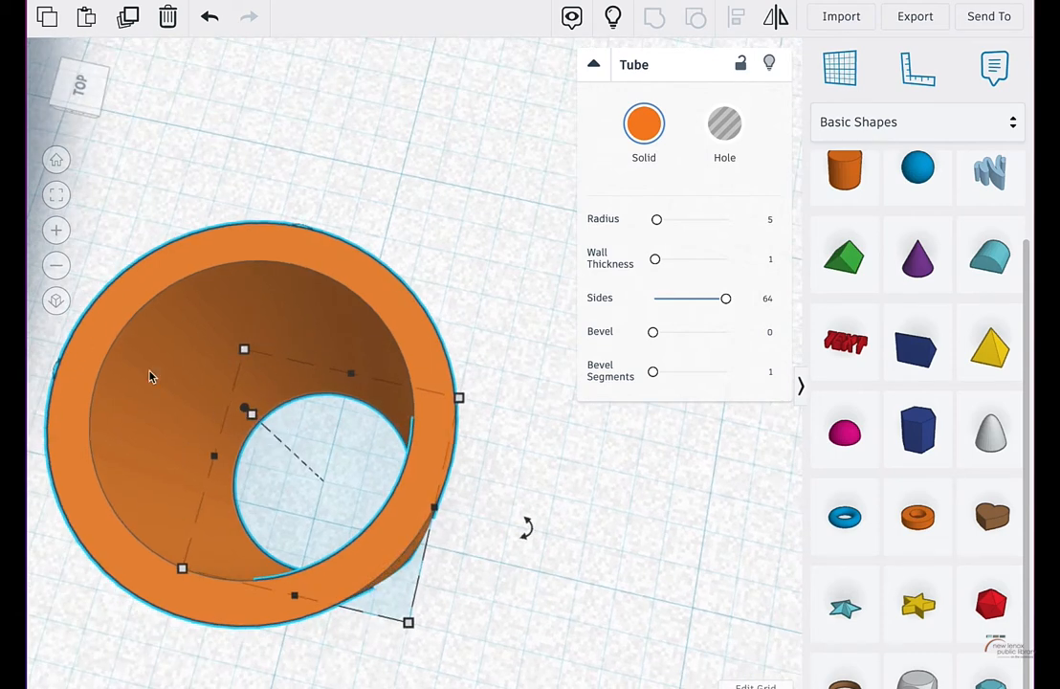
scroll(266, 398, "down", 10)
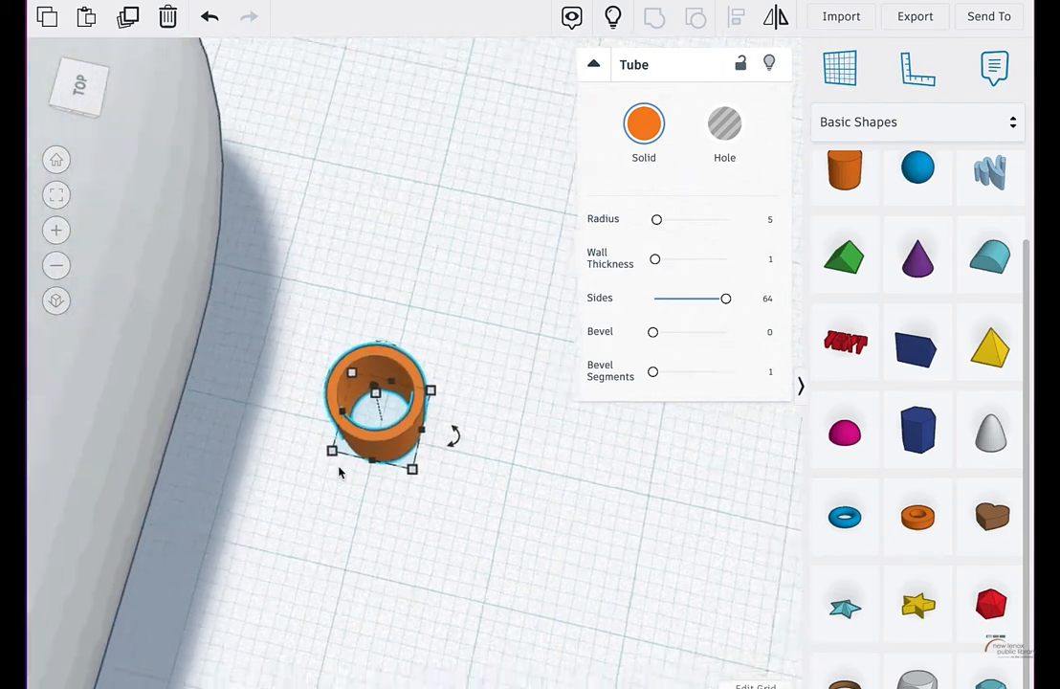
Step: Rotate the upright tube 90° so it lies horizontally, perpendicular to the capsule's length
right_click_drag(354, 440, 362, 307)
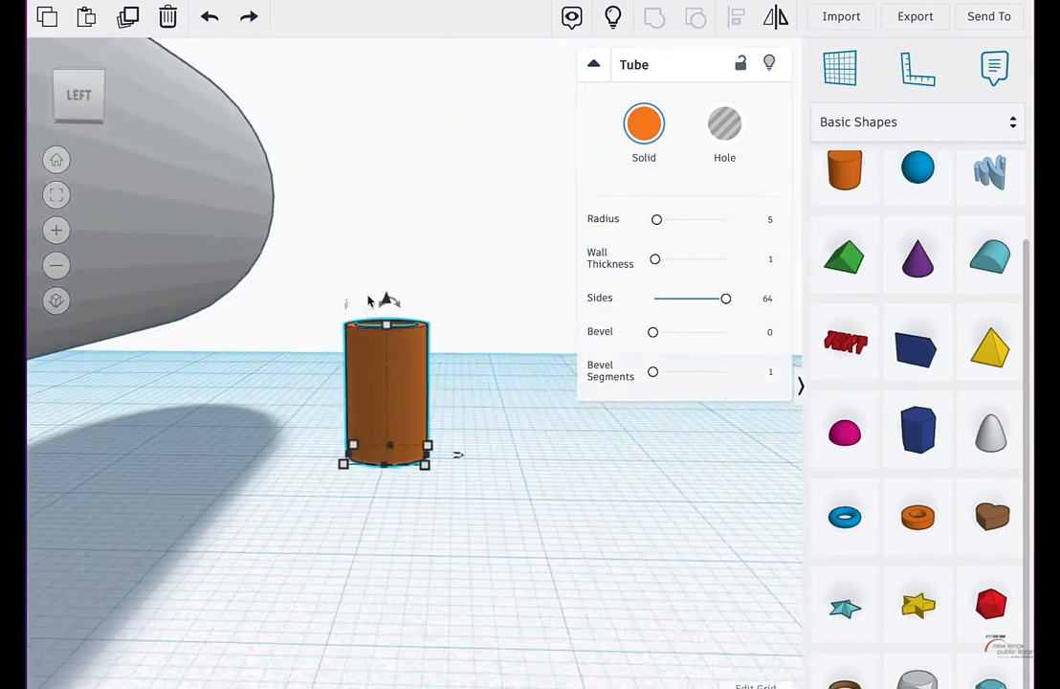
left_click(79, 107)
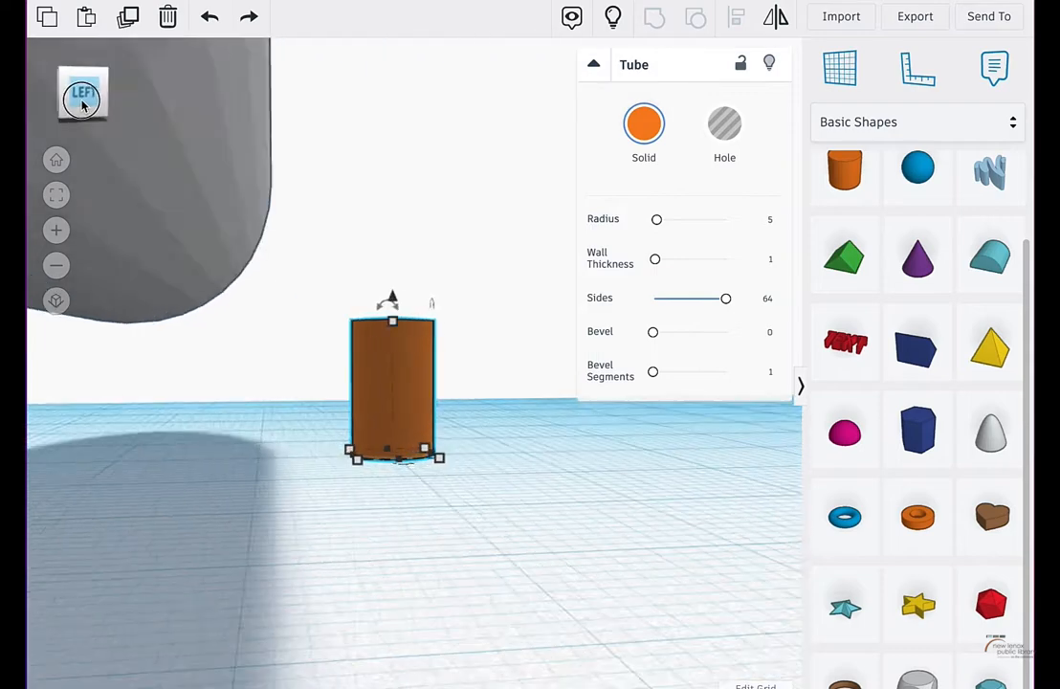
right_click_drag(337, 291, 334, 295)
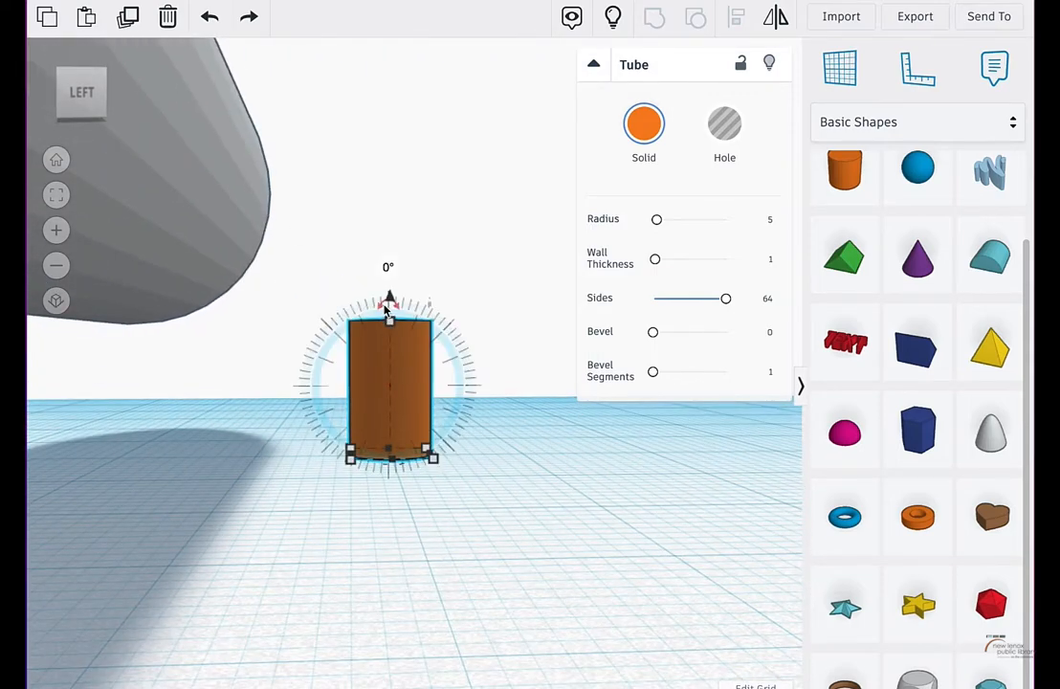
scroll(385, 308, "up", 5)
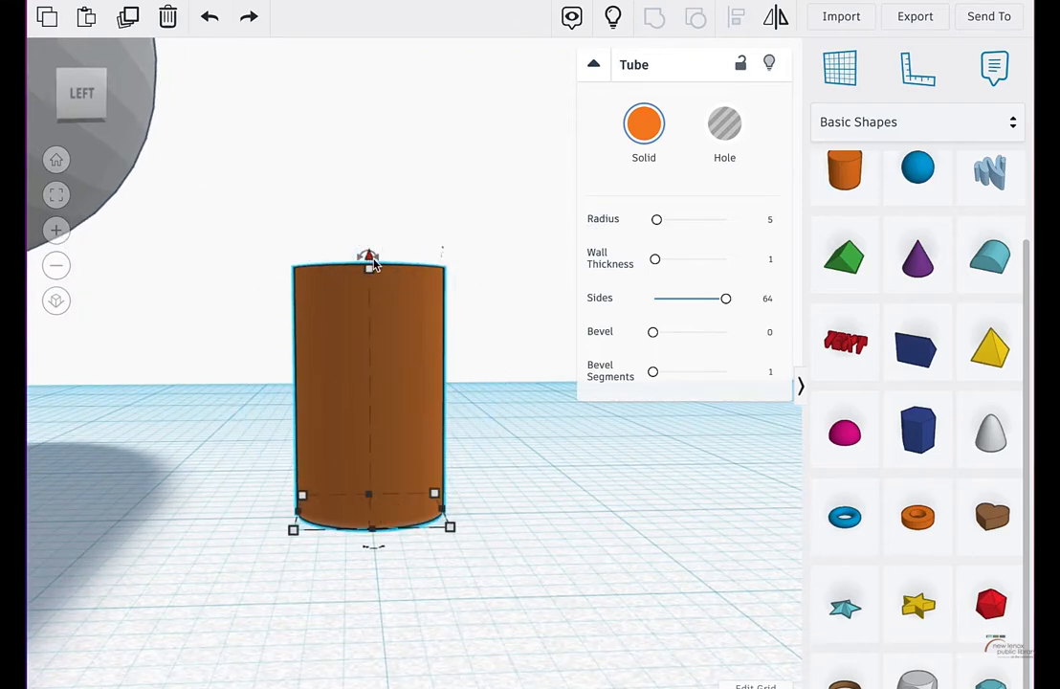
left_click(75, 96)
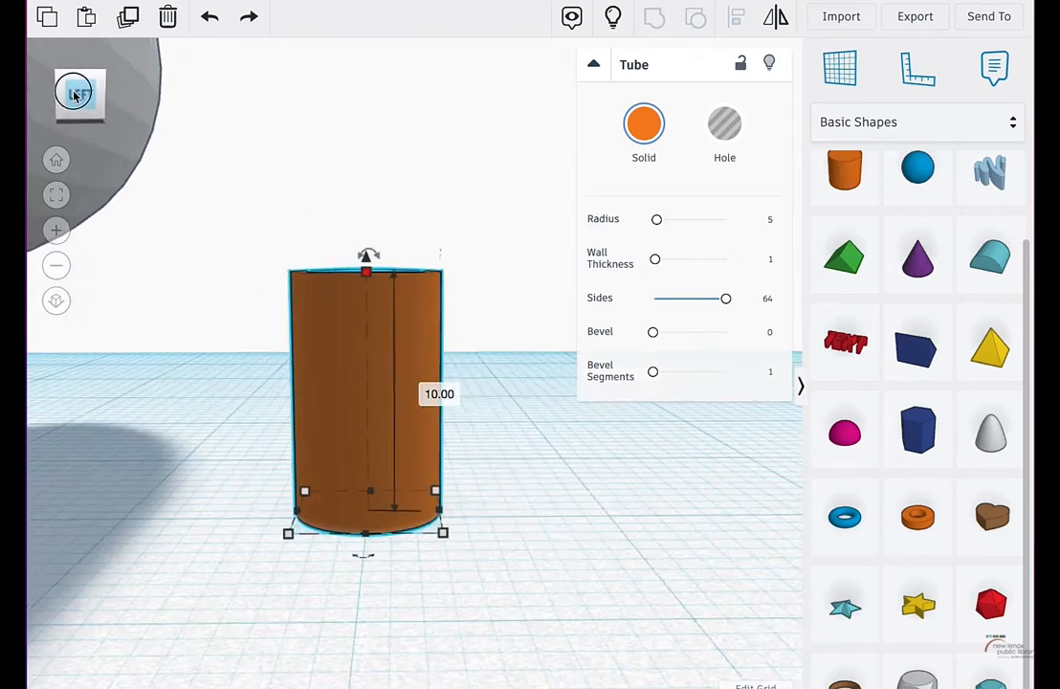
left_click_drag(74, 95, 75, 112)
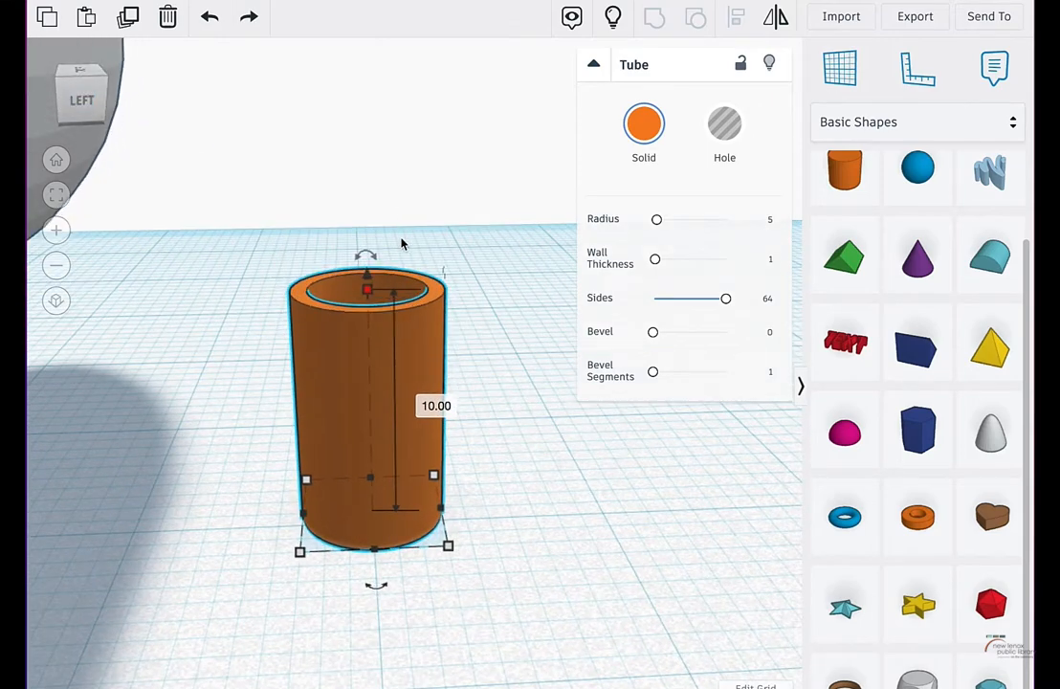
mouse_move(373, 254)
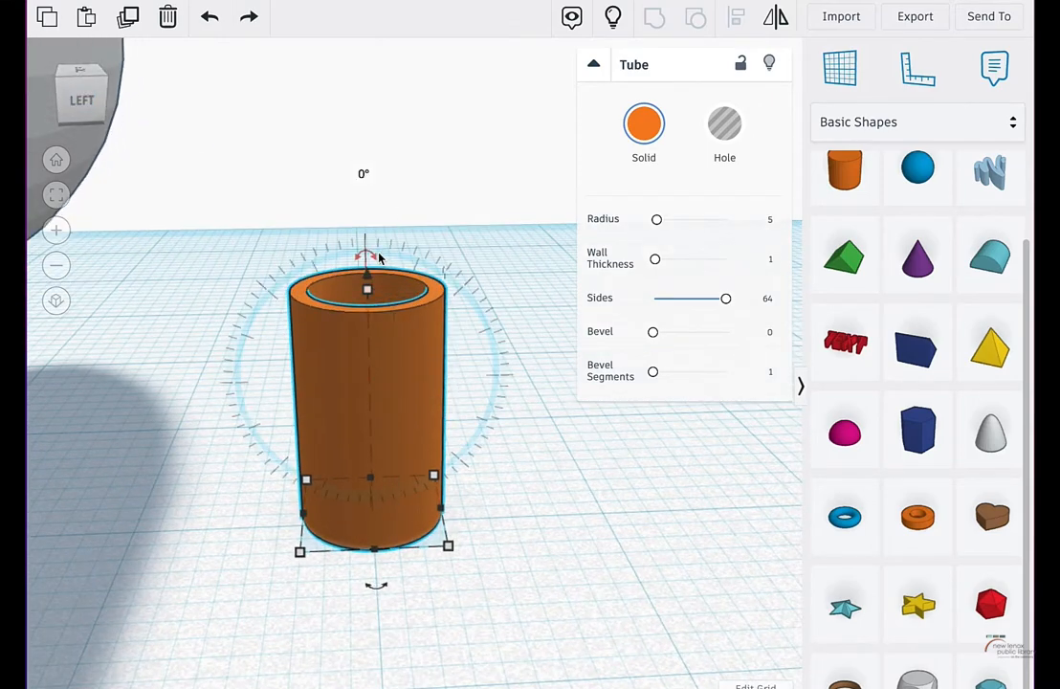
scroll(380, 258, "up", 5)
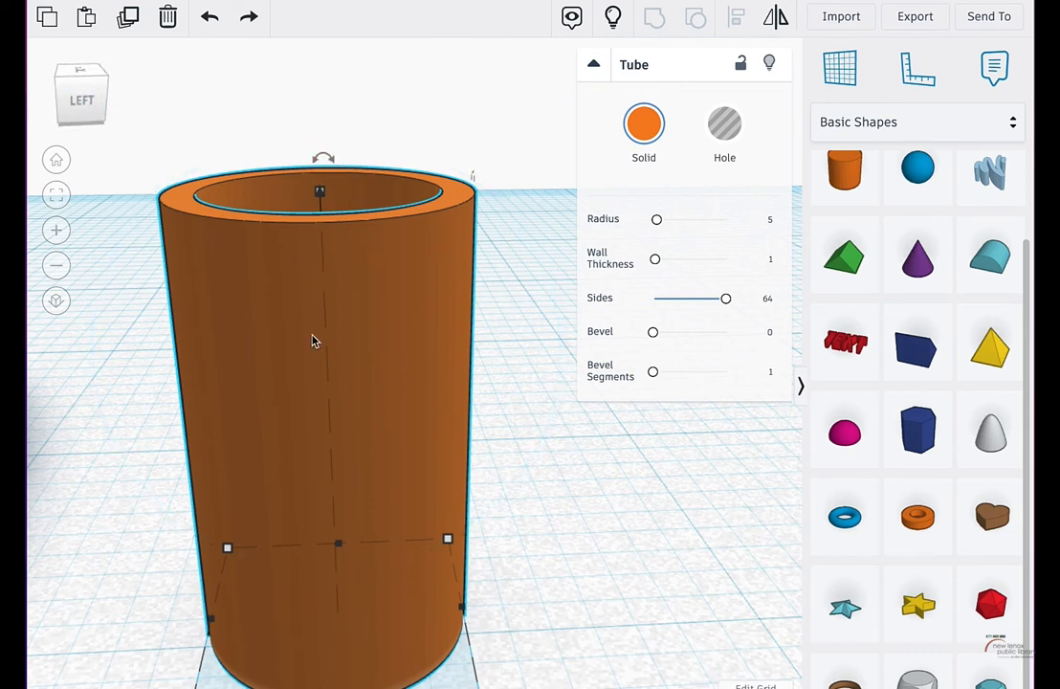
mouse_move(335, 166)
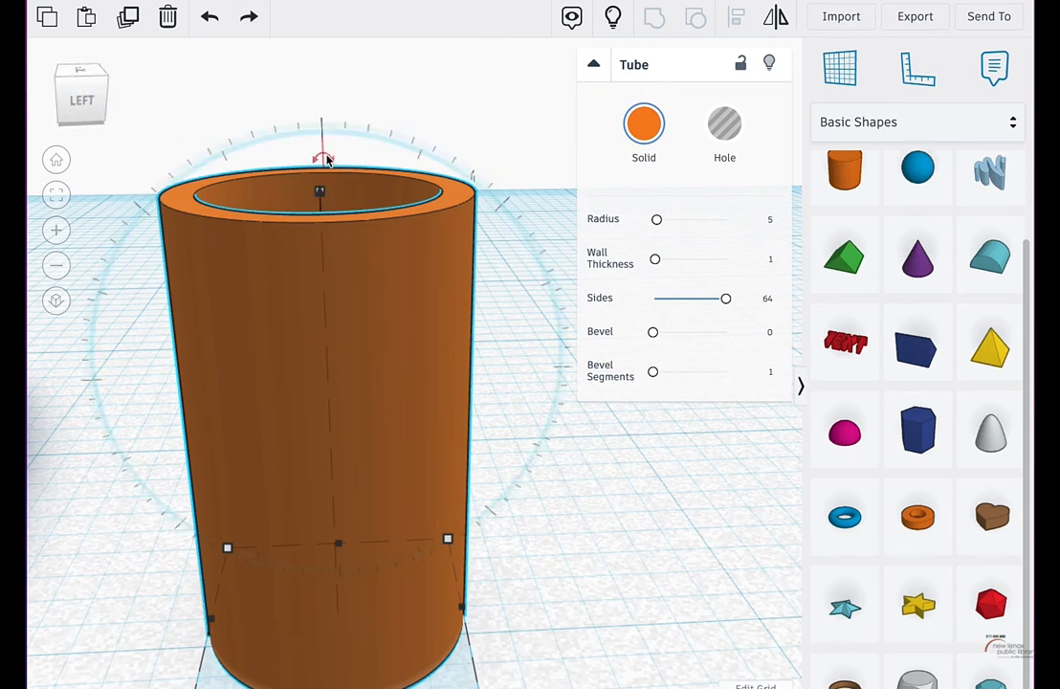
mouse_move(325, 160)
left_mouse_down()
mouse_move(325, 127)
mouse_move(324, 155)
left_mouse_up()
scroll(201, 134, "up", 4)
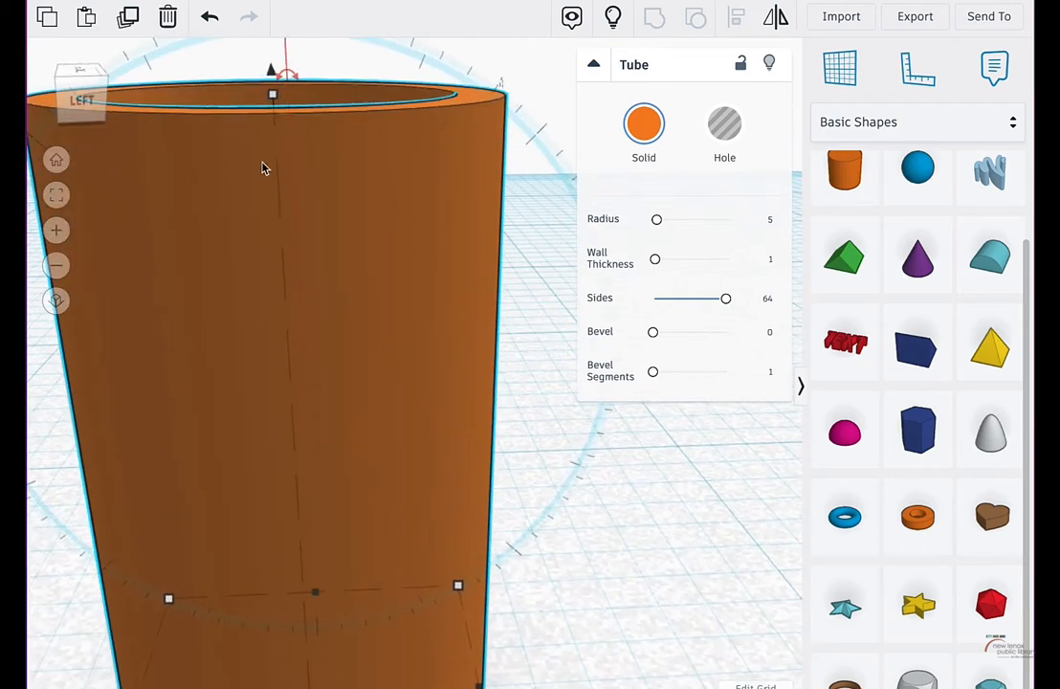
scroll(332, 172, "down", 4)
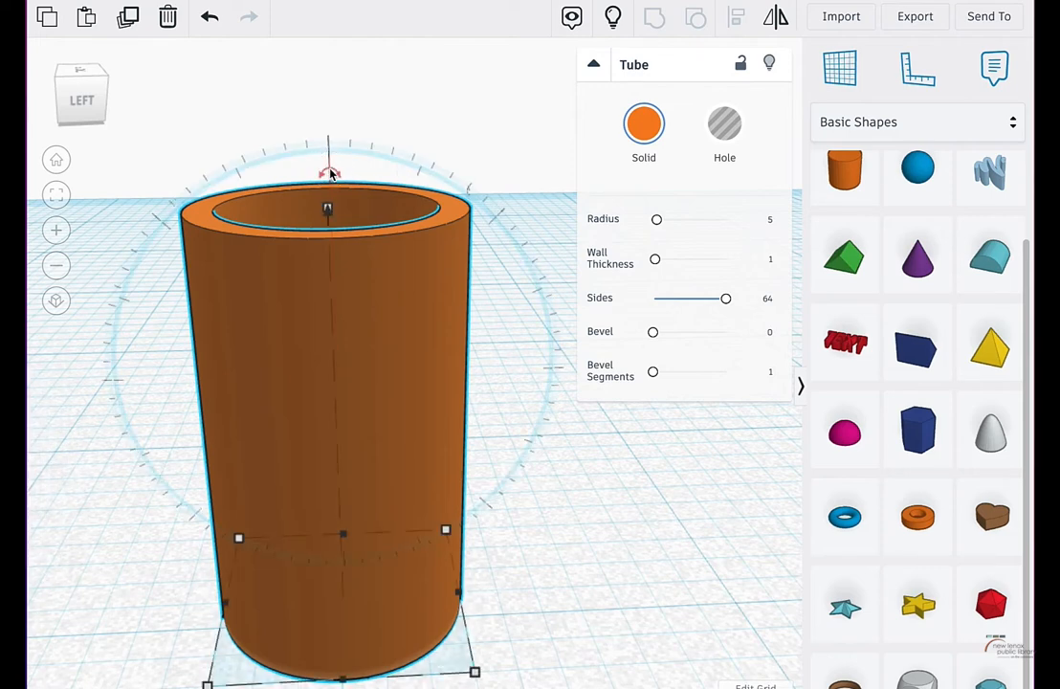
left_click_drag(329, 170, 458, 301)
scroll(458, 301, "down", 3)
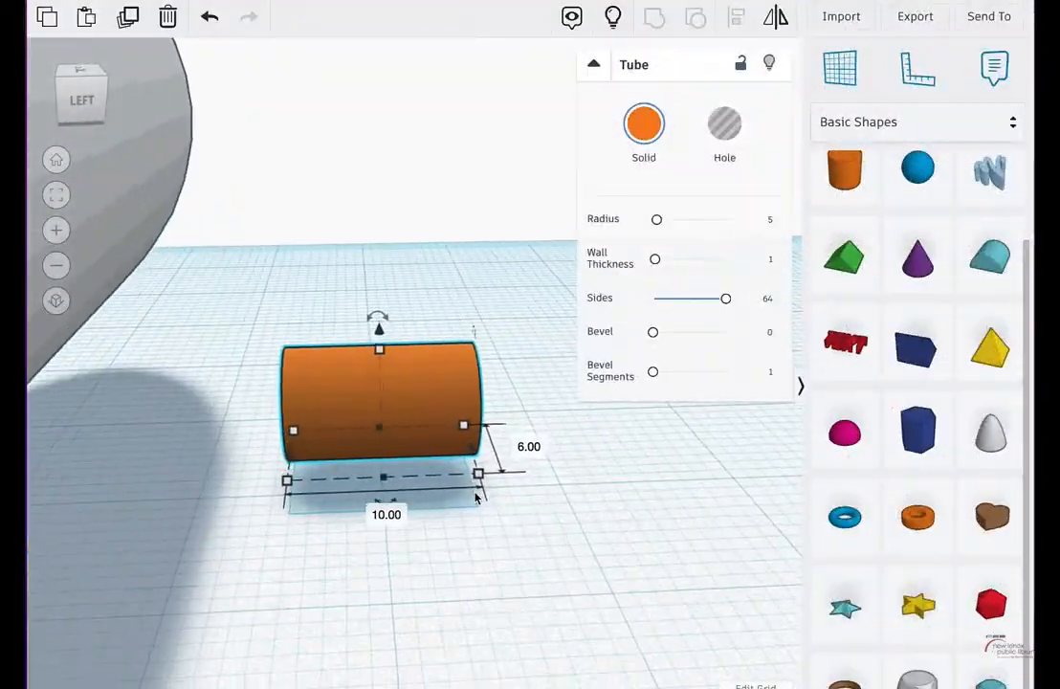
Step: Check the tube's length and the capsule's width to compare the two sizes
scroll(476, 498, "up", 3)
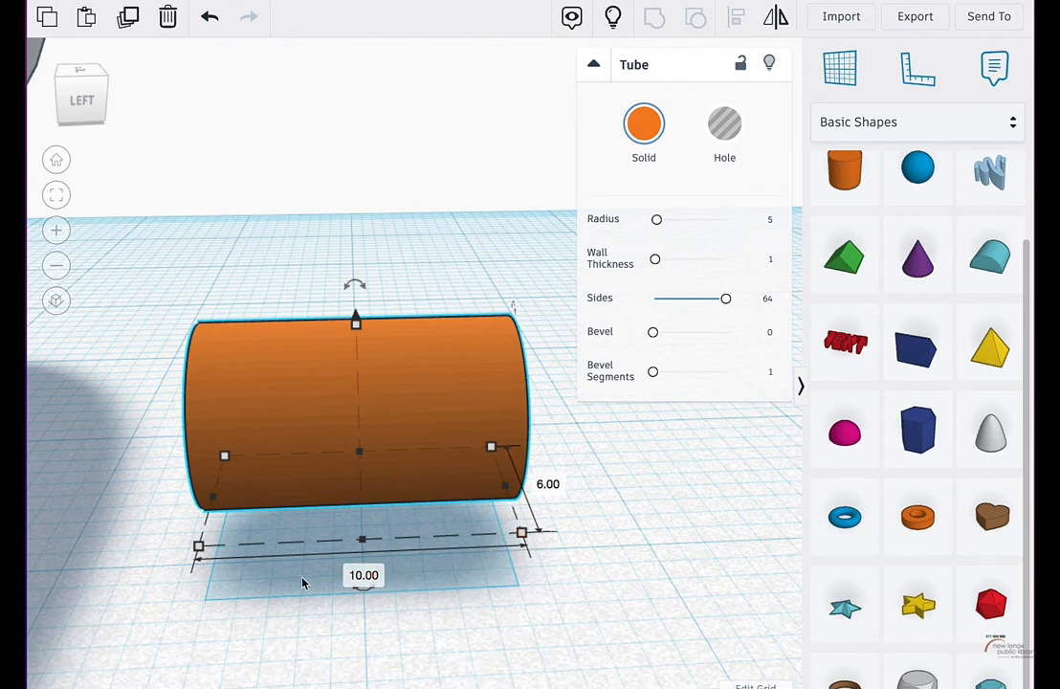
left_click(363, 576)
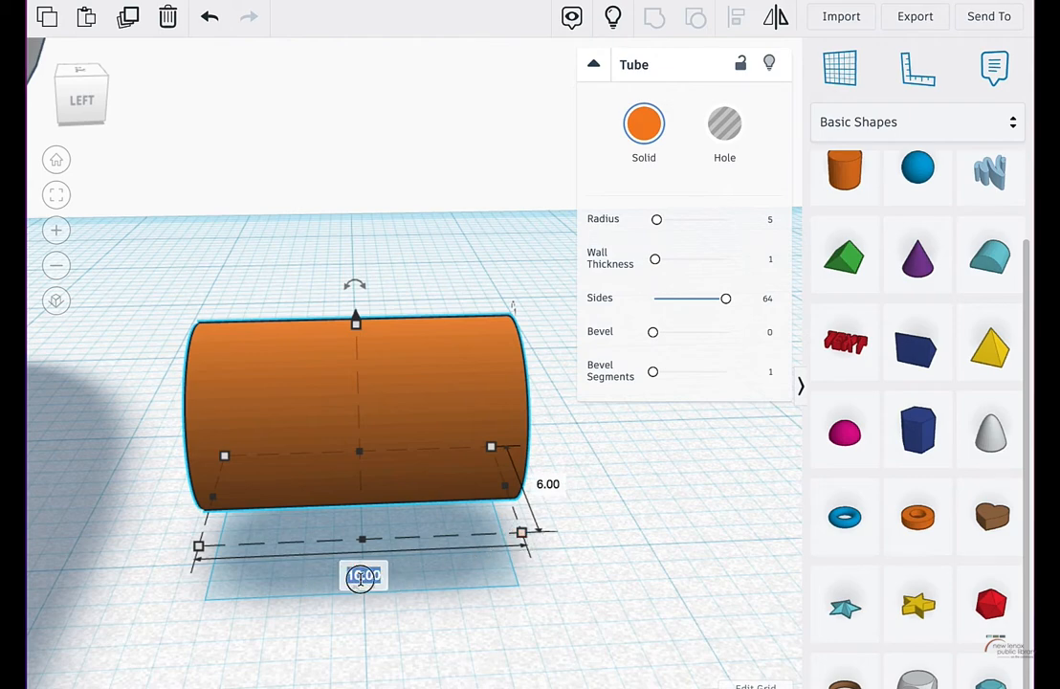
scroll(77, 406, "down", 5)
left_click(137, 260)
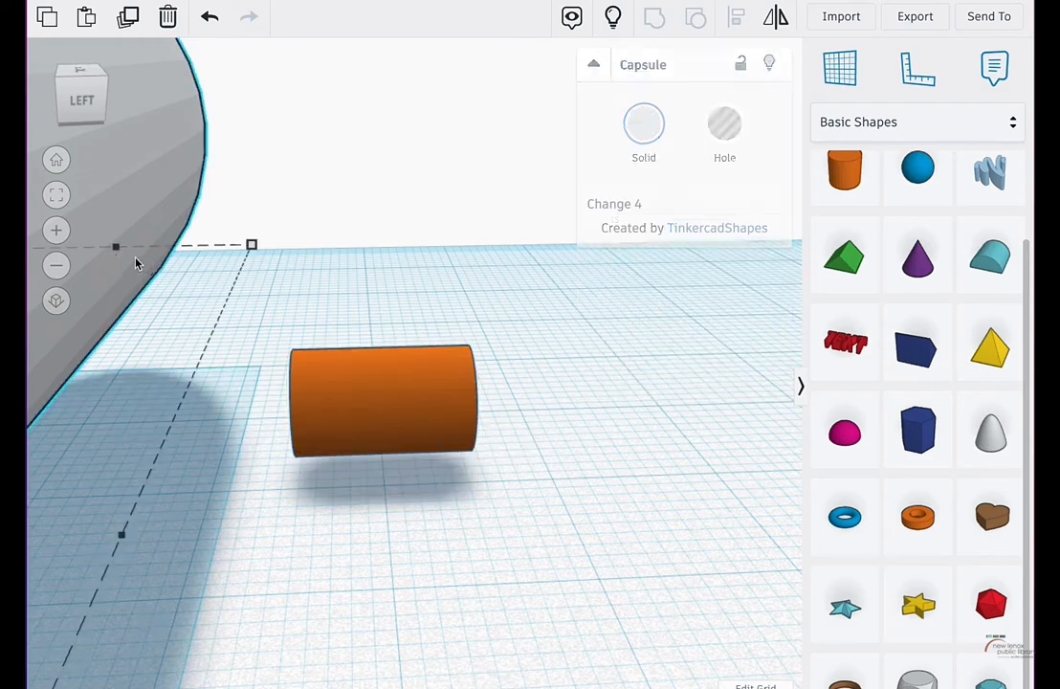
scroll(186, 346, "down", 5)
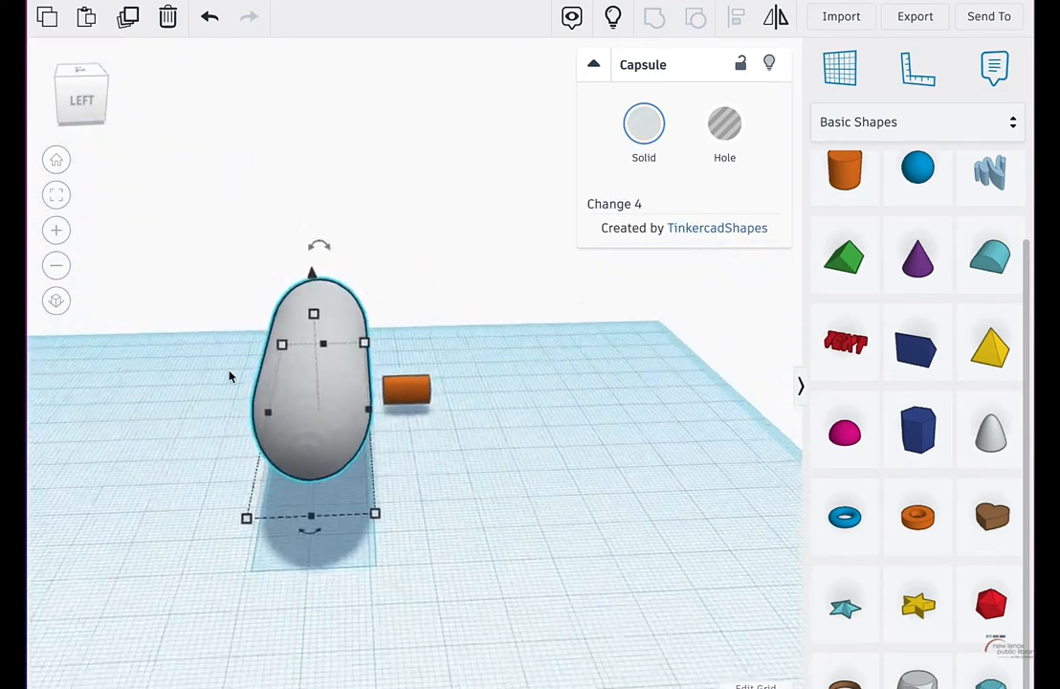
mouse_move(378, 518)
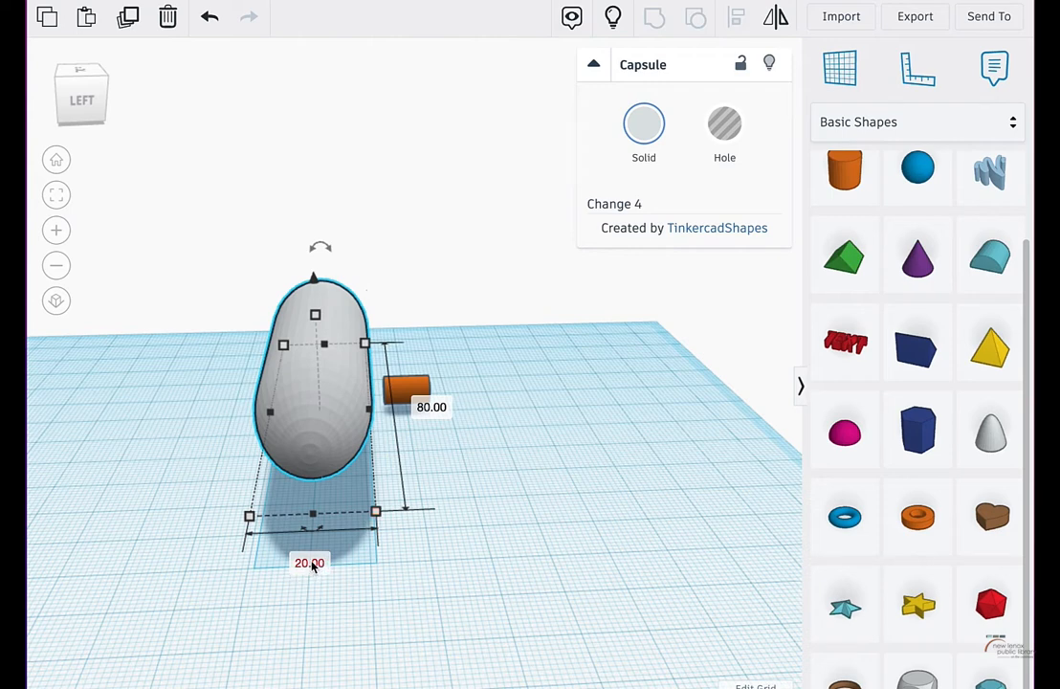
Step: Set the tube's length to 25 mm and move it crosswise into the side of the capsule
left_click(407, 392)
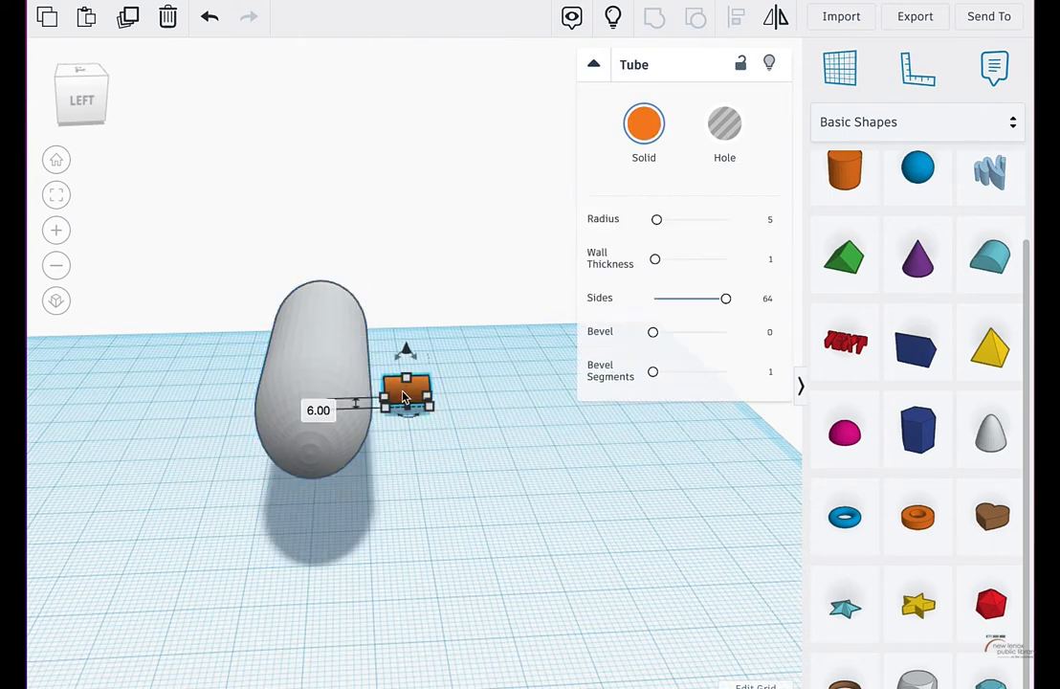
scroll(412, 397, "up", 5)
mouse_move(442, 427)
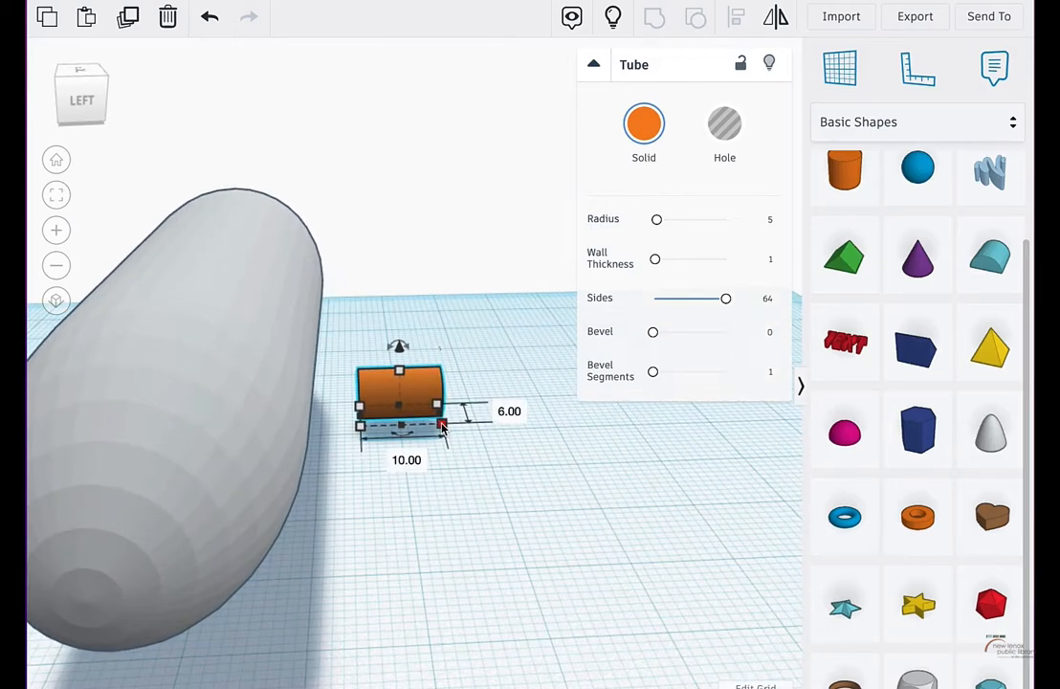
left_click(406, 462)
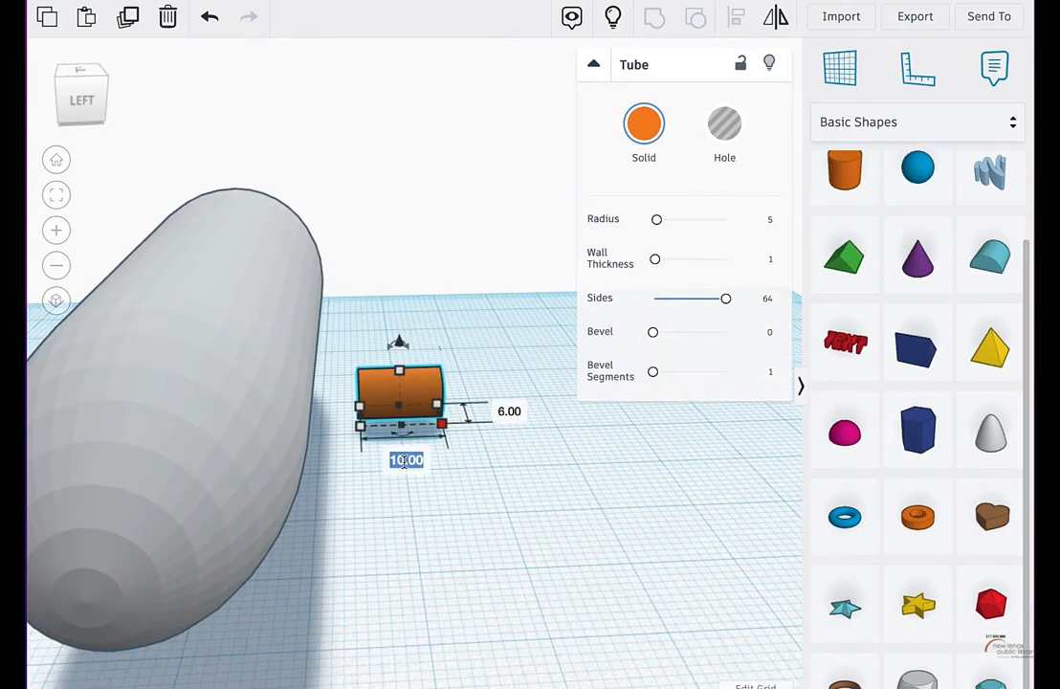
type("25")
key("Return")
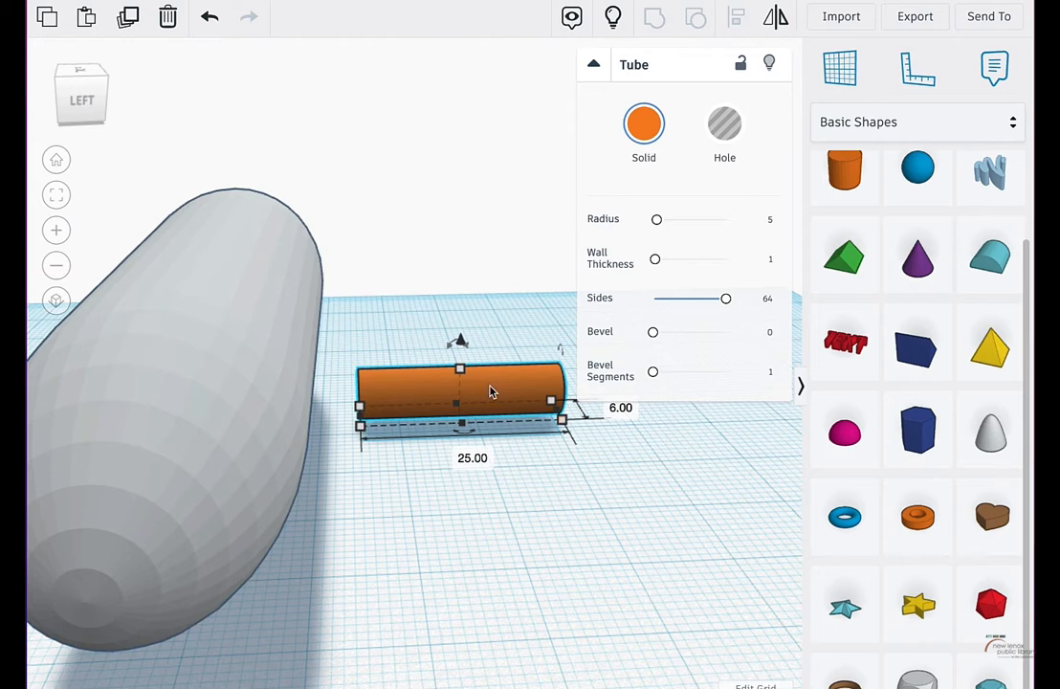
left_click_drag(490, 390, 357, 400)
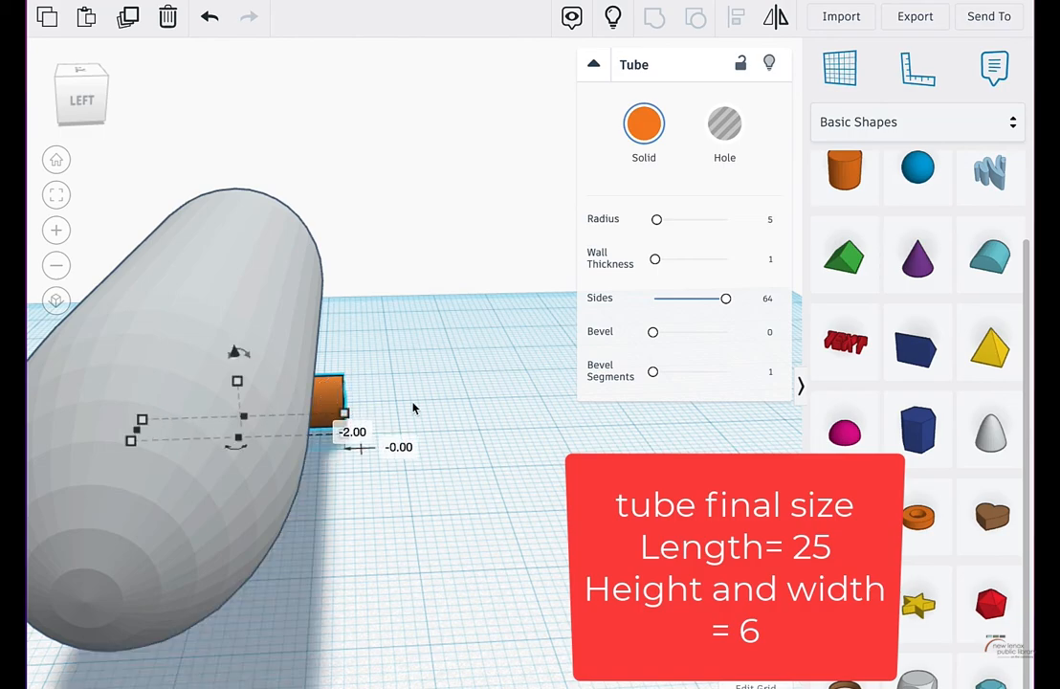
Step: Lower the capsule until its underside is 7 mm above the workplane and meets the top of the tube
left_click_drag(94, 108, 72, 111)
left_click(73, 110)
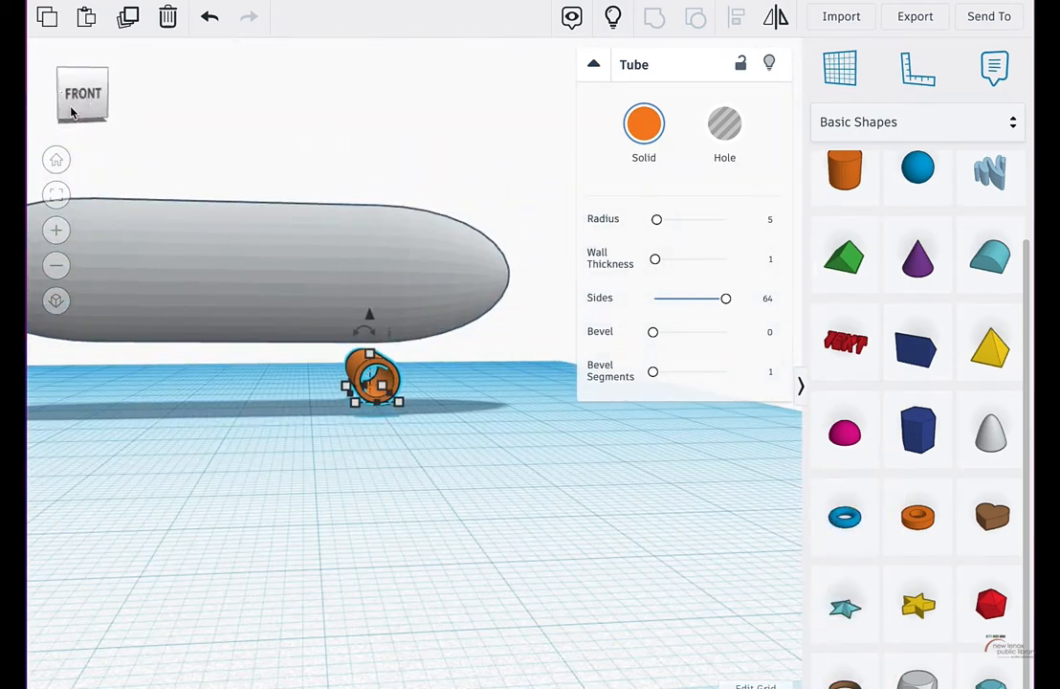
left_click(418, 281)
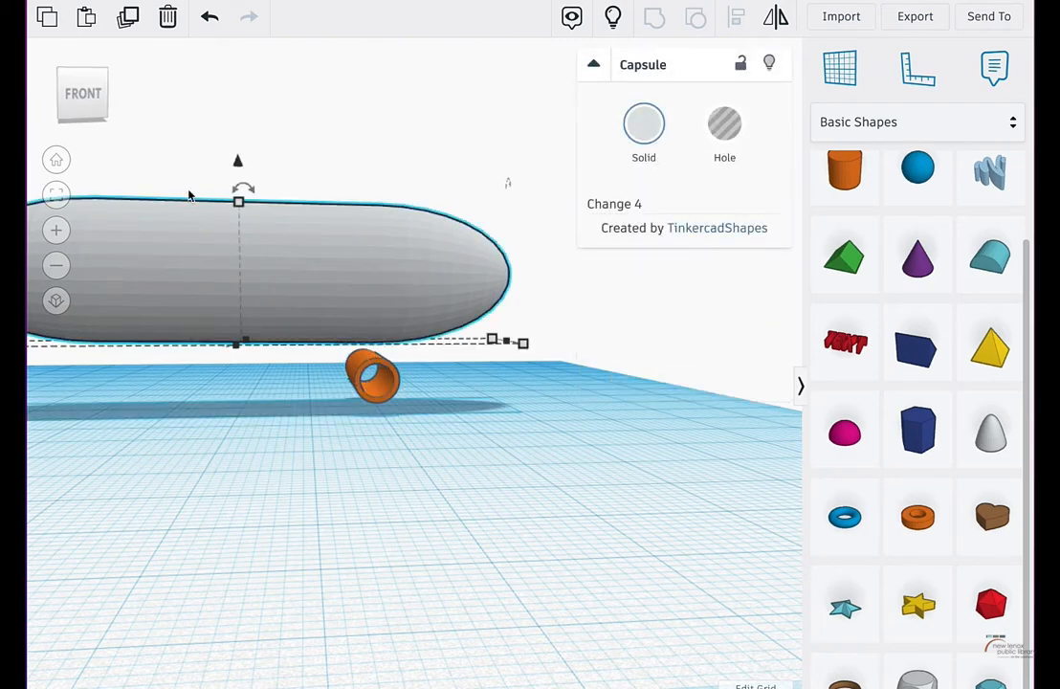
left_click_drag(237, 162, 235, 173)
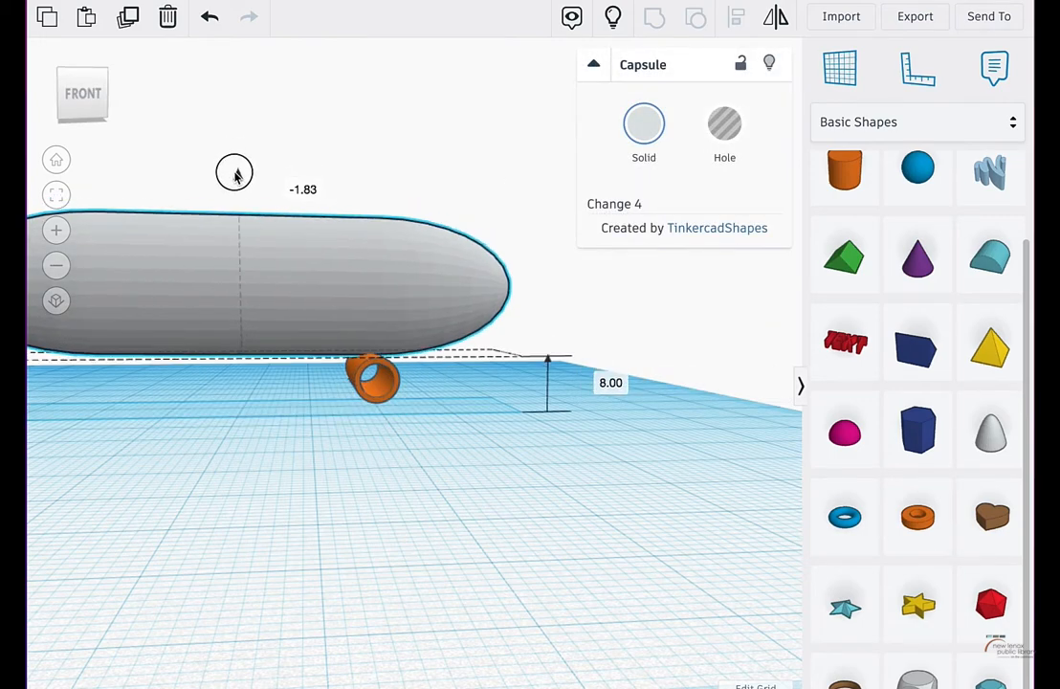
scroll(345, 306, "up", 6)
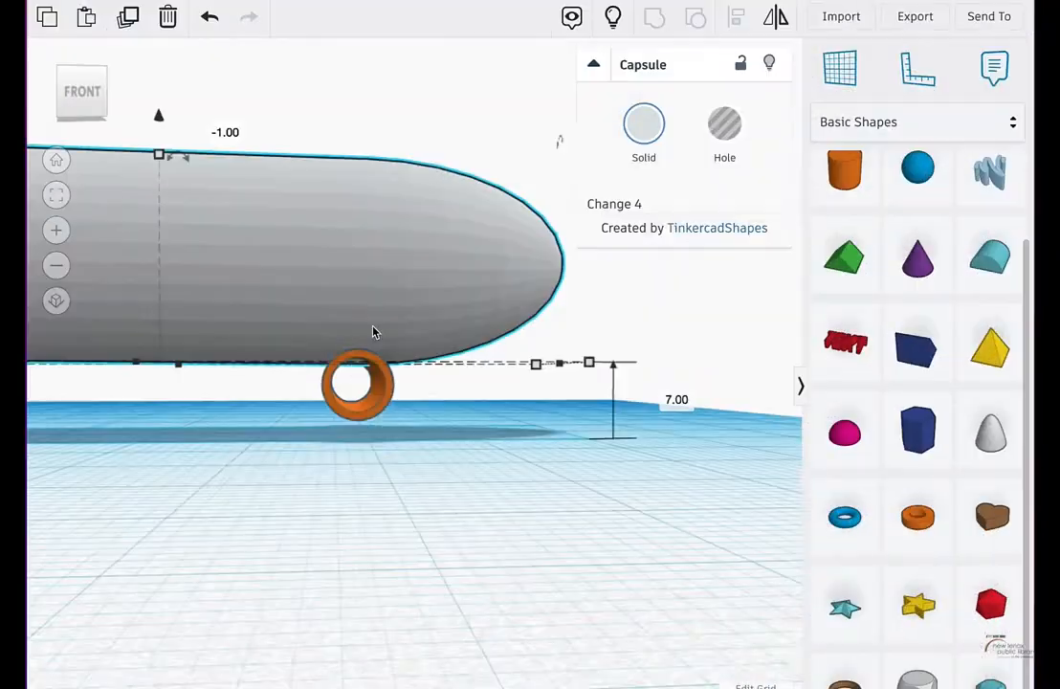
scroll(354, 359, "up", 4)
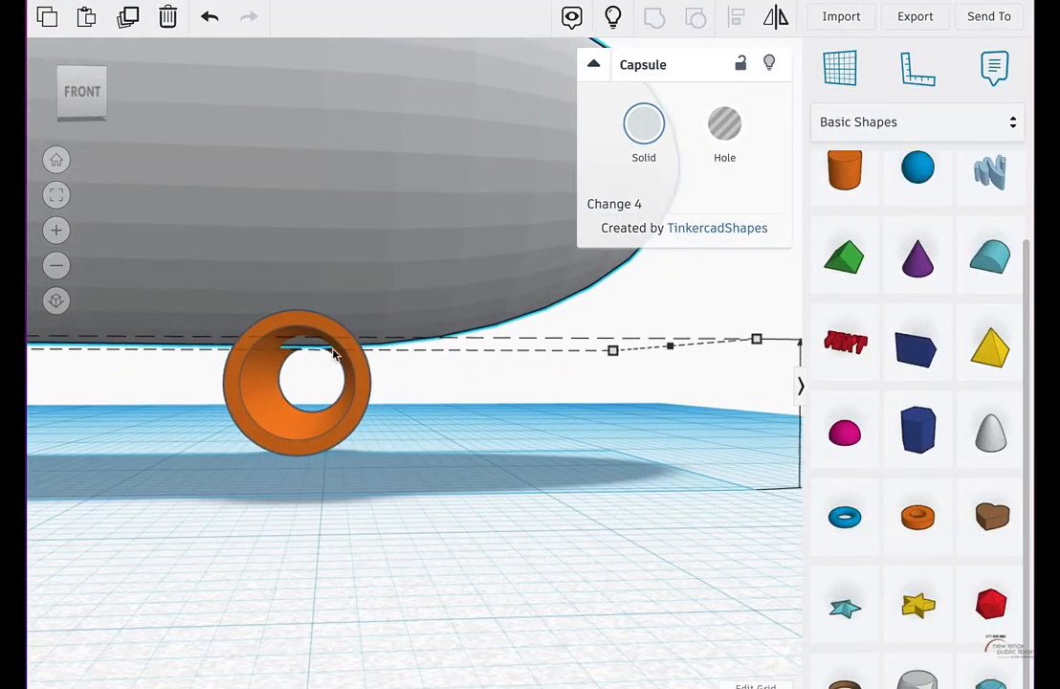
Step: Examine the contact between the tube and the capsule's underside from the front, side and end
right_click_drag(326, 369, 253, 422)
scroll(251, 414, "down", 3)
left_click(326, 394)
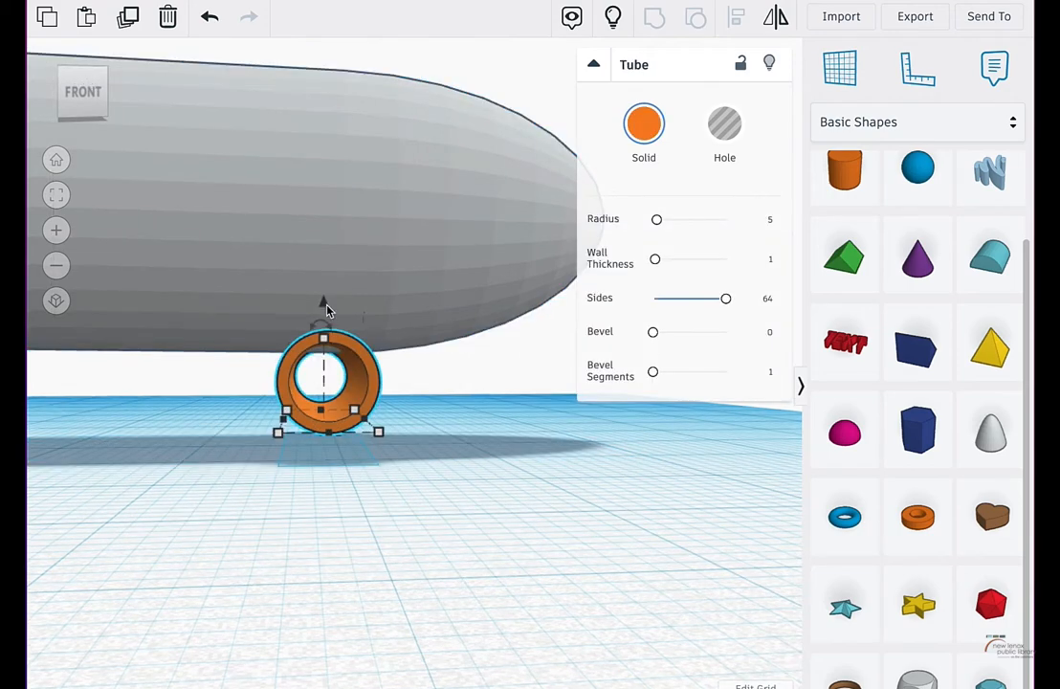
left_click_drag(325, 313, 325, 313)
right_click_drag(210, 379, 98, 262)
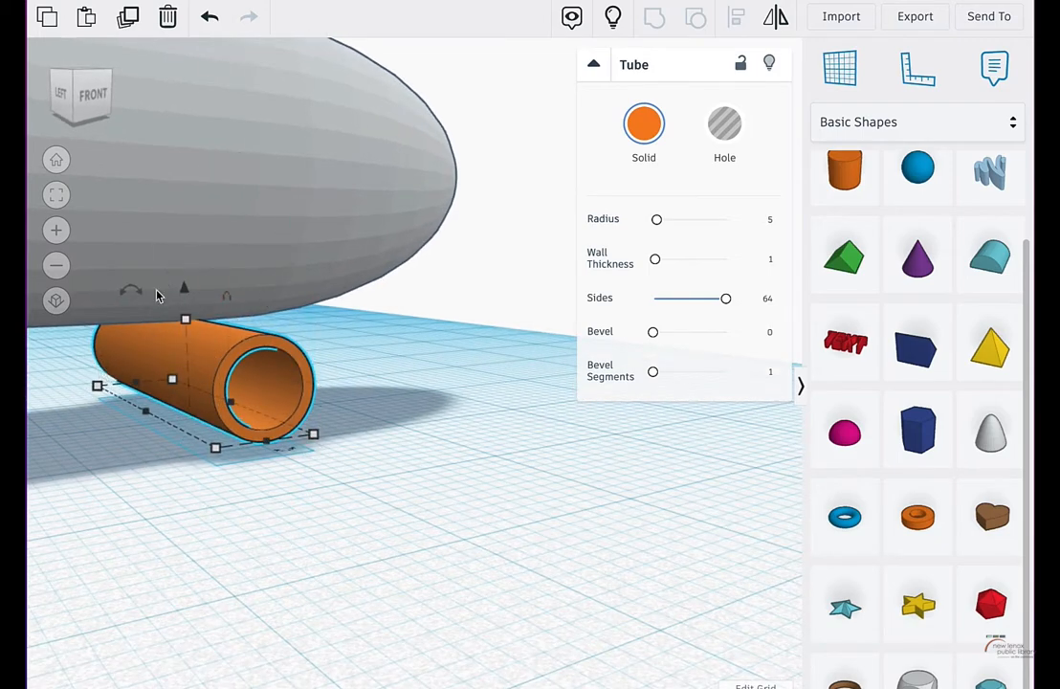
right_click_drag(159, 347, 97, 379)
key("f")
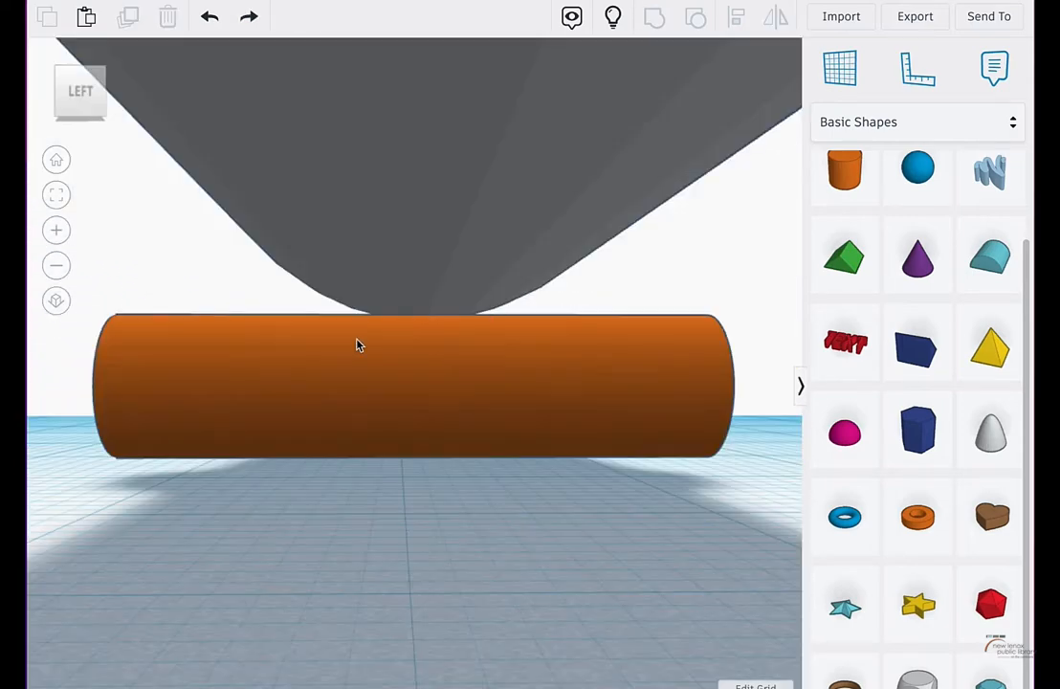
right_click_drag(356, 344, 411, 300)
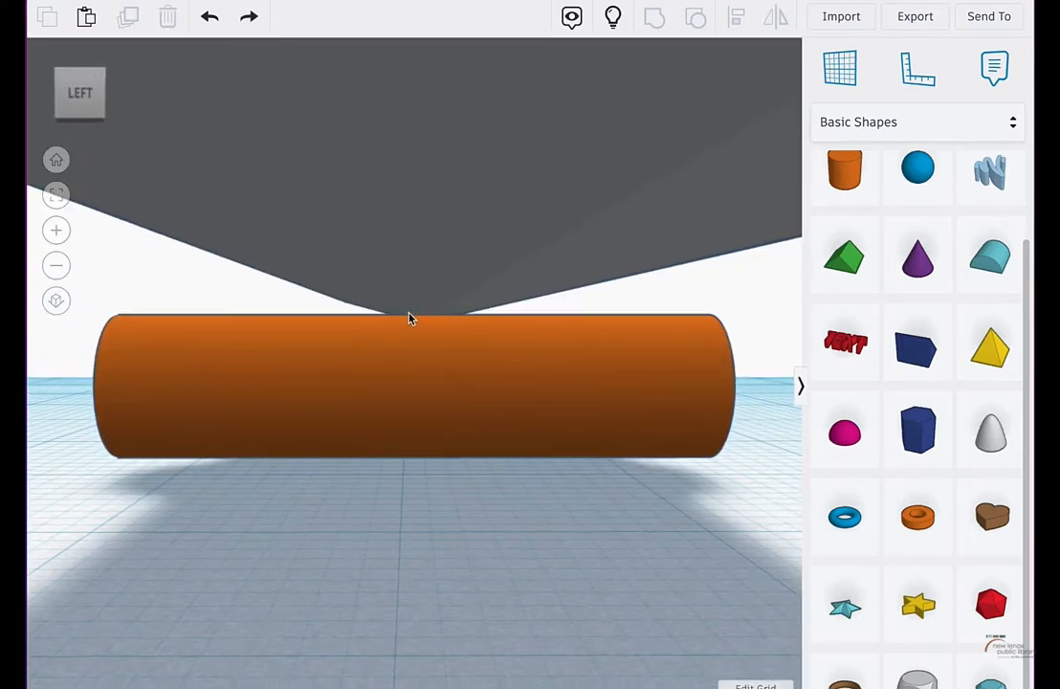
right_click_drag(404, 471, 194, 465)
scroll(399, 500, "down", 3)
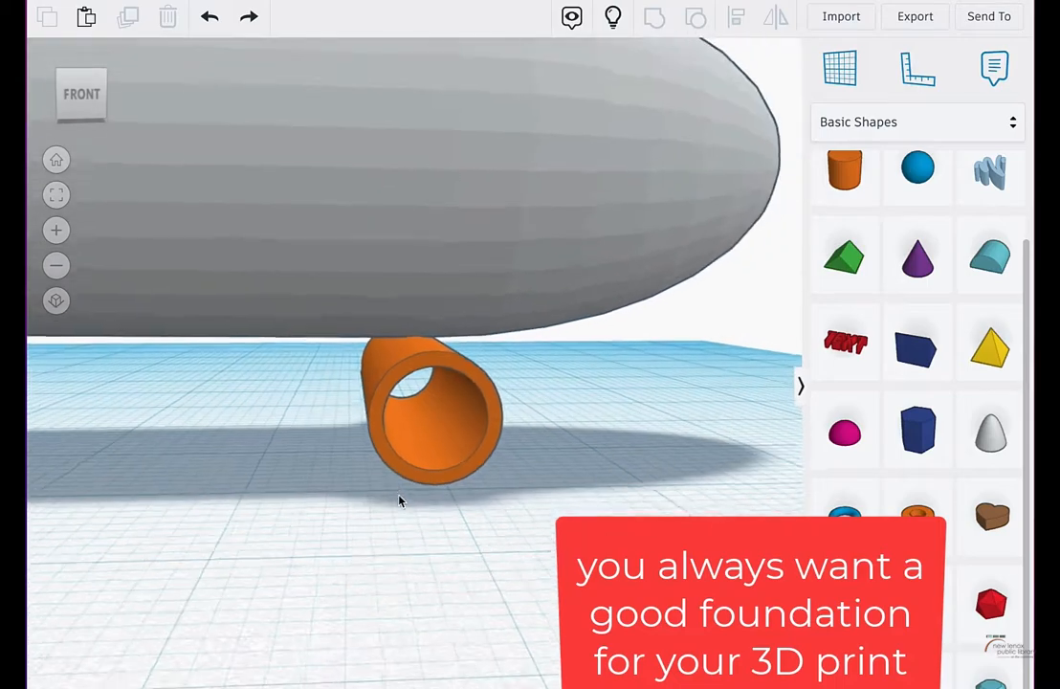
right_click_drag(400, 499, 670, 440)
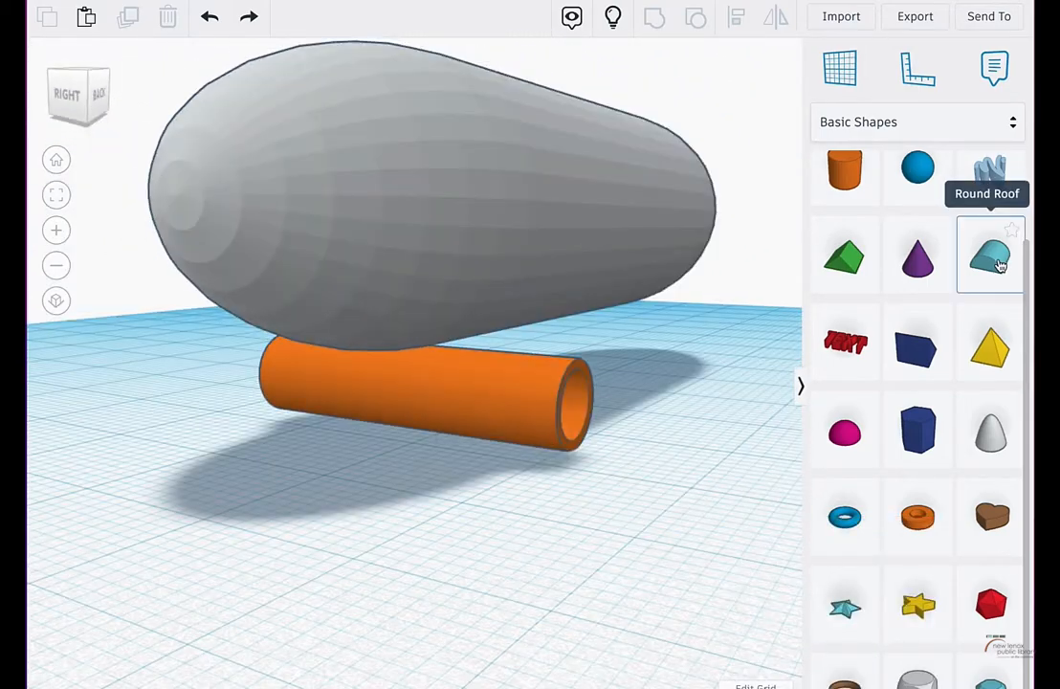
Step: Add a Round Roof shape beneath the capsule and shift it along the capsule's length until it is centred over the tube
left_click_drag(1000, 266, 454, 432)
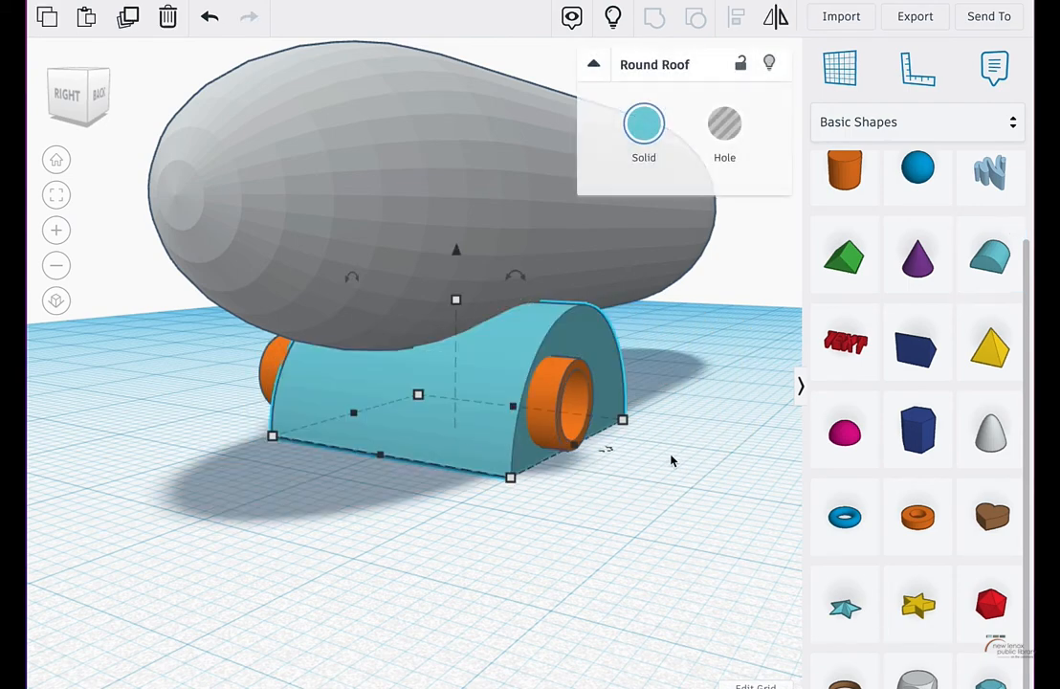
right_click_drag(670, 461, 483, 445)
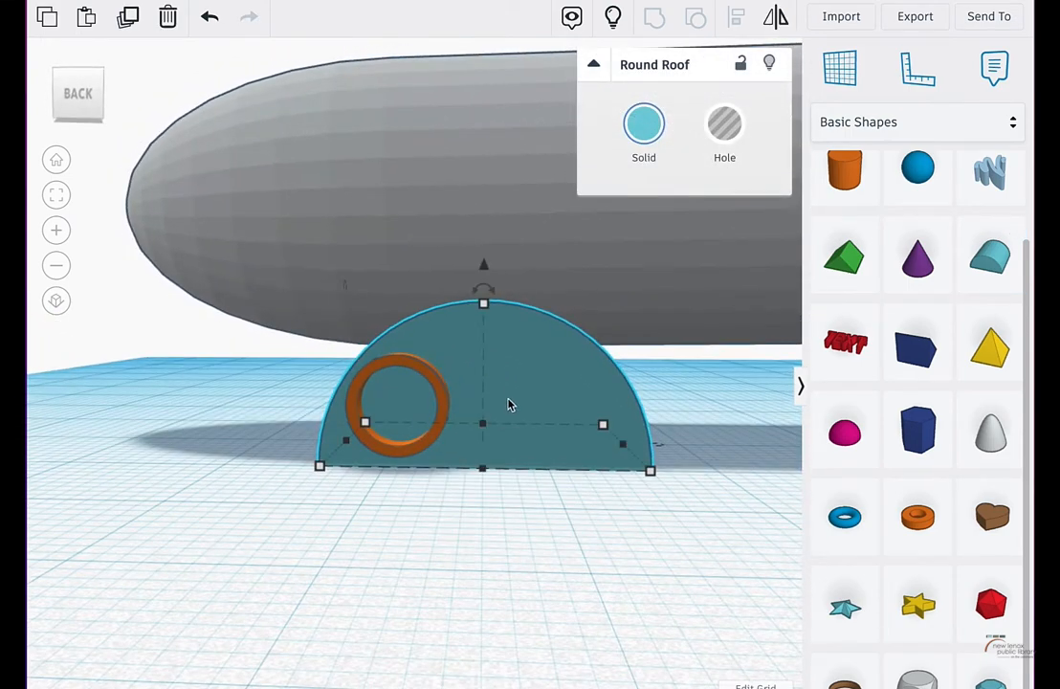
key("Left")
key("Left")
key("Left")
key("Left")
key("Left")
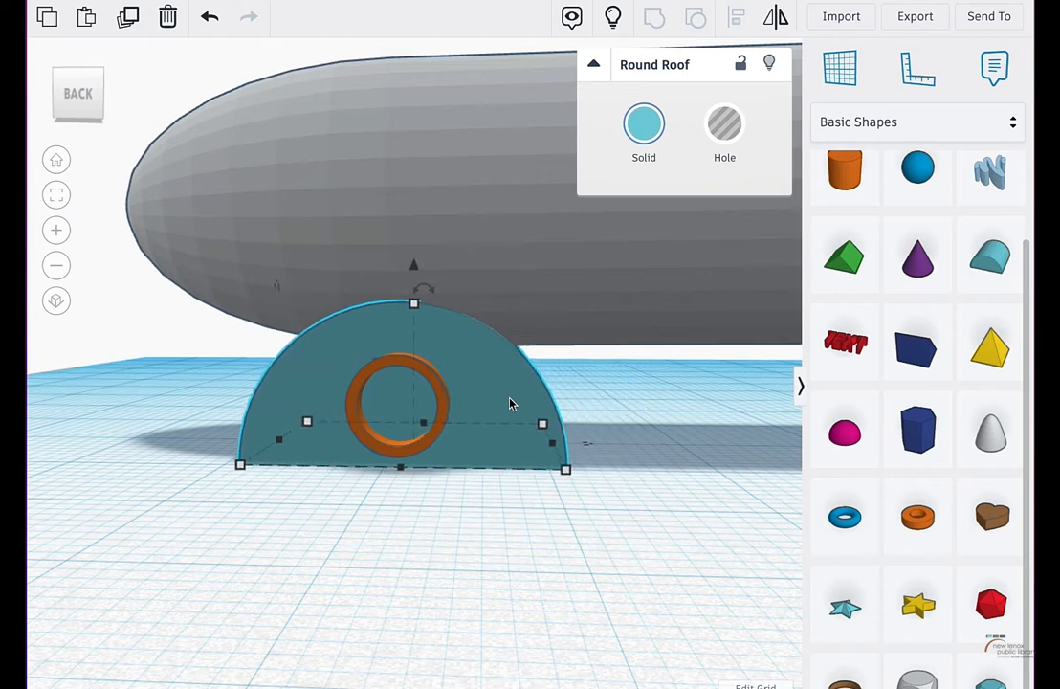
Step: Reduce the round roof's height to 3 mm and raise it so its base rests at the top of the tube
left_click_drag(414, 303, 413, 401)
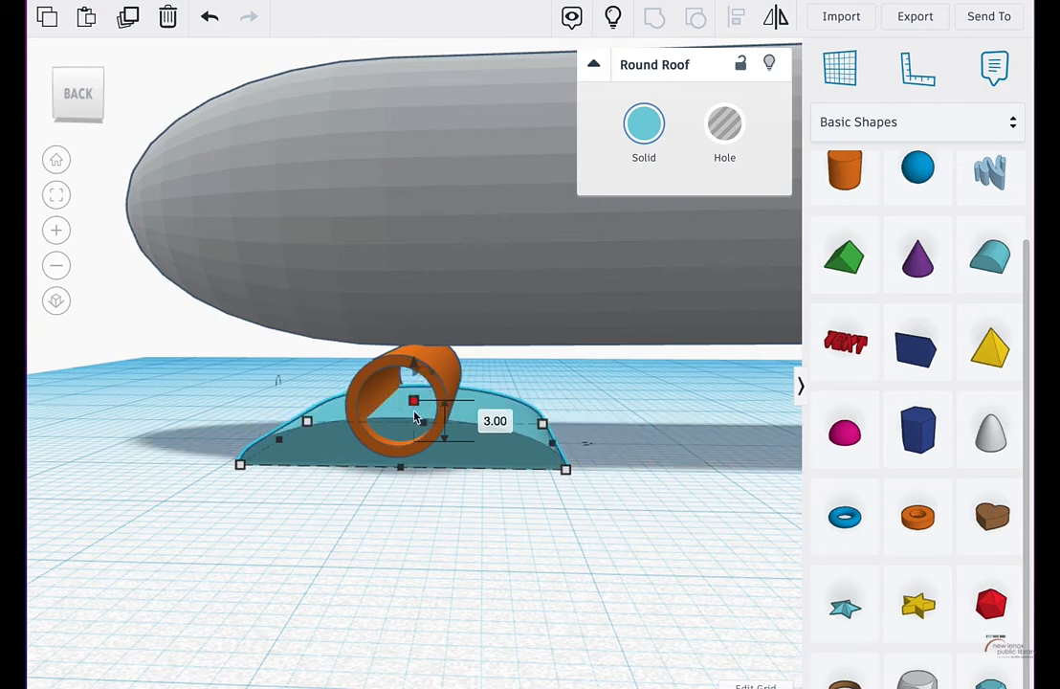
right_click_drag(433, 478, 440, 466)
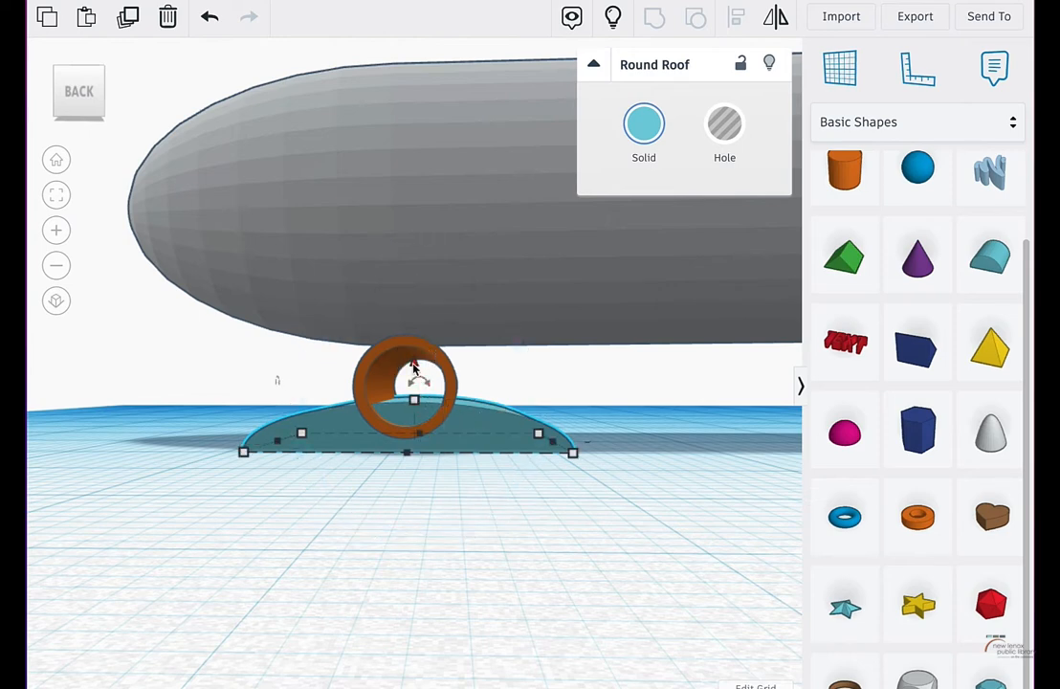
left_click_drag(413, 367, 414, 296)
left_click_drag(414, 280, 415, 287)
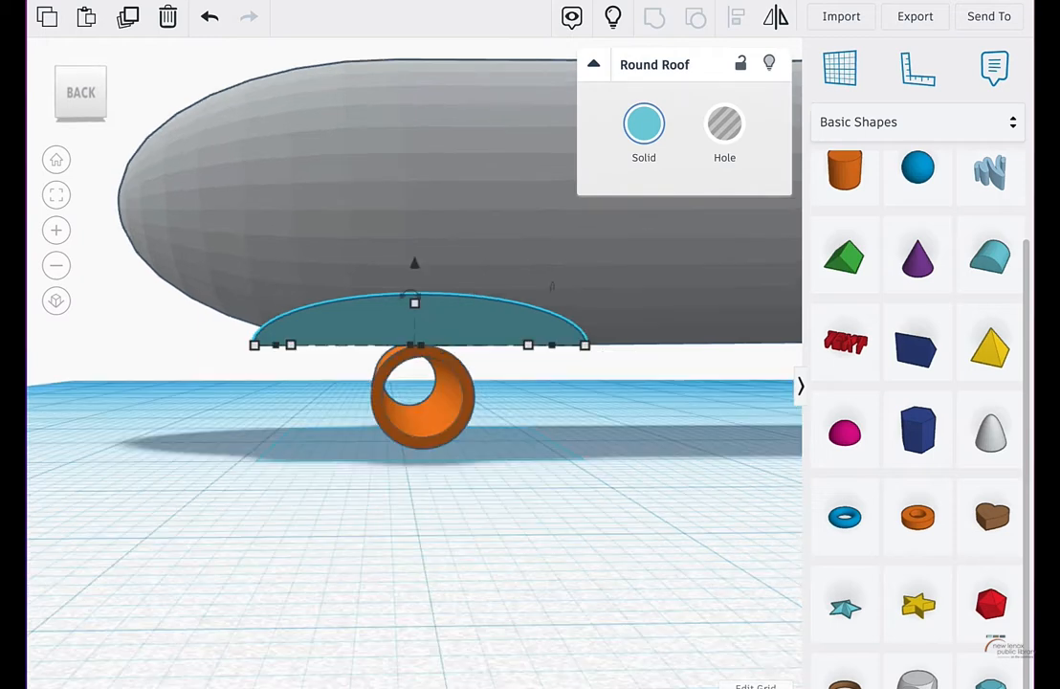
Step: Set the snap grid to 0.25 mm and lower the round roof by 0.5 mm, to 6.5 mm above the workplane
left_click(765, 683)
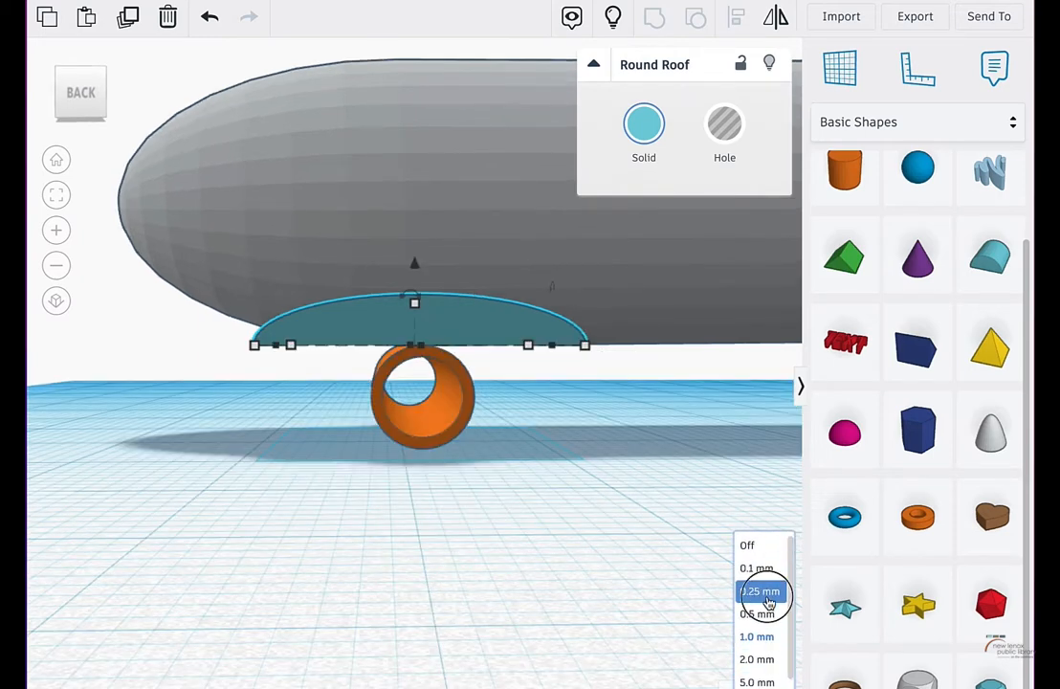
left_click(767, 594)
left_click_drag(414, 264, 413, 274)
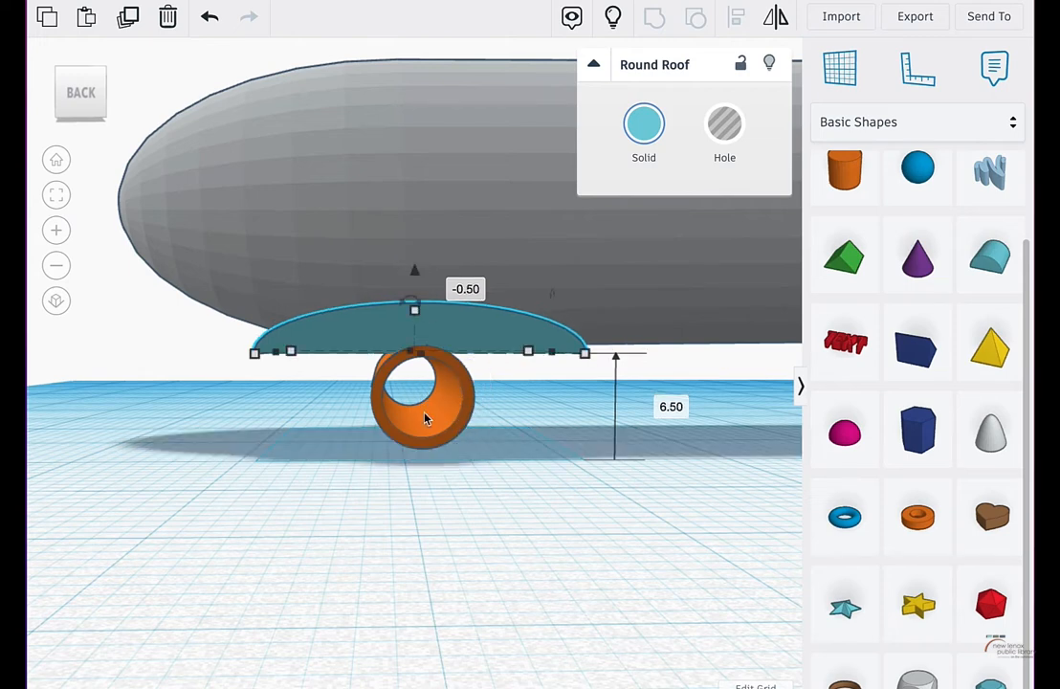
Step: Narrow the round roof to 7.5 mm wide and set its length to 25 mm to match the tube
right_click_drag(483, 479, 549, 341)
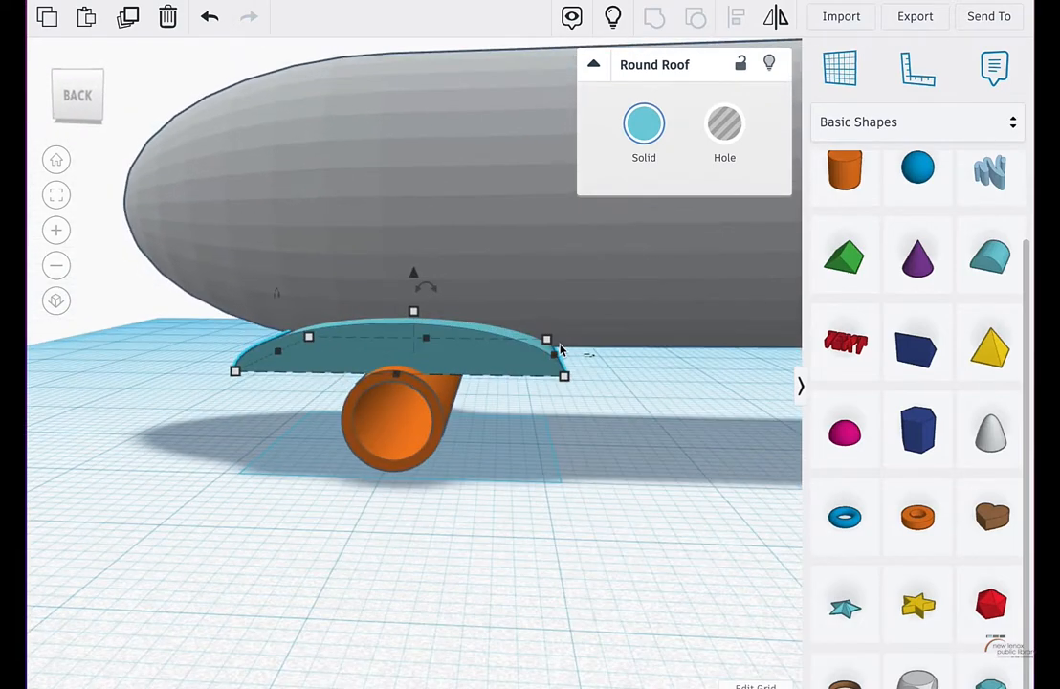
left_click_drag(554, 358, 469, 364)
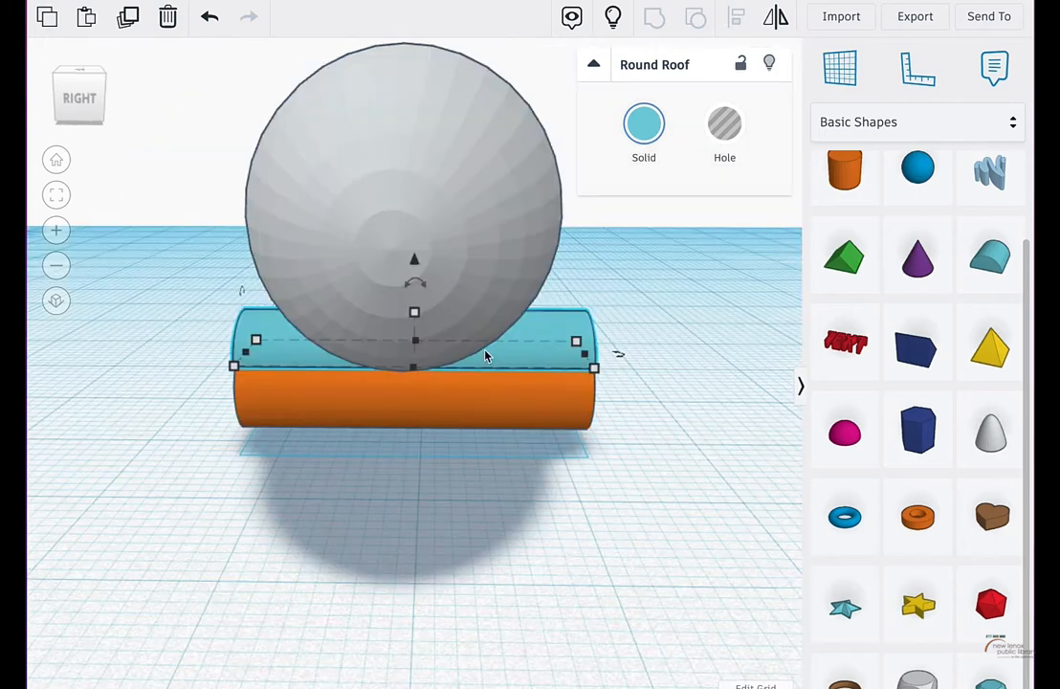
right_click_drag(539, 339, 476, 376)
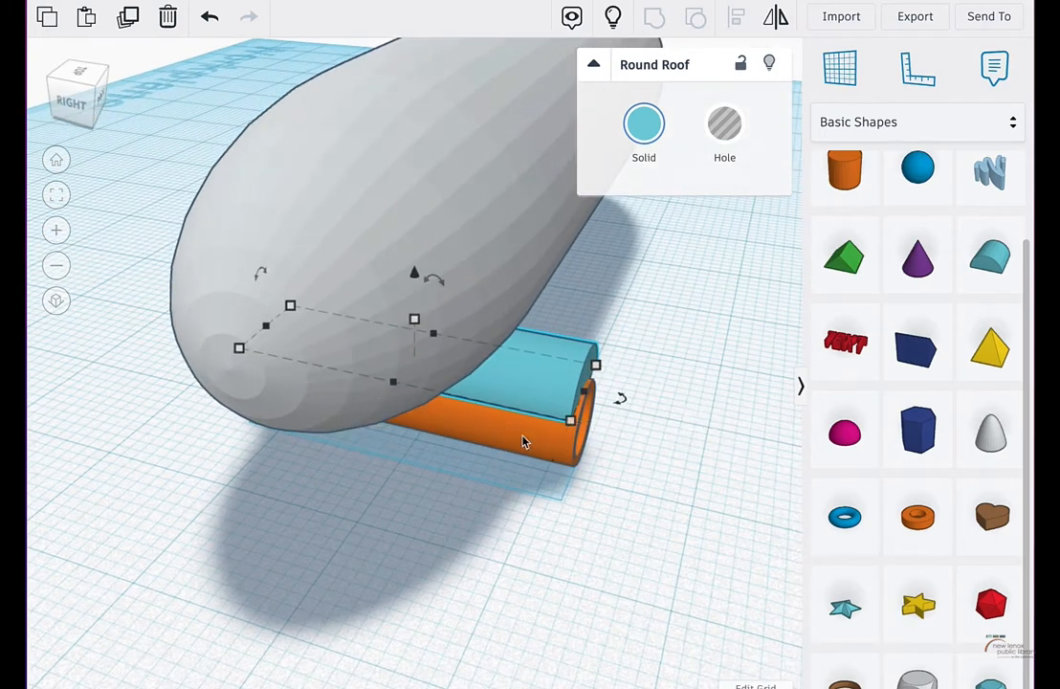
right_click_drag(525, 440, 554, 482)
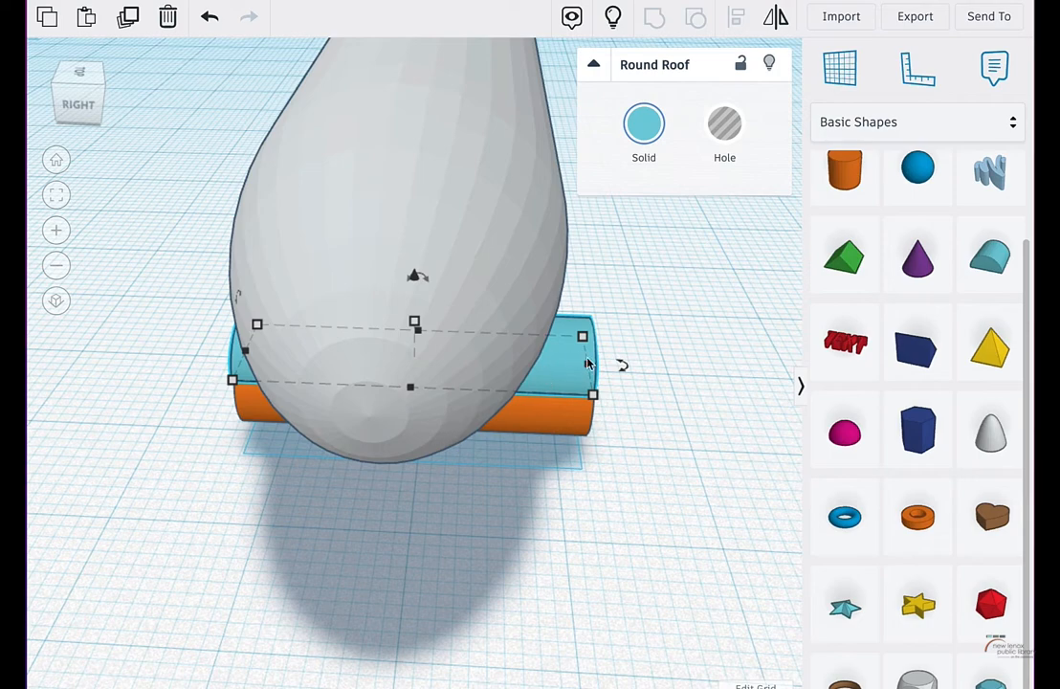
left_click(592, 393)
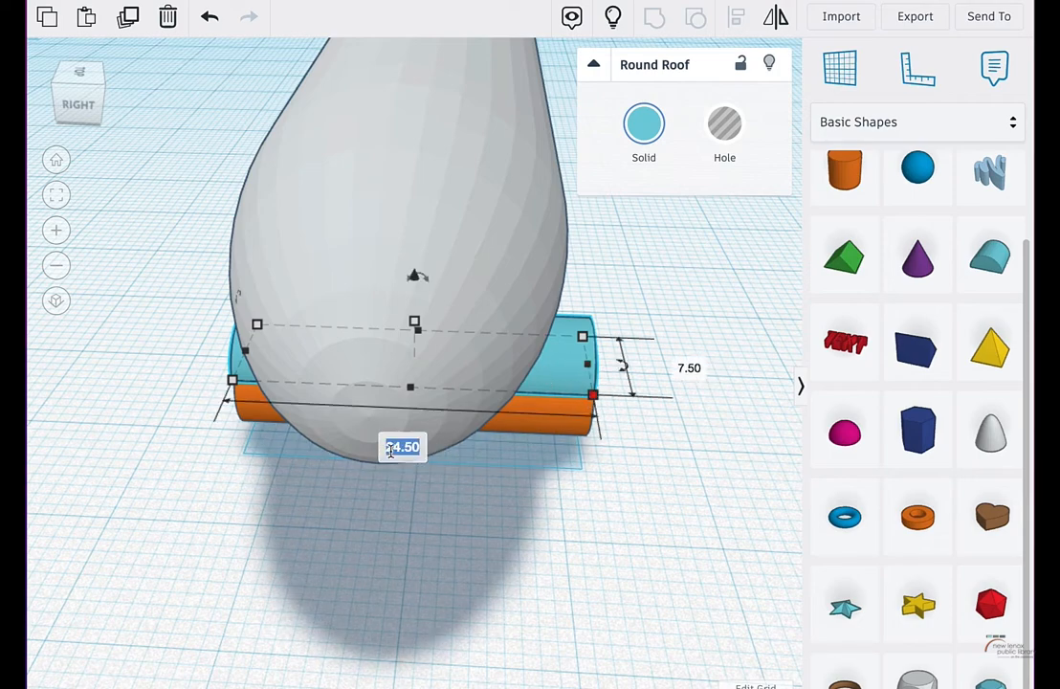
type("25")
key("Return")
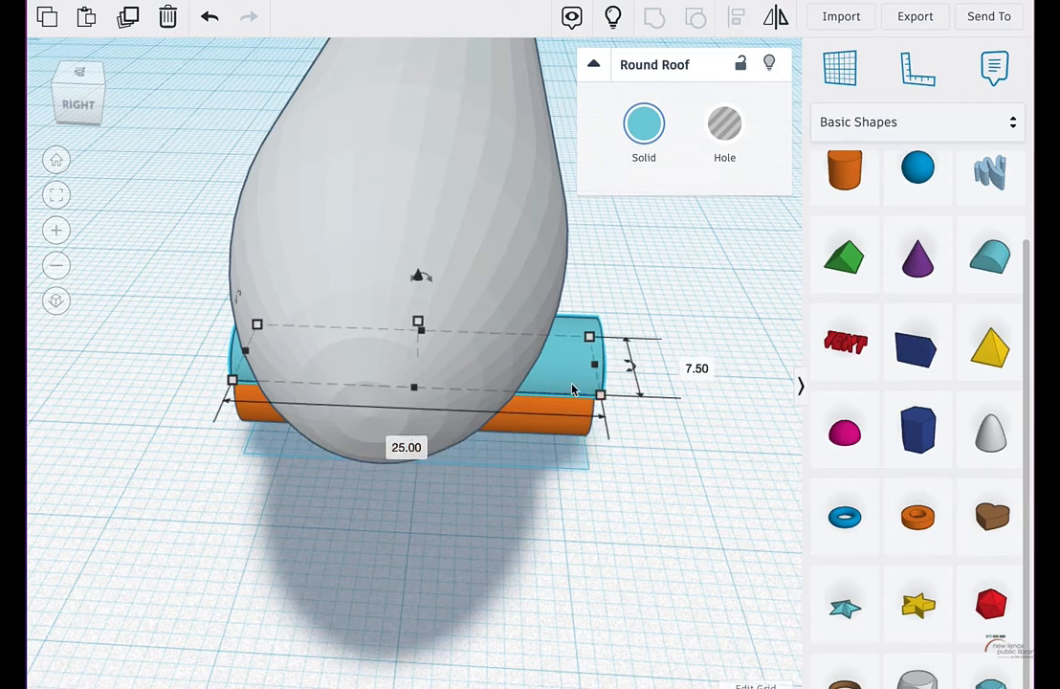
right_click_drag(656, 475, 581, 452)
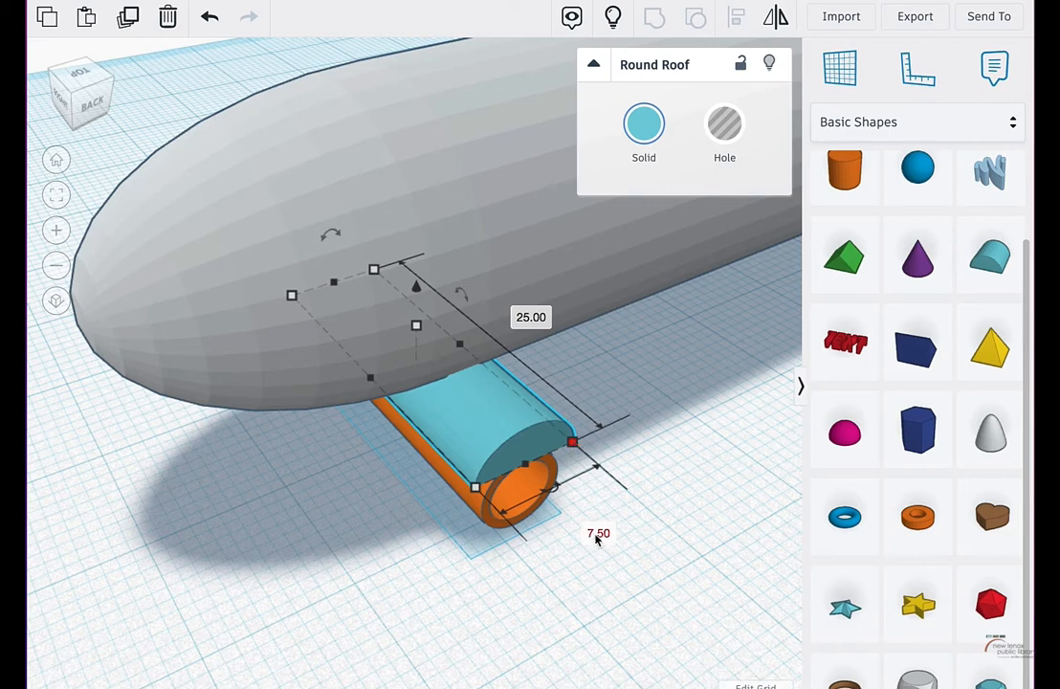
right_click_drag(597, 539, 421, 316)
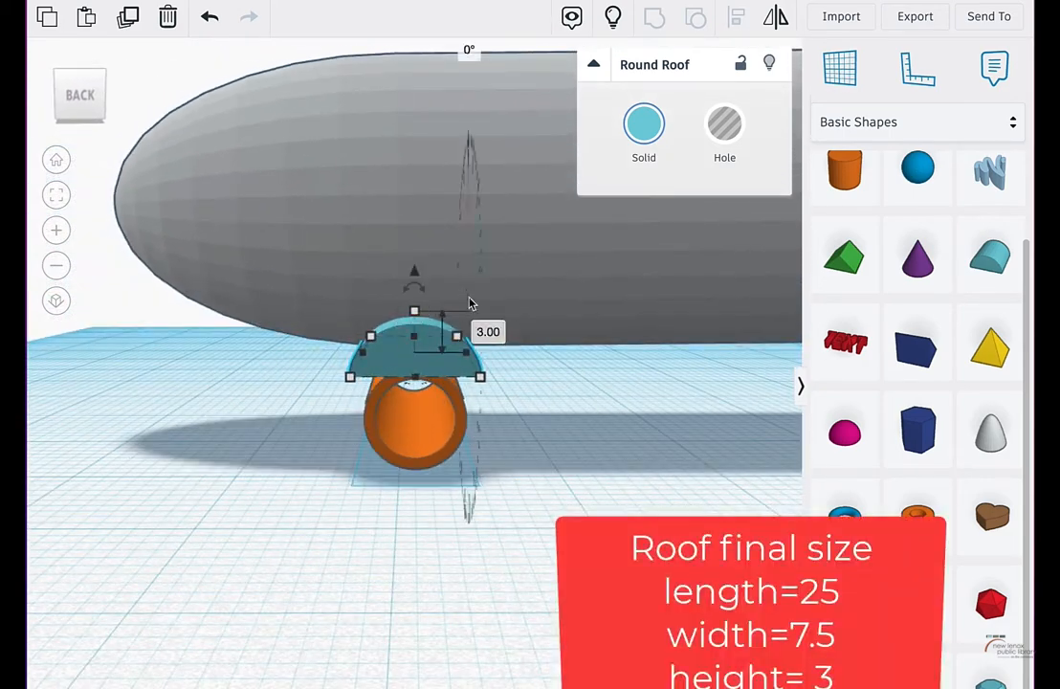
Step: Try grouping the round roof and tube using an area selection, and undo the grouping
right_click_drag(570, 459, 394, 483)
left_click_drag(314, 421, 257, 335)
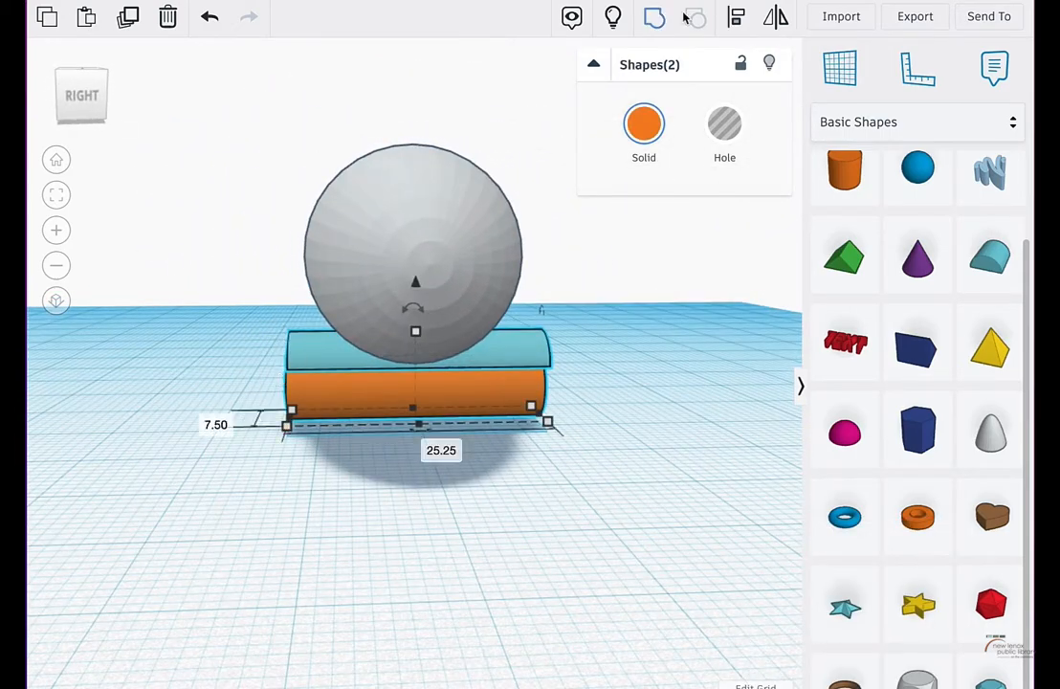
left_click(653, 21)
right_click_drag(662, 331, 206, 345)
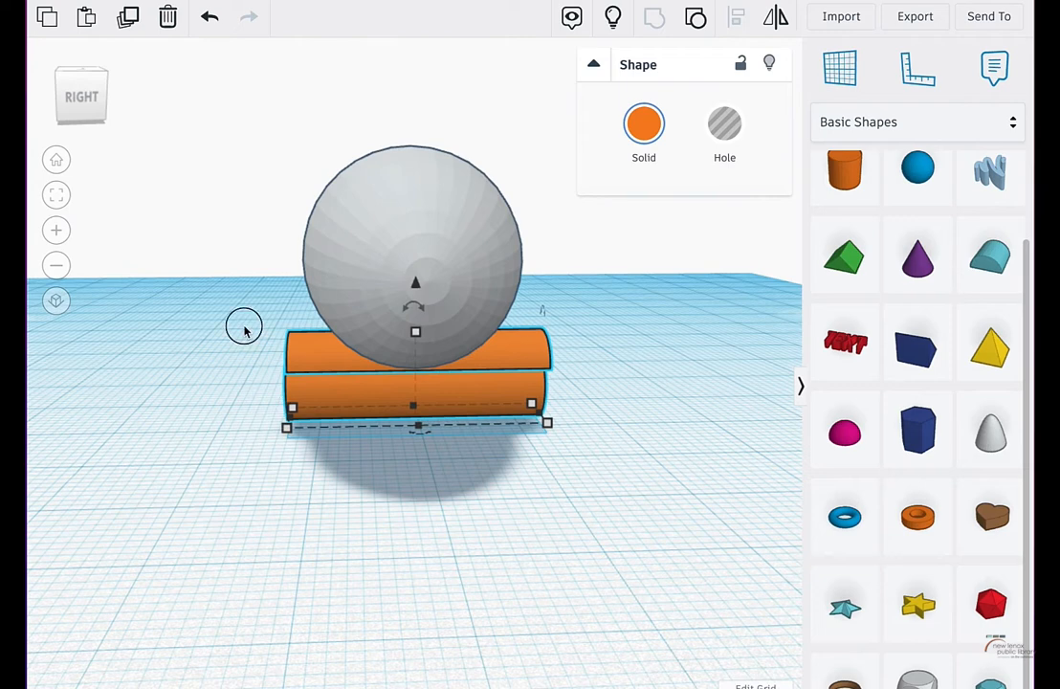
left_click_drag(225, 302, 301, 445)
left_click(589, 355)
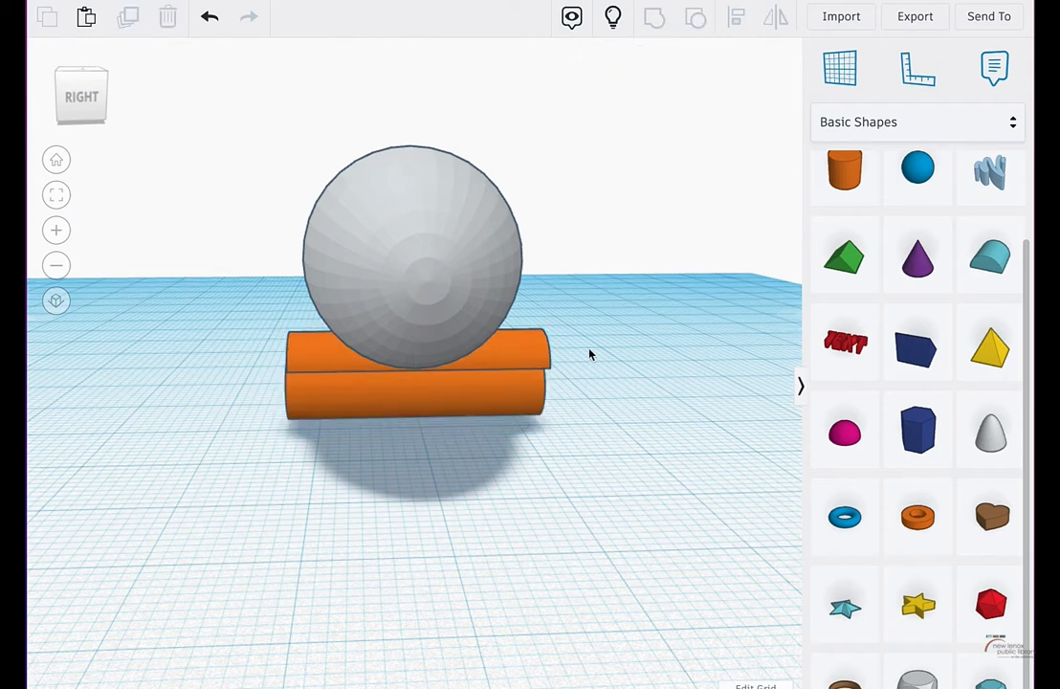
left_click(548, 347)
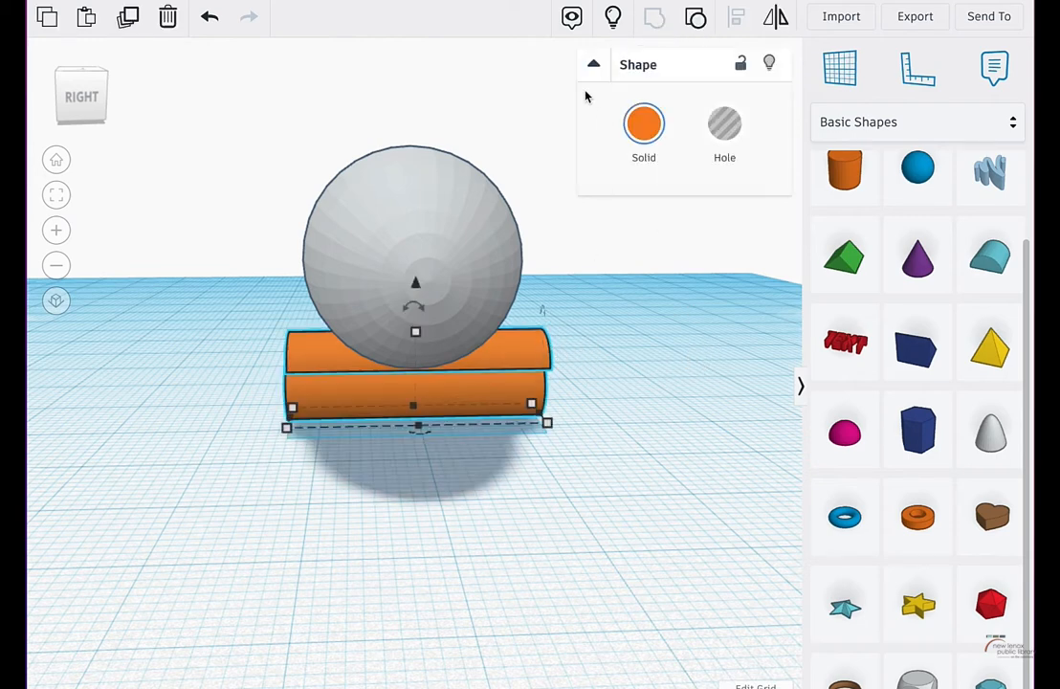
left_click(214, 17)
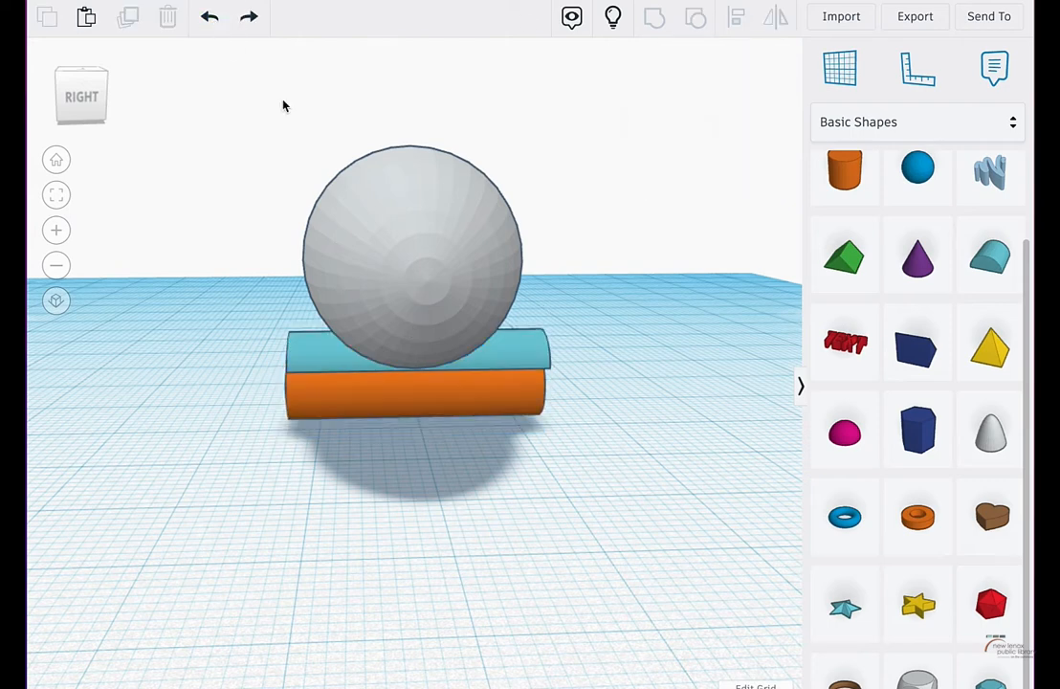
Step: Select the round roof and the tube individually and group them into one shape
left_click(551, 362)
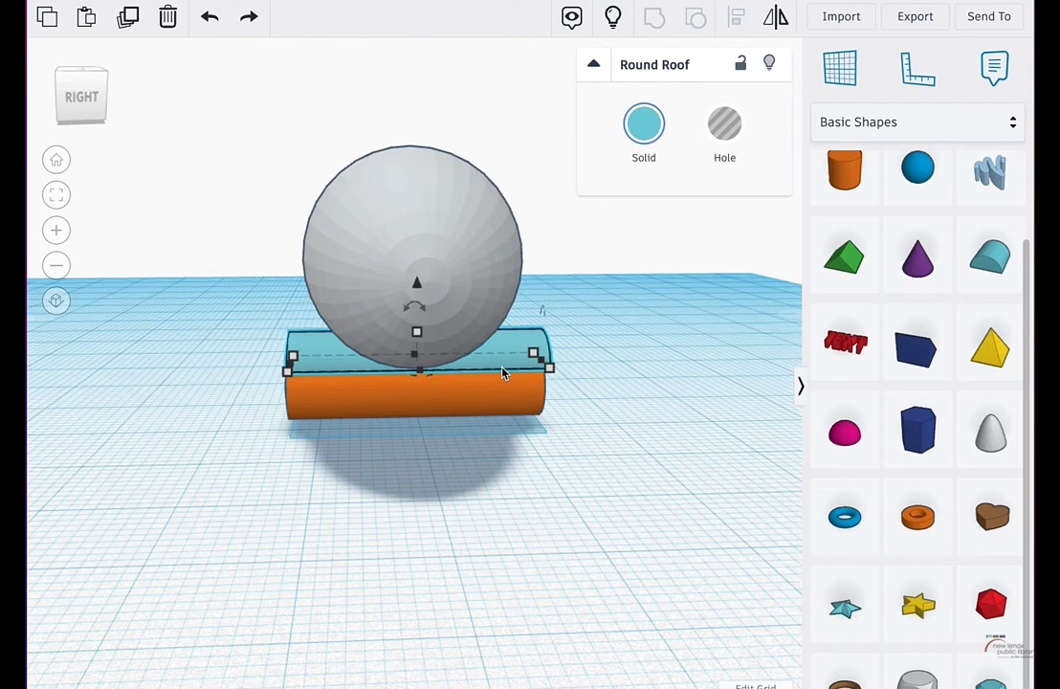
left_click(538, 400, "shift")
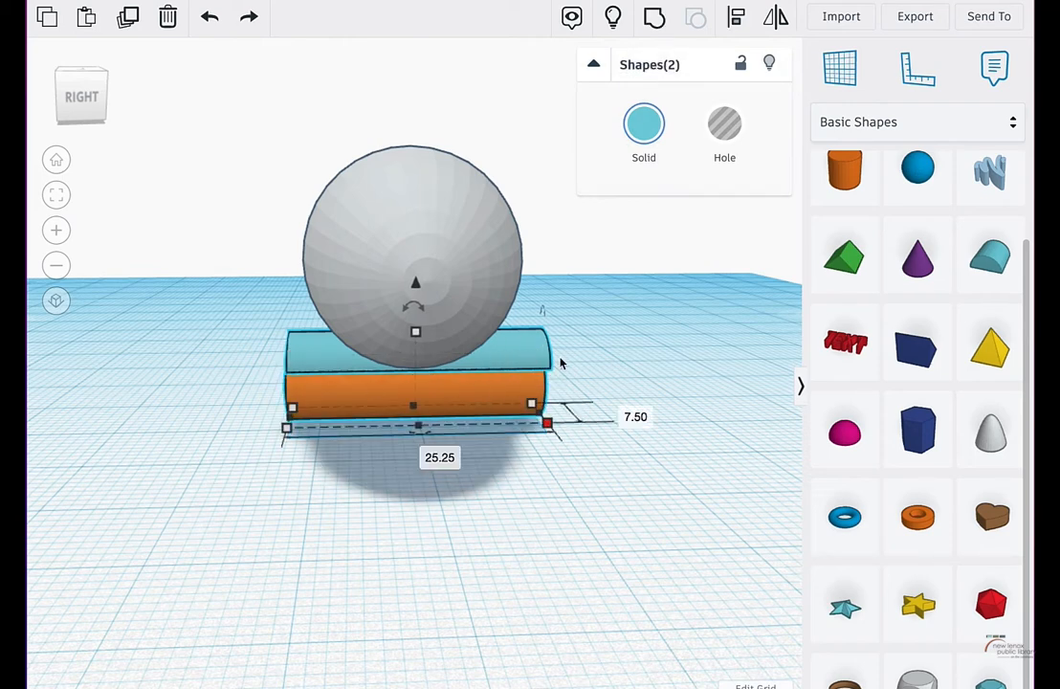
left_click(655, 17)
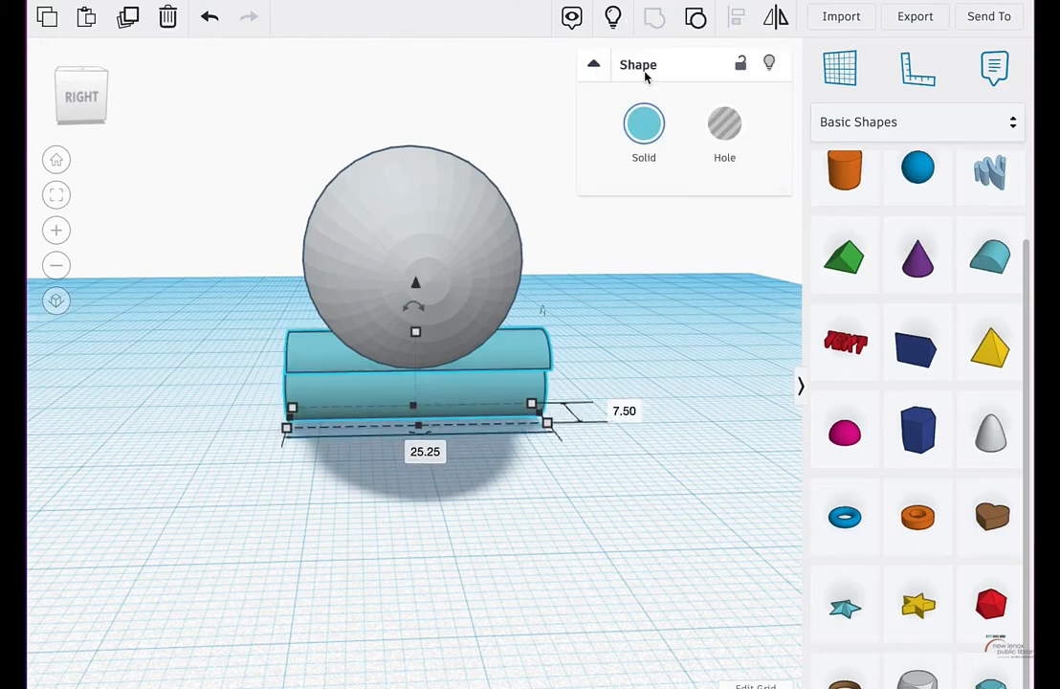
Step: Duplicate the grouped round roof and tube support beneath the capsule body
scroll(668, 372, "up", 3)
right_click_drag(672, 374, 449, 373)
scroll(639, 385, "down", 3)
right_click_drag(639, 385, 628, 400)
scroll(641, 398, "down", 5)
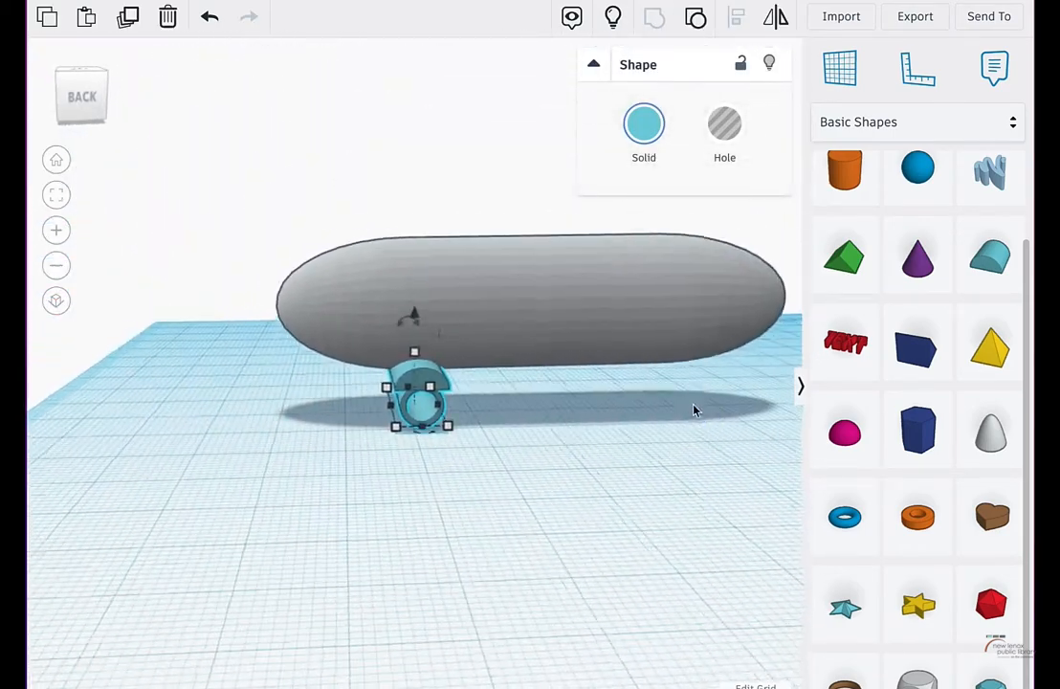
right_click_drag(693, 409, 607, 390)
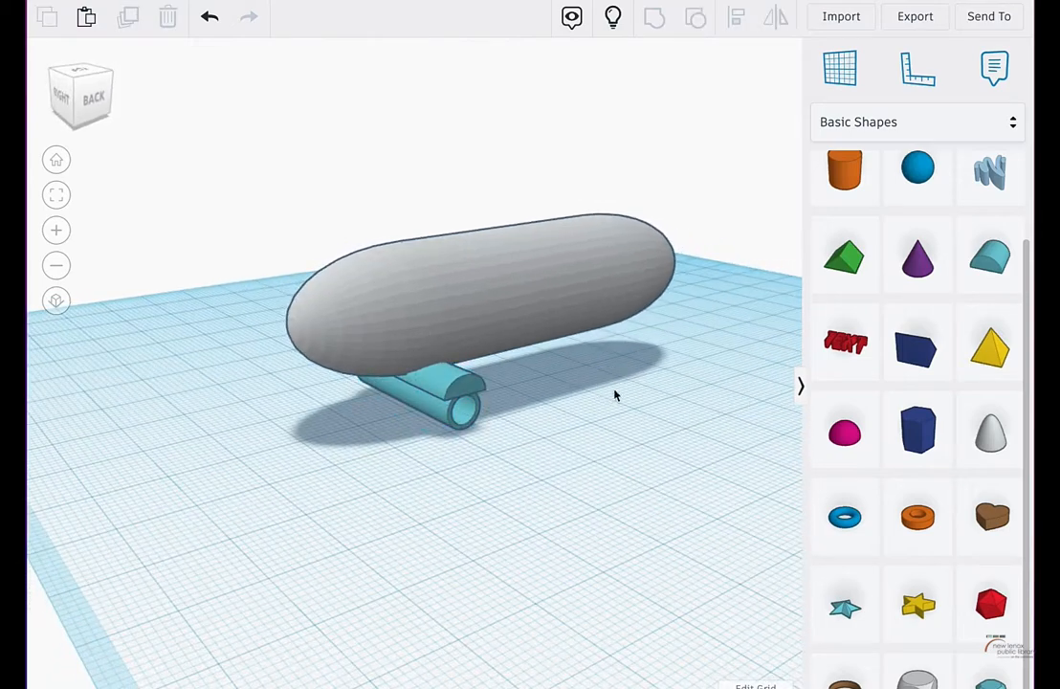
right_click_drag(637, 375, 551, 381)
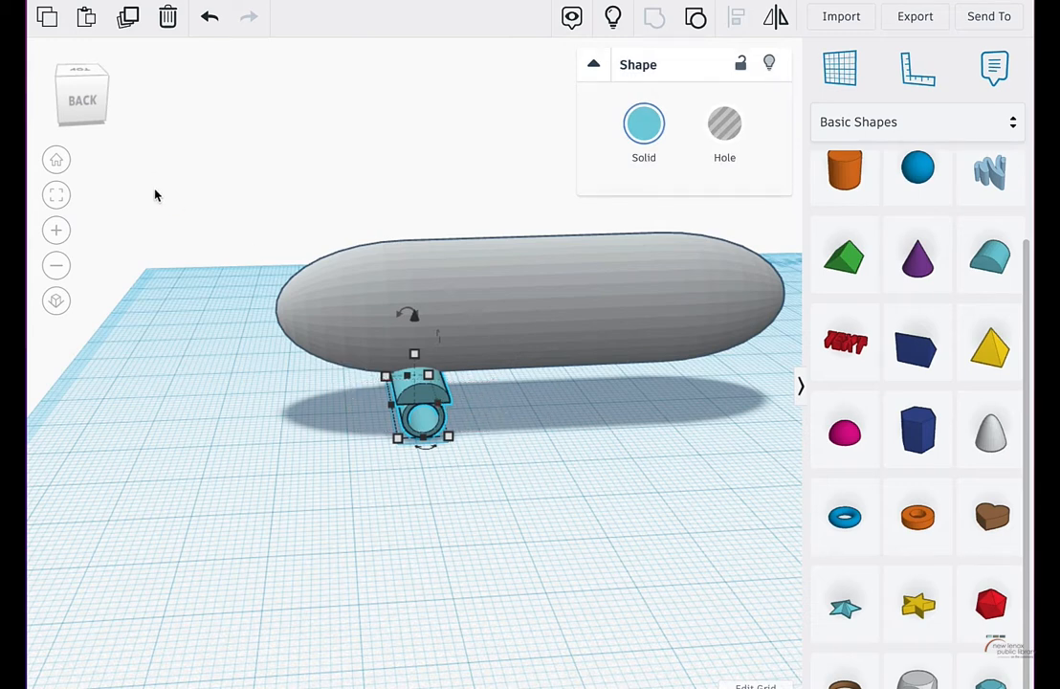
left_click(125, 21)
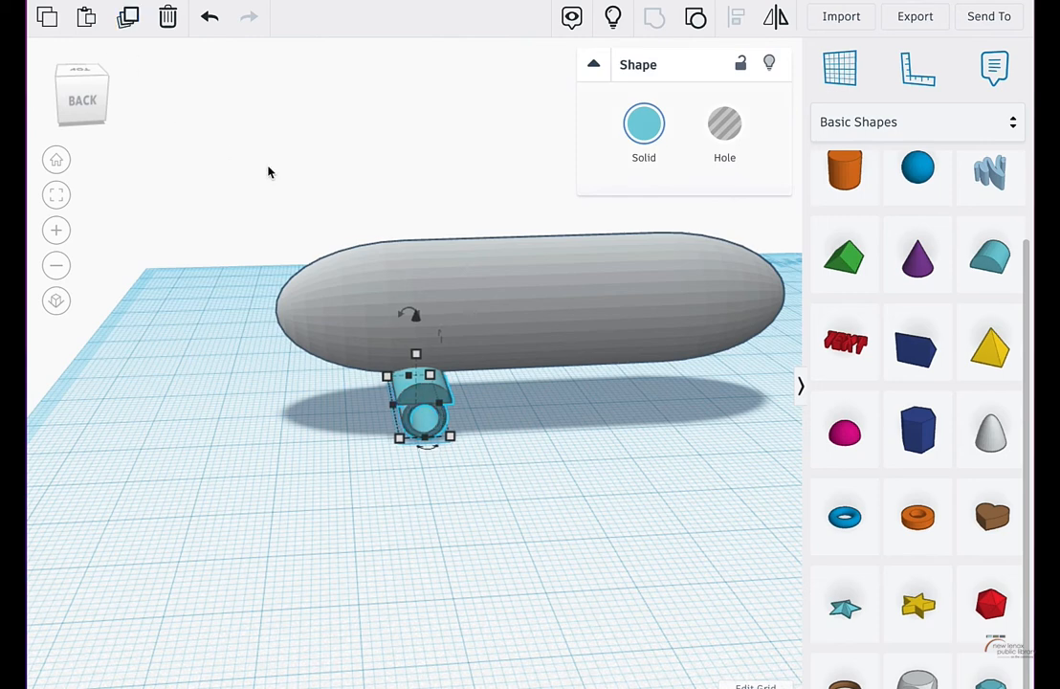
Step: Move the duplicated support straight along the capsule's length to beneath its opposite end
key("Right")
key("Right")
key("Right")
key("Right")
key("Right")
key("Right")
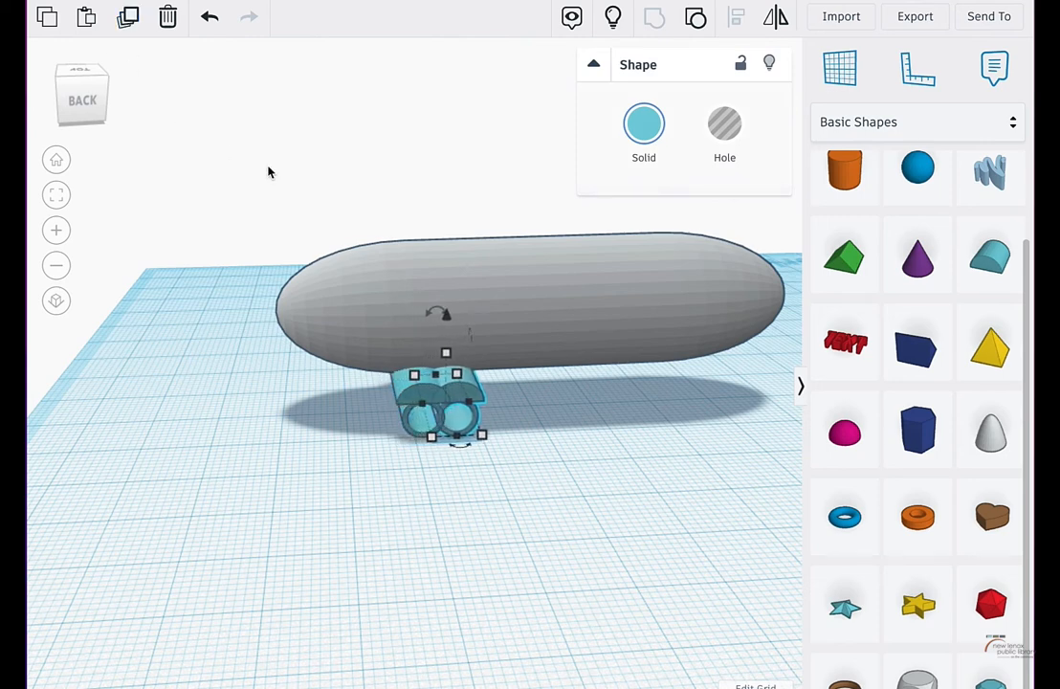
key("Right")
key("Right")
key("Right")
key("Right")
key("Right")
key("Right")
key("Right")
key("Right")
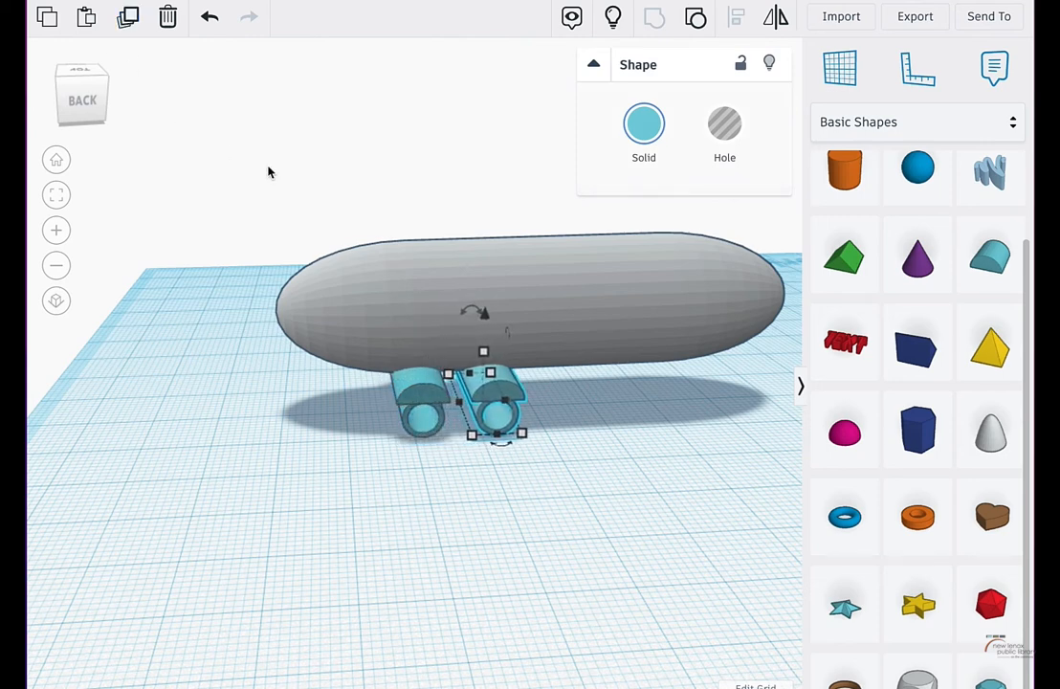
scroll(254, 164, "down", 3)
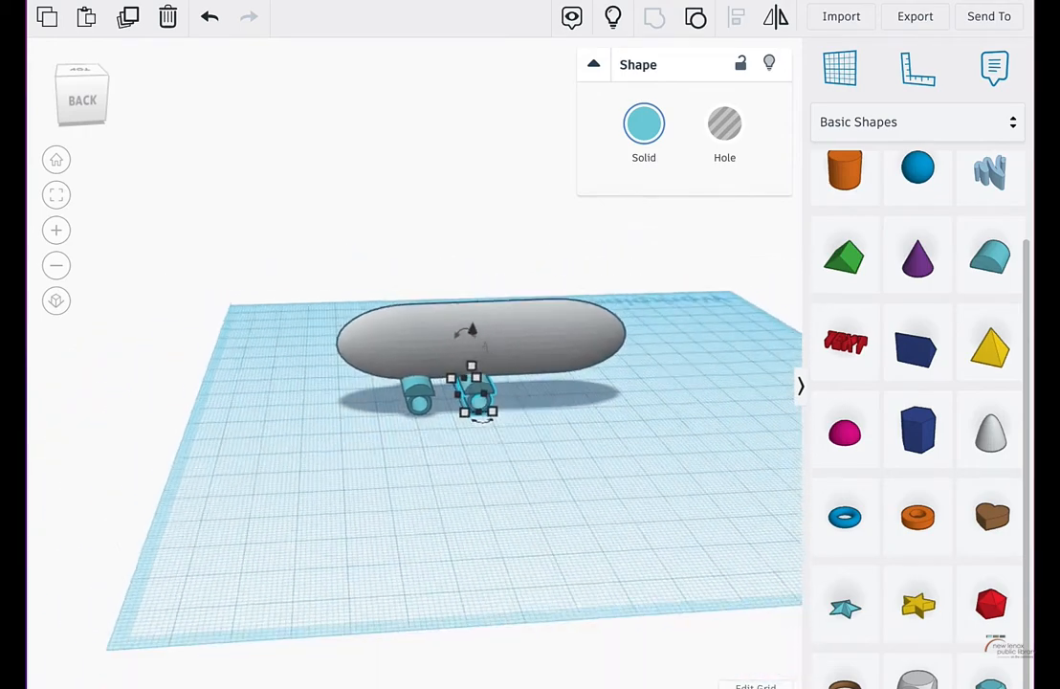
key("Right")
key("Right")
key("Right")
key("Right")
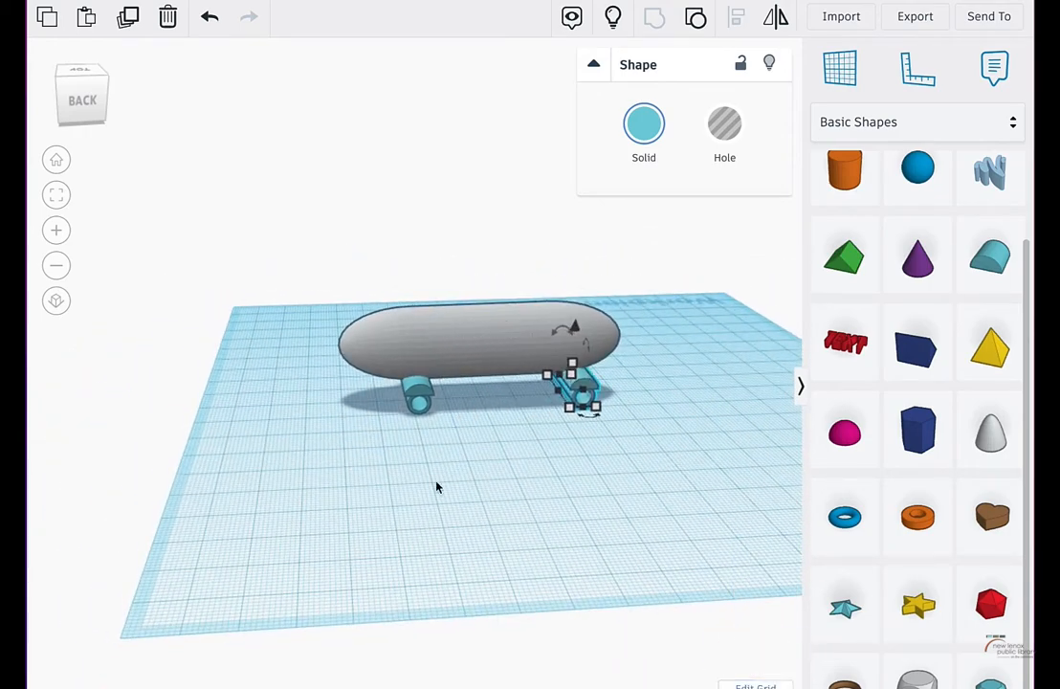
left_click(56, 198)
scroll(369, 336, "down", 3)
right_click_drag(361, 366, 364, 347)
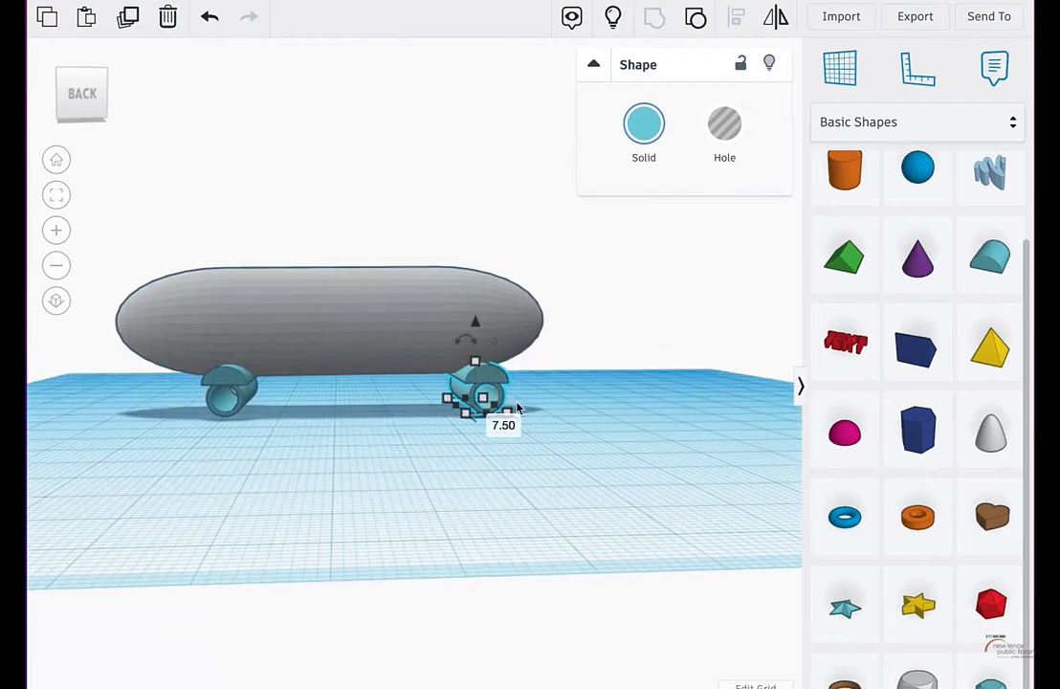
mouse_move(455, 406)
left_mouse_down()
mouse_move(435, 407)
mouse_move(468, 388)
left_mouse_up()
key("ctrl+z")
right_click_drag(473, 387, 467, 446)
Step: Widen the capsule body to 25 mm so it matches the length of the tubes
left_click(209, 334)
right_click_drag(208, 334, 225, 326)
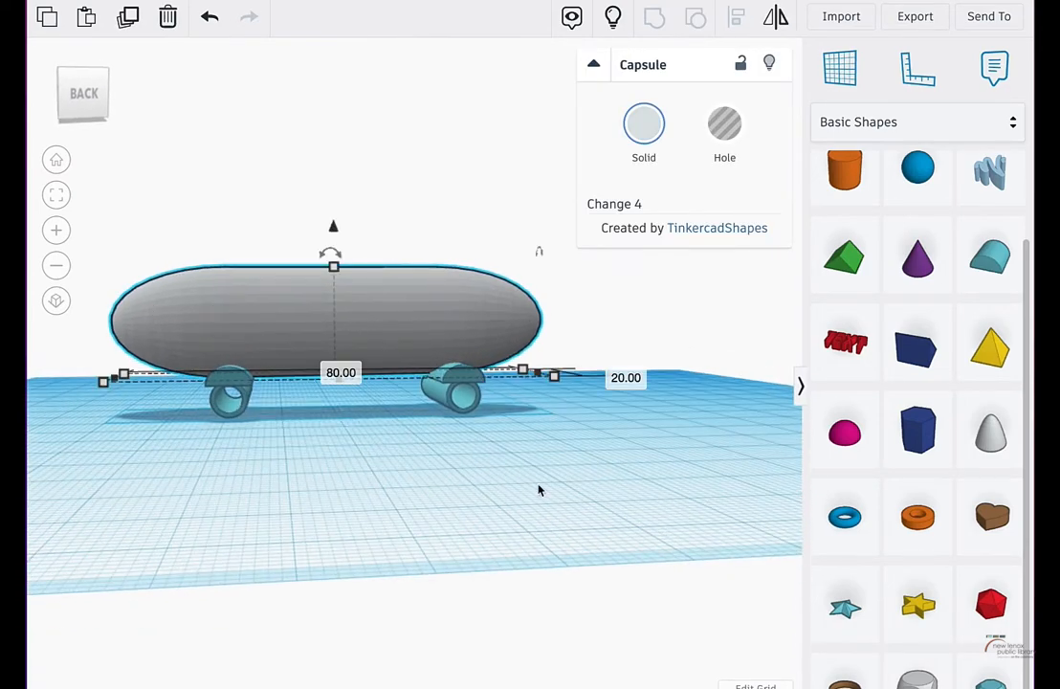
right_click_drag(539, 400, 541, 416)
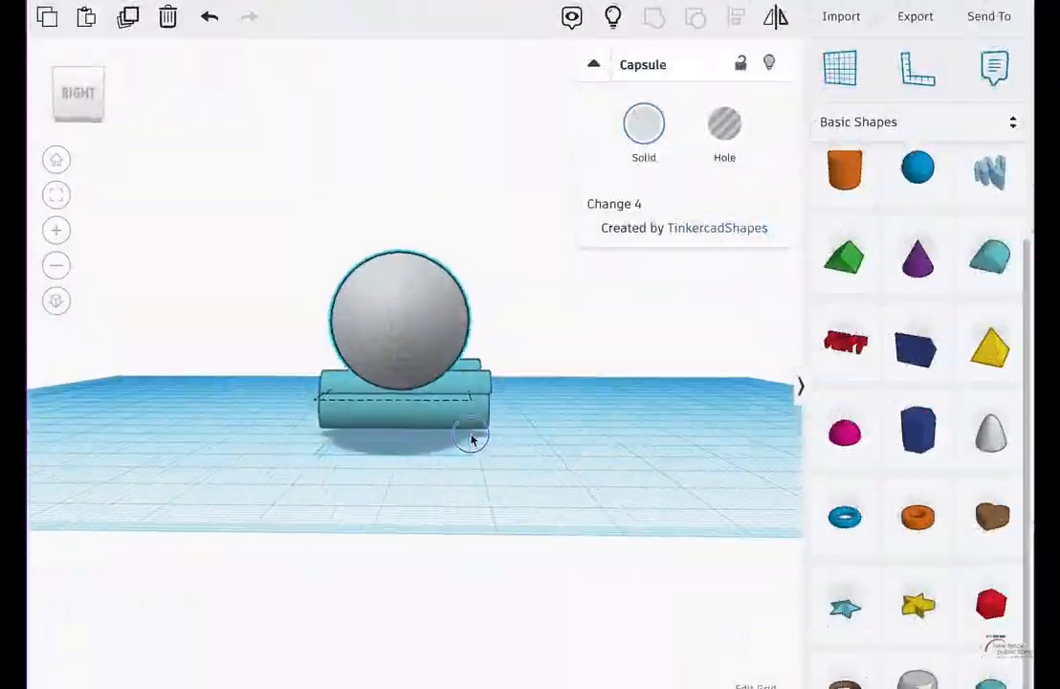
right_click_drag(474, 440, 622, 467)
left_click(410, 461)
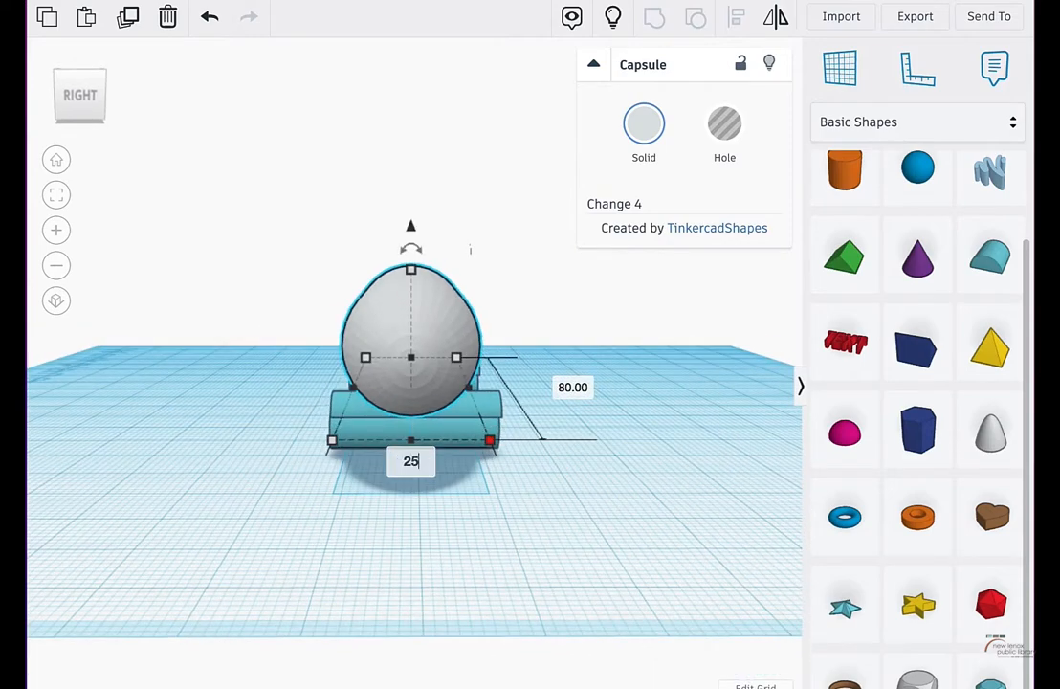
type("25")
key("Return")
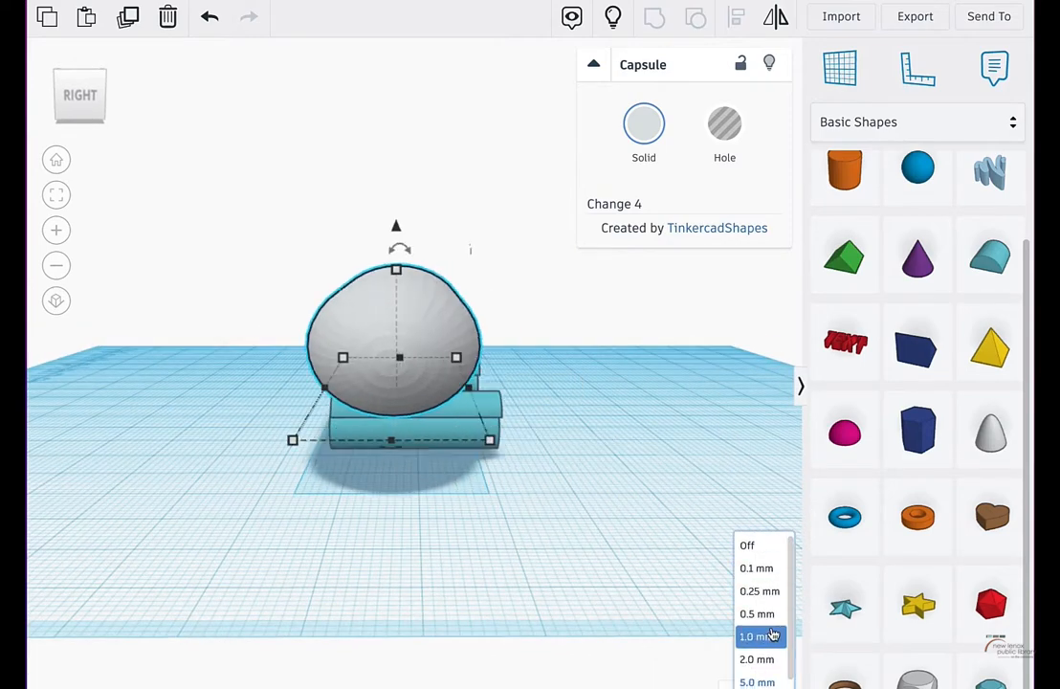
Step: Set the snap grid to 1.0 mm and shift the widened capsule sideways to centre it over the supports
left_click(765, 635)
right_click(781, 624)
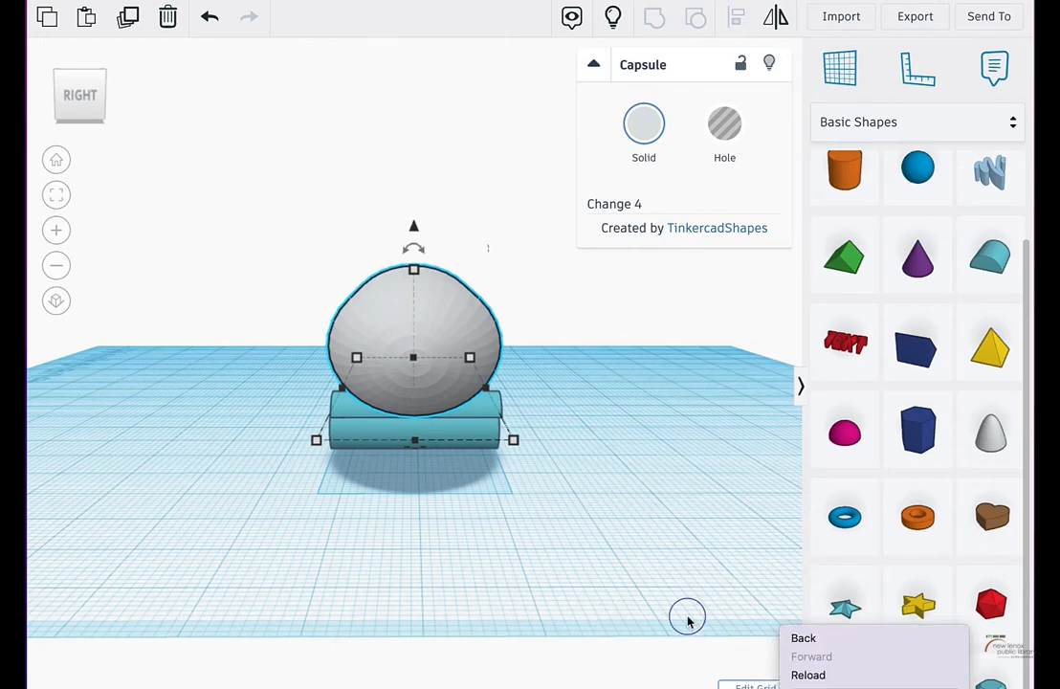
left_click(634, 571)
right_click_drag(624, 531, 279, 455)
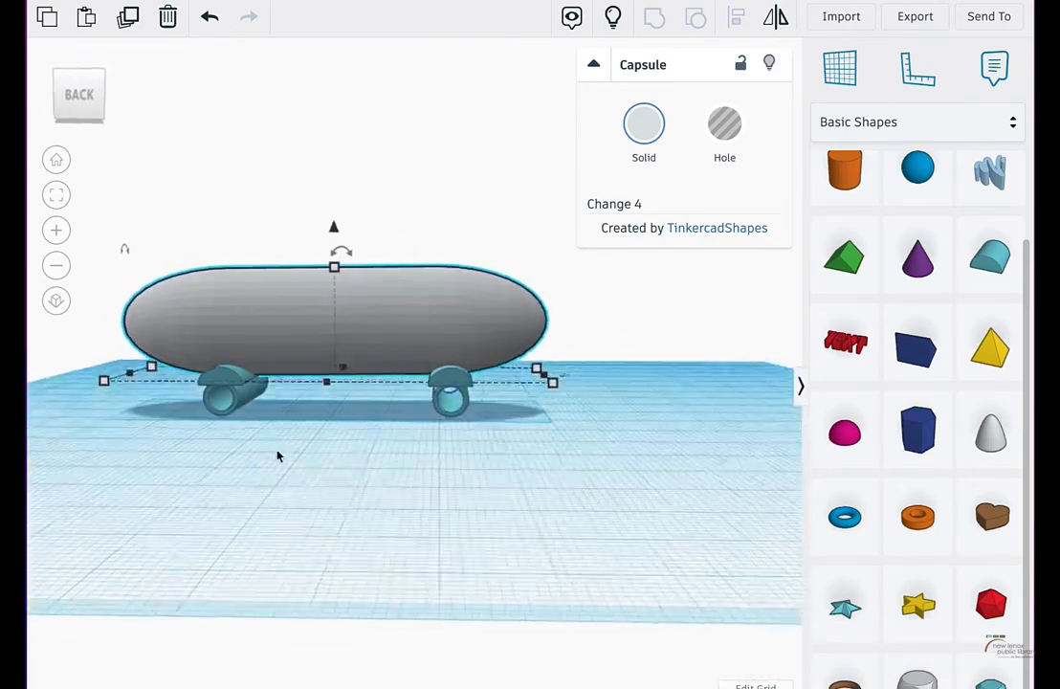
right_click_drag(525, 425, 617, 427)
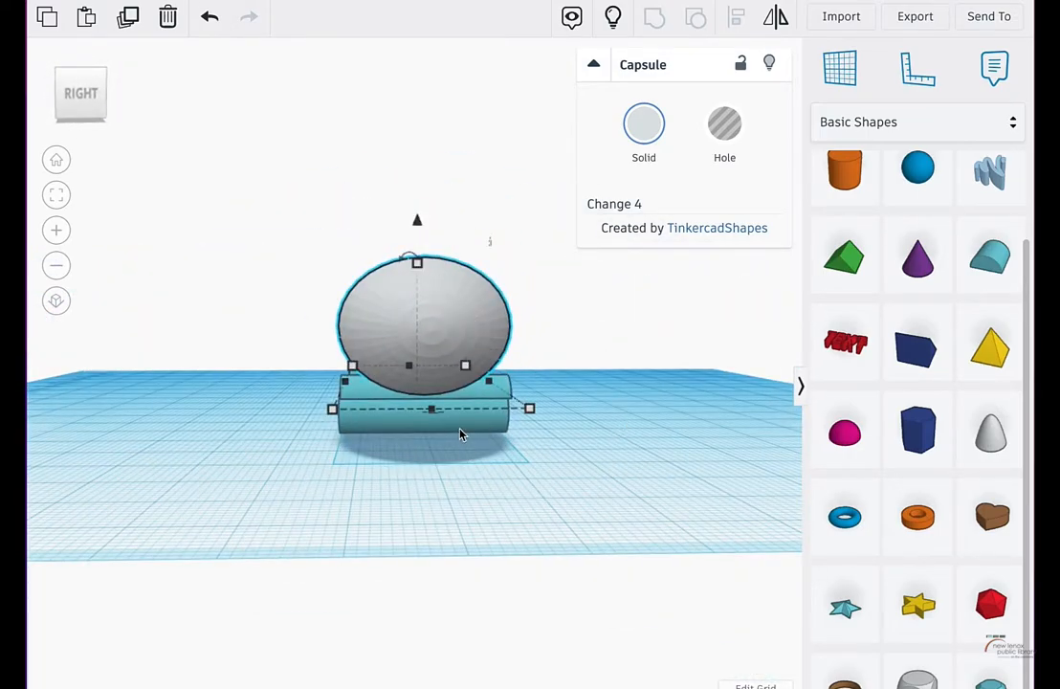
right_click_drag(460, 433, 755, 391)
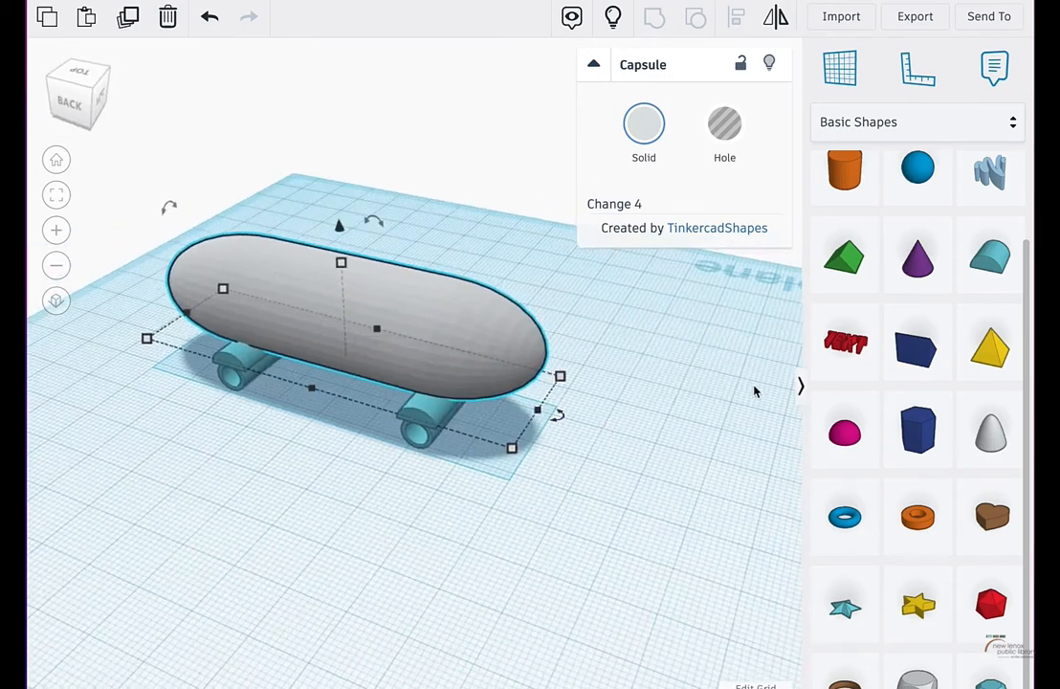
Step: Select the capsule and both tube supports and group them into one shape
right_click_drag(646, 382, 591, 469)
key("ctrl+a")
key("ctrl+g")
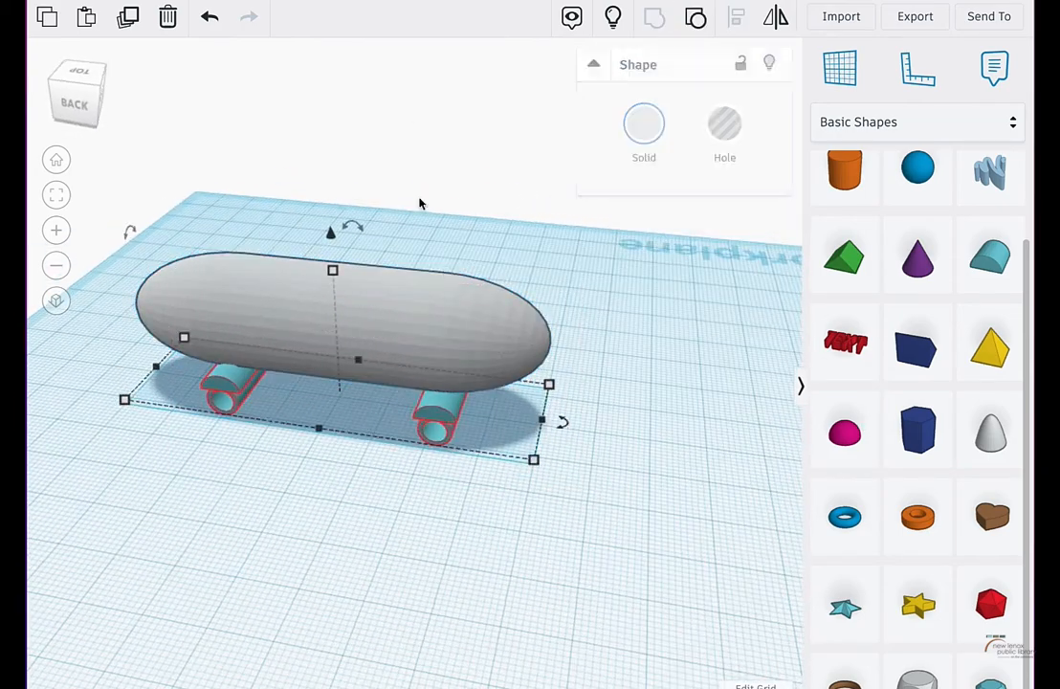
Step: Examine the grouped car model from the back, front and above, checking how the body rests on both supports
right_click_drag(533, 241, 527, 231)
scroll(230, 262, "up", 4)
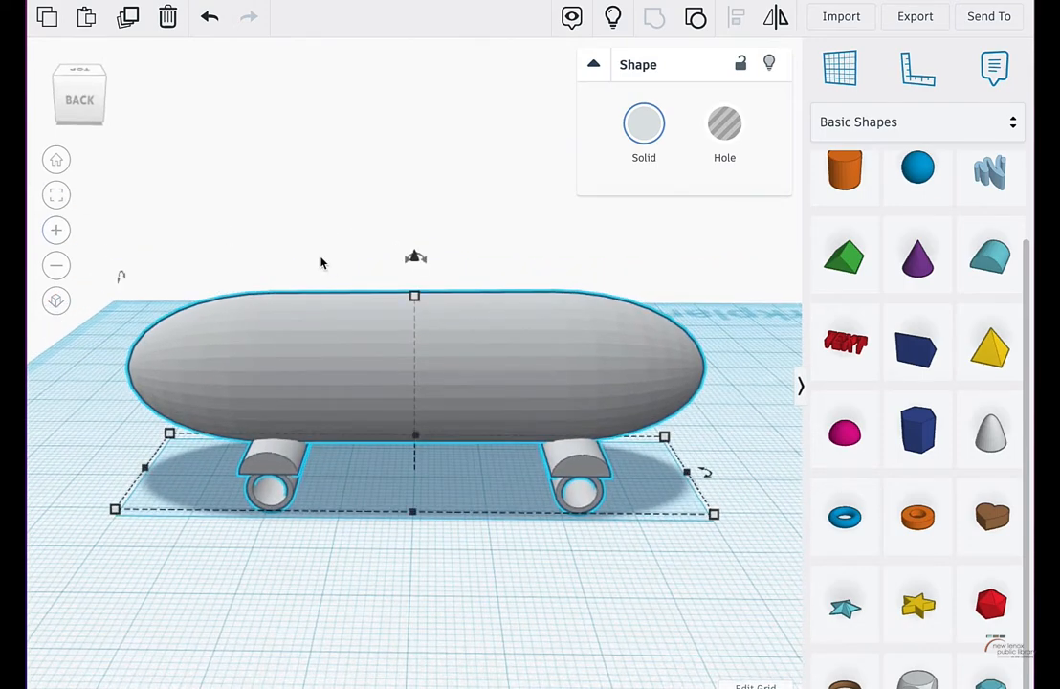
scroll(323, 262, "down", 4)
scroll(320, 273, "up", 4)
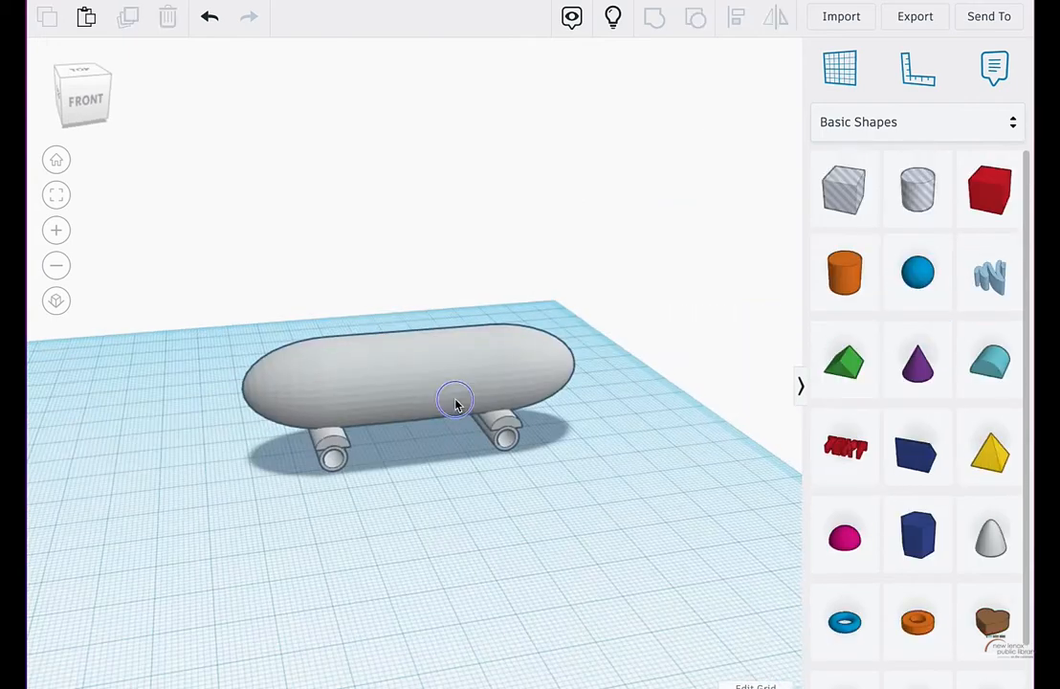
right_click_drag(455, 400, 412, 346)
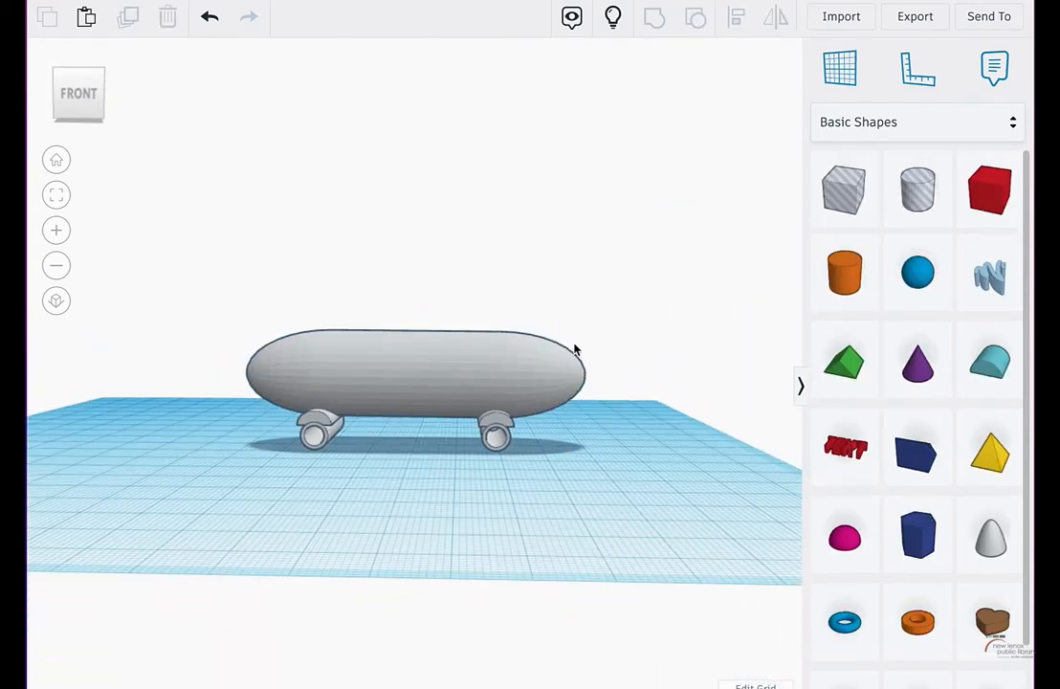
right_click_drag(448, 409, 567, 412)
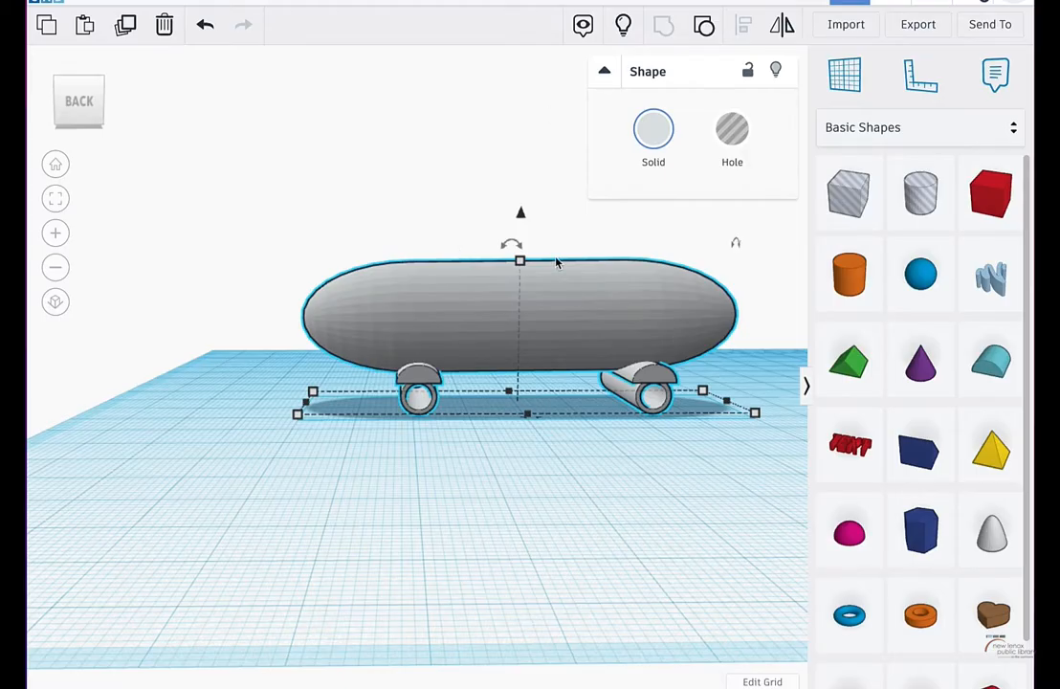
right_click_drag(519, 311, 390, 315)
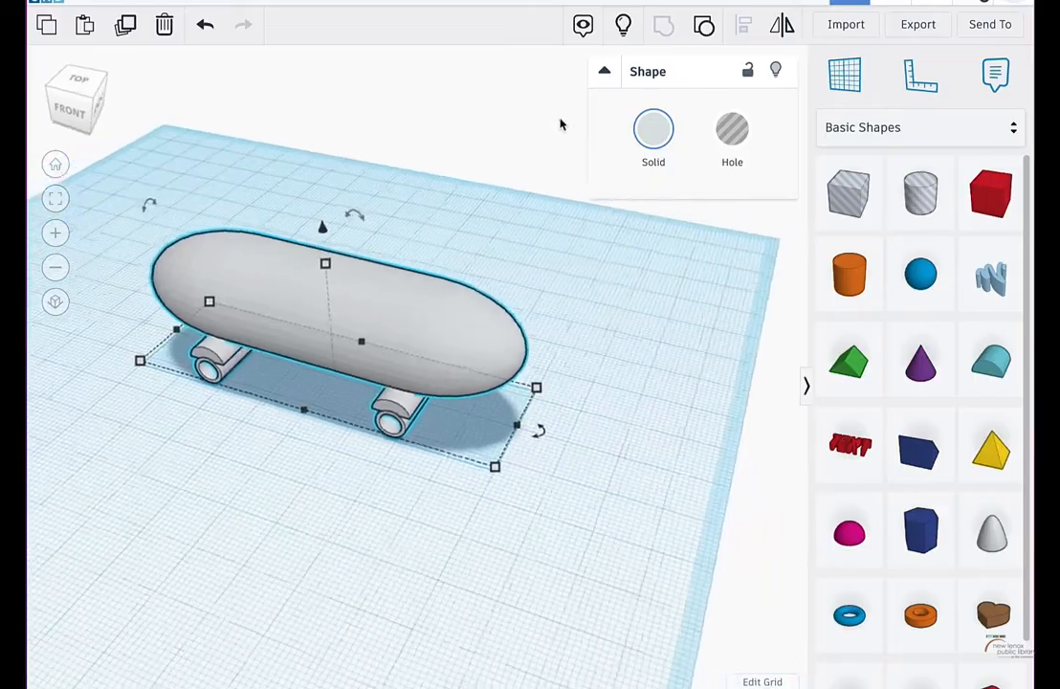
scroll(390, 315, "down", 2)
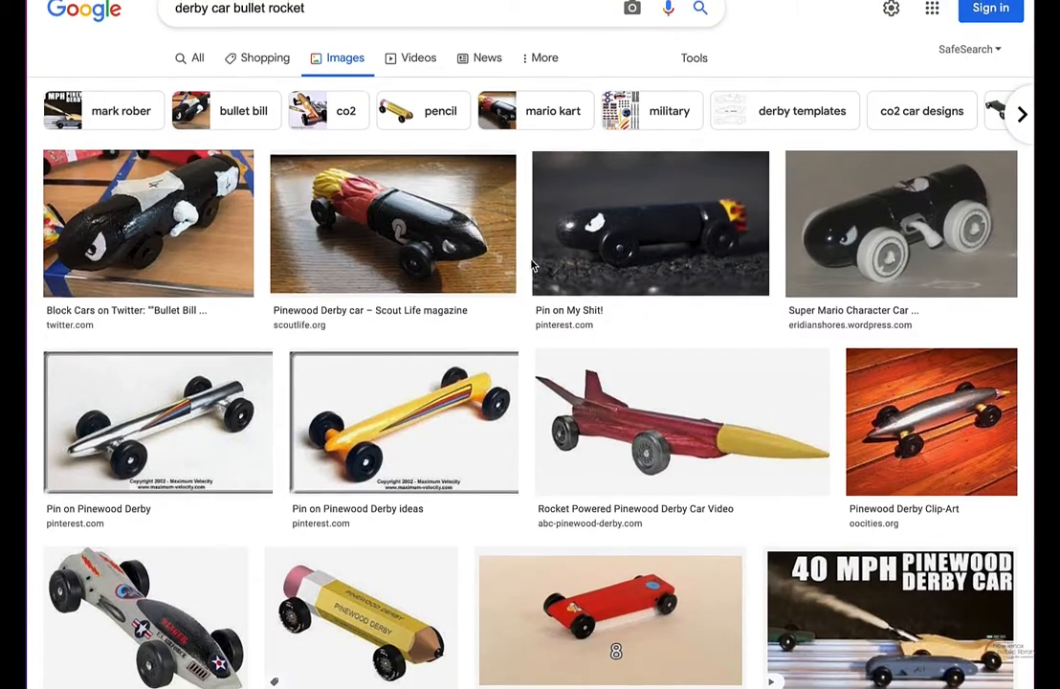
Step: Switch to the Google Images results for "derby car bullet rocket", browse the car designs and narrow them to "bullet bill"
scroll(536, 257, "down", 3)
scroll(536, 257, "down", 4)
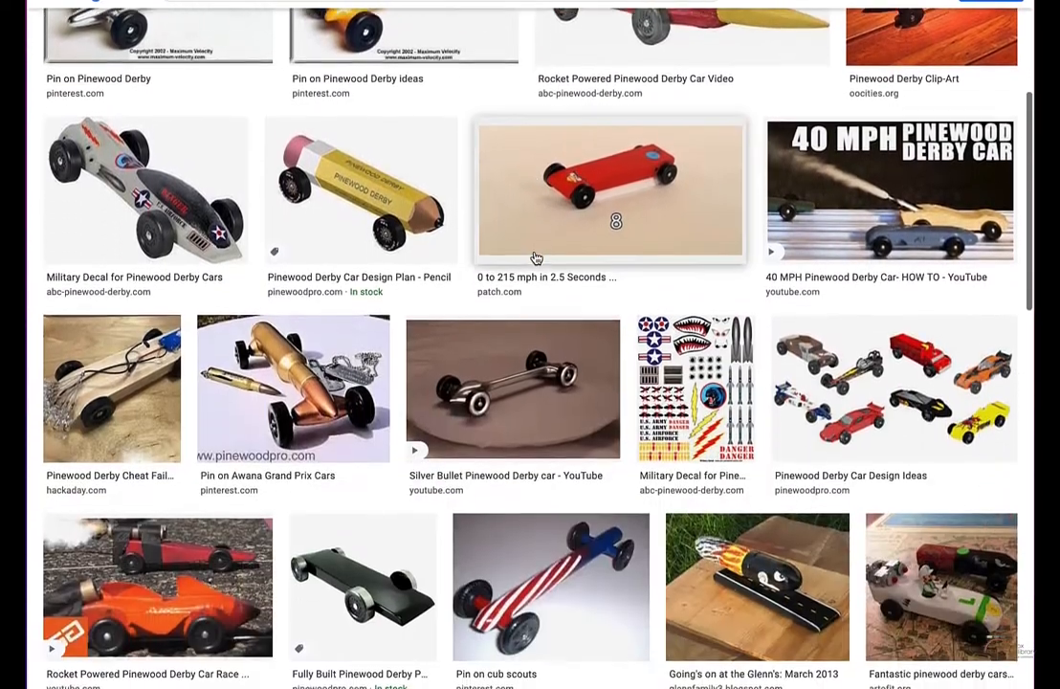
scroll(536, 257, "up", 6)
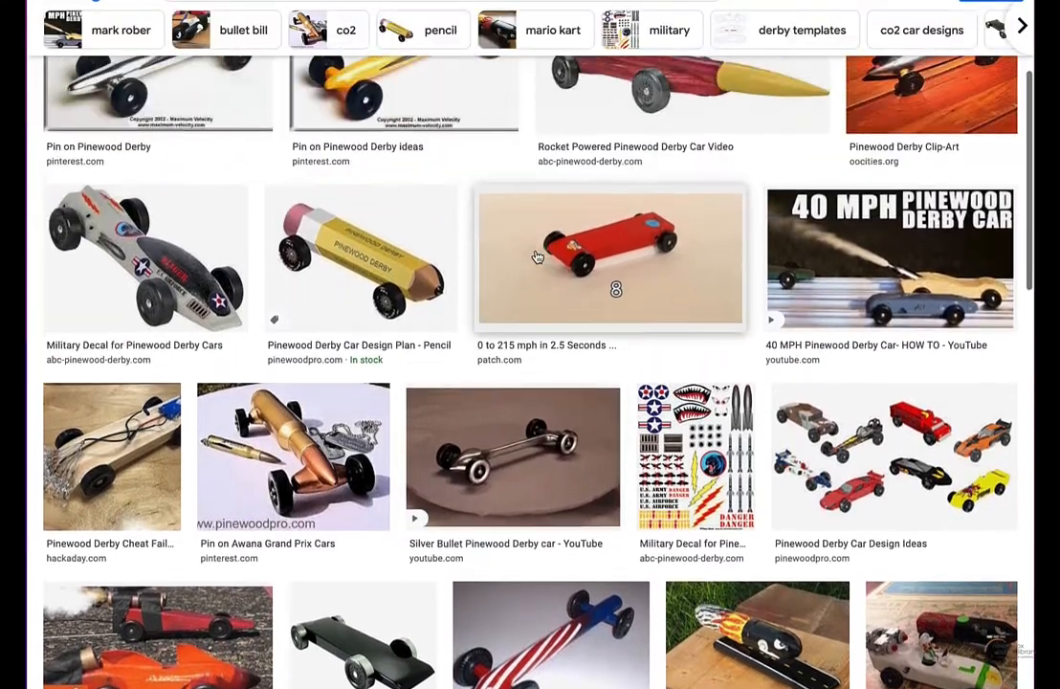
scroll(538, 256, "down", 3)
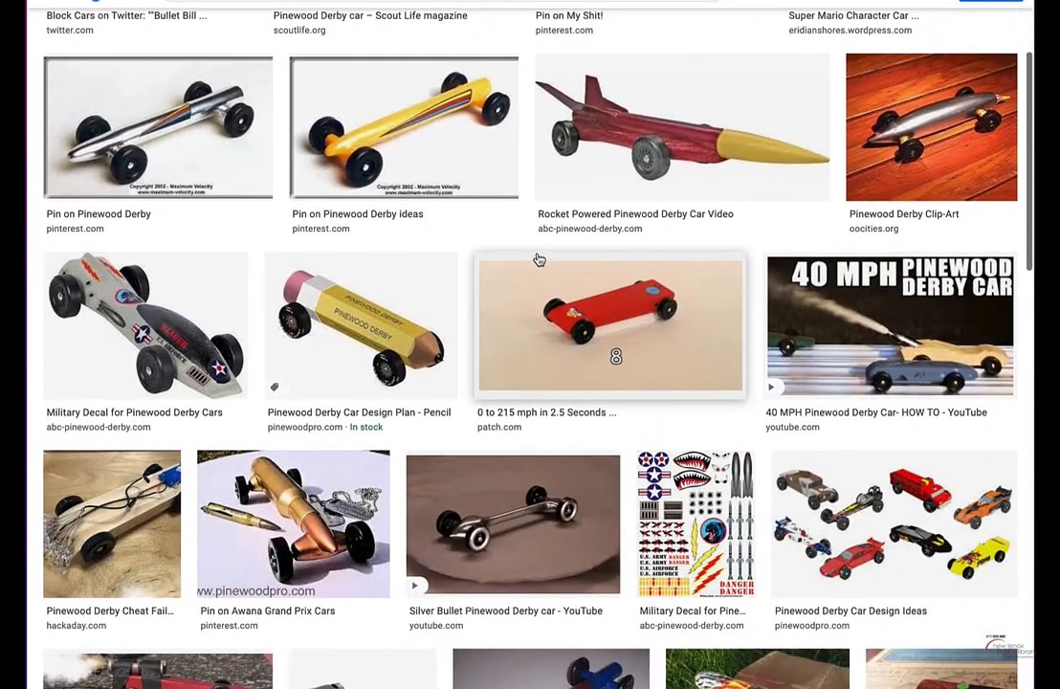
scroll(539, 258, "down", 2)
scroll(540, 259, "down", 2)
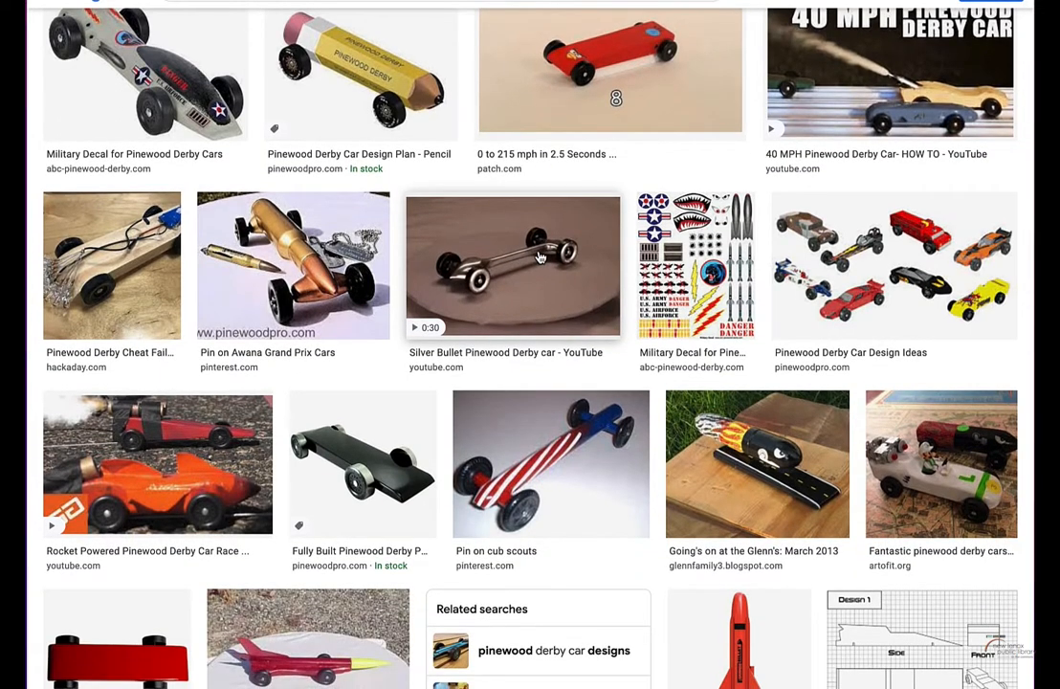
scroll(539, 256, "down", 3)
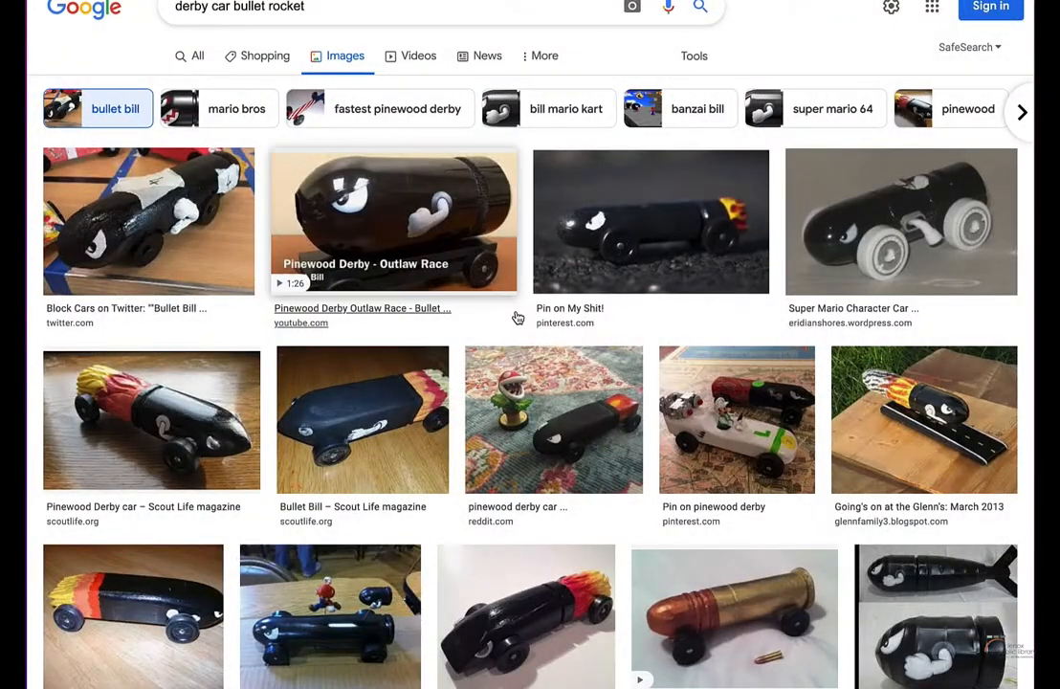
Step: Browse the bullet bill car pictures, narrow them to "bill mario kart" and study the character's face and arm details
scroll(516, 315, "down", 1)
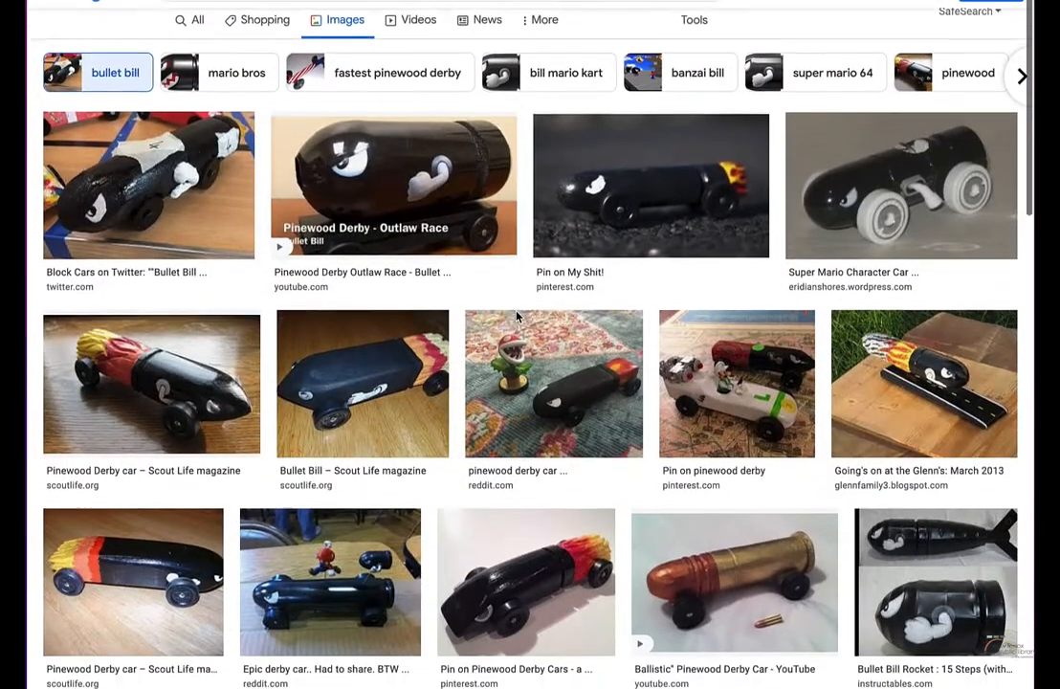
scroll(516, 315, "down", 1)
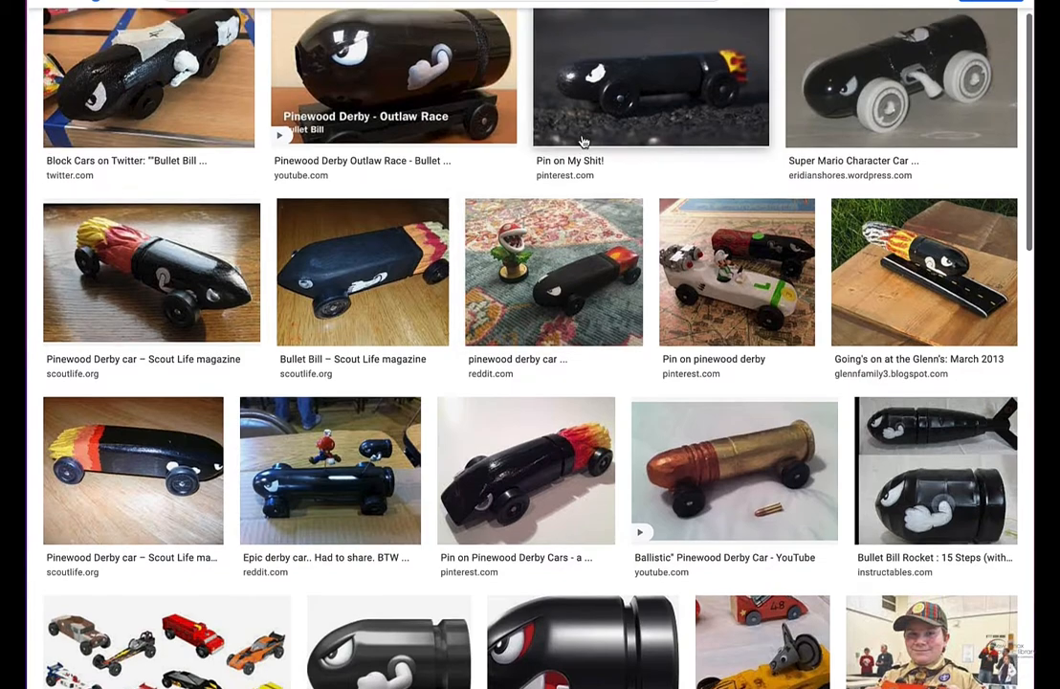
scroll(545, 56, "up", 1)
left_click(557, 93)
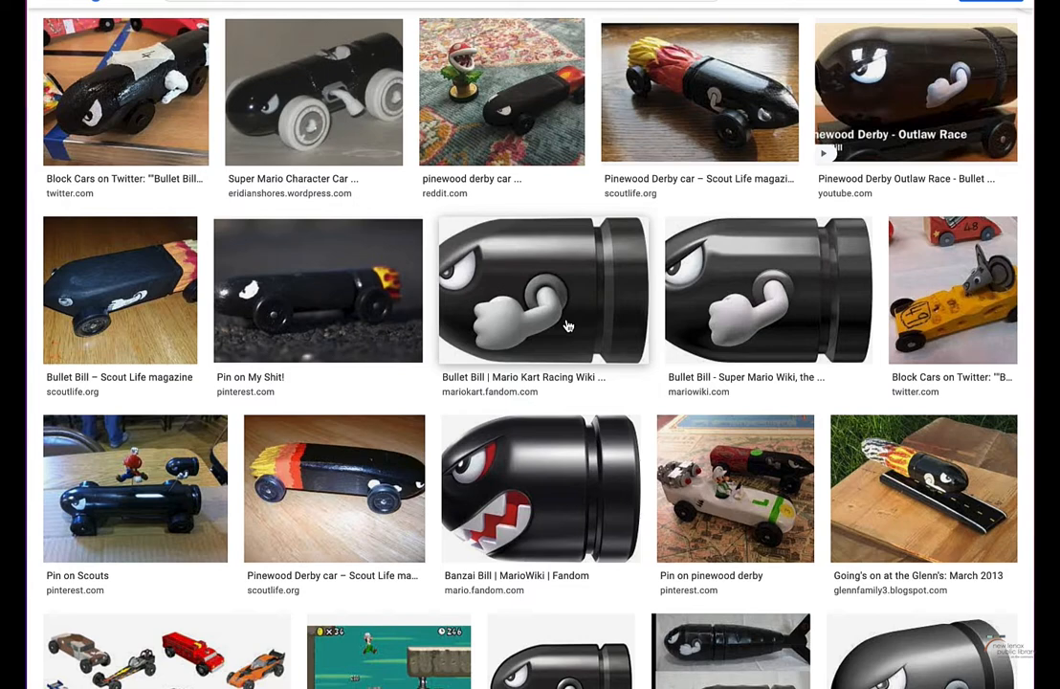
scroll(567, 326, "down", 1)
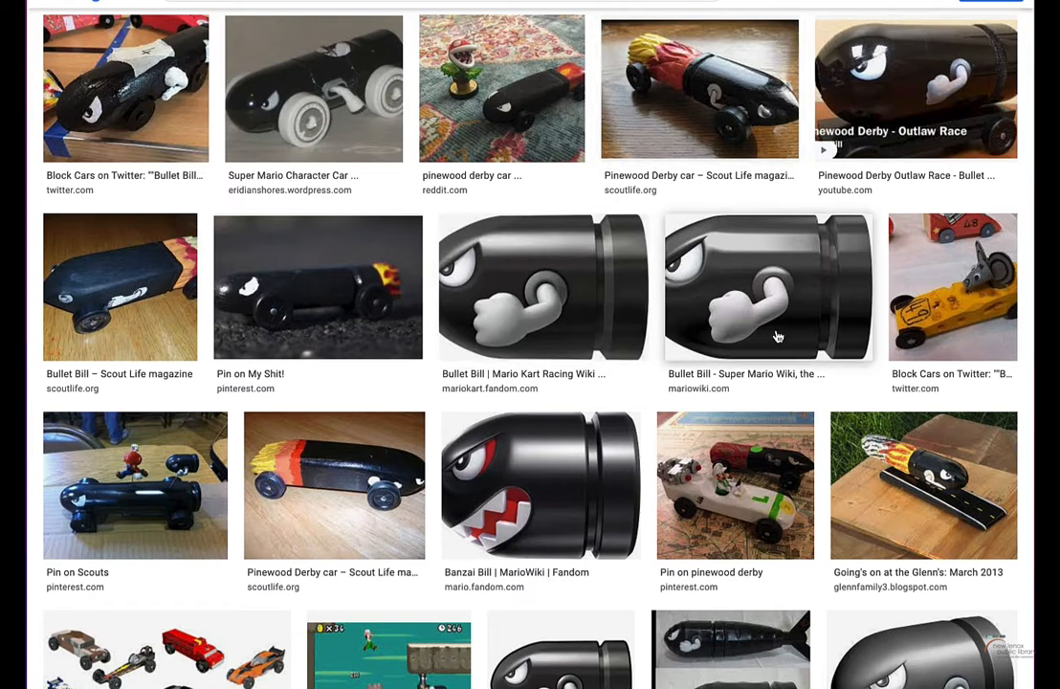
scroll(746, 316, "down", 1)
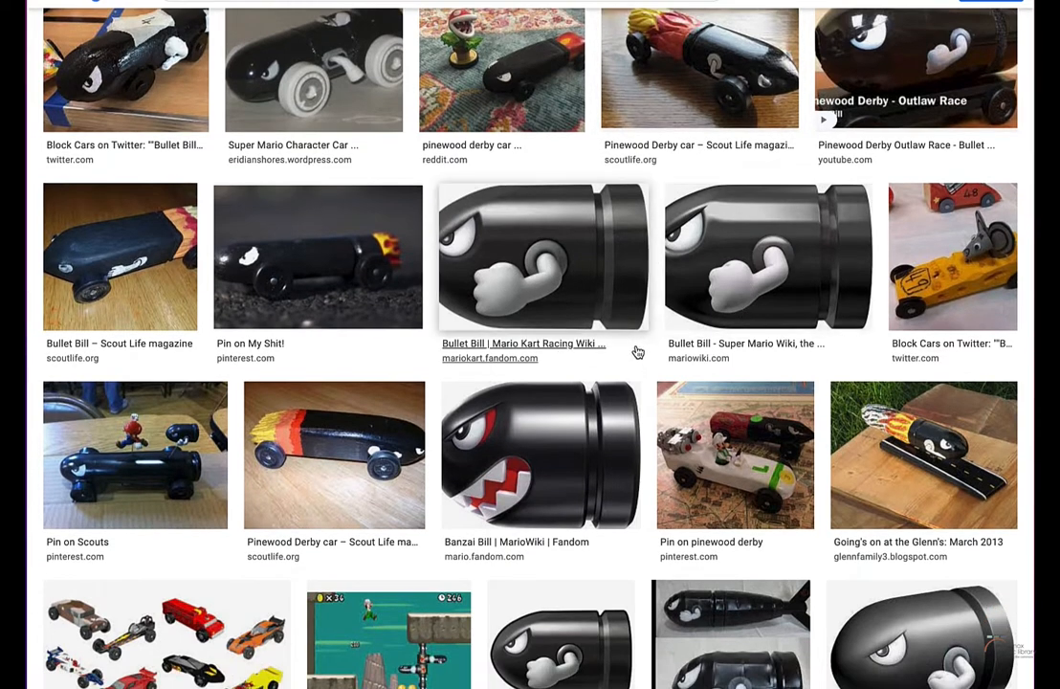
scroll(643, 350, "down", 1)
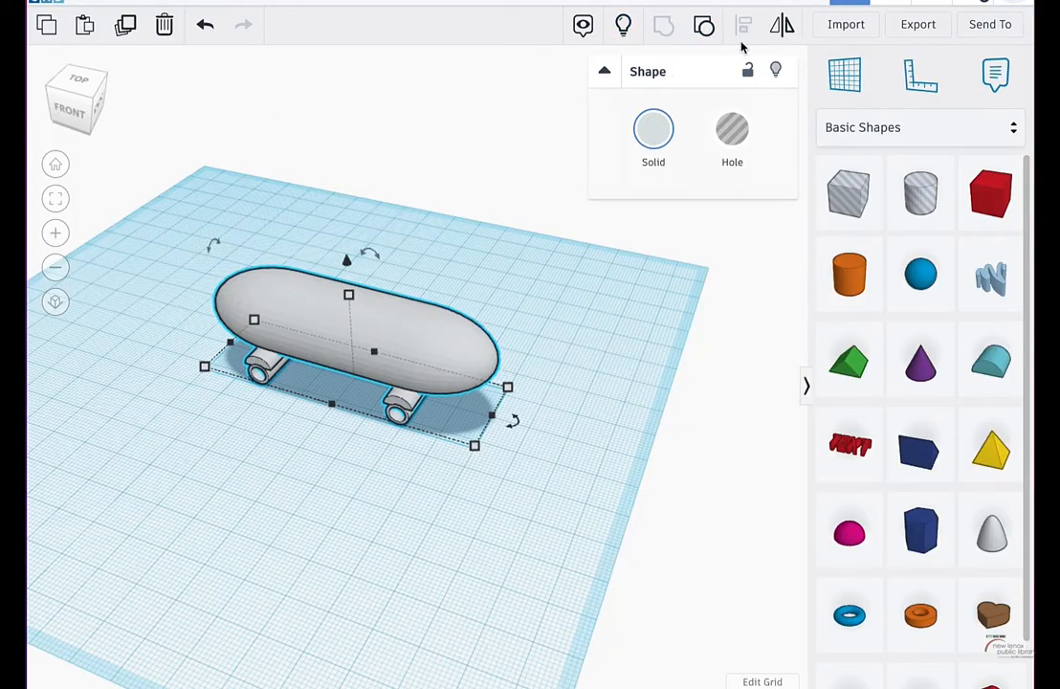
Step: Change the grouped car's solid colour to black and view the recoloured model
left_click(651, 134)
left_click(960, 309)
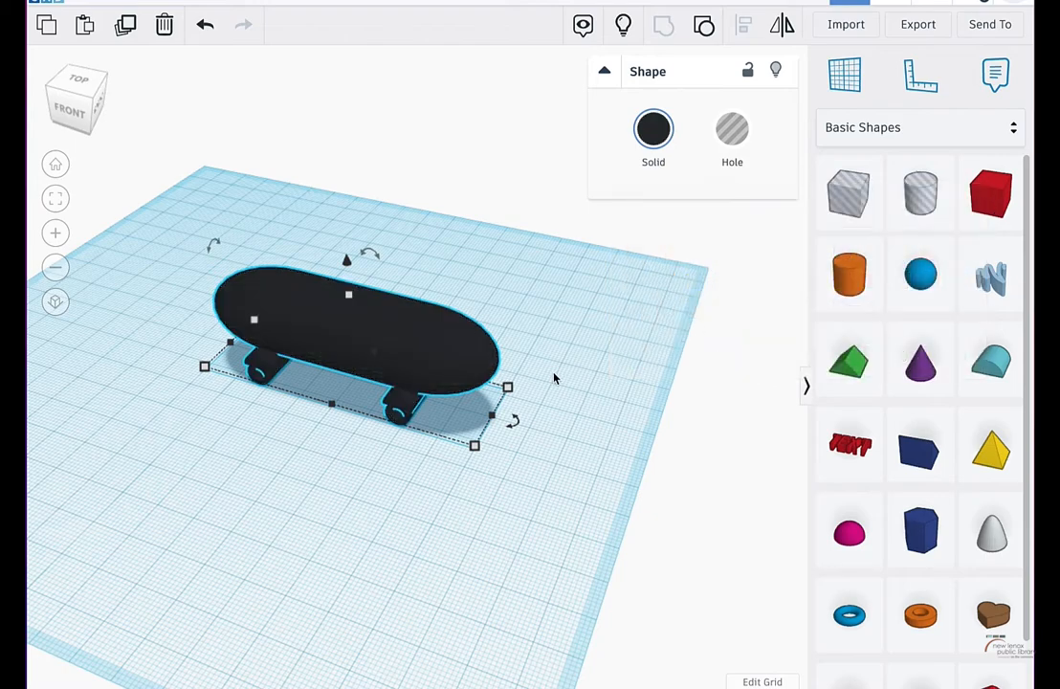
left_click(485, 381)
scroll(455, 380, "up", 3)
right_click_drag(537, 329, 499, 325)
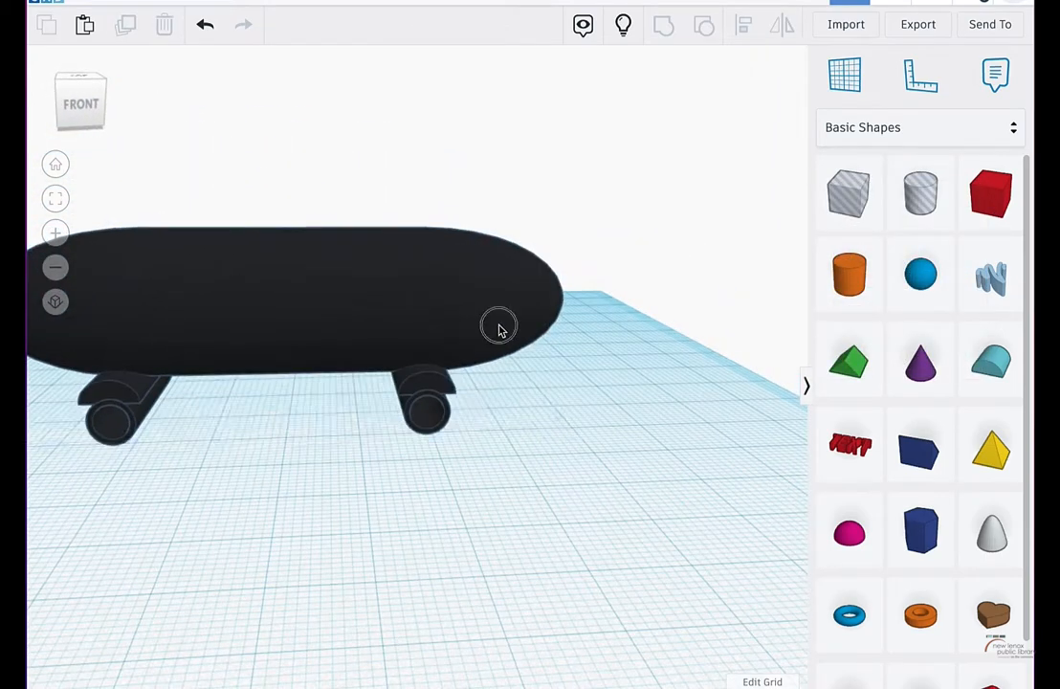
left_click(498, 326)
left_click(56, 198)
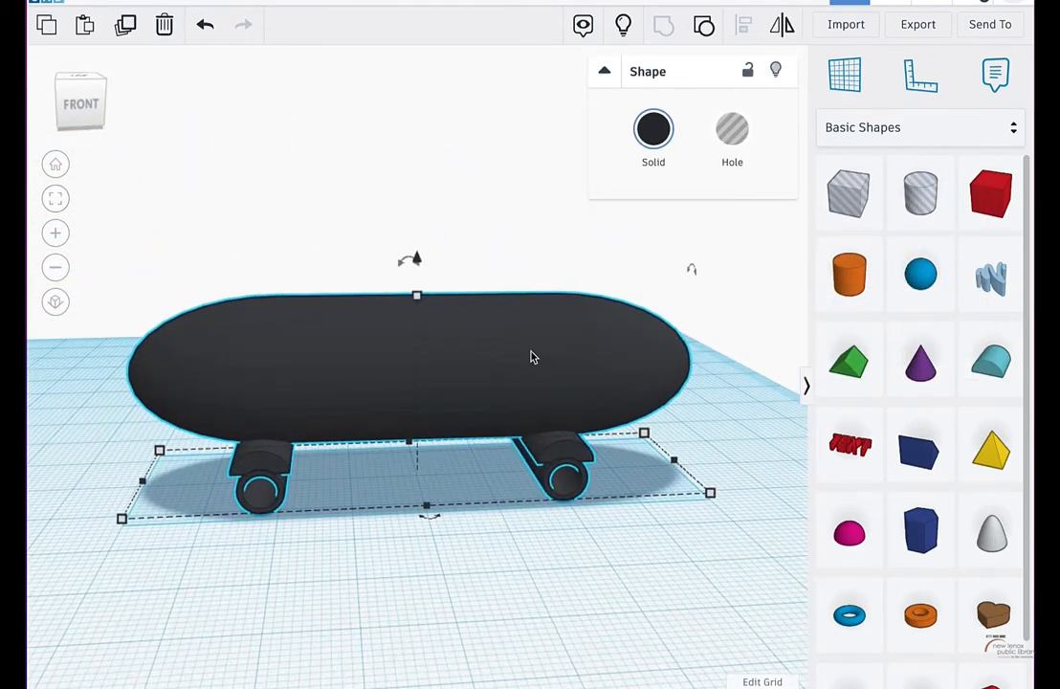
mouse_move(536, 363)
right_mouse_down()
mouse_move(523, 369)
mouse_move(631, 371)
mouse_move(544, 374)
right_mouse_up()
scroll(543, 374, "down", 2)
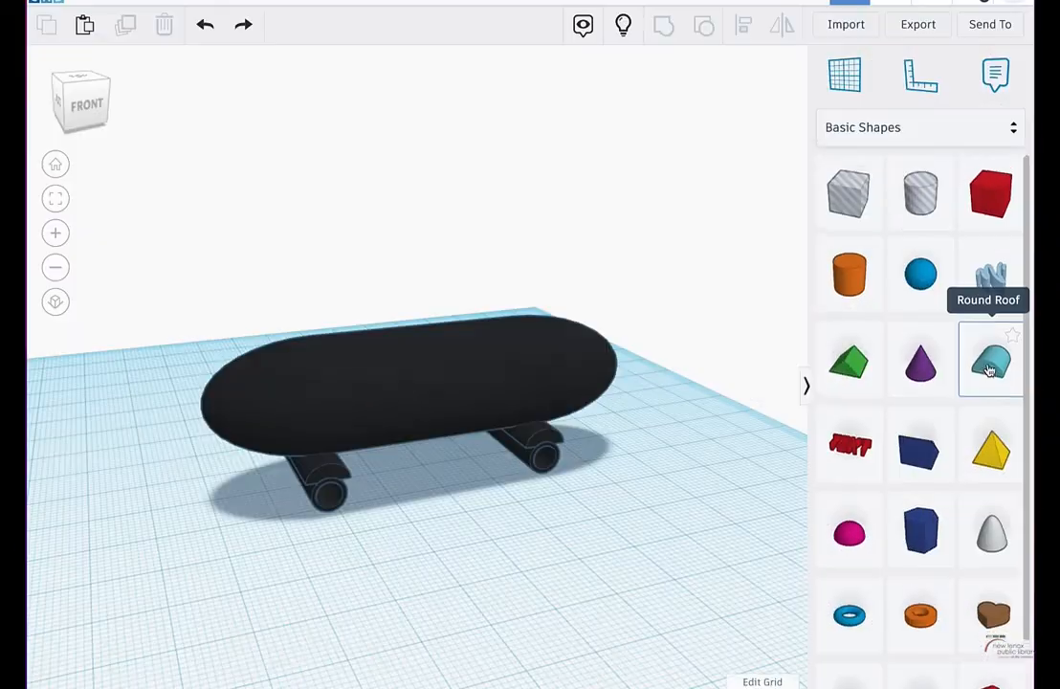
Step: Place a Round Roof shape in front of the car's nose and rotate it -157.5° so its flat side faces up
scroll(990, 369, "down", 1)
left_click_drag(998, 335, 227, 514)
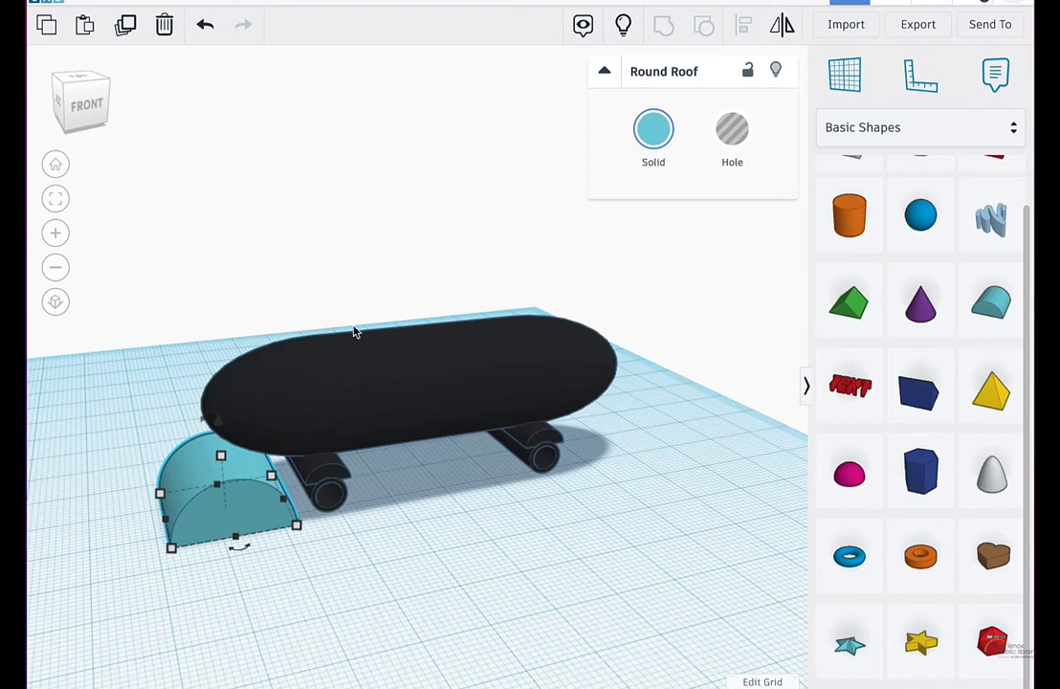
left_click(57, 199)
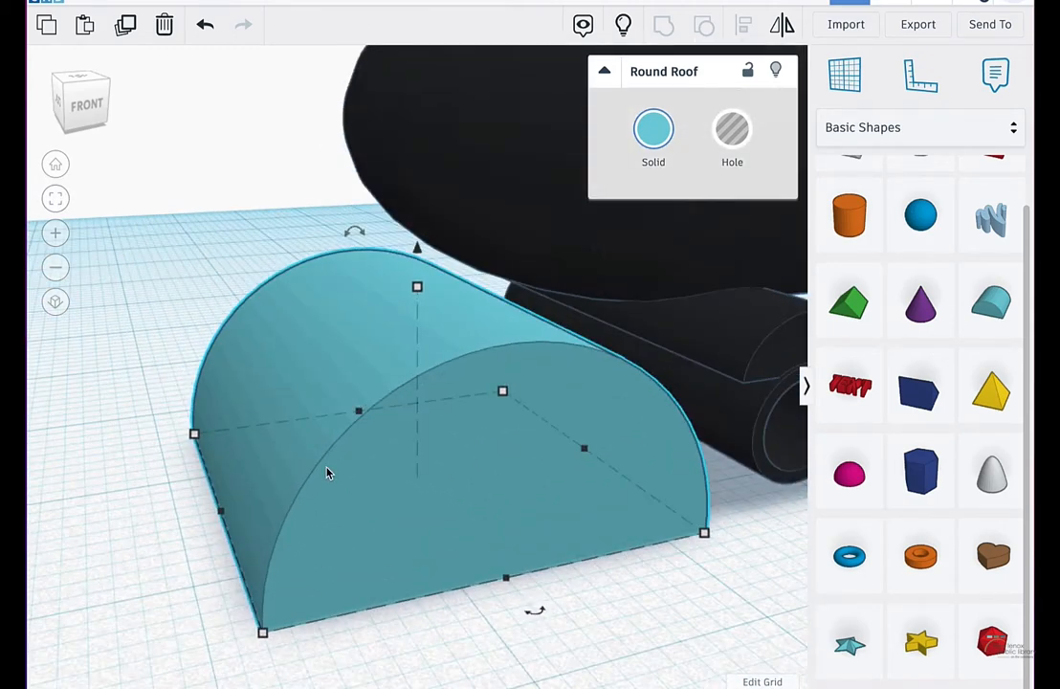
right_click_drag(363, 492, 307, 462)
scroll(311, 462, "down", 3)
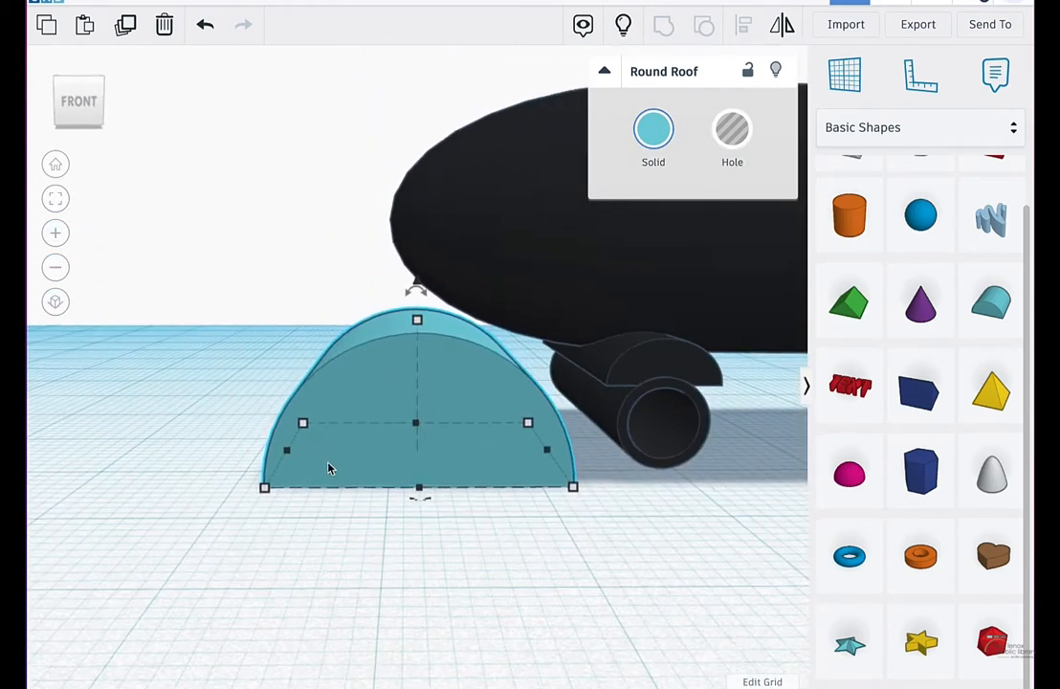
scroll(346, 470, "down", 4)
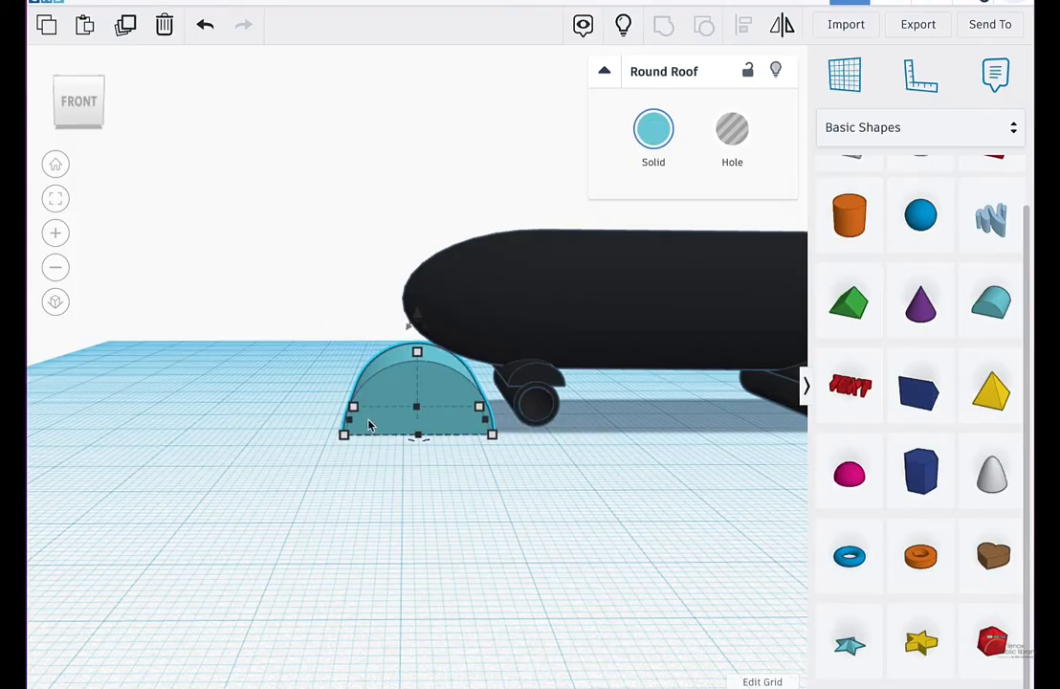
left_click_drag(370, 426, 379, 470)
scroll(376, 475, "down", 2)
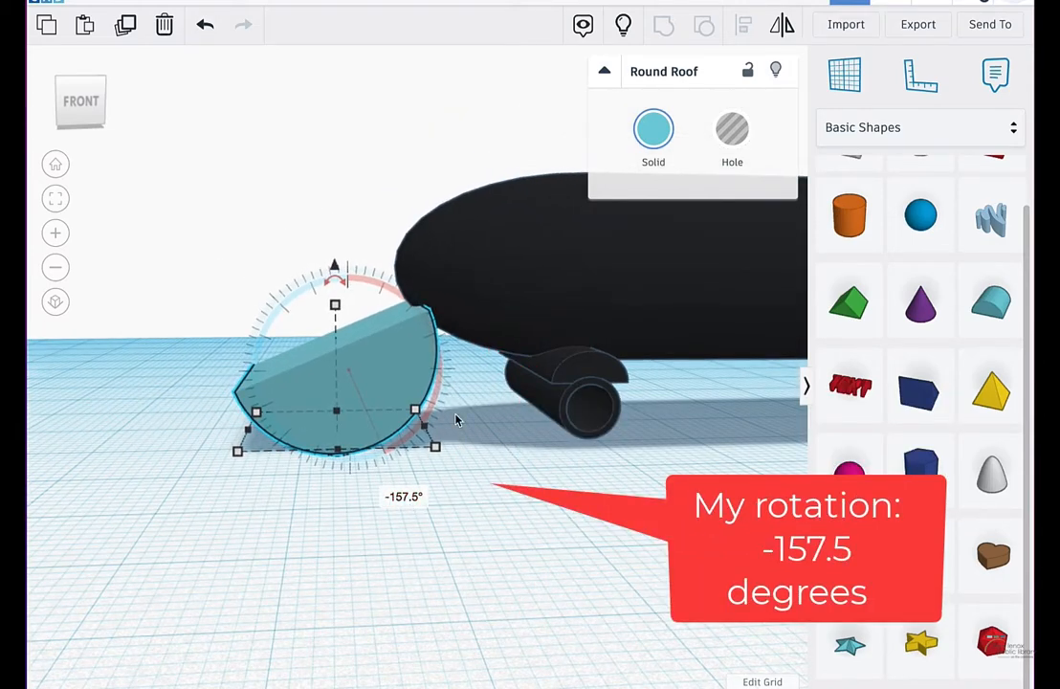
Step: Compare the Round Roof with the car body and set its width across the car to 30 mm
right_click_drag(323, 497, 599, 457)
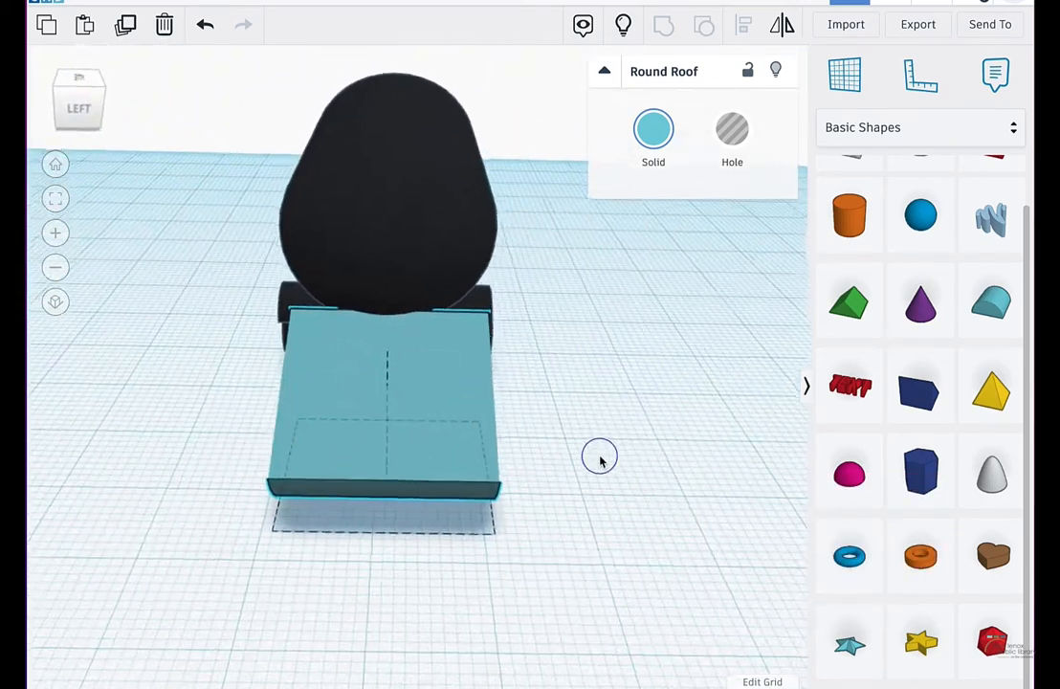
left_click(406, 256)
mouse_move(499, 432)
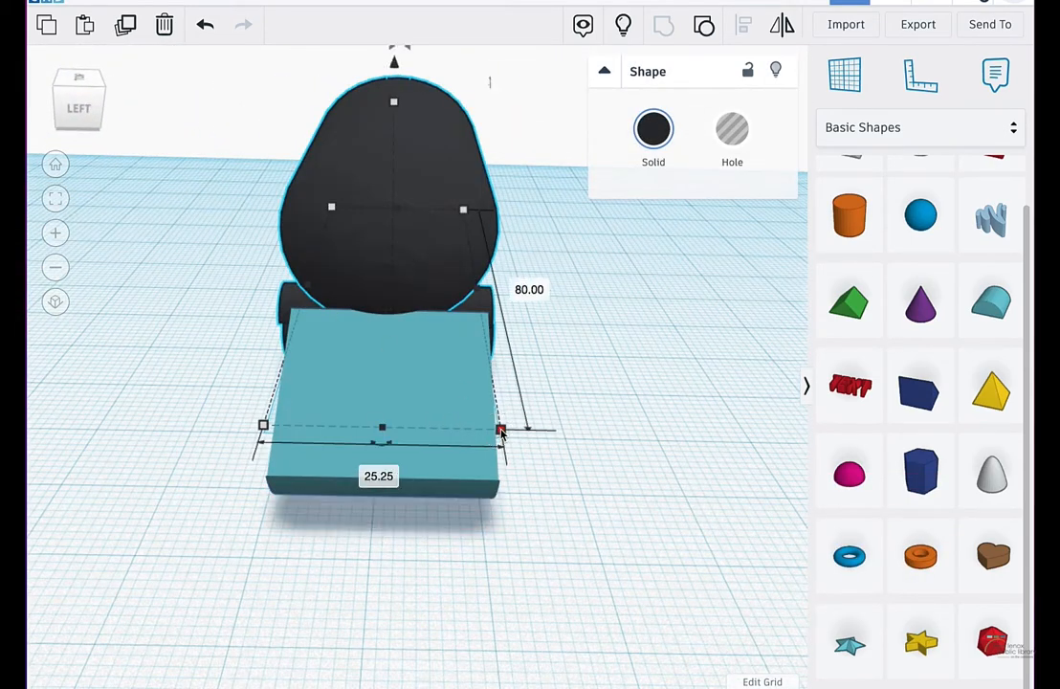
left_click(448, 480)
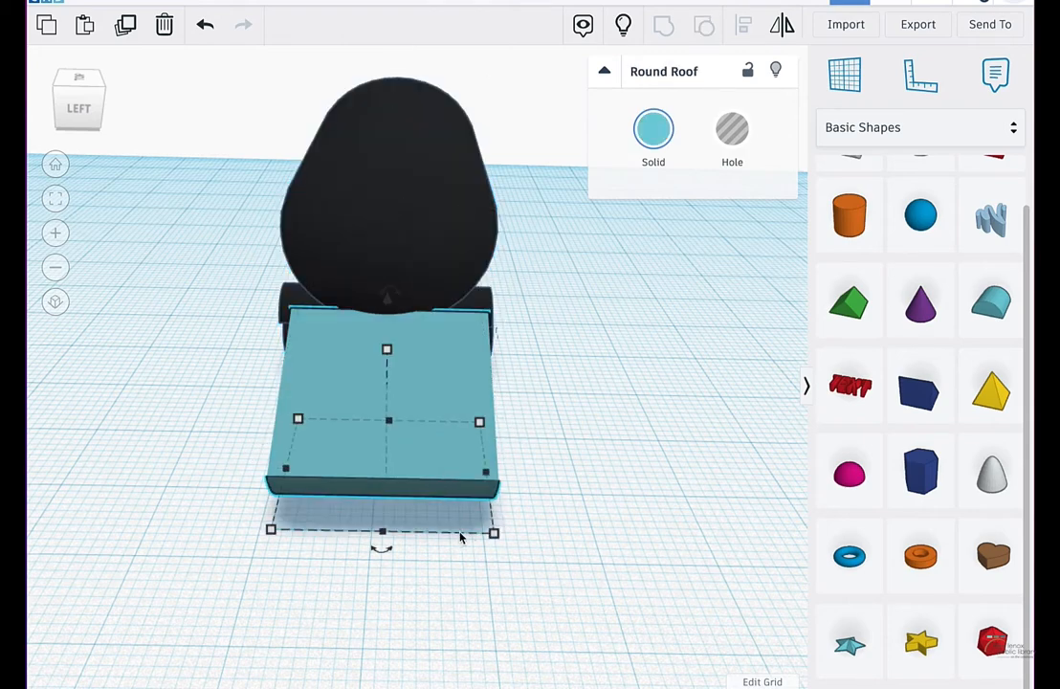
mouse_move(493, 534)
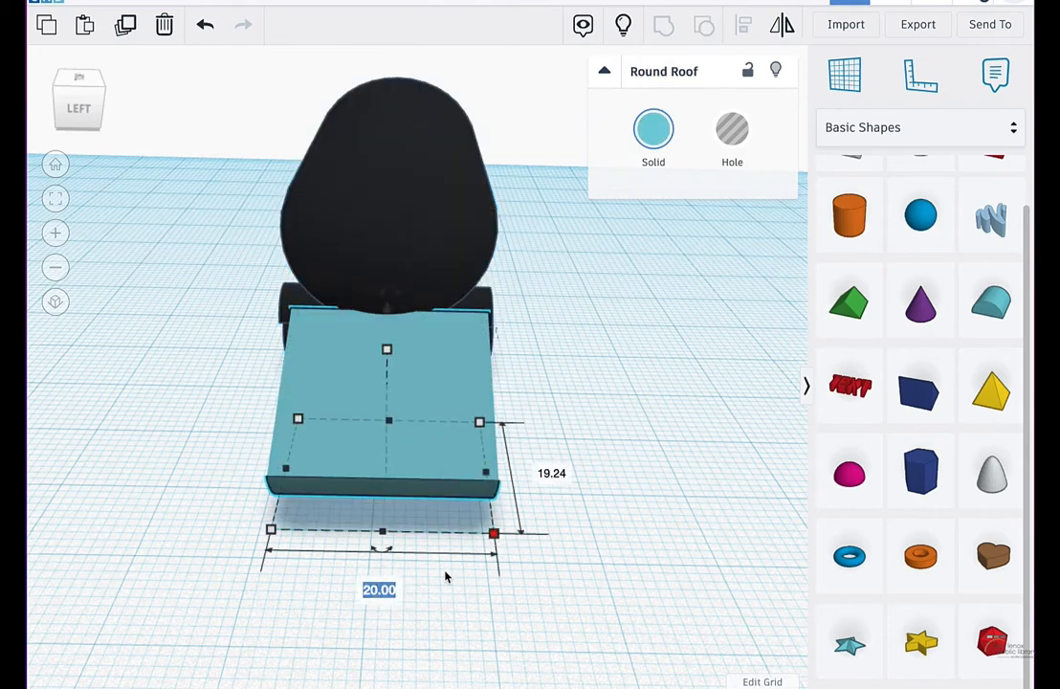
right_click_drag(442, 574, 474, 603)
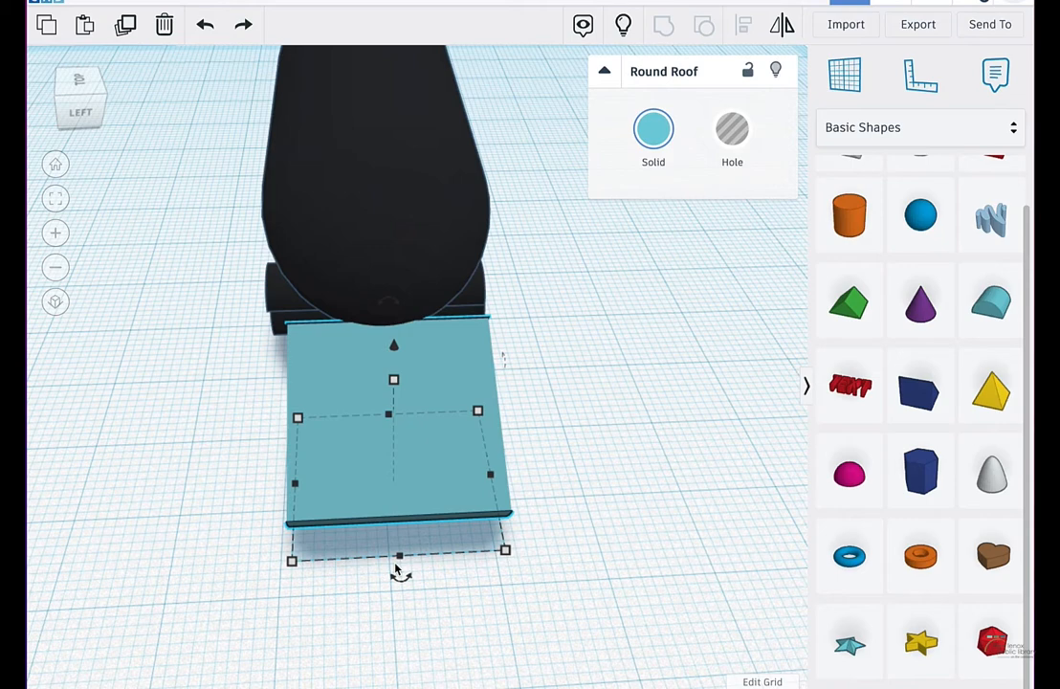
left_click(506, 551)
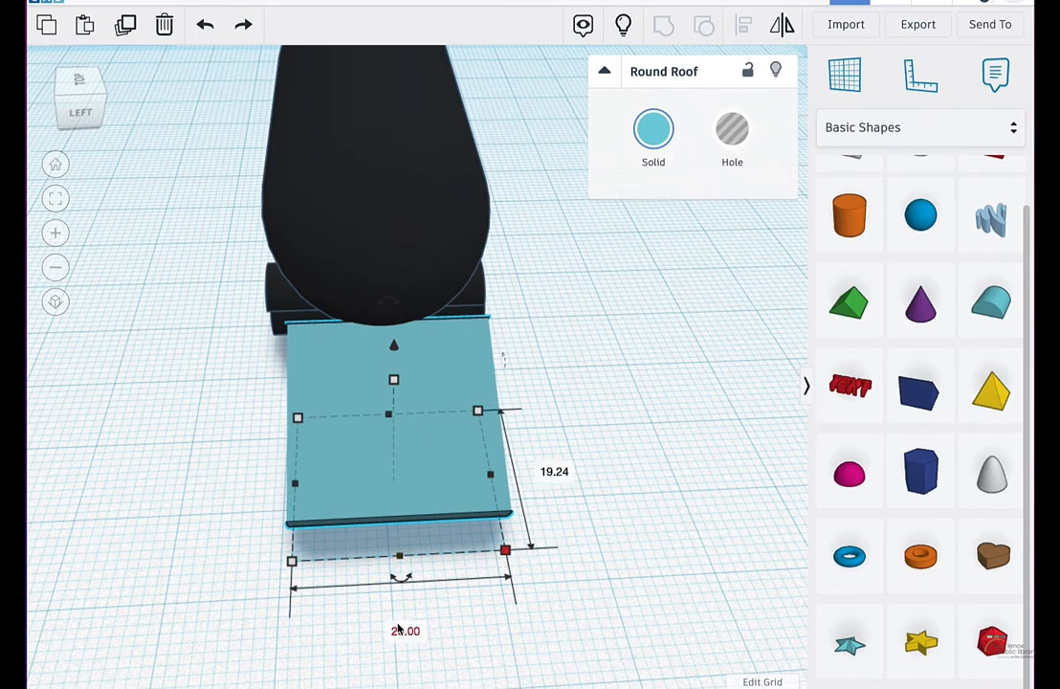
left_click(400, 629)
type("30")
key("Return")
Step: Move the Round Roof back into the car's front end so it sticks out on both sides of the body
left_click_drag(514, 483, 428, 335)
right_click_drag(502, 401, 449, 399)
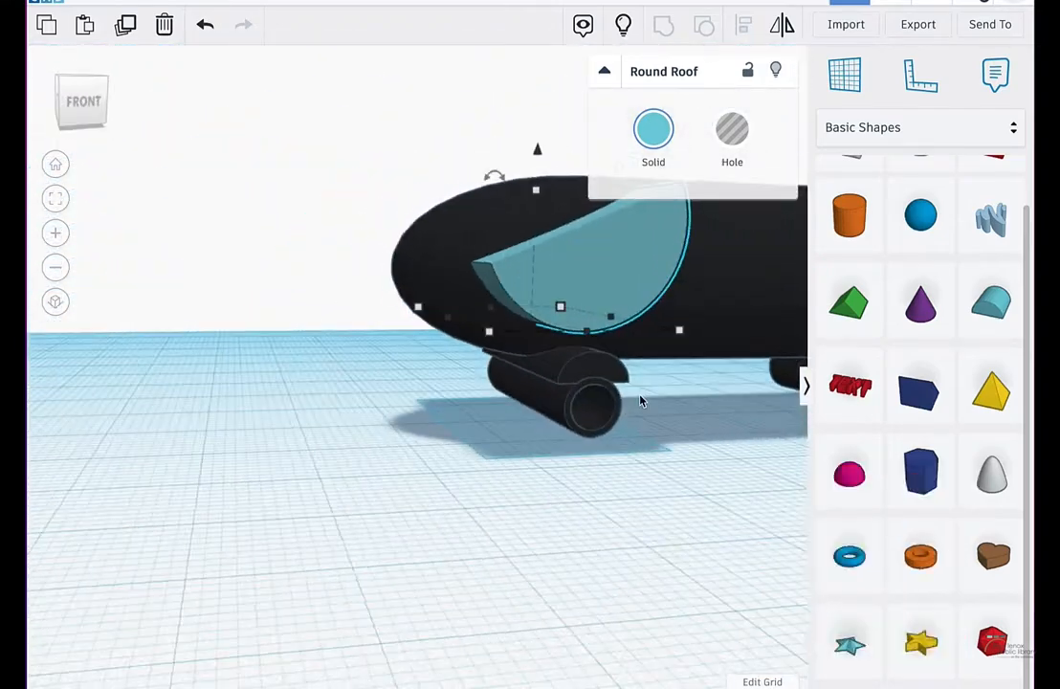
scroll(346, 346, "up", 3)
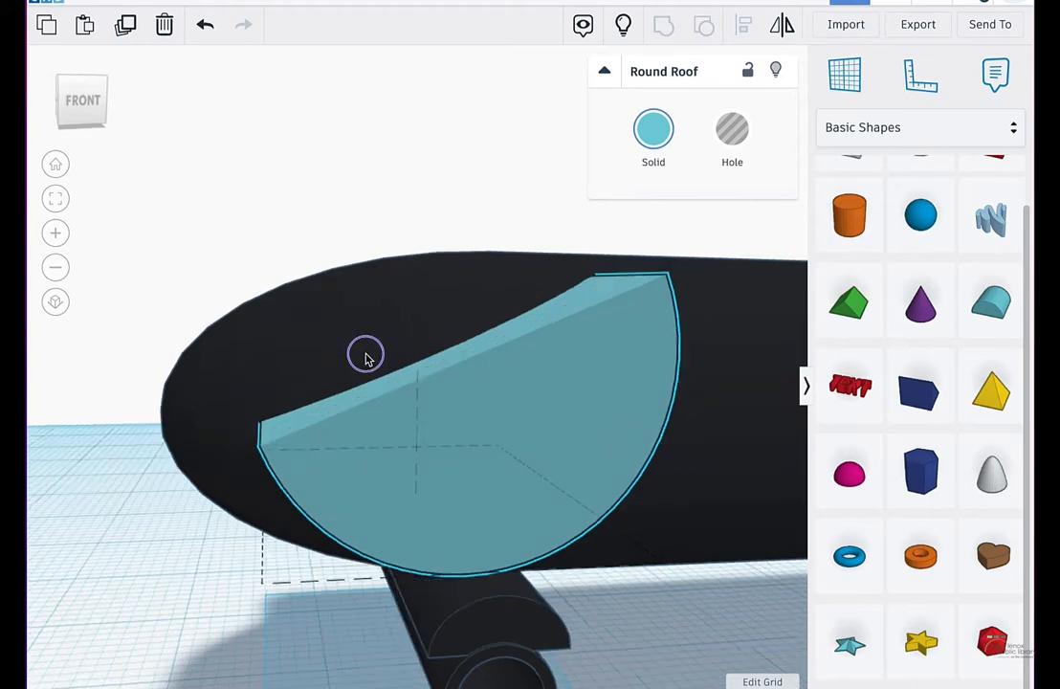
mouse_move(361, 352)
right_mouse_down()
mouse_move(577, 391)
mouse_move(466, 381)
mouse_move(320, 300)
mouse_move(354, 364)
right_mouse_up()
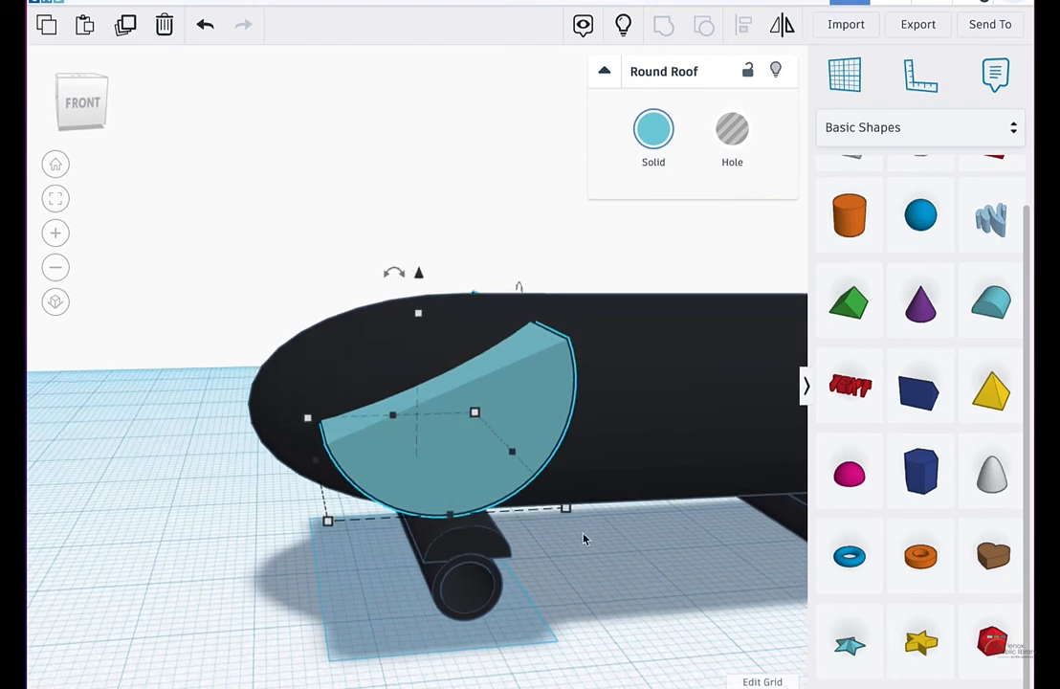
Step: Set the Round Roof's length along the car to 10 mm
mouse_move(569, 511)
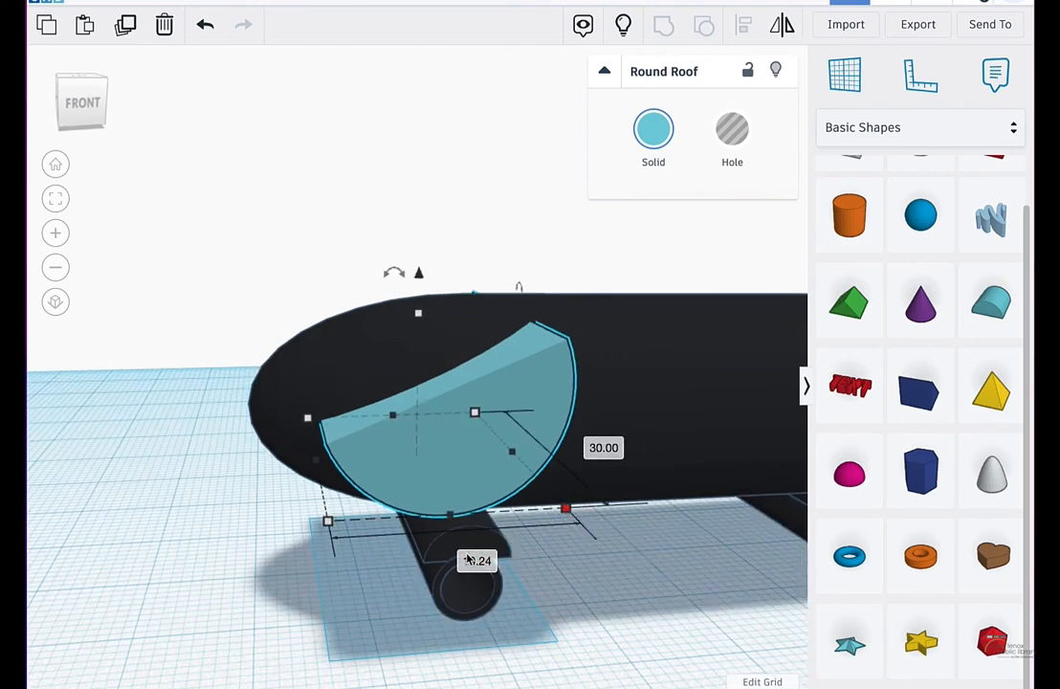
right_click_drag(468, 558, 485, 525)
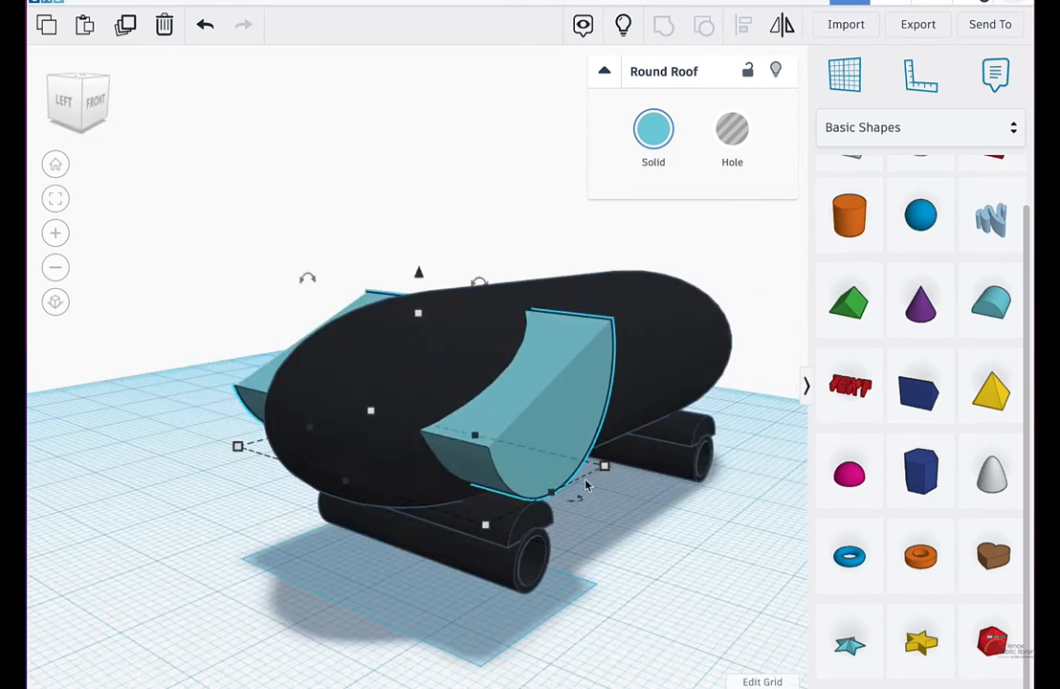
right_click_drag(485, 524, 536, 505)
right_click_drag(593, 451, 569, 515)
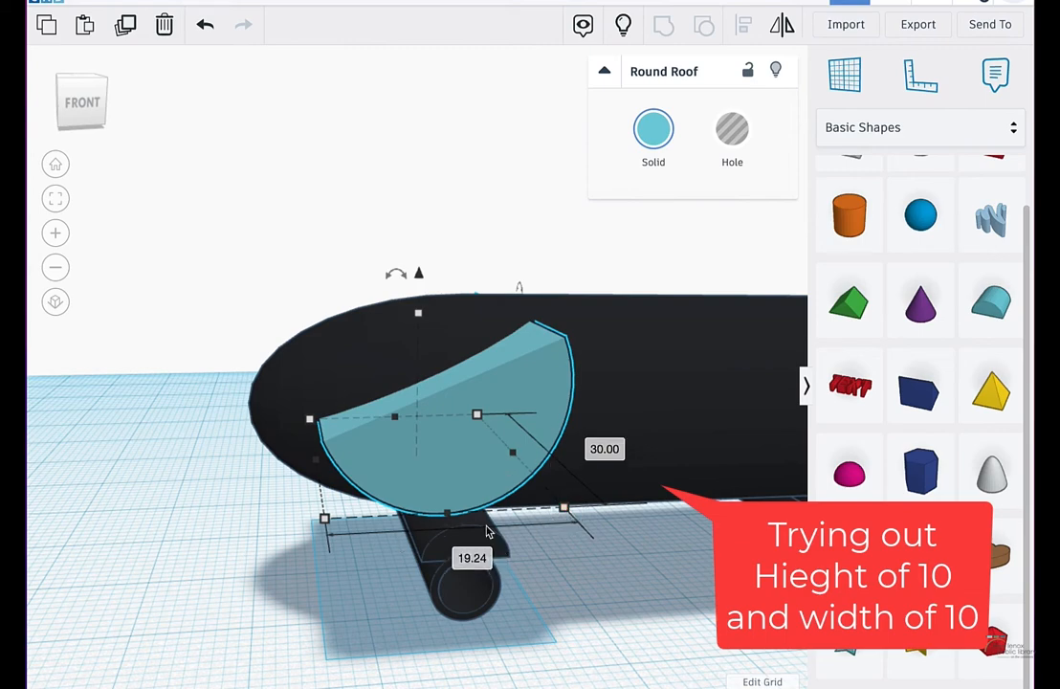
type("10")
key("Return")
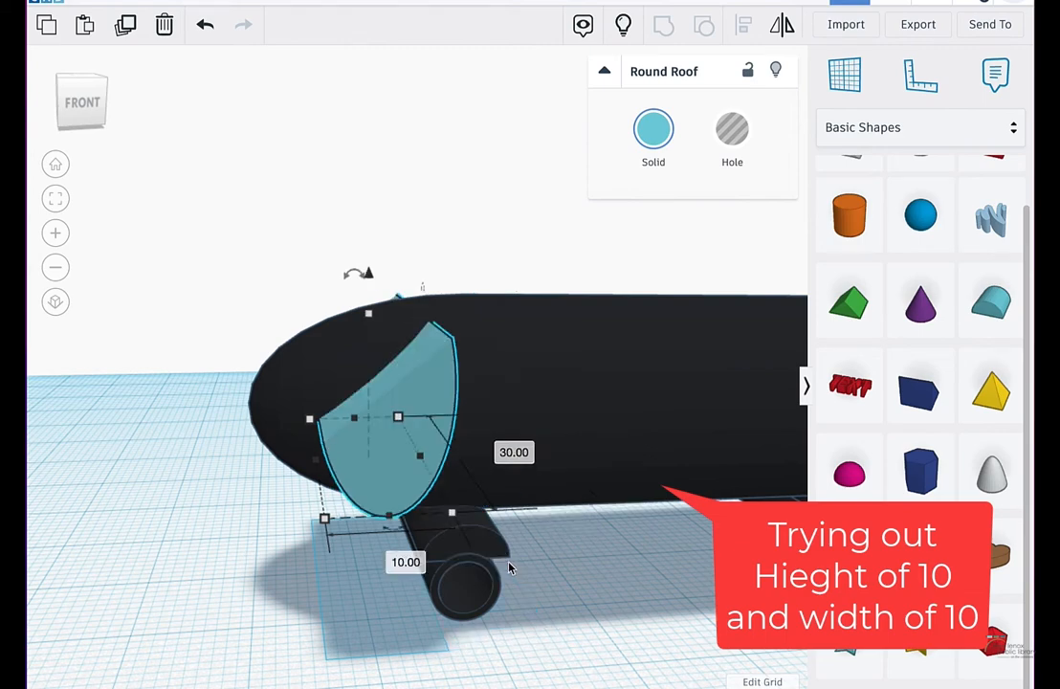
Step: Try a height of 10 mm for the Round Roof in the car's front end
right_click_drag(426, 430, 370, 325)
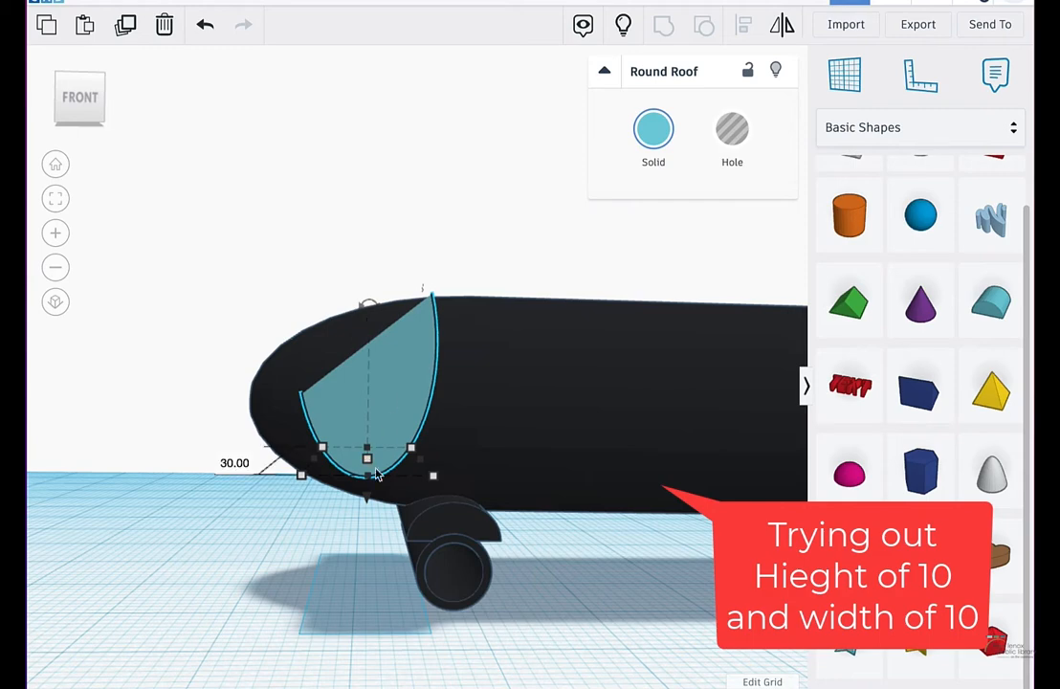
right_click_drag(382, 428, 380, 452)
right_click_drag(368, 508, 367, 463)
scroll(367, 461, "up", 3)
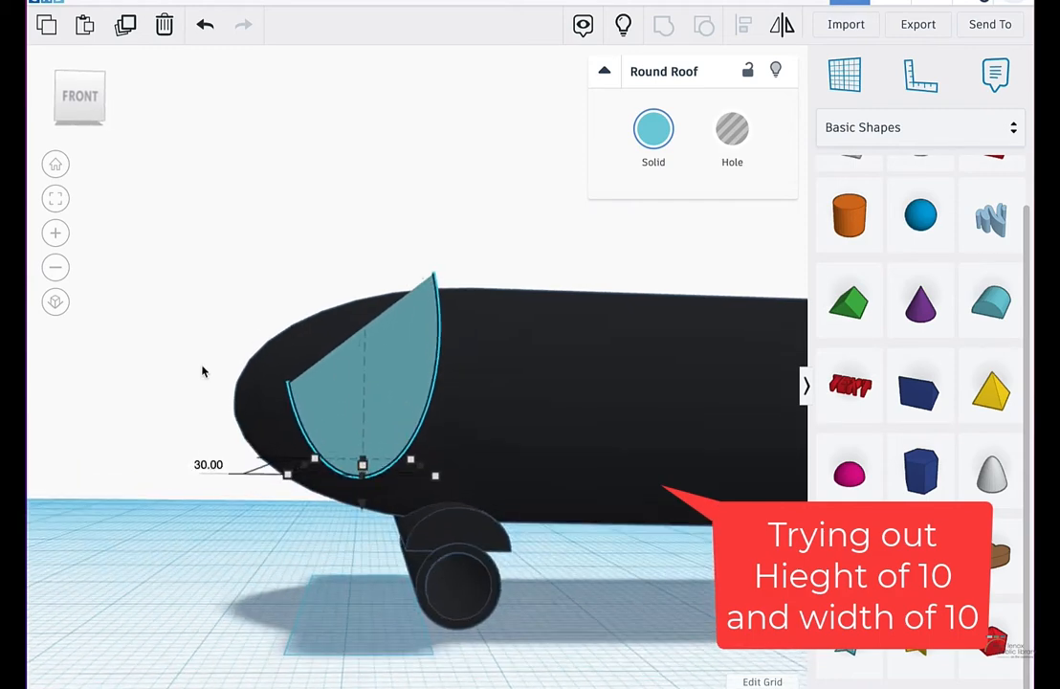
scroll(354, 474, "down", 3)
scroll(374, 375, "down", 2)
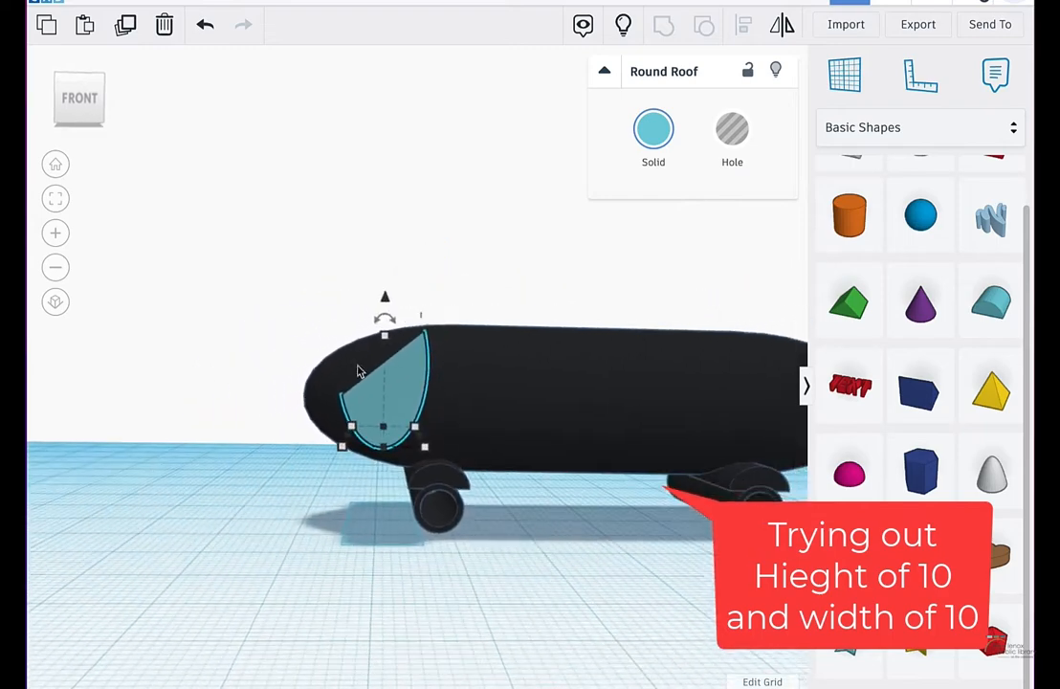
right_click_drag(360, 373, 373, 407)
scroll(421, 388, "up", 4)
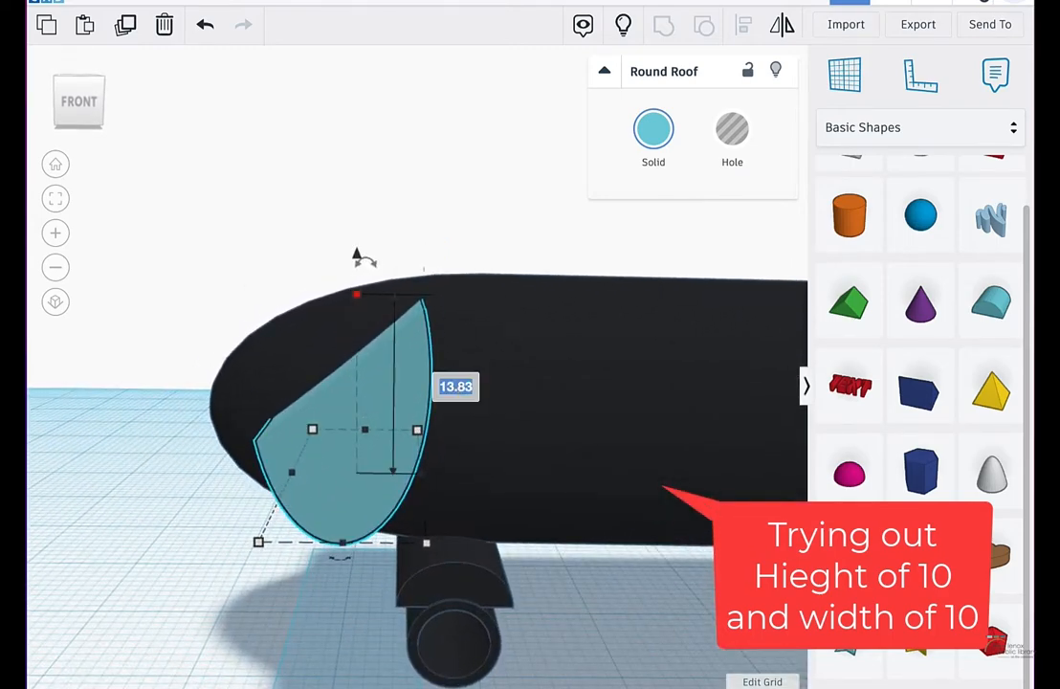
type("10")
key("Return")
Step: Set the Round Roof's height to 8 mm
right_click_drag(353, 549, 360, 480)
left_click(357, 346)
left_click(442, 414)
type("8")
key("Return")
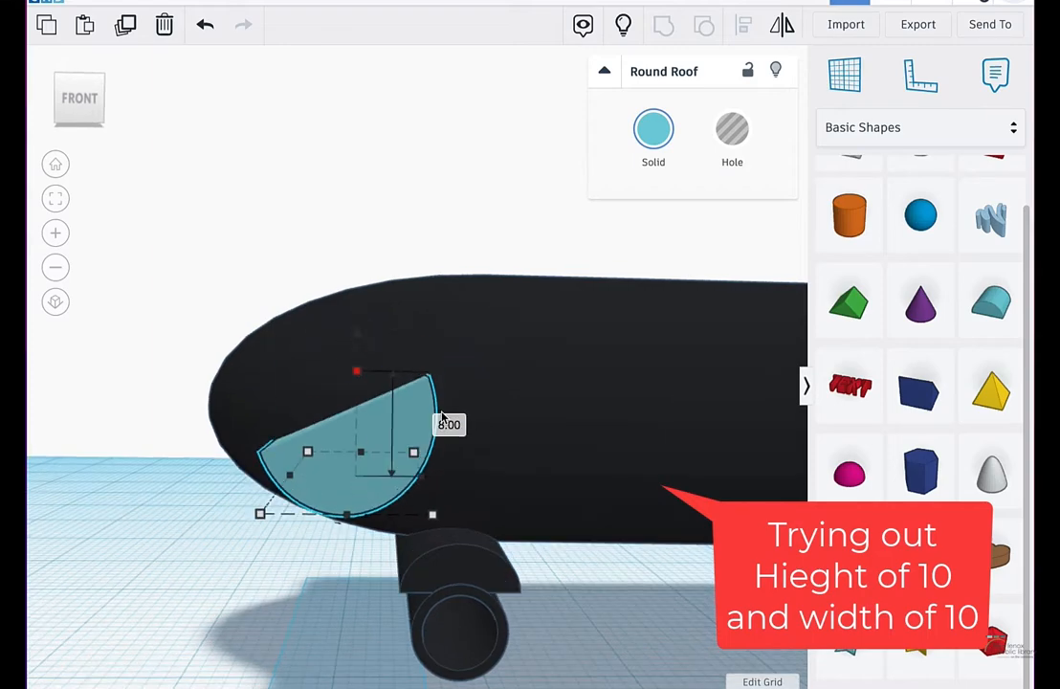
Step: Select the grouped black car and make its solid colour transparent
right_click_drag(335, 544, 340, 339)
left_click(341, 338)
left_click(480, 315)
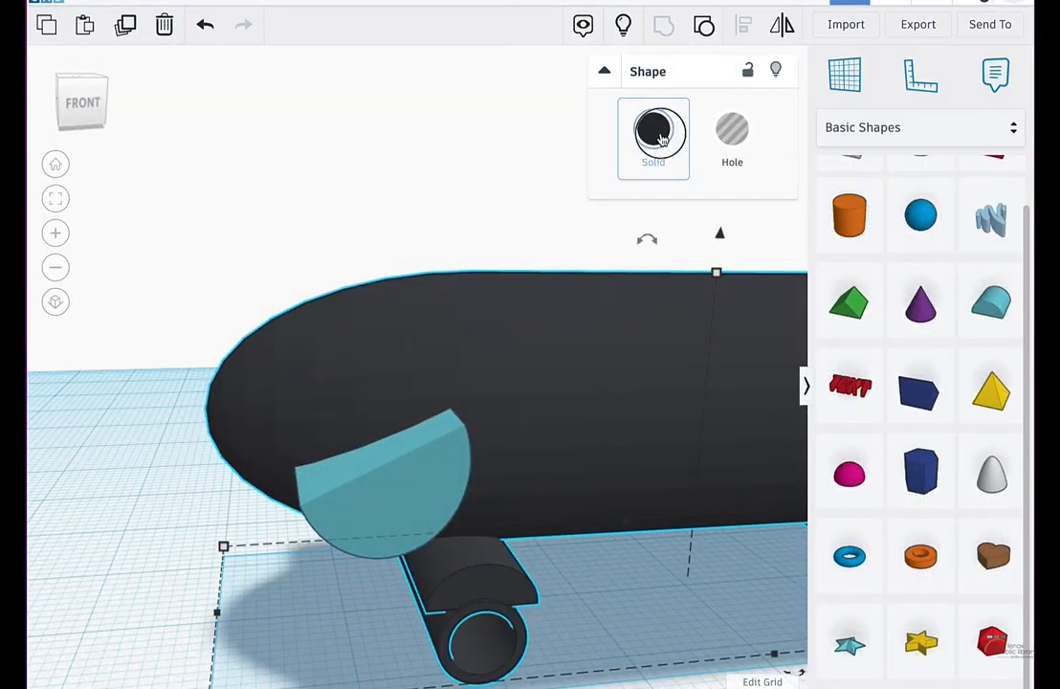
left_click(660, 139)
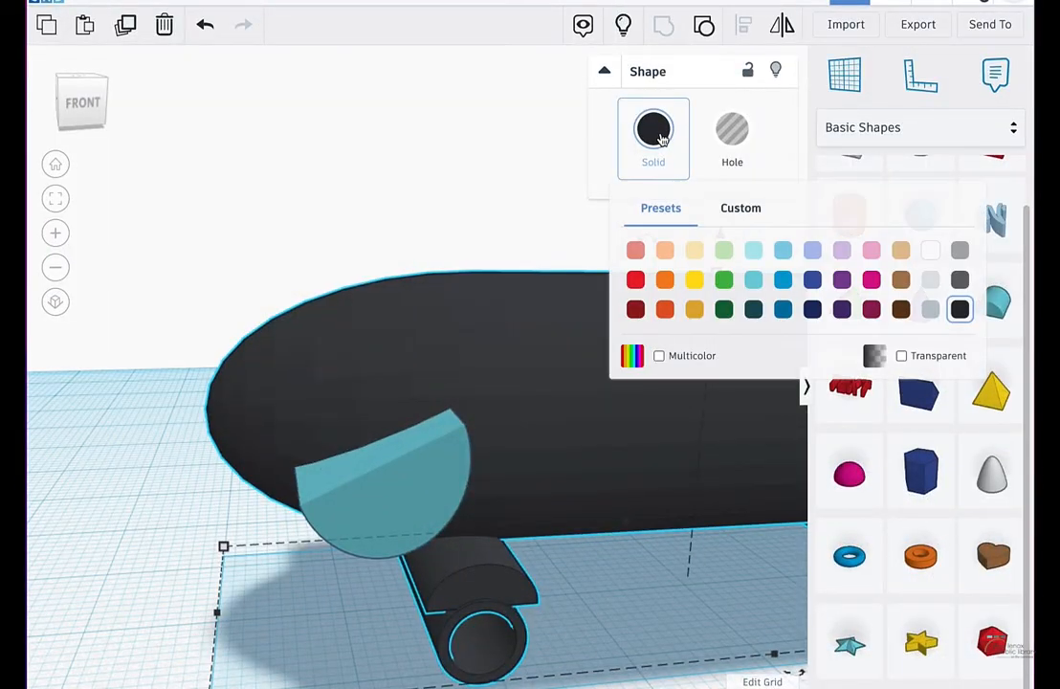
left_click(902, 356)
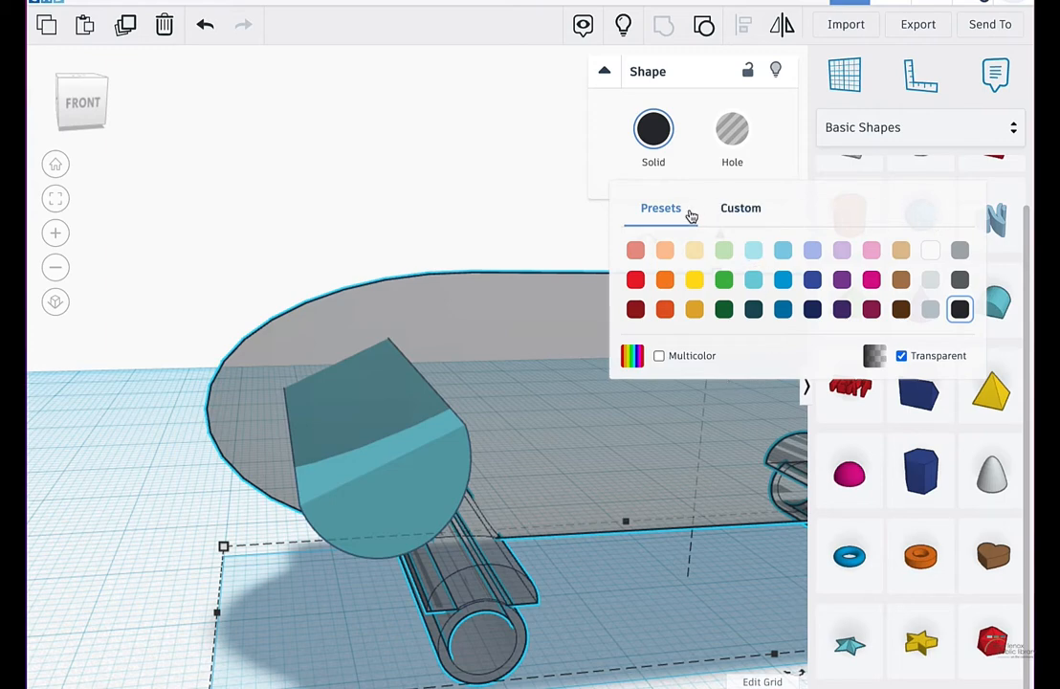
right_click_drag(574, 613, 478, 545)
Step: Raise the Round Roof to about the middle height of the car body and nudge it slightly toward the rear
left_click(371, 417)
right_click_drag(502, 383, 564, 440)
scroll(364, 400, "down", 2)
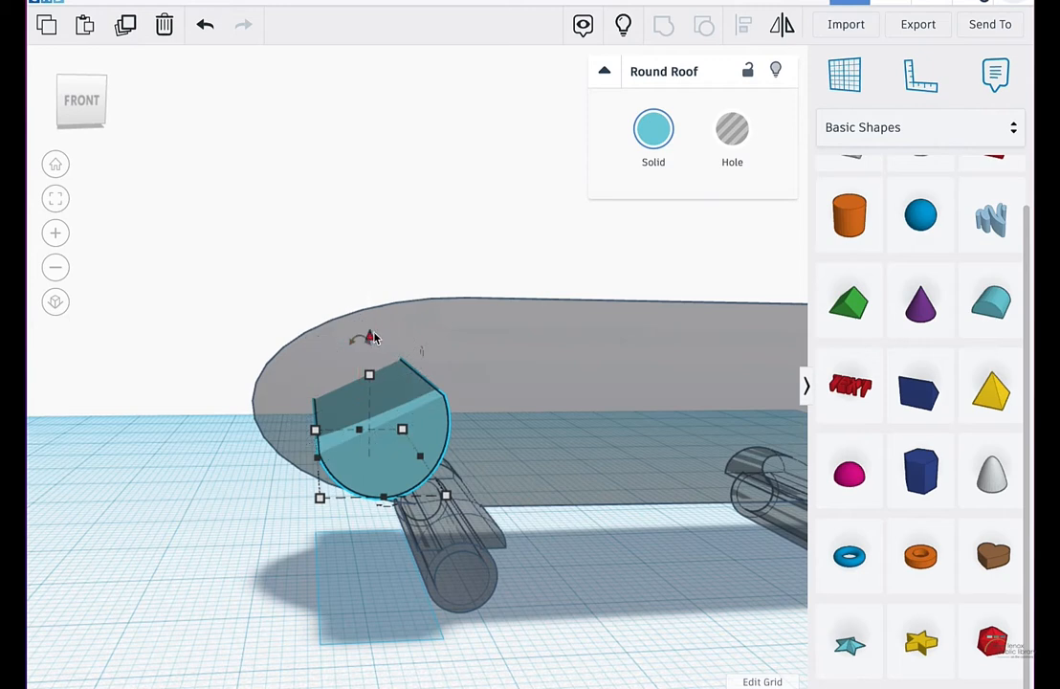
mouse_move(507, 421)
right_mouse_down()
mouse_move(510, 400)
mouse_move(520, 411)
right_mouse_up()
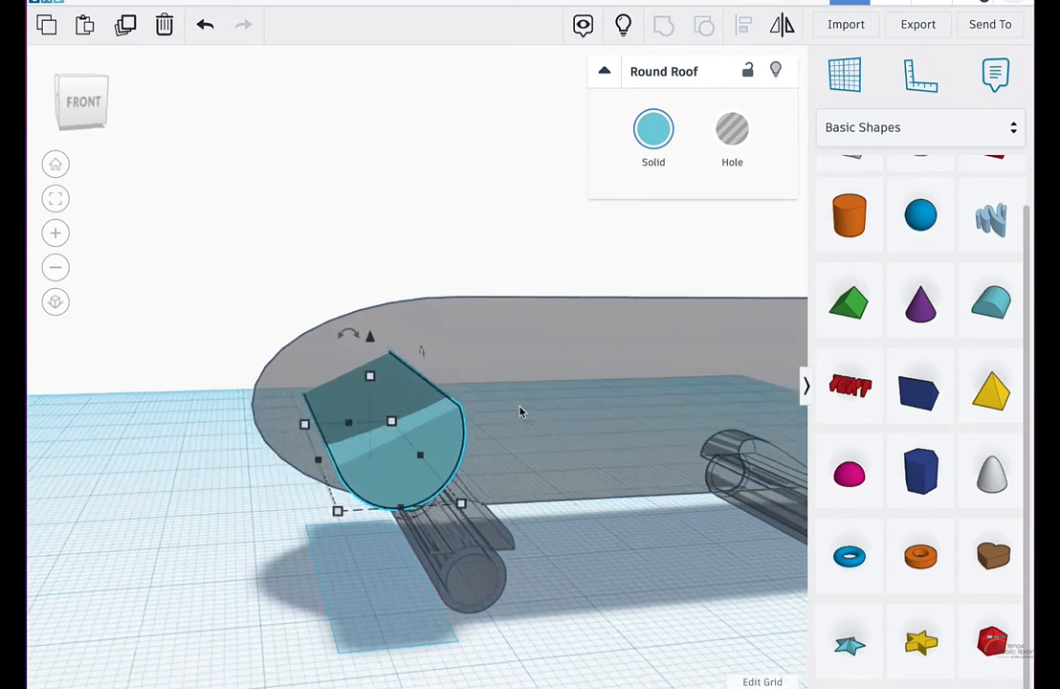
left_click_drag(367, 332, 370, 331)
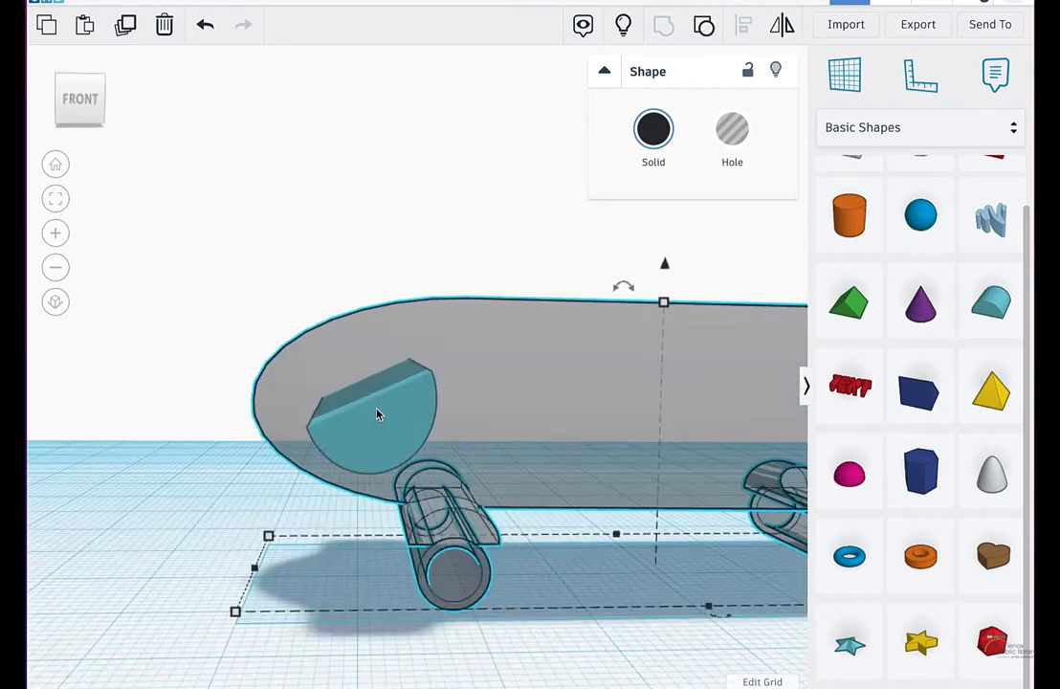
left_click(378, 412)
left_click_drag(369, 328, 369, 304)
right_click_drag(484, 407, 484, 398)
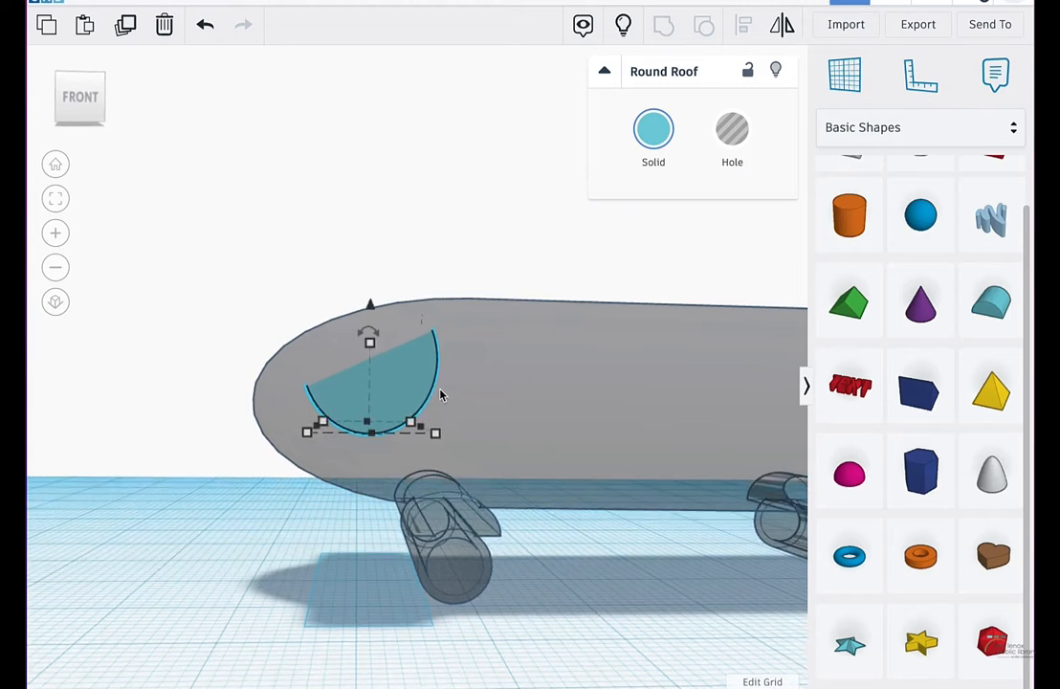
key("Right")
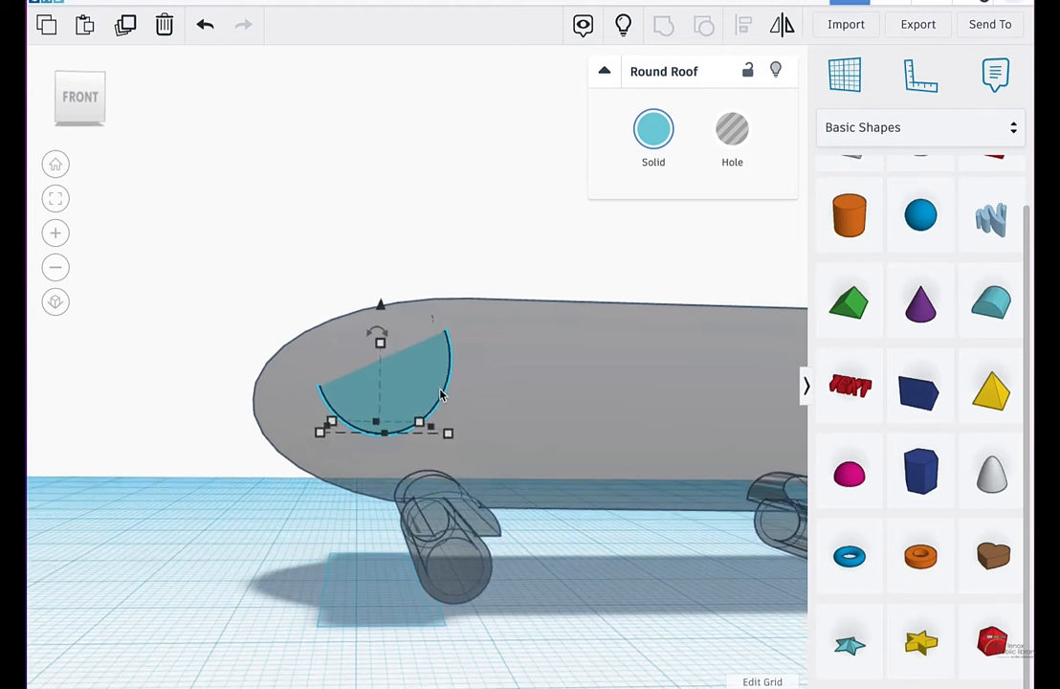
Step: Nudge the Round Roof a few increments farther toward the rear of the car body
key("Right")
key("Right")
key("Right")
key("Right")
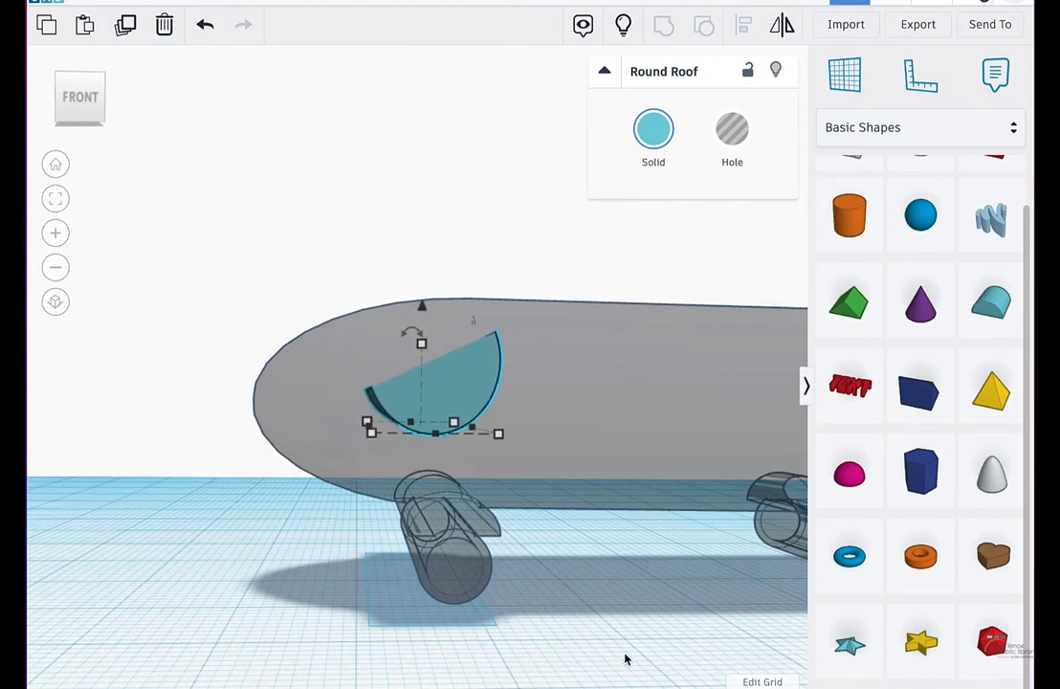
right_click_drag(627, 660, 752, 644)
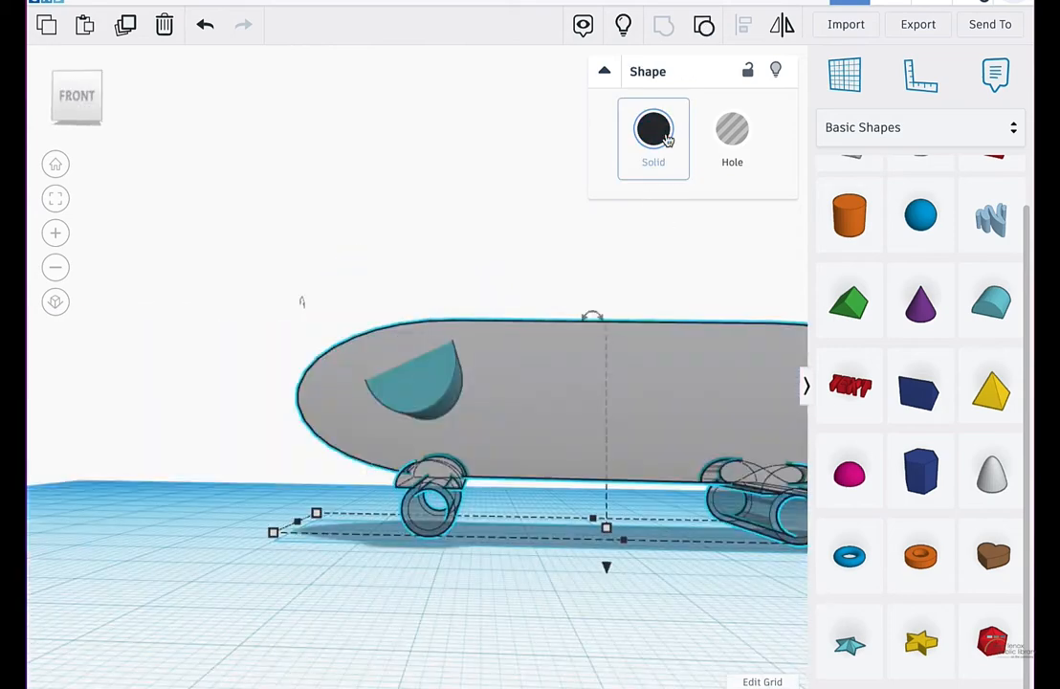
Step: Turn off transparency for the grouped black car so it is solid again
left_click(666, 140)
left_click(902, 356)
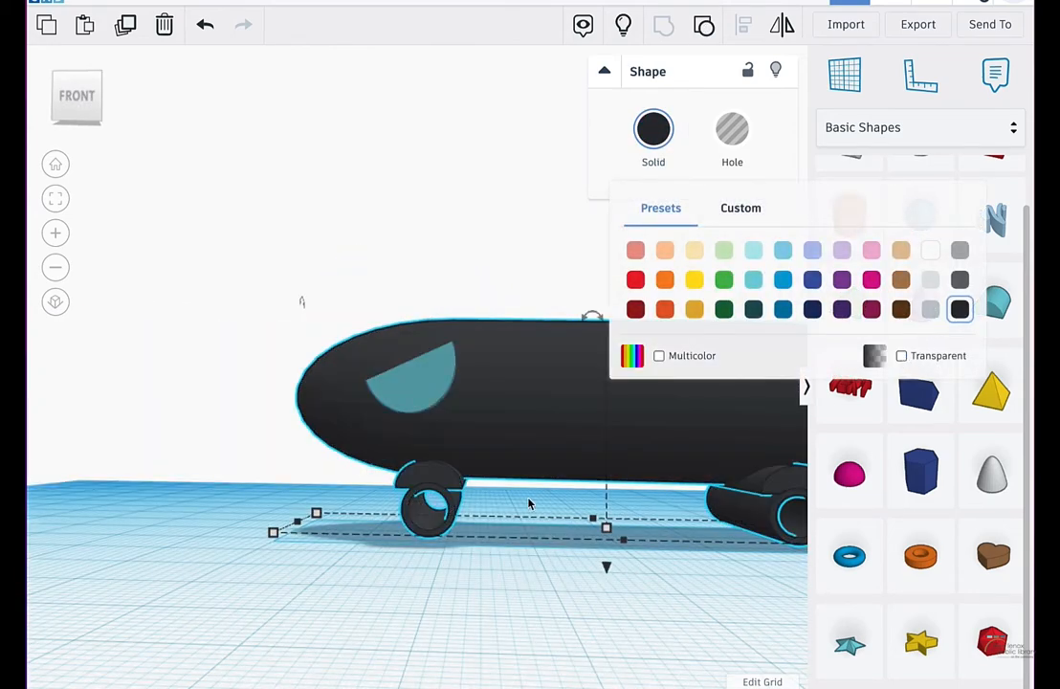
right_click_drag(532, 572, 565, 565)
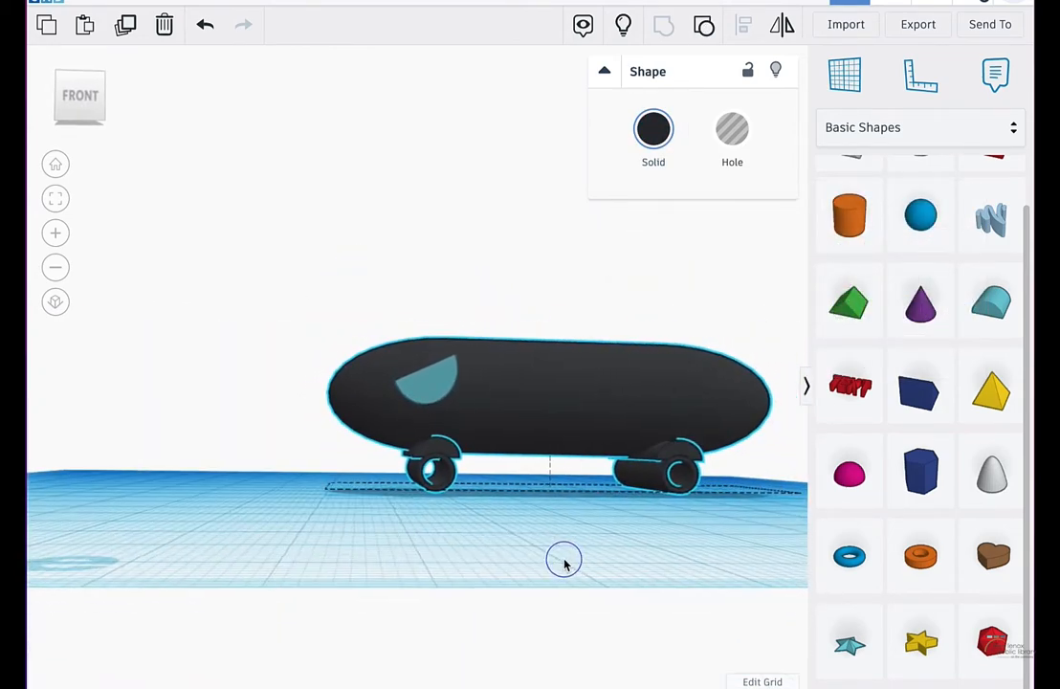
Step: Colour the Round Roof in the car's front end white
left_click(89, 97)
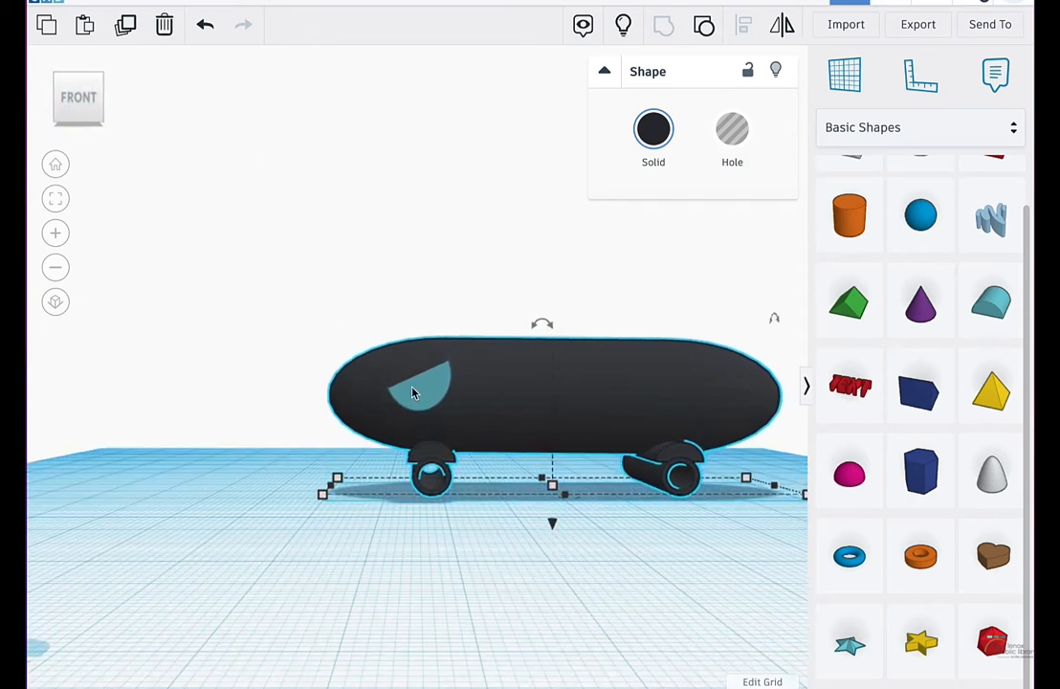
left_click(414, 392)
left_click(653, 129)
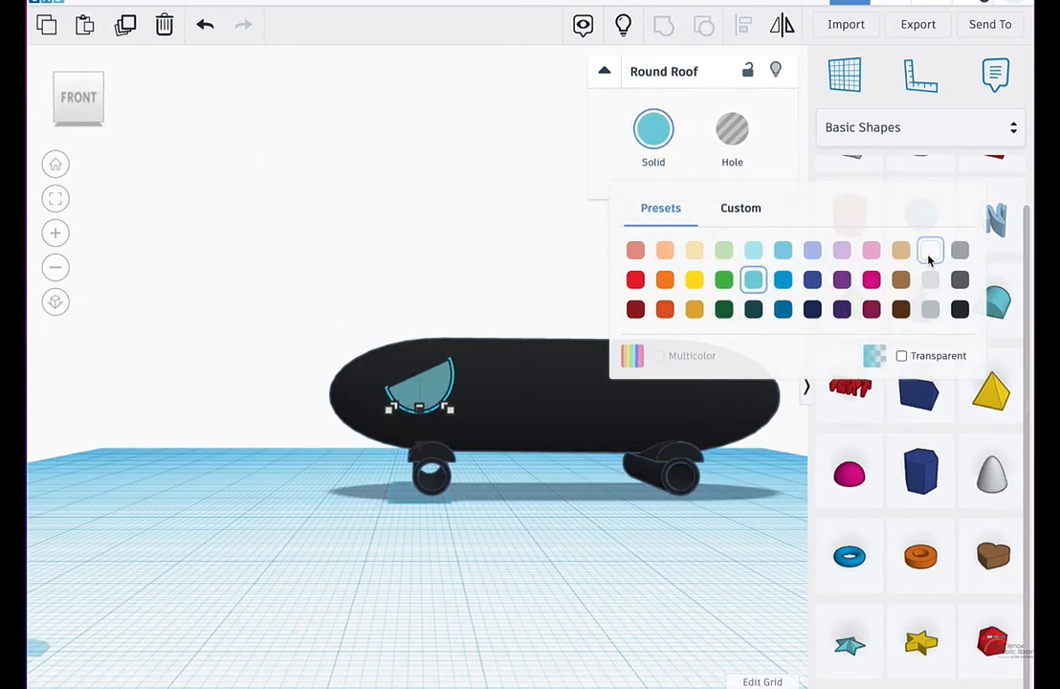
left_click(928, 257)
left_click(580, 506)
left_click(482, 385)
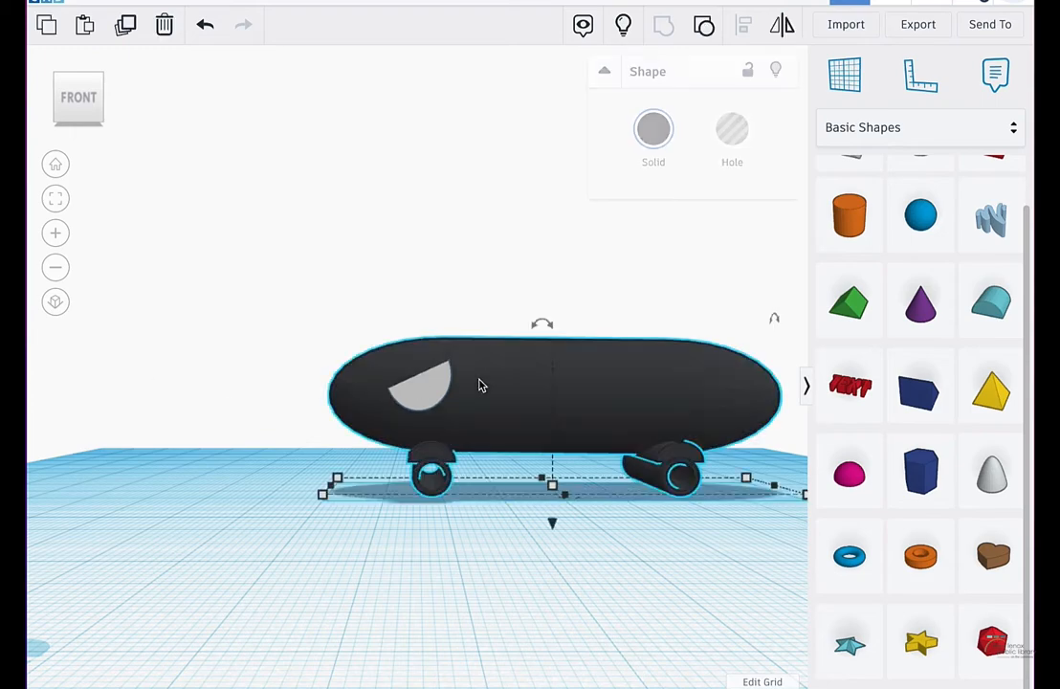
Step: Set the white Round Roof's length across the car body to 25 mm
left_click(54, 201)
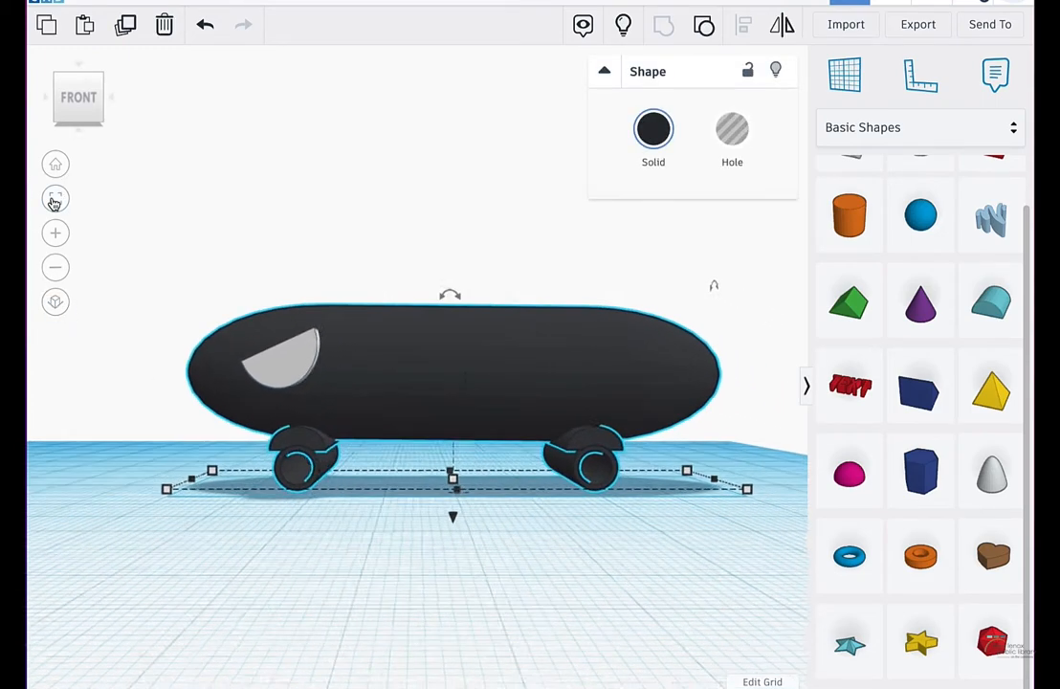
left_click(315, 519)
right_click_drag(293, 518, 302, 519)
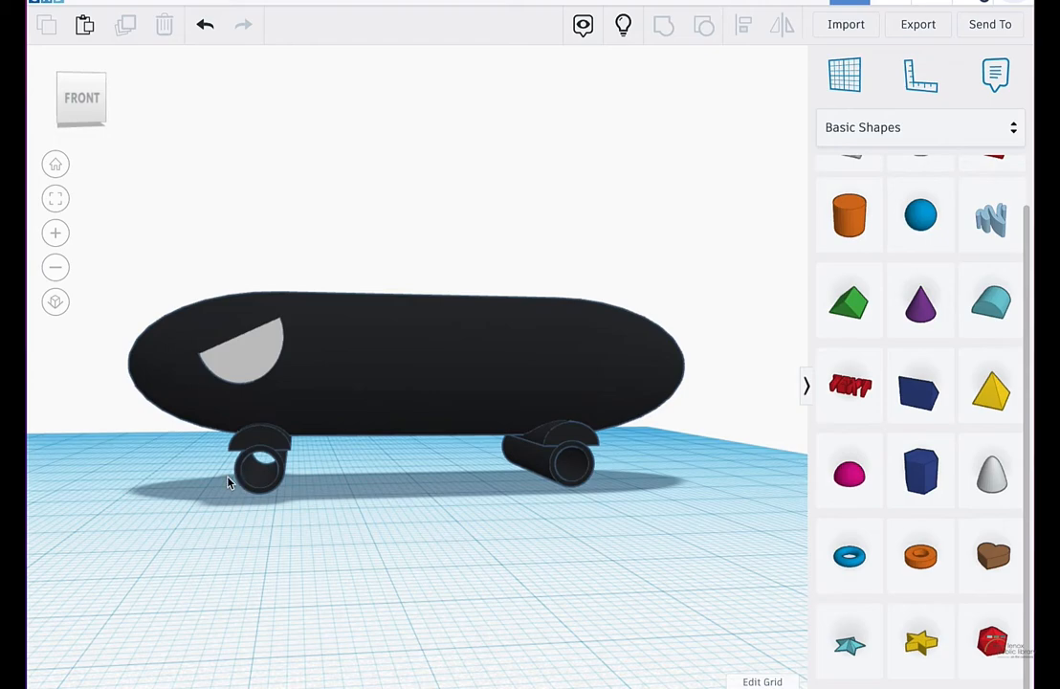
right_click_drag(227, 480, 395, 566)
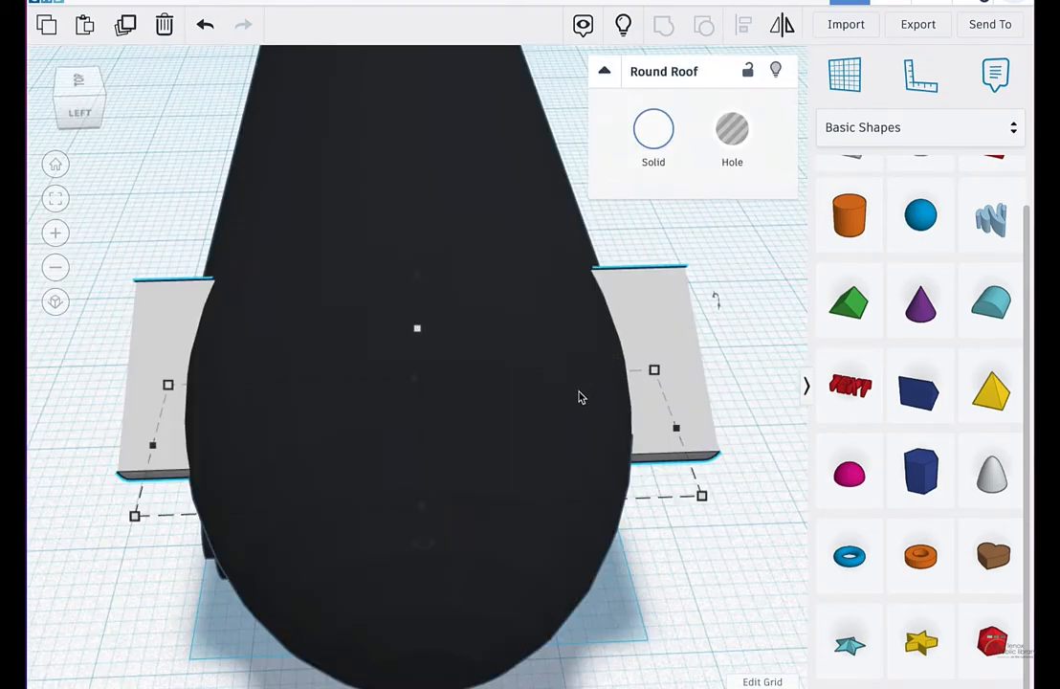
scroll(579, 394, "down", 3)
right_click_drag(579, 394, 601, 504)
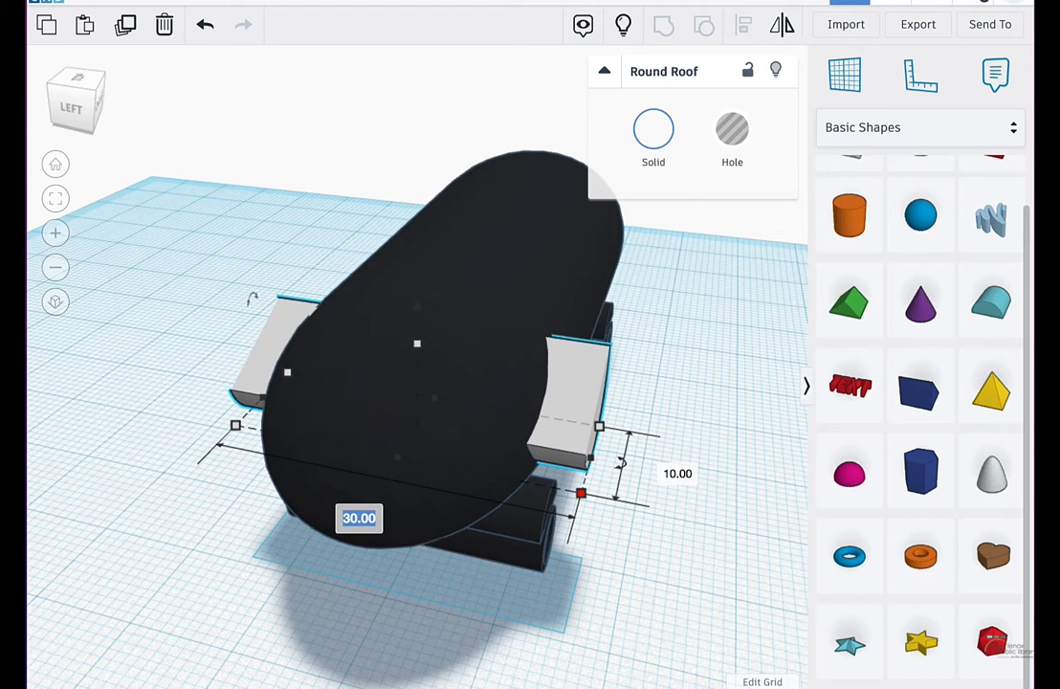
type("25")
key("Return")
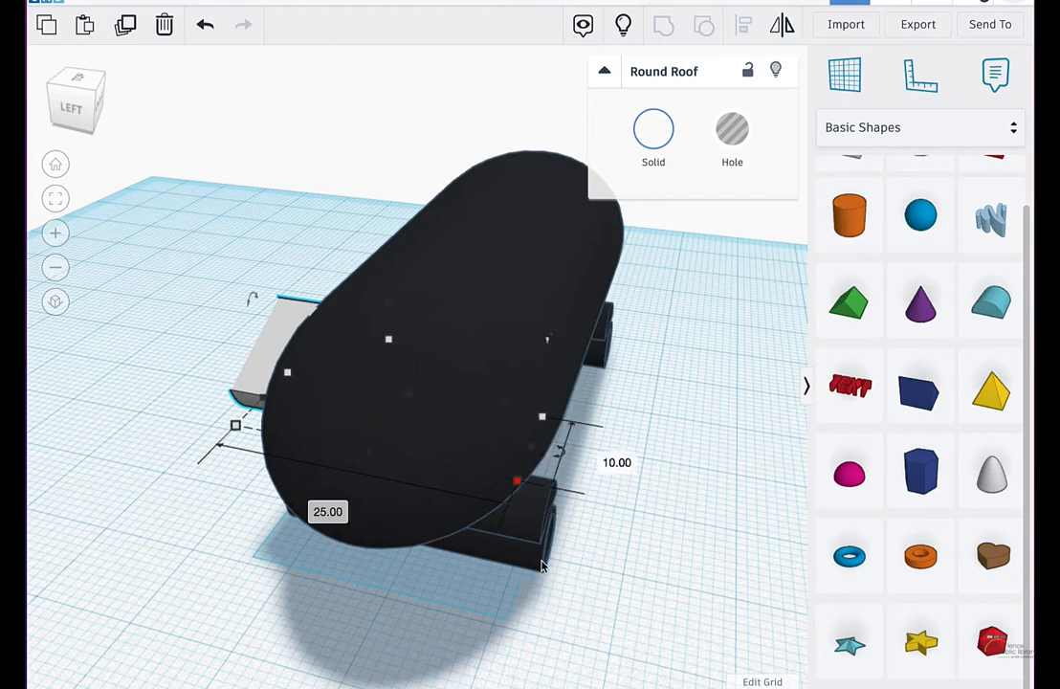
Step: Select the whole car together with the white Round Roof and group them
right_click_drag(505, 624, 551, 549)
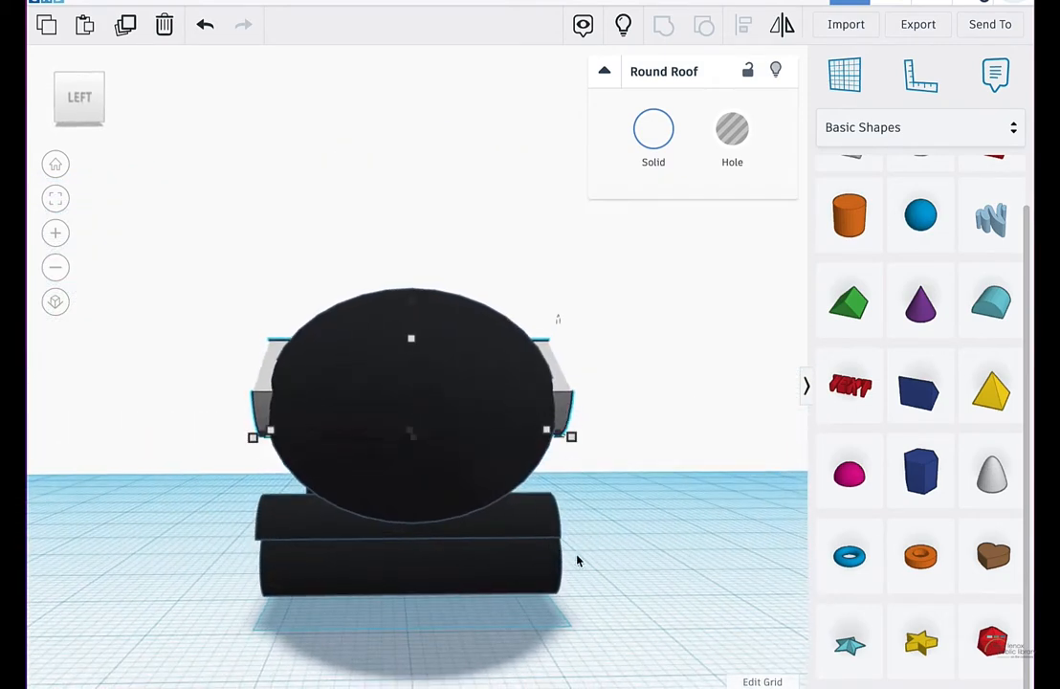
right_click_drag(624, 453, 625, 499)
scroll(620, 499, "down", 4)
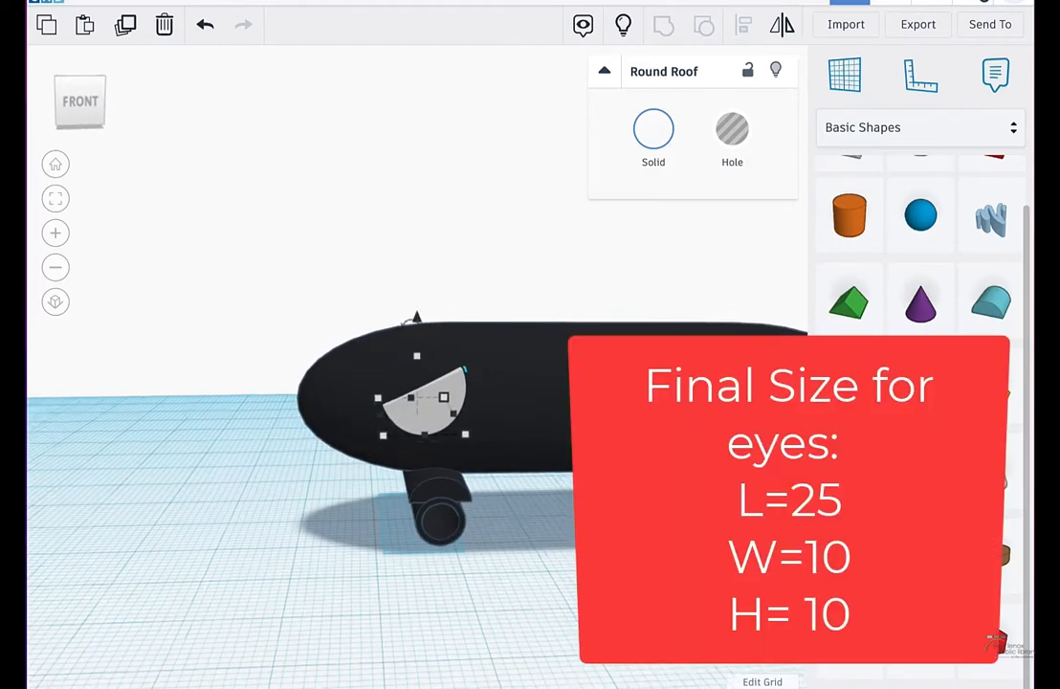
scroll(561, 367, "down", 2)
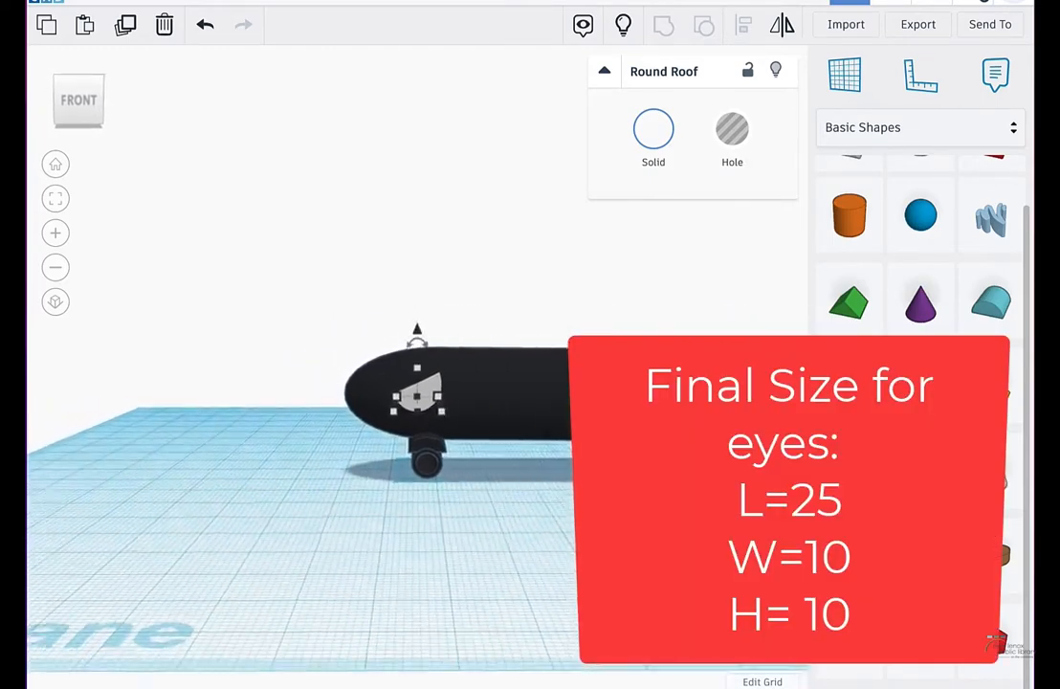
left_click_drag(332, 308, 704, 478)
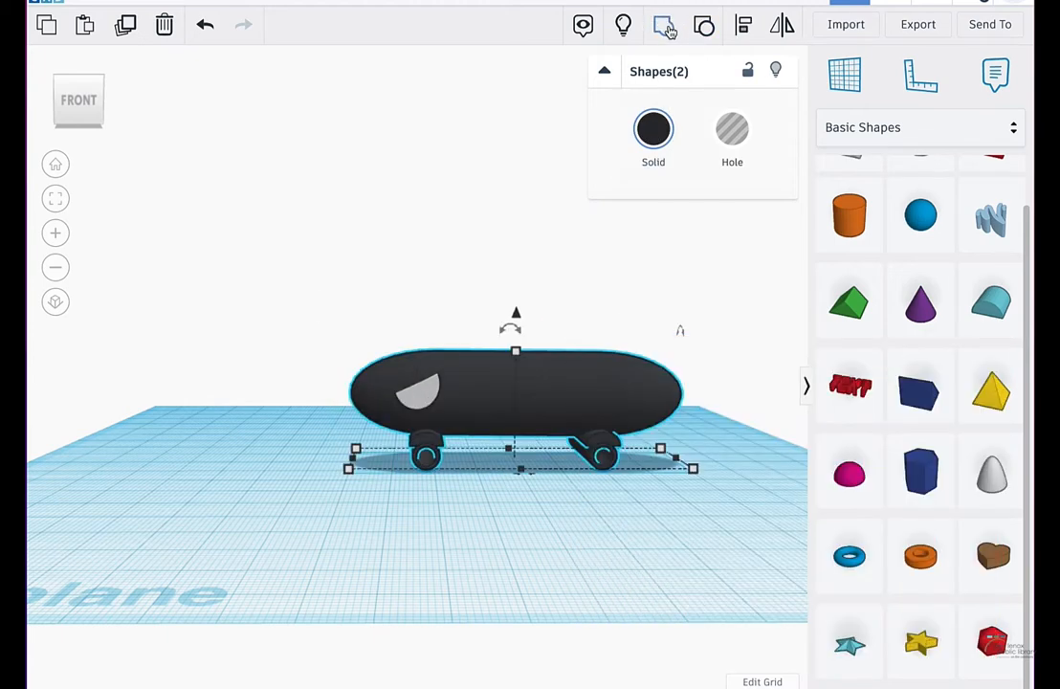
left_click(666, 26)
Step: Enable Multicolor on the grouped car so its parts keep their own colours
left_click(650, 160)
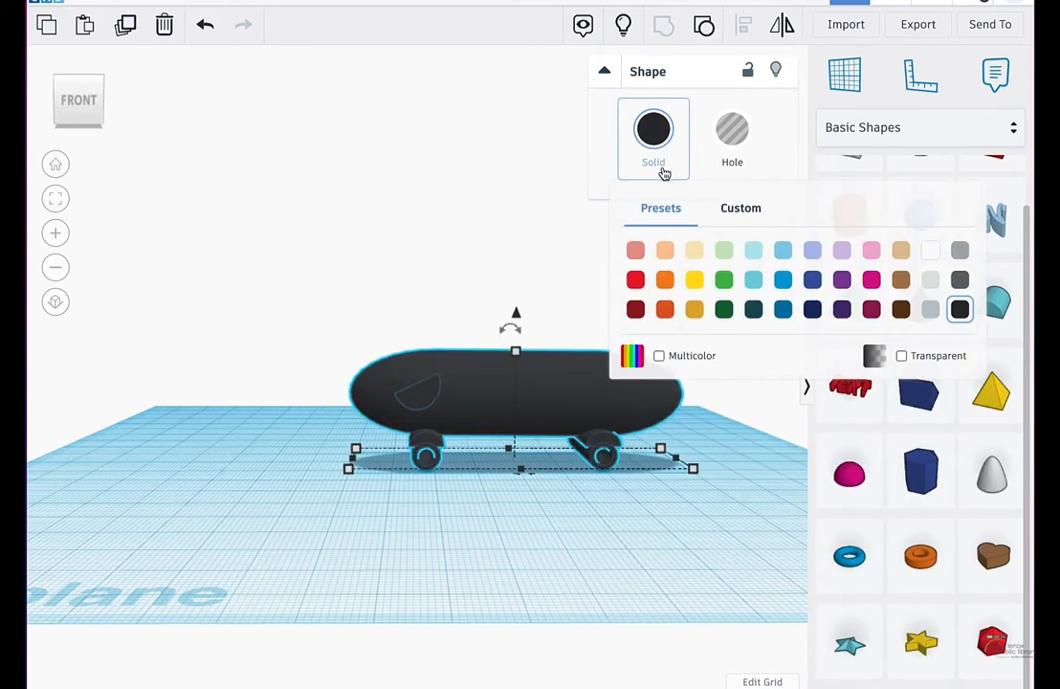
left_click(658, 356)
left_click(607, 464)
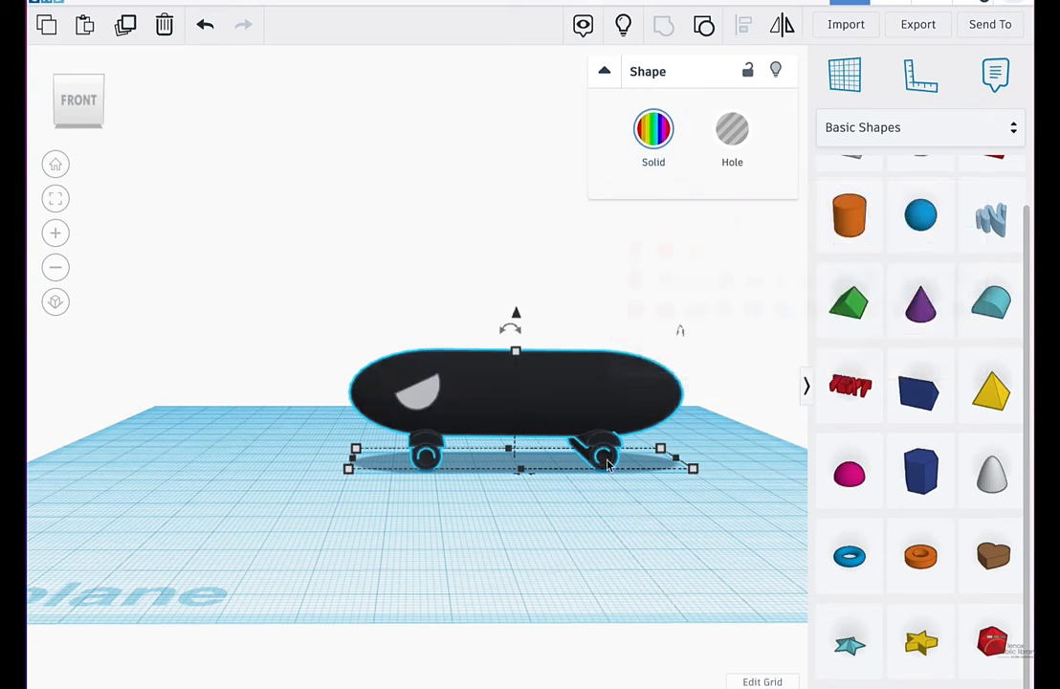
left_click(653, 134)
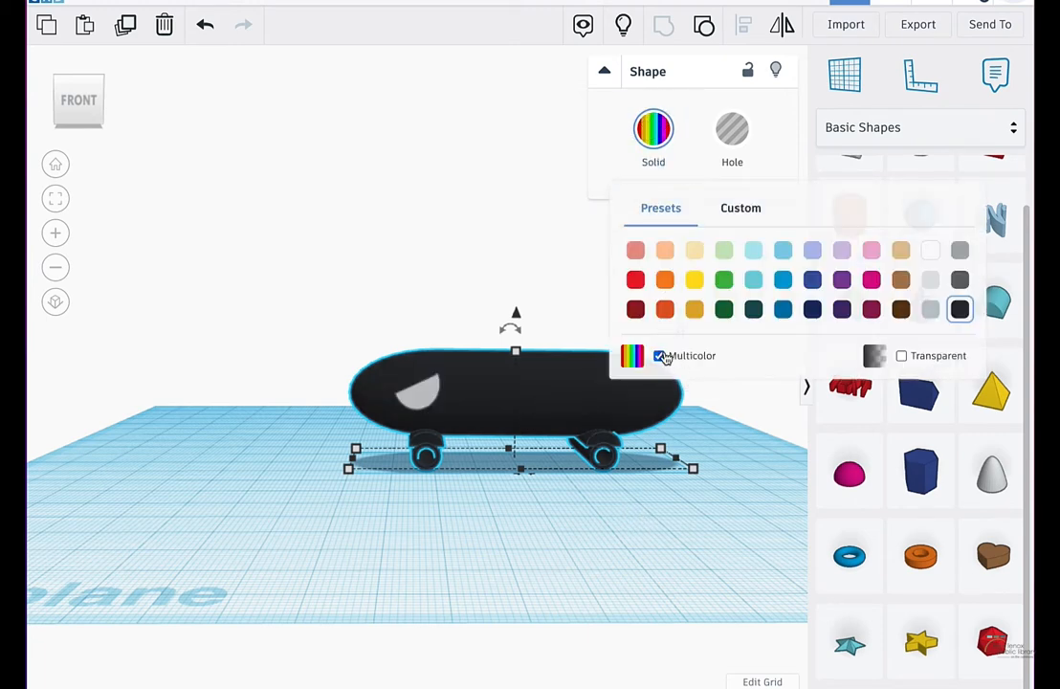
left_click(640, 507)
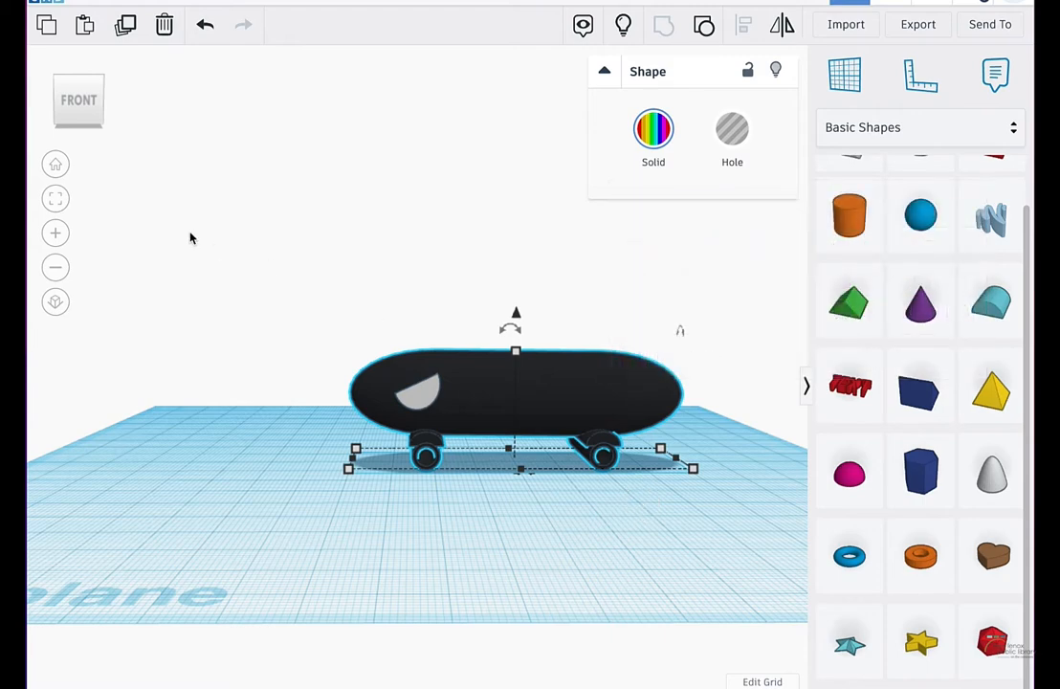
Step: Look through the Creatures & Characters and Fun & Games shape collections
left_click(54, 201)
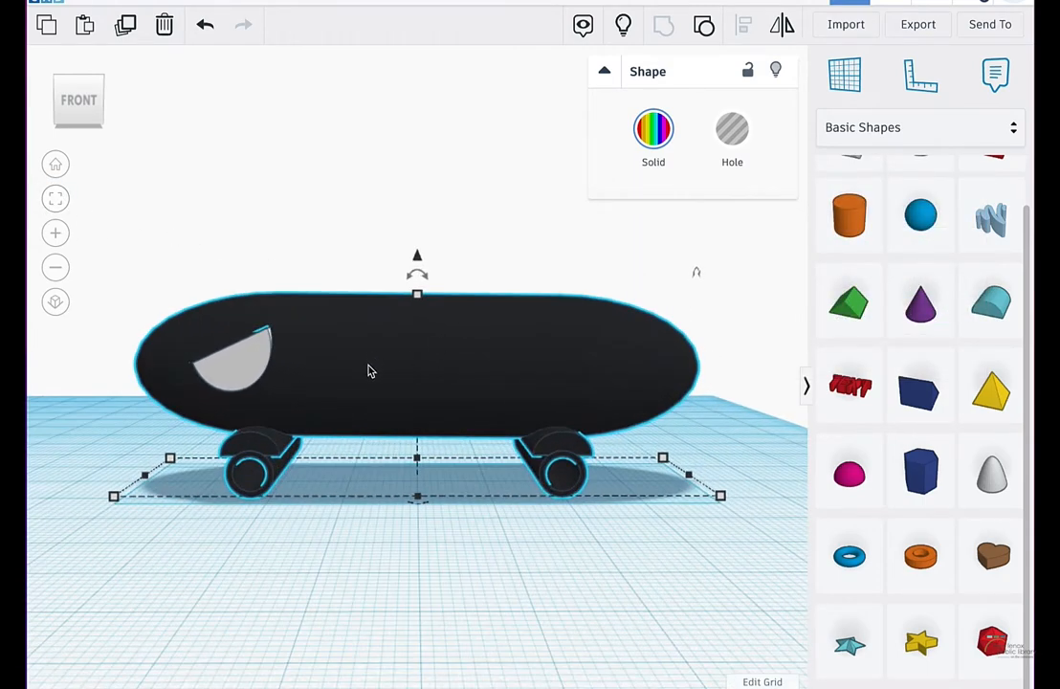
scroll(762, 285, "down", 2)
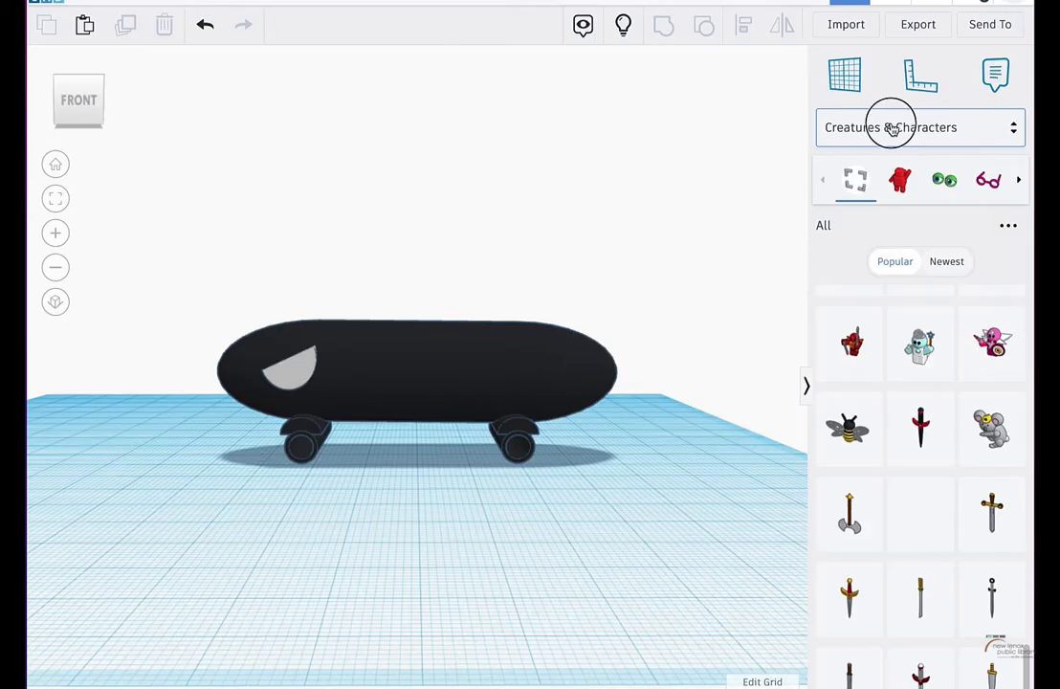
left_click(890, 124)
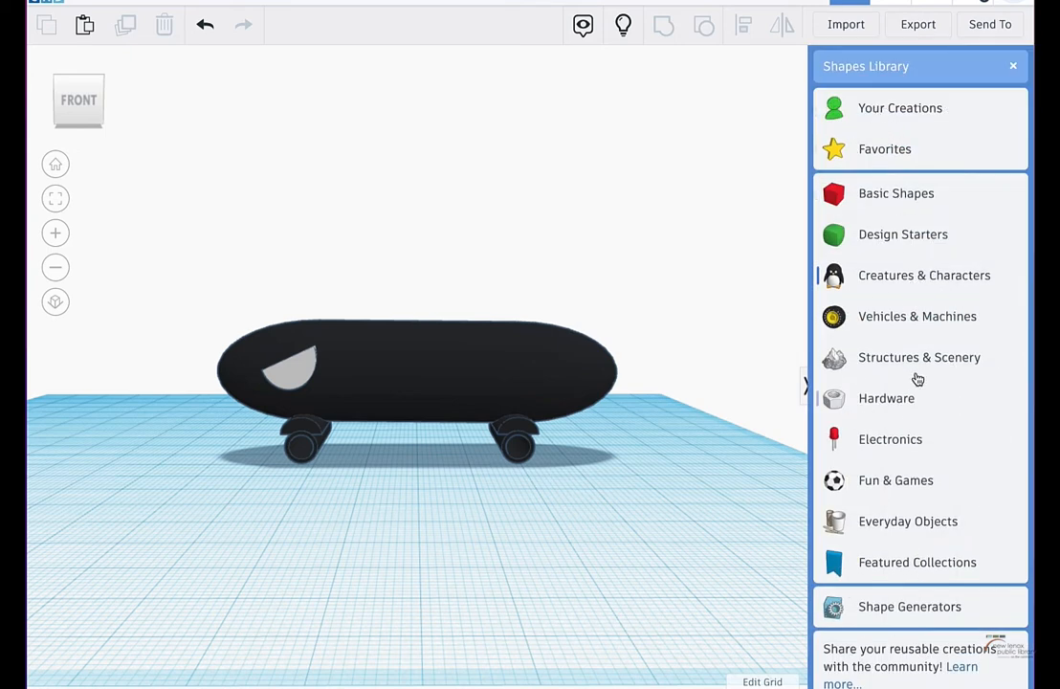
left_click(896, 483)
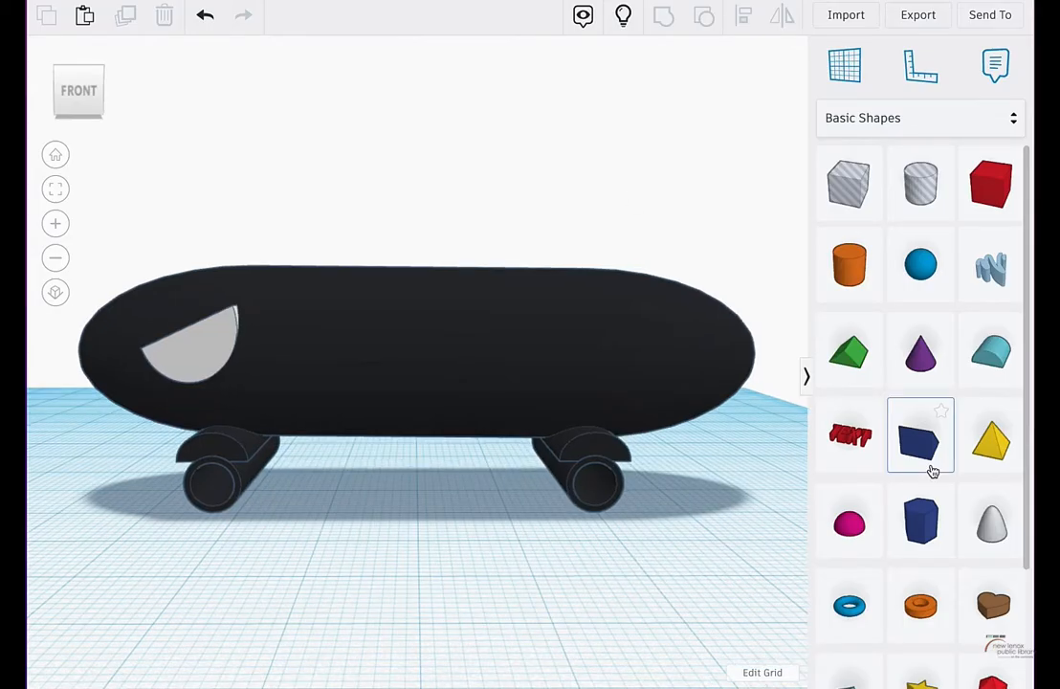
Step: Place a Scribble shape from Basic Shapes on the workplane in front of the car
scroll(966, 457, "down", 2)
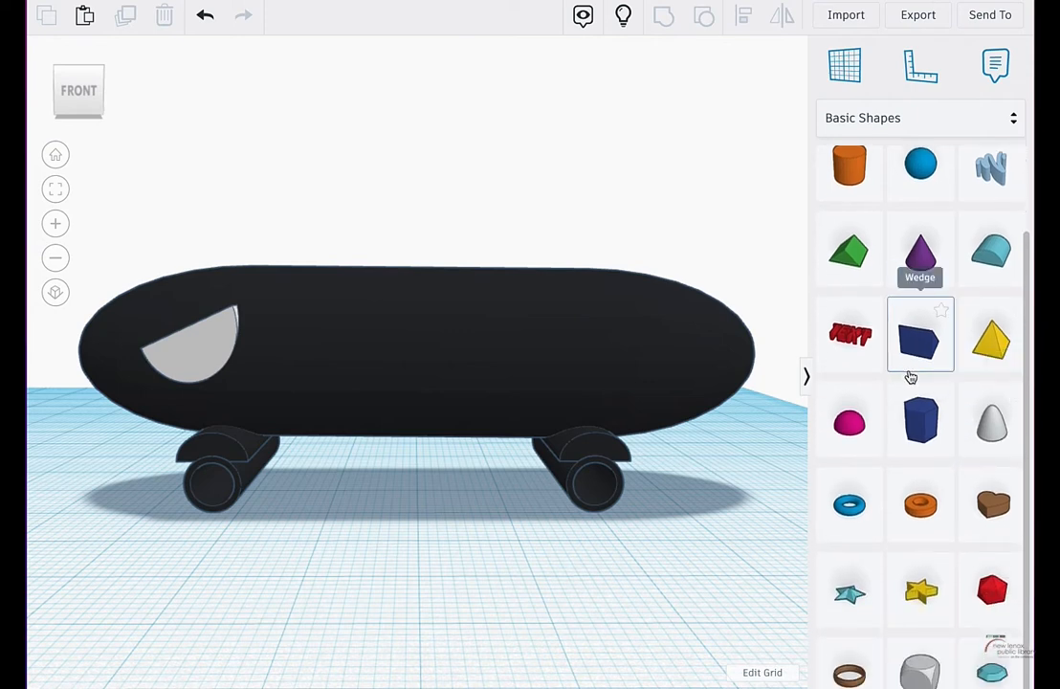
left_click(989, 182)
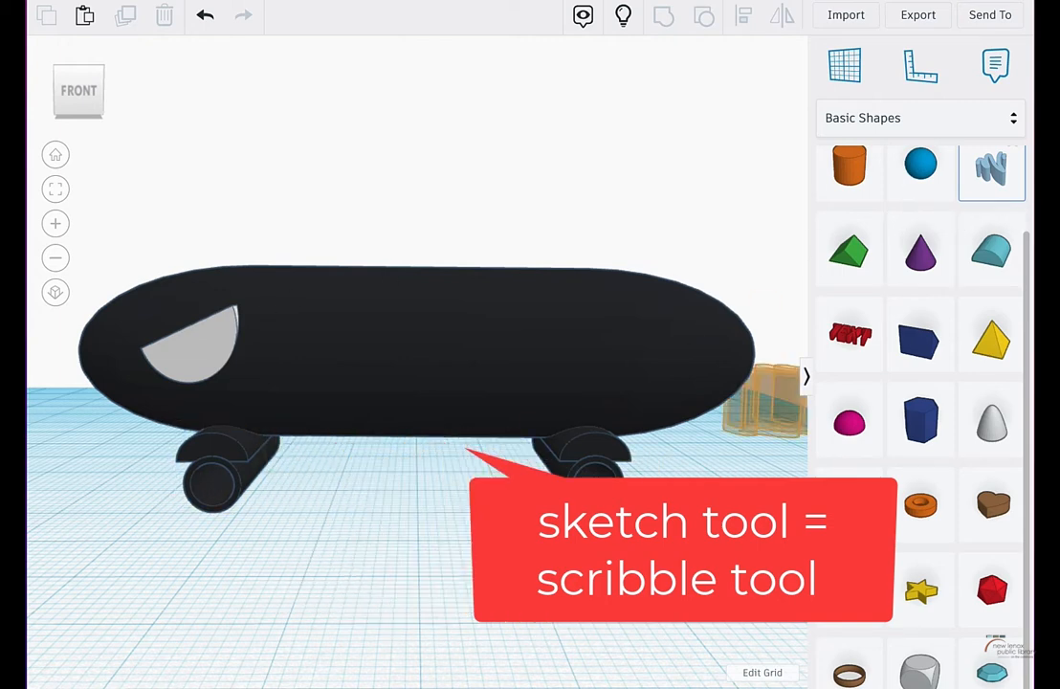
scroll(987, 177, "up", 2)
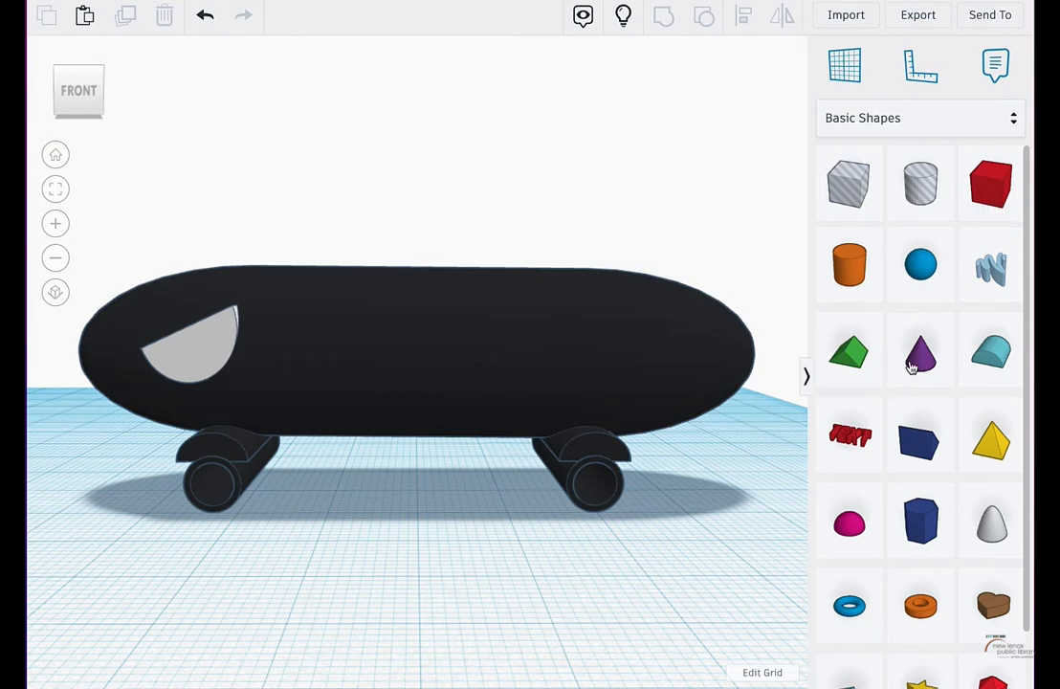
left_click(995, 292)
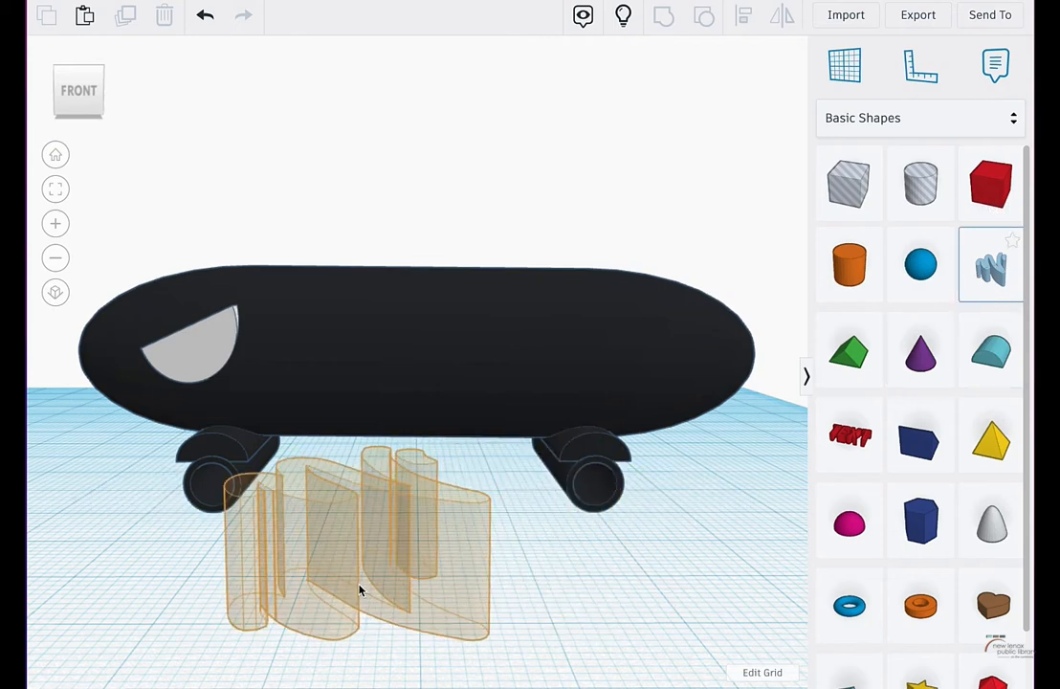
left_click(359, 590)
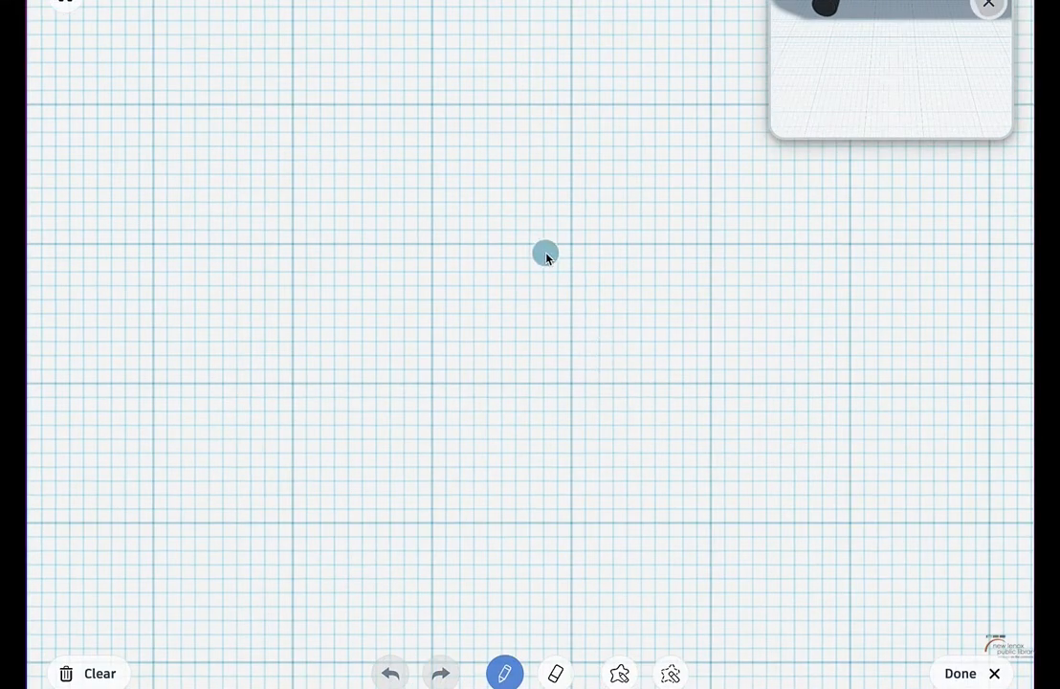
Step: Draw a closed fist-like outline with three rounded lobes on one side and fill its interior solid
mouse_move(526, 235)
left_mouse_down()
mouse_move(405, 144)
mouse_move(388, 255)
mouse_move(357, 306)
mouse_move(406, 397)
mouse_move(613, 405)
mouse_move(459, 153)
left_mouse_up()
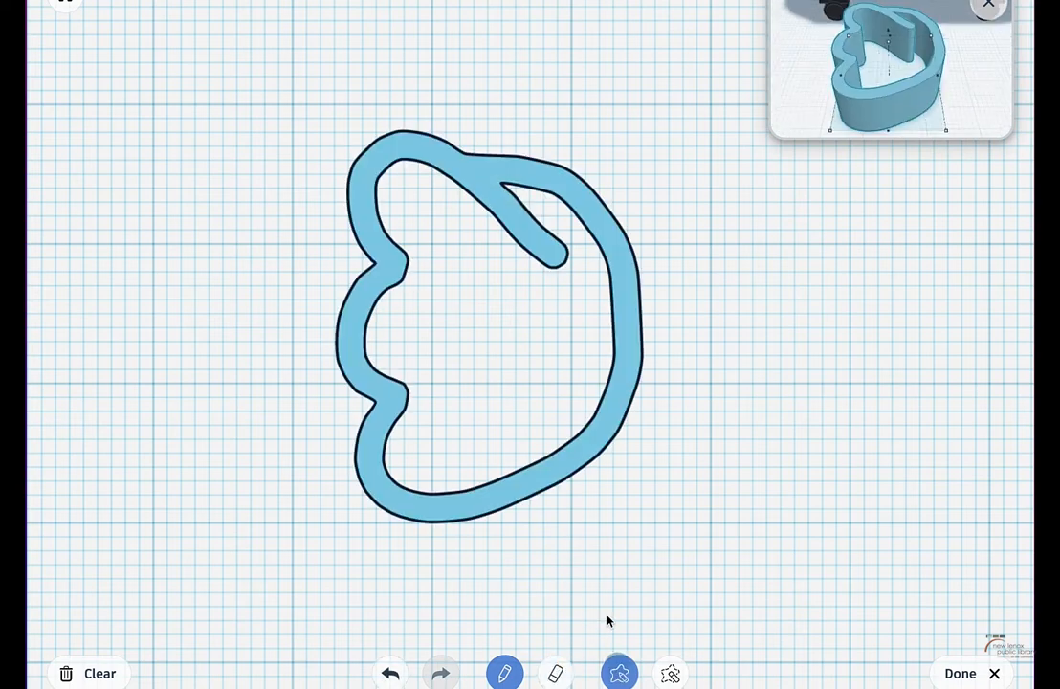
scroll(451, 487, "down", 3)
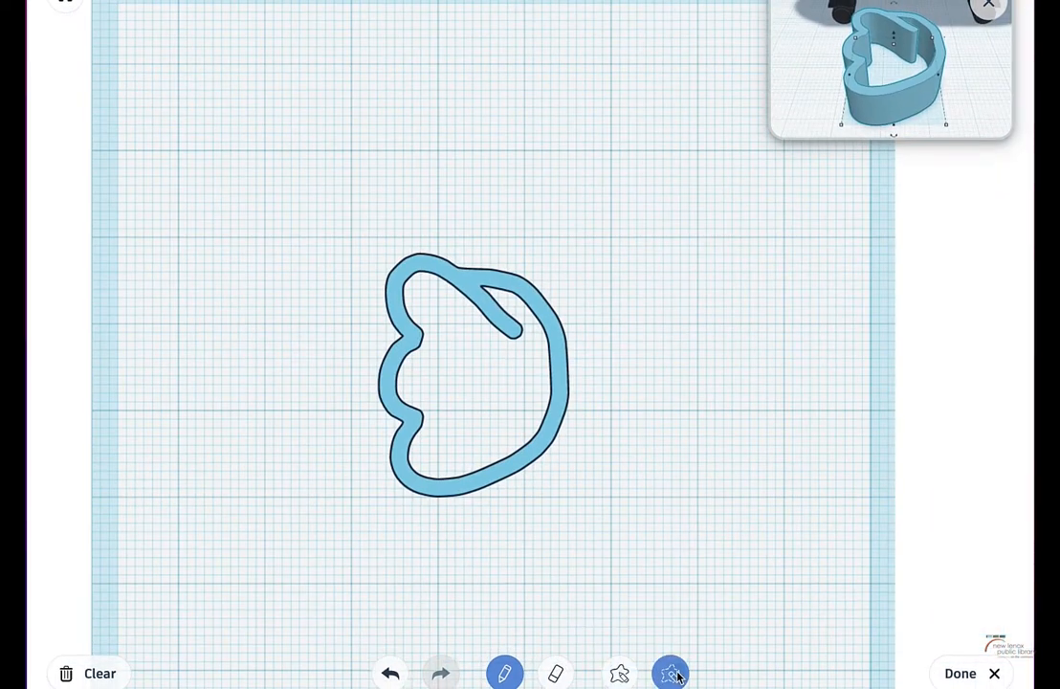
mouse_move(410, 356)
left_mouse_down()
mouse_move(425, 434)
mouse_move(502, 460)
mouse_move(494, 303)
mouse_move(539, 342)
mouse_move(513, 327)
mouse_move(524, 362)
mouse_move(428, 458)
mouse_move(405, 355)
mouse_move(499, 334)
mouse_move(421, 310)
mouse_move(448, 375)
mouse_move(445, 433)
mouse_move(509, 365)
mouse_move(487, 443)
mouse_move(512, 321)
mouse_move(546, 300)
mouse_move(525, 454)
mouse_move(445, 261)
mouse_move(508, 269)
mouse_move(455, 253)
left_mouse_up()
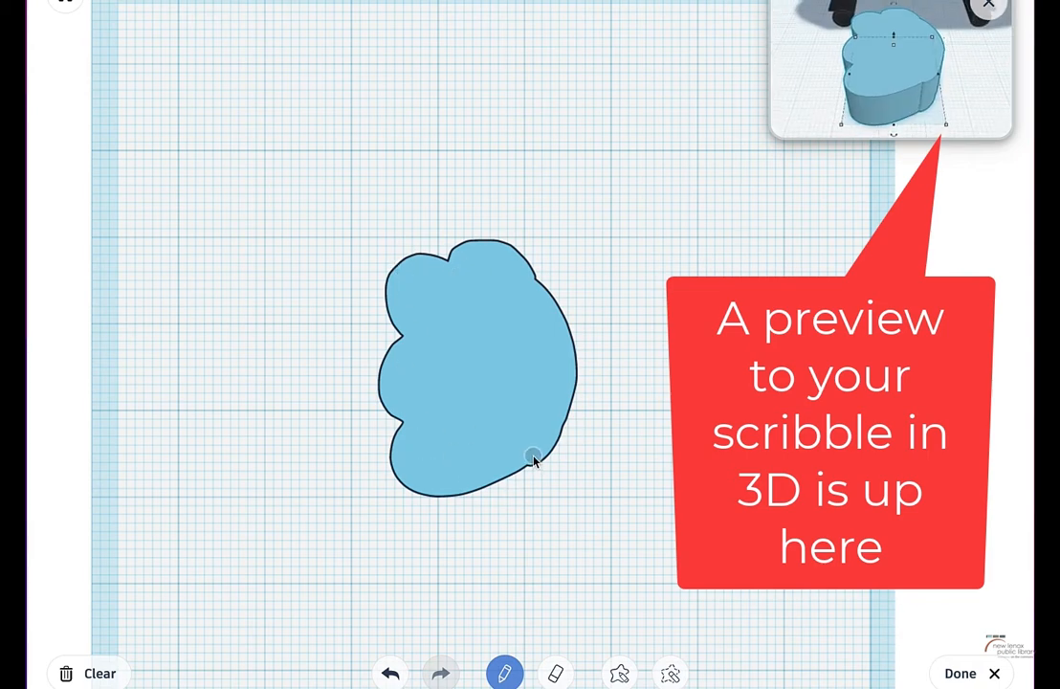
Step: Extend the fist outline with a fuller, rounder curve opposite the three lobes and finish the scribble
mouse_move(533, 462)
left_mouse_down()
mouse_move(513, 272)
mouse_move(540, 461)
mouse_move(542, 315)
mouse_move(568, 379)
mouse_move(584, 357)
left_mouse_up()
key("ctrl+z")
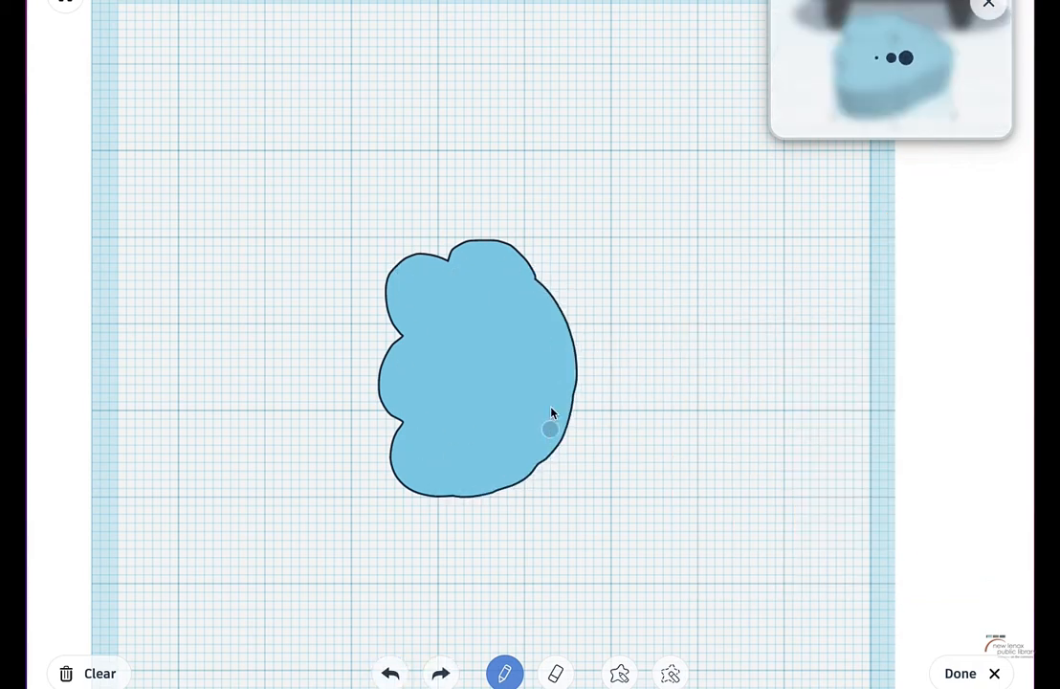
mouse_move(535, 284)
left_mouse_down()
mouse_move(591, 363)
mouse_move(531, 458)
left_mouse_up()
left_click_drag(556, 307, 575, 341)
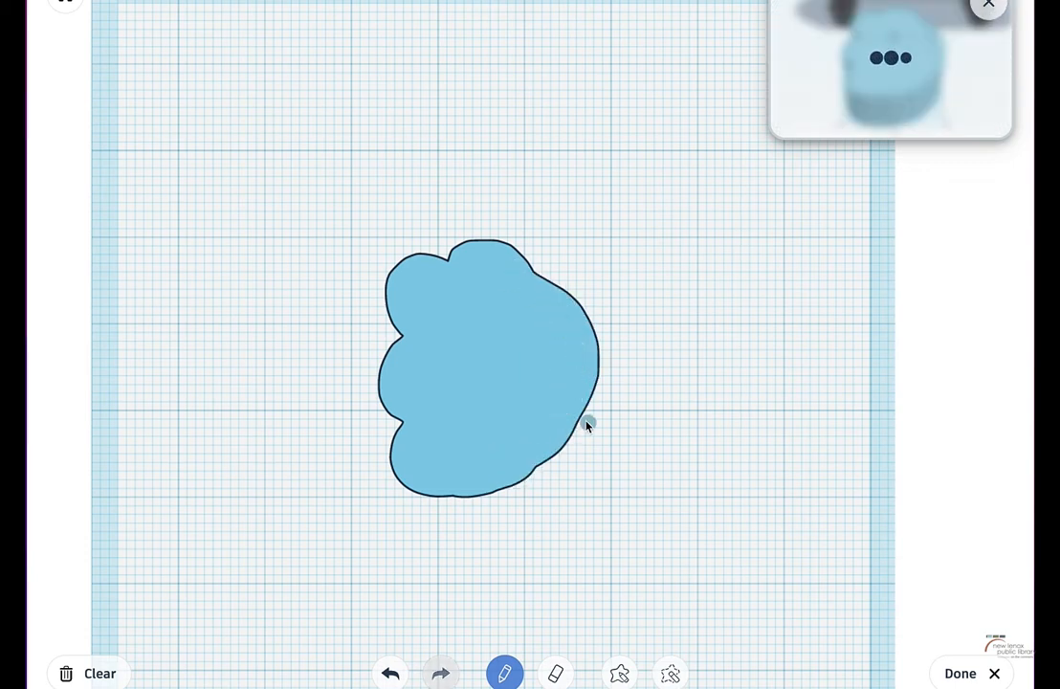
left_click_drag(502, 480, 564, 447)
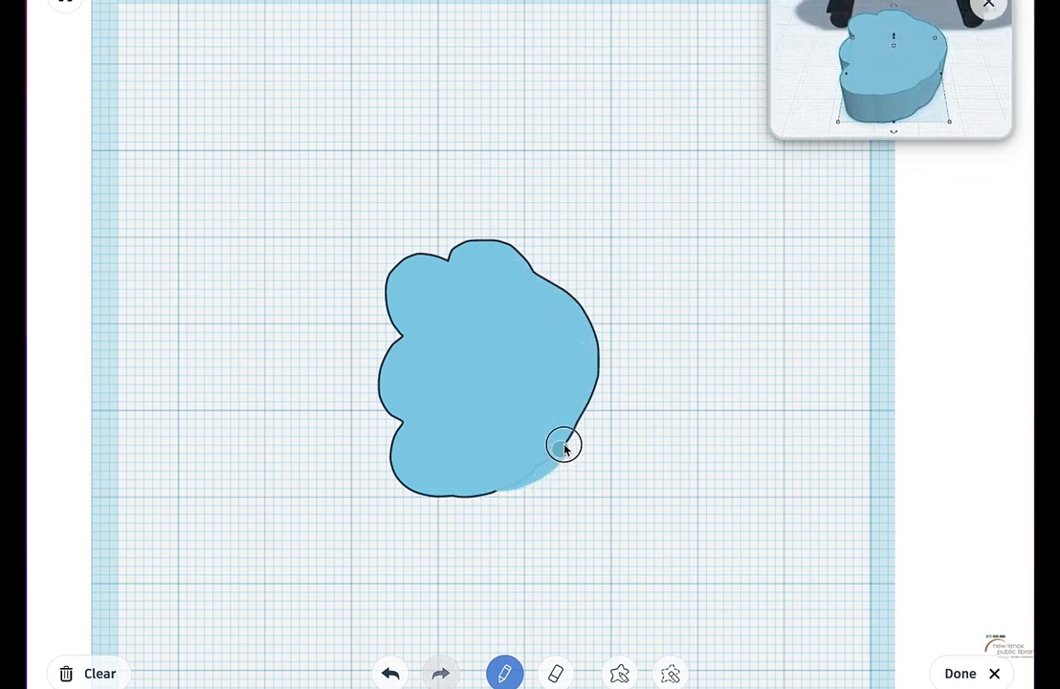
mouse_move(581, 387)
left_mouse_down()
mouse_move(582, 361)
mouse_move(577, 428)
mouse_move(532, 454)
left_mouse_up()
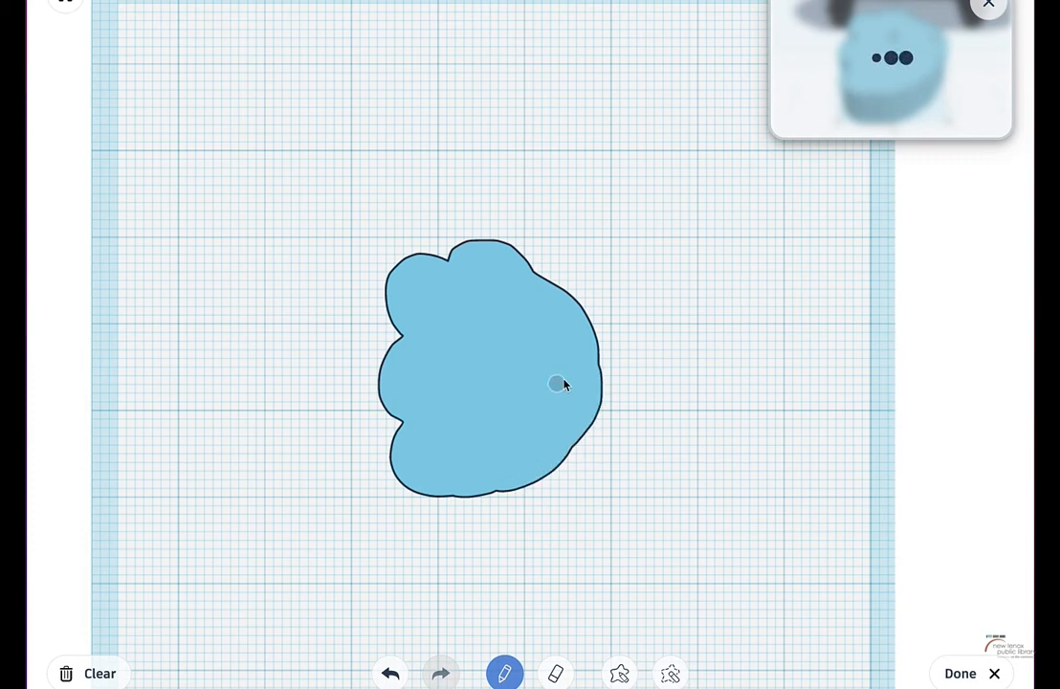
left_click(961, 674)
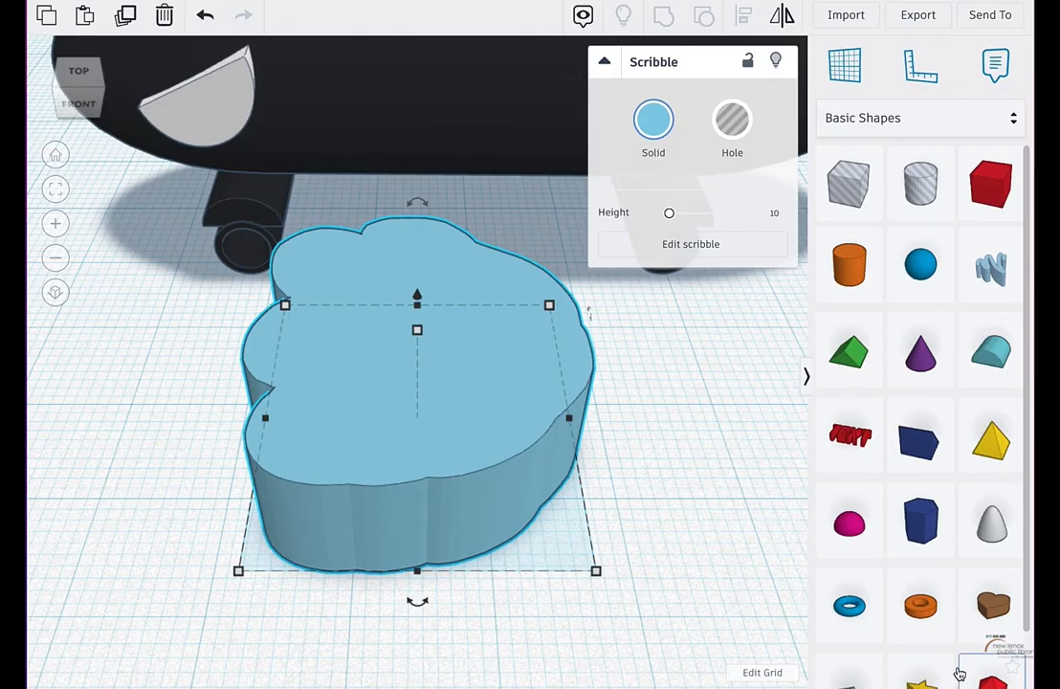
Step: Thin the fist scribble to a thickness of about 2.9 mm
mouse_move(467, 393)
right_mouse_down()
mouse_move(572, 406)
mouse_move(686, 310)
mouse_move(493, 413)
right_mouse_up()
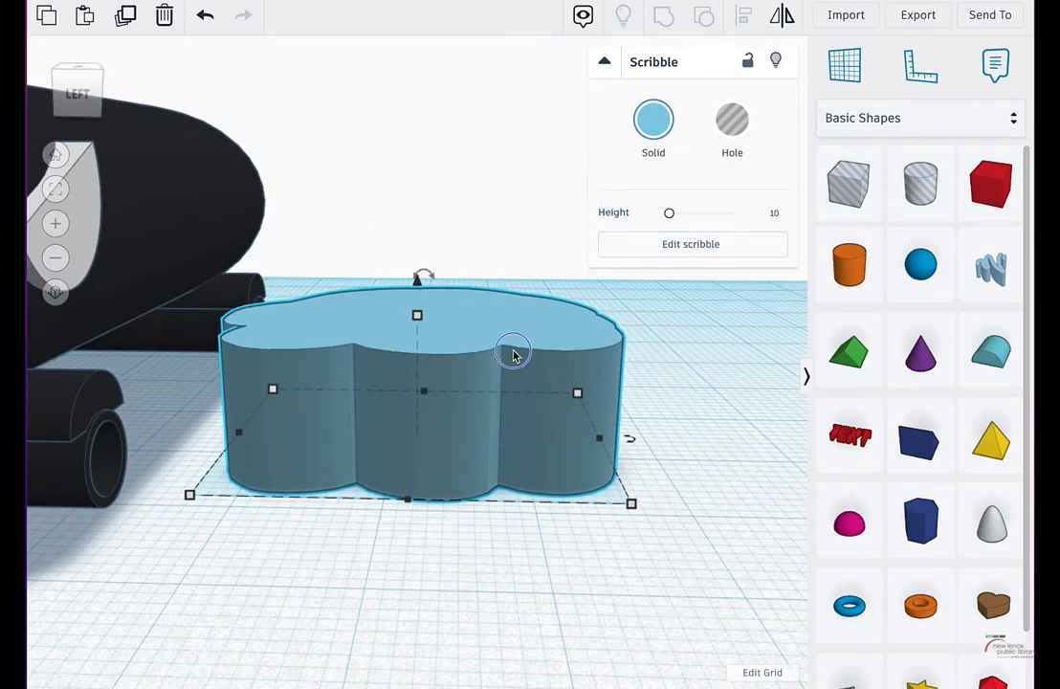
mouse_move(512, 355)
right_mouse_down()
mouse_move(479, 424)
mouse_move(513, 369)
mouse_move(551, 362)
mouse_move(565, 307)
right_mouse_up()
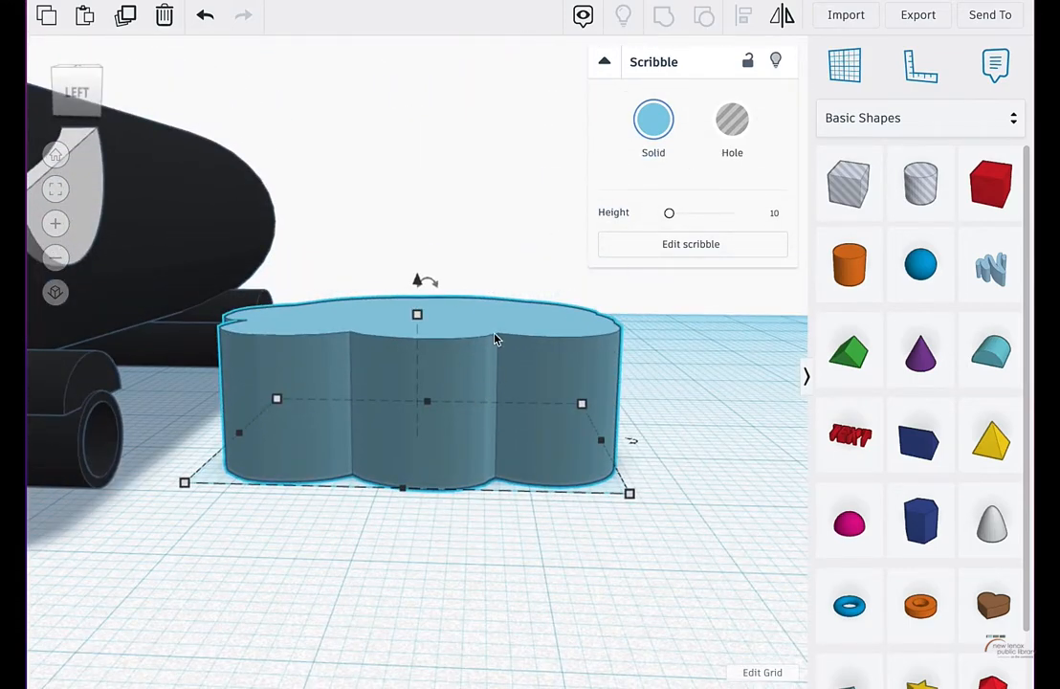
mouse_move(417, 279)
left_mouse_down()
mouse_move(355, 416)
mouse_move(404, 423)
left_mouse_up()
key("ctrl+z")
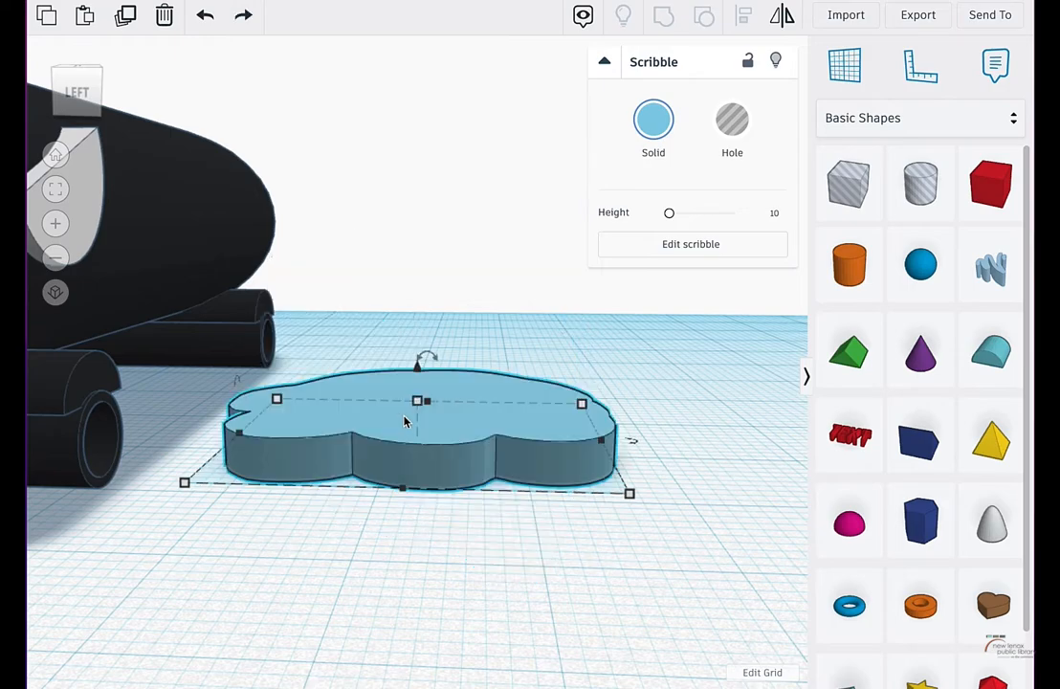
Step: Rotate the fist scribble 90° upright so its flat face is parallel to the car's side
mouse_move(427, 421)
right_mouse_down()
mouse_move(429, 487)
mouse_move(471, 409)
mouse_move(539, 494)
mouse_move(514, 530)
mouse_move(419, 360)
right_mouse_up()
mouse_move(419, 360)
left_mouse_down()
mouse_move(490, 374)
mouse_move(507, 401)
left_mouse_up()
right_click_drag(506, 400, 226, 381)
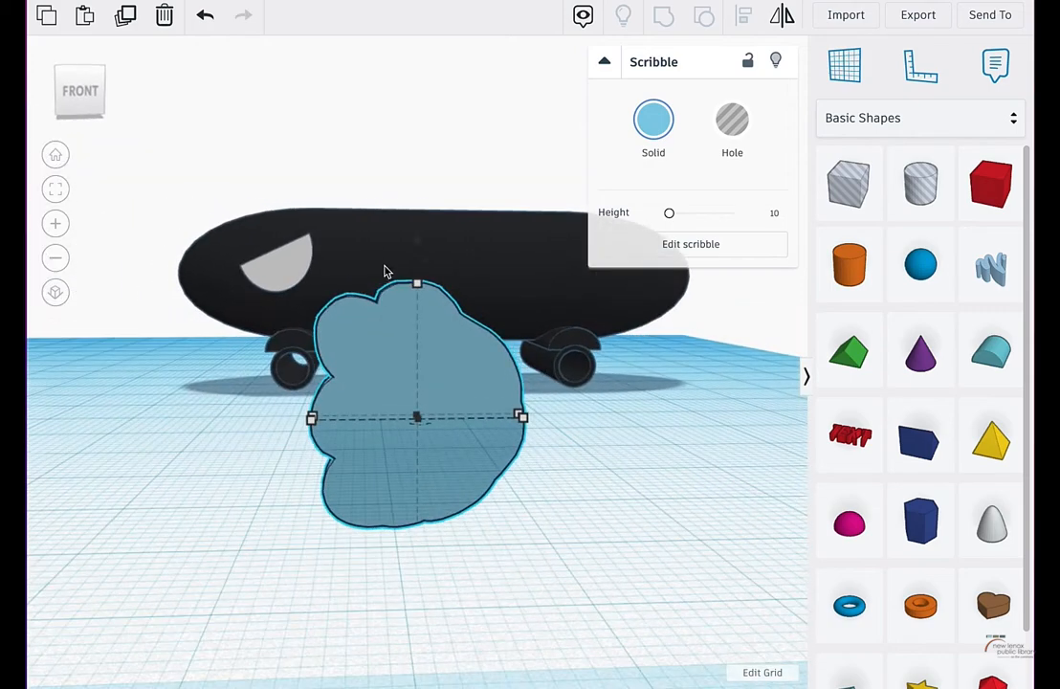
Step: Shrink the upright fist to about 16.5 mm wide and 20.3 mm tall
left_click_drag(419, 308, 419, 345)
key("ctrl+z")
left_click_drag(416, 281, 412, 361)
left_click_drag(310, 417, 392, 421)
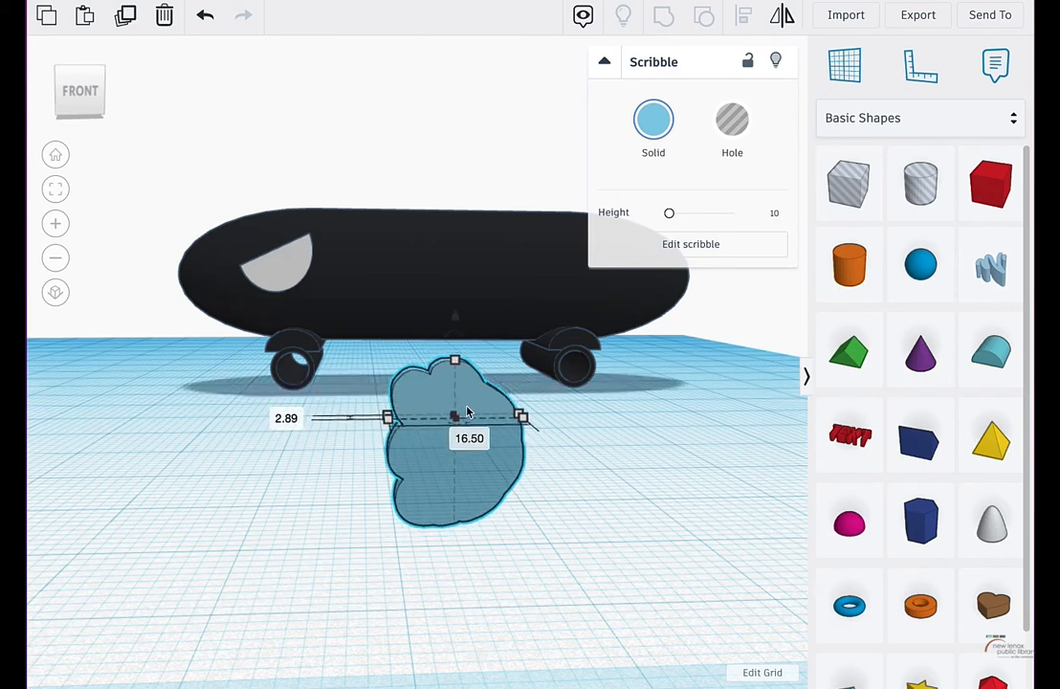
Step: Move the fist up against the side of the black body, behind the white eye
mouse_move(467, 412)
left_mouse_down()
mouse_move(407, 367)
mouse_move(402, 374)
mouse_move(384, 204)
left_mouse_up()
mouse_move(331, 454)
right_mouse_down()
mouse_move(360, 437)
mouse_move(392, 485)
mouse_move(383, 471)
right_mouse_up()
scroll(313, 428, "down", 2)
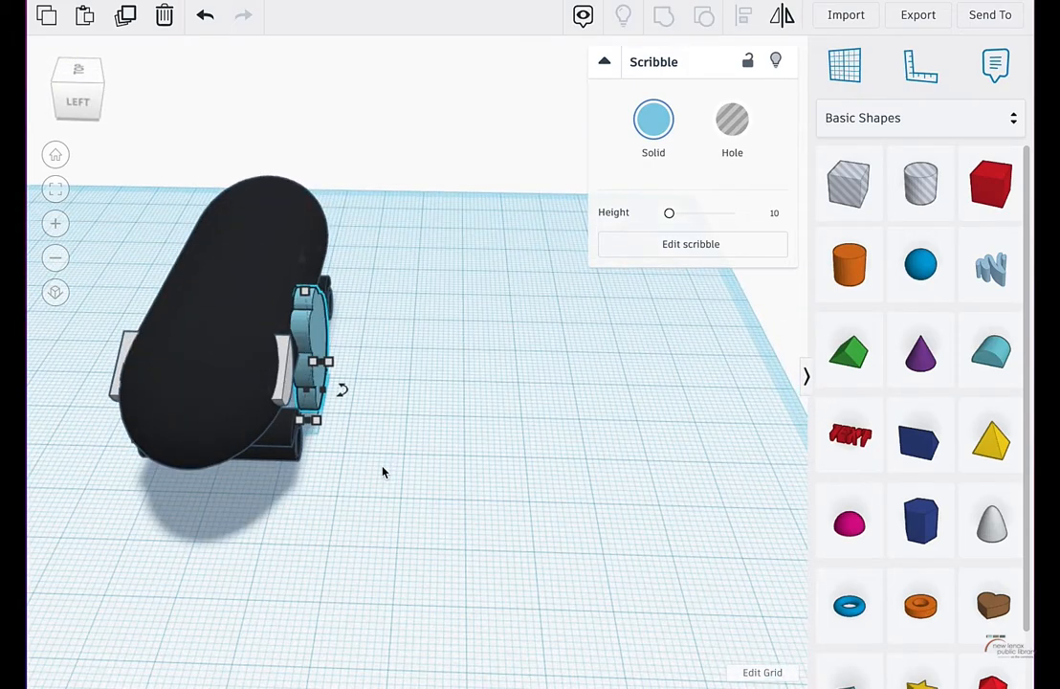
Step: Reduce the fist's height to 14 mm and raise it 6 mm, to 9 mm above the workplane
right_click_drag(417, 289, 373, 270)
scroll(380, 274, "up", 3)
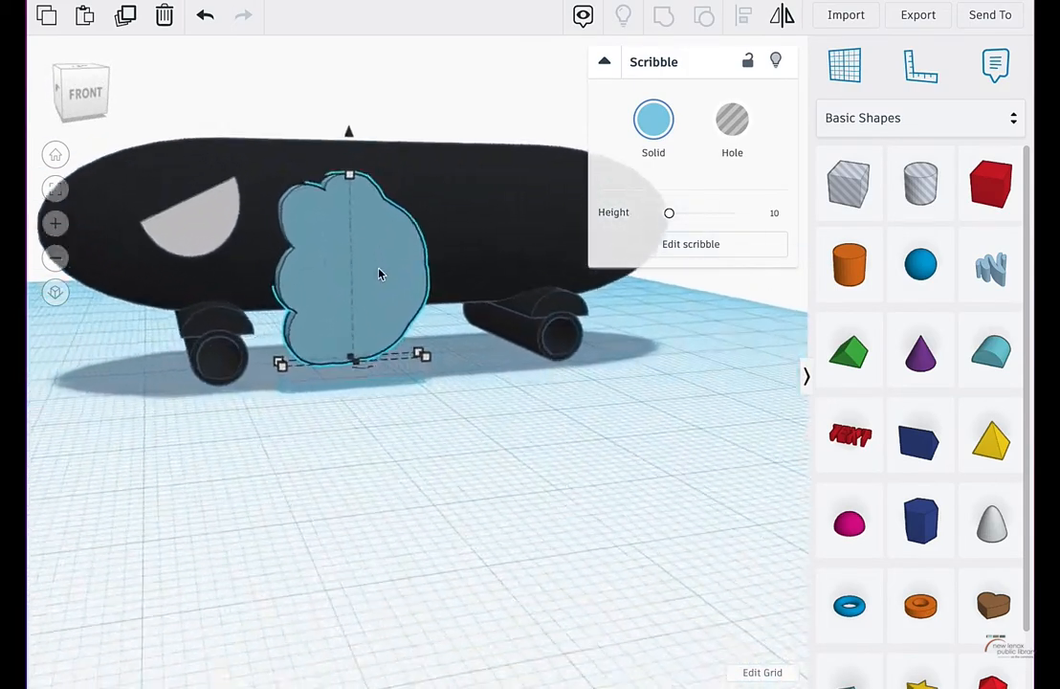
scroll(325, 244, "up", 5)
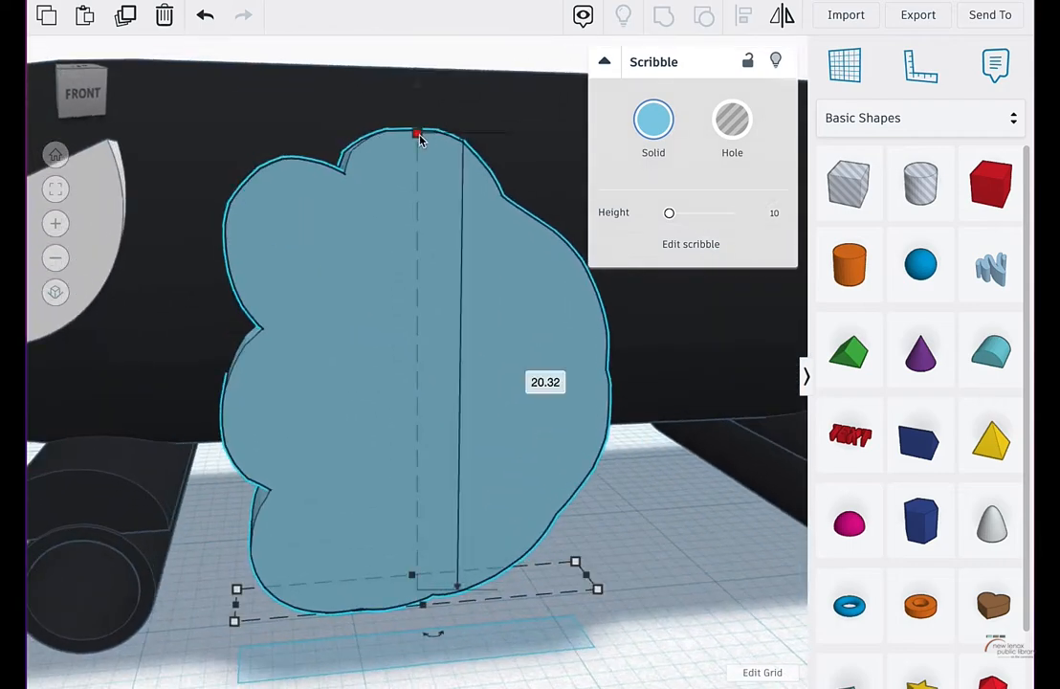
left_click_drag(418, 139, 427, 286)
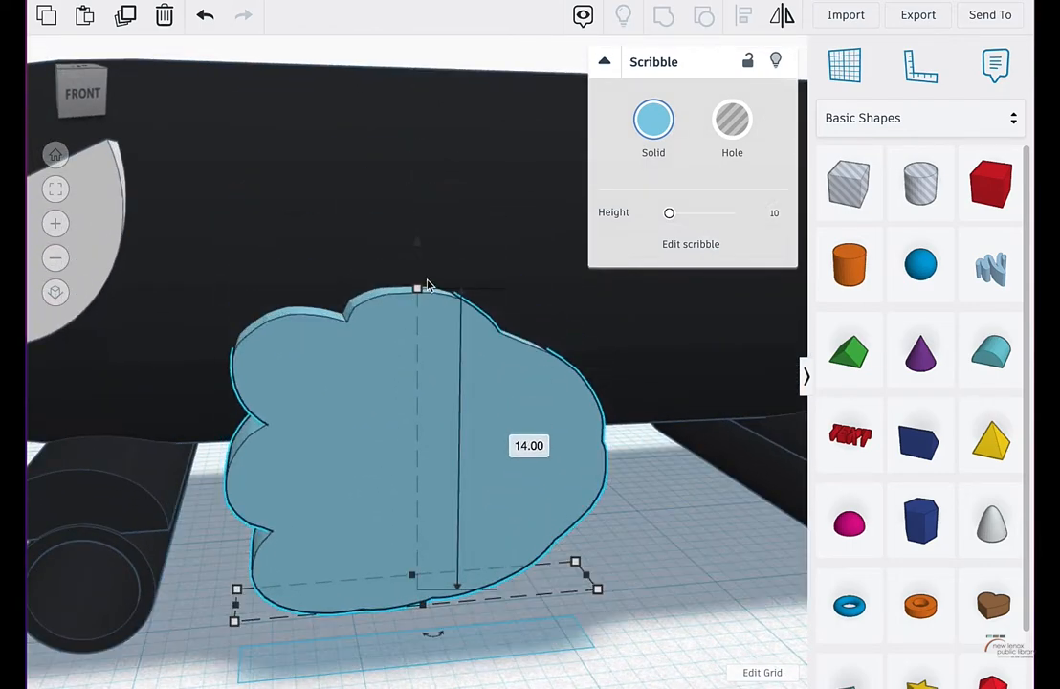
right_click_drag(393, 342, 450, 359)
scroll(374, 273, "down", 3)
left_click_drag(417, 285, 411, 197)
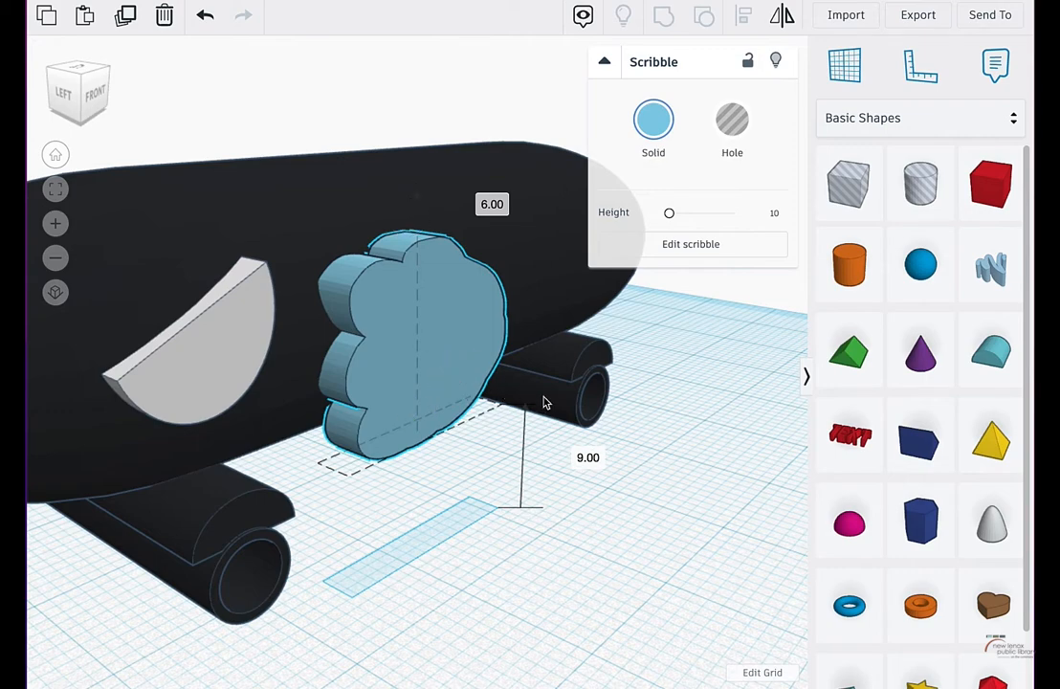
Step: Resize the fist on the car's side to 12.5 mm wide and 1.89 mm thick
left_click_drag(587, 381, 574, 379)
left_click_drag(416, 369, 414, 194)
right_click_drag(599, 490, 517, 464)
left_click_drag(547, 440, 476, 434)
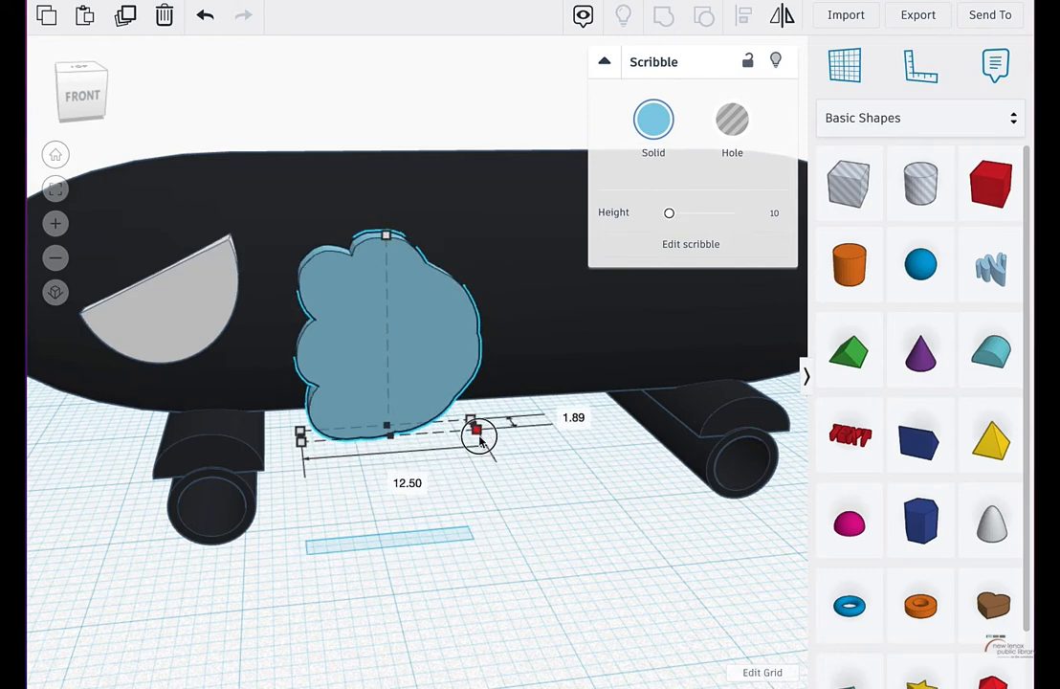
Step: Reduce the fist's height to 9 mm and open that height value for editing
right_click_drag(449, 494, 373, 306)
left_click_drag(393, 280, 389, 339)
left_click(477, 371)
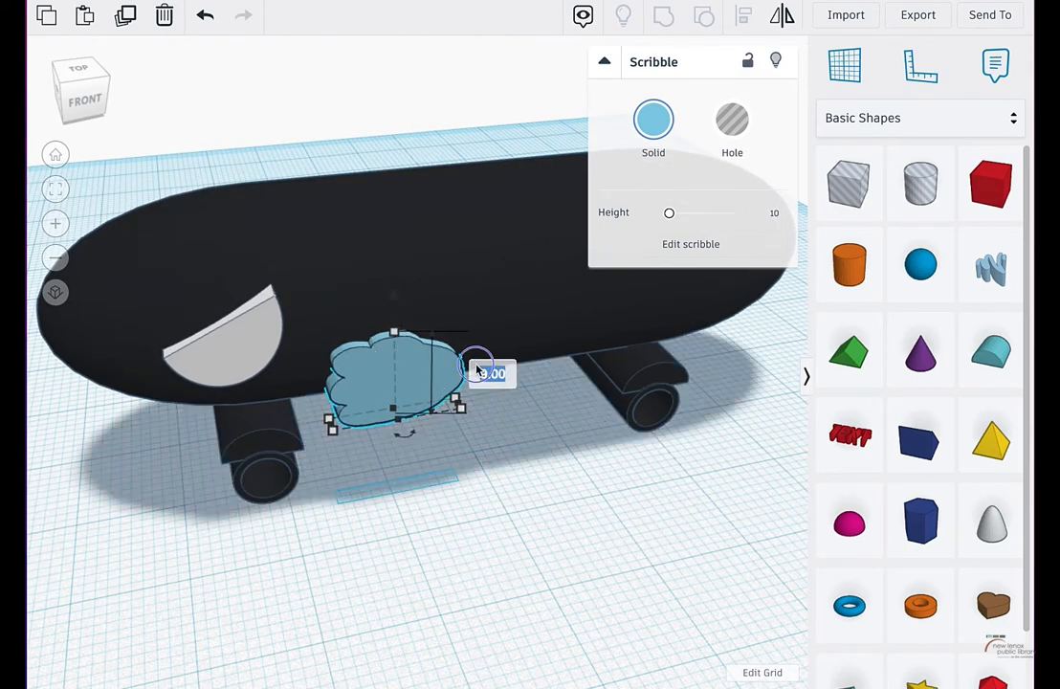
Step: Shorten the cloud-shaped scribble and raise it along the side of the black body
mouse_move(497, 445)
right_mouse_down()
mouse_move(490, 390)
mouse_move(429, 399)
mouse_move(481, 496)
mouse_move(466, 413)
right_mouse_up()
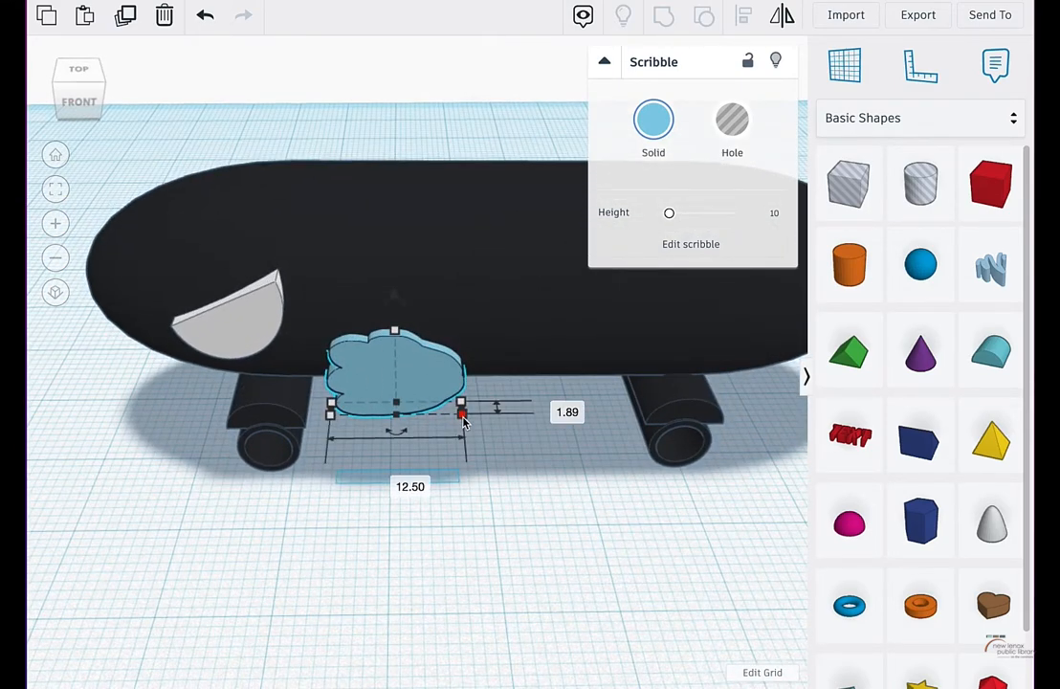
left_click_drag(463, 419, 440, 413)
mouse_move(457, 486)
right_mouse_down()
mouse_move(640, 388)
mouse_move(527, 459)
mouse_move(556, 464)
mouse_move(458, 468)
mouse_move(527, 525)
mouse_move(575, 537)
mouse_move(569, 544)
mouse_move(438, 430)
mouse_move(487, 501)
mouse_move(420, 315)
right_mouse_up()
left_click_drag(395, 289, 390, 254)
mouse_move(469, 480)
right_mouse_down()
mouse_move(488, 447)
mouse_move(504, 461)
mouse_move(447, 476)
mouse_move(501, 492)
mouse_move(520, 476)
mouse_move(478, 419)
mouse_move(421, 419)
mouse_move(399, 366)
mouse_move(471, 488)
mouse_move(445, 405)
right_mouse_up()
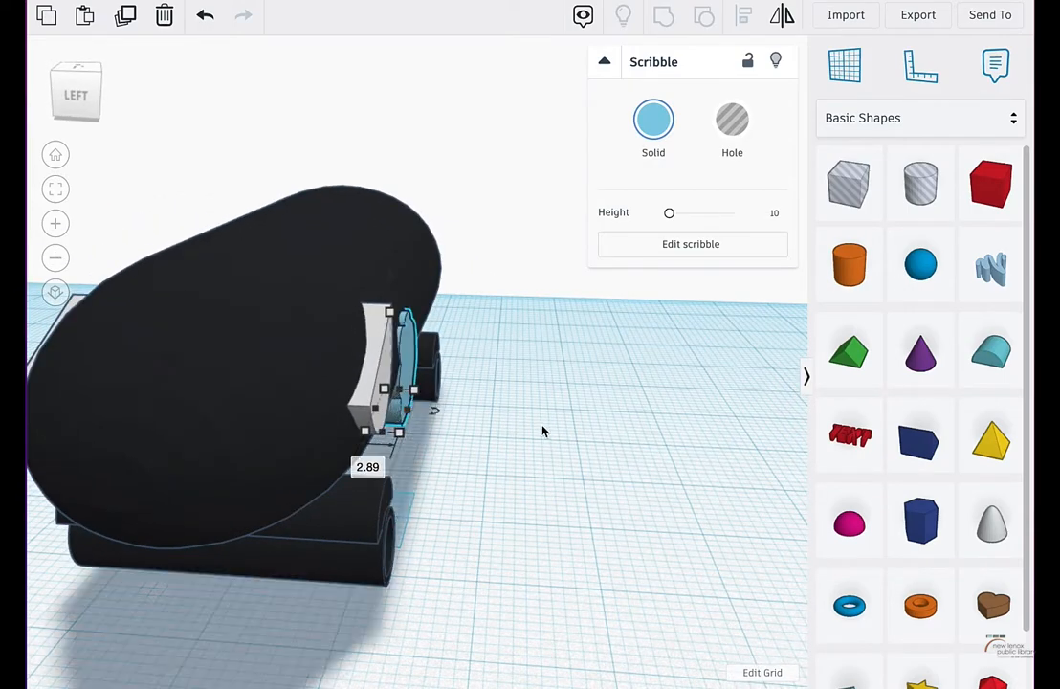
Step: Extend the scribble's depth to about 3.89 mm so it reaches the side of the black body
mouse_move(541, 431)
right_mouse_down()
mouse_move(391, 402)
mouse_move(509, 447)
mouse_move(422, 427)
right_mouse_up()
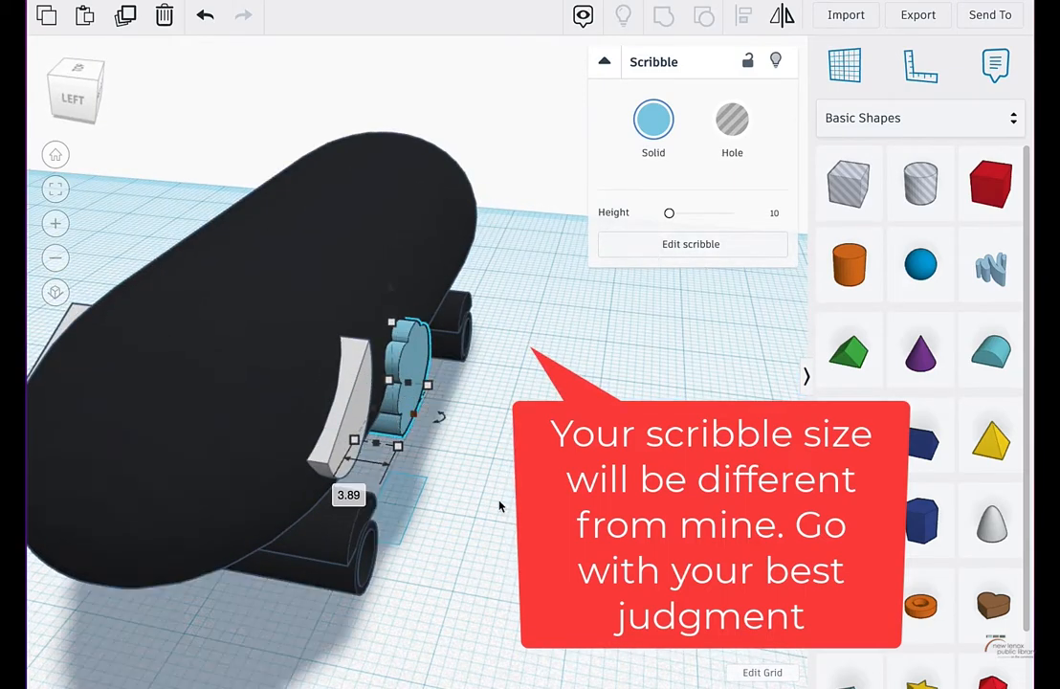
right_click_drag(500, 504, 406, 459)
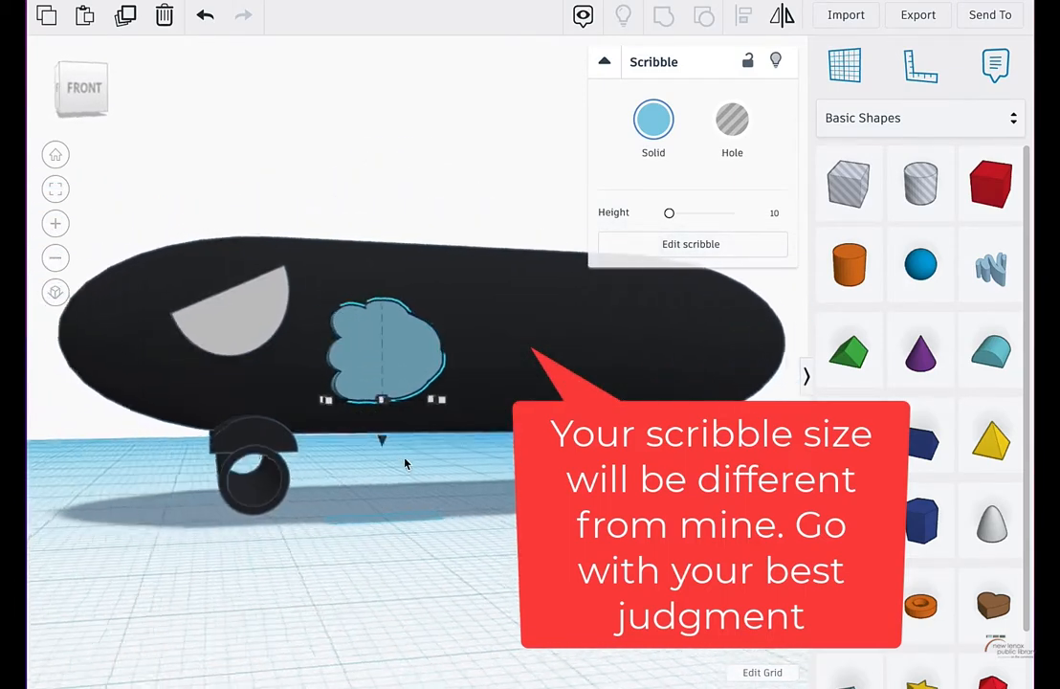
mouse_move(413, 402)
right_mouse_down()
mouse_move(414, 514)
mouse_move(436, 425)
right_mouse_up()
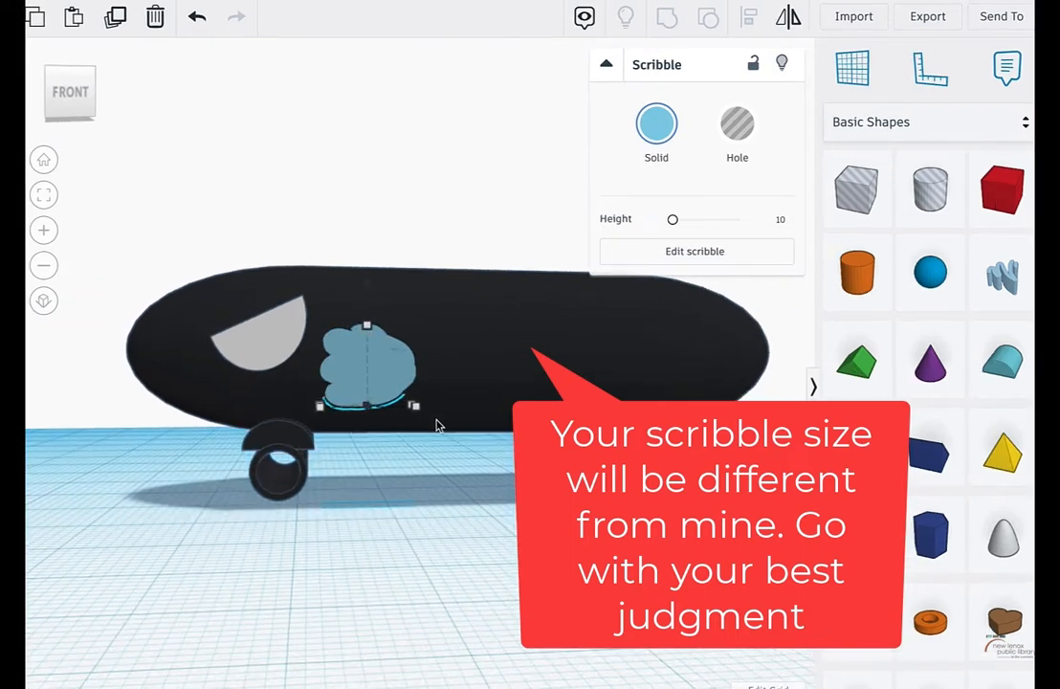
right_click_drag(519, 450, 532, 502)
Step: Change the scribble's solid color to the white preset
left_click(657, 146)
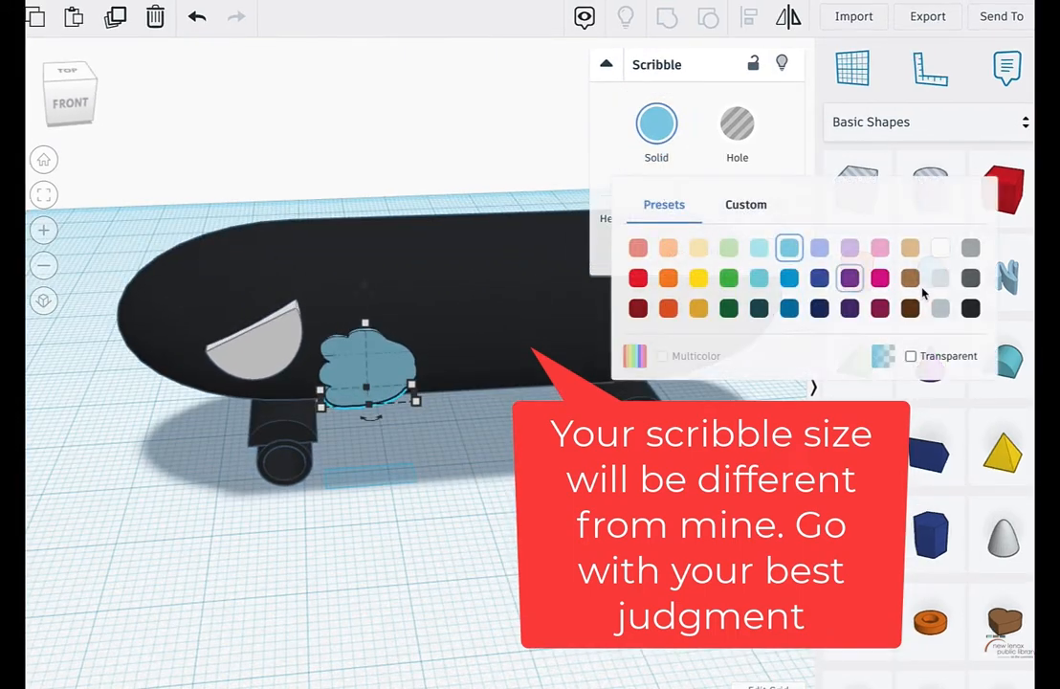
left_click(947, 249)
right_click_drag(515, 471, 466, 477)
left_click(930, 127)
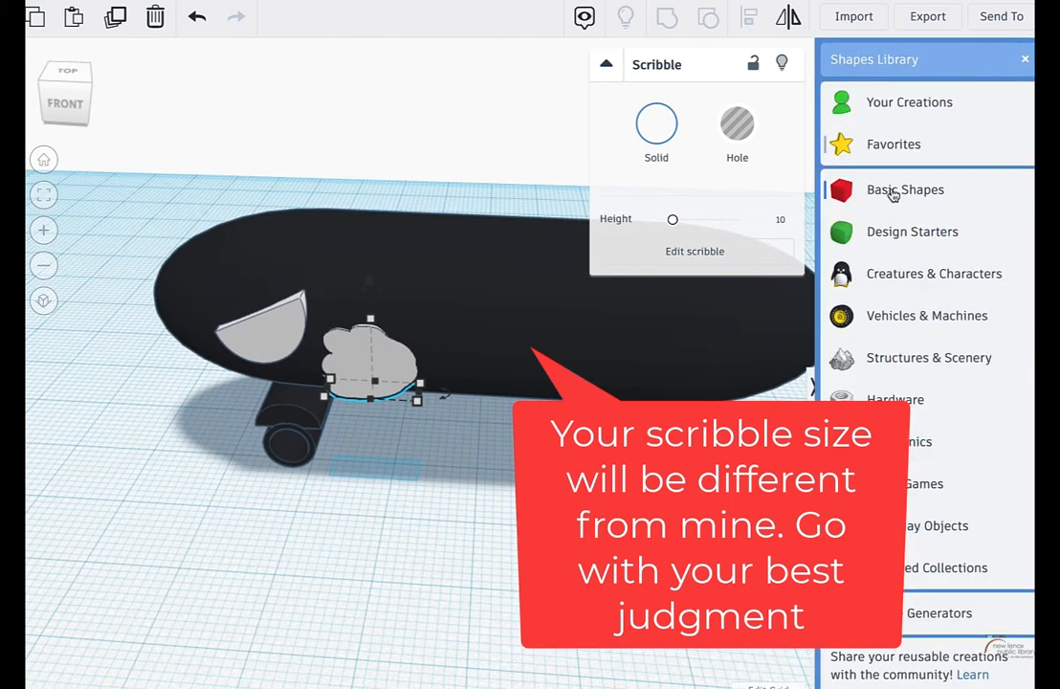
left_click(909, 568)
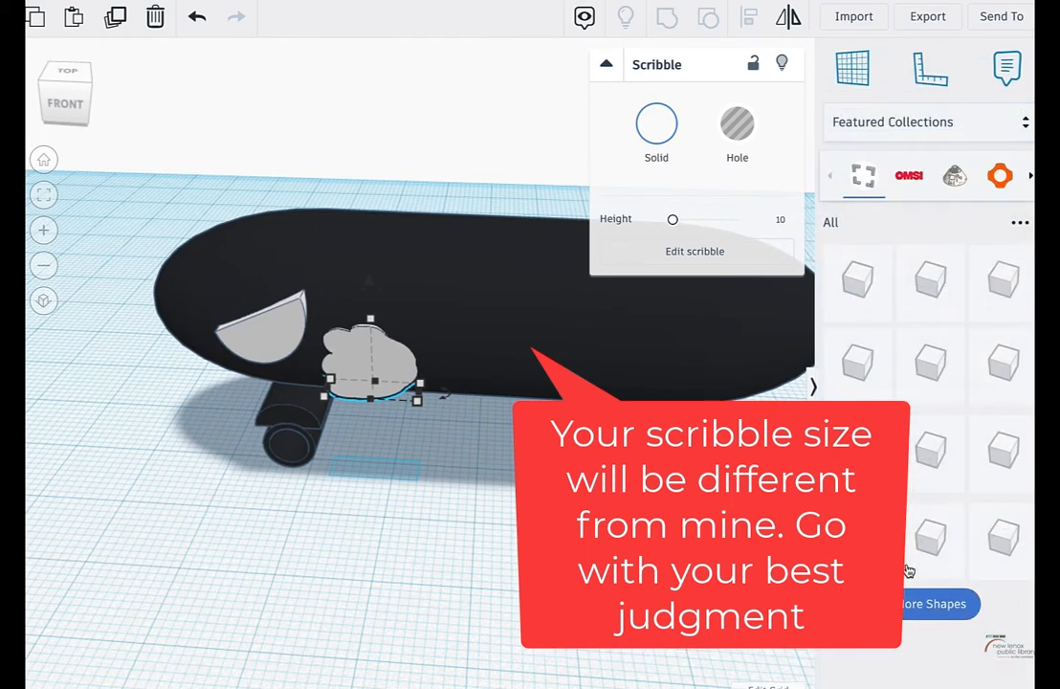
left_click(914, 124)
left_click(916, 526)
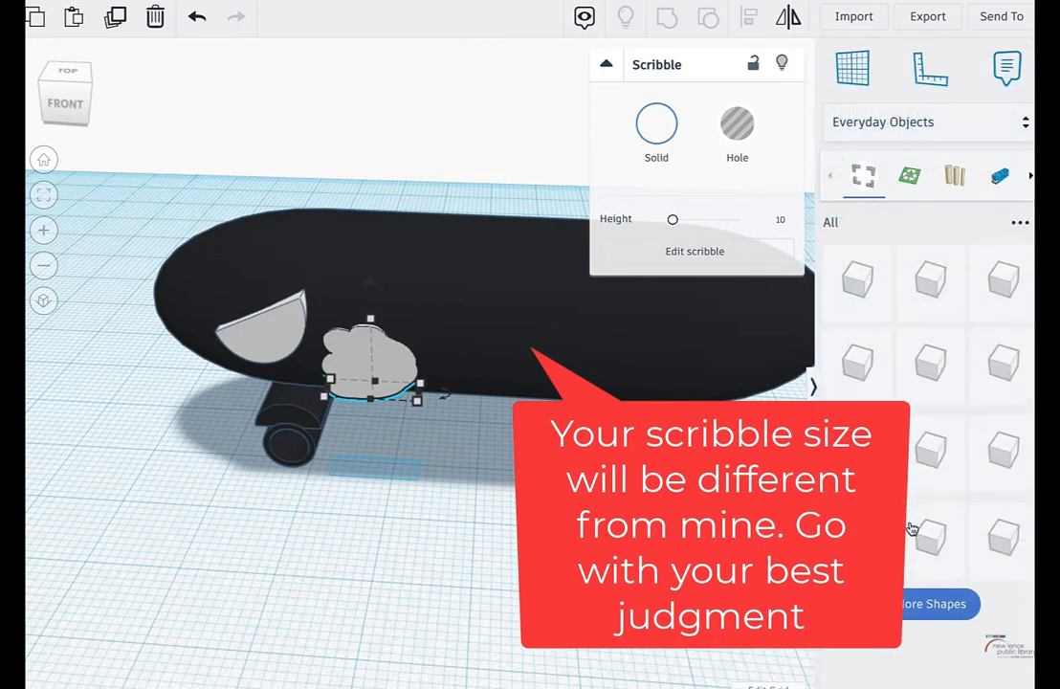
Step: Add a Bent Pipe from the Shape Generators library to the workplane in front of the black body
left_click(904, 122)
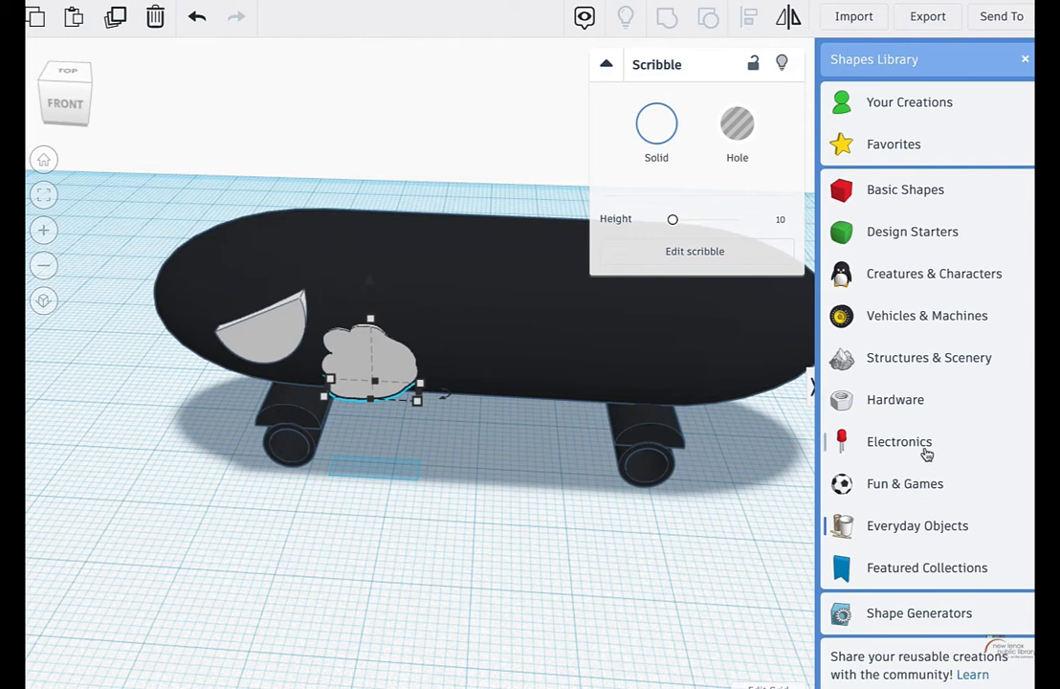
left_click(918, 614)
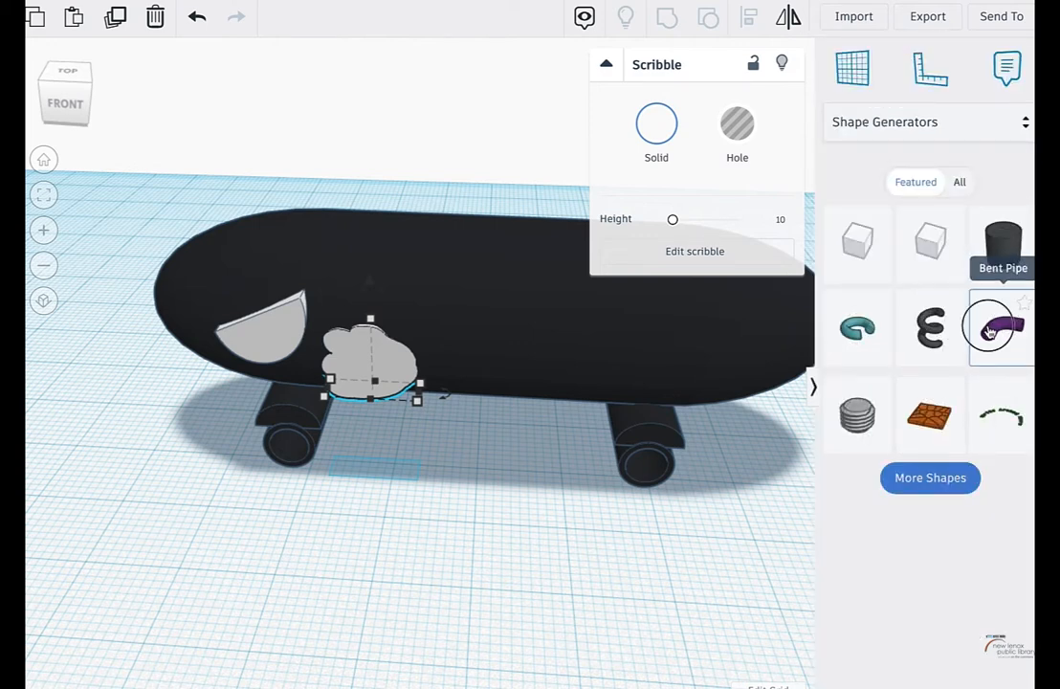
mouse_move(989, 337)
left_mouse_down()
mouse_move(707, 474)
mouse_move(428, 474)
mouse_move(371, 576)
mouse_move(289, 587)
left_mouse_up()
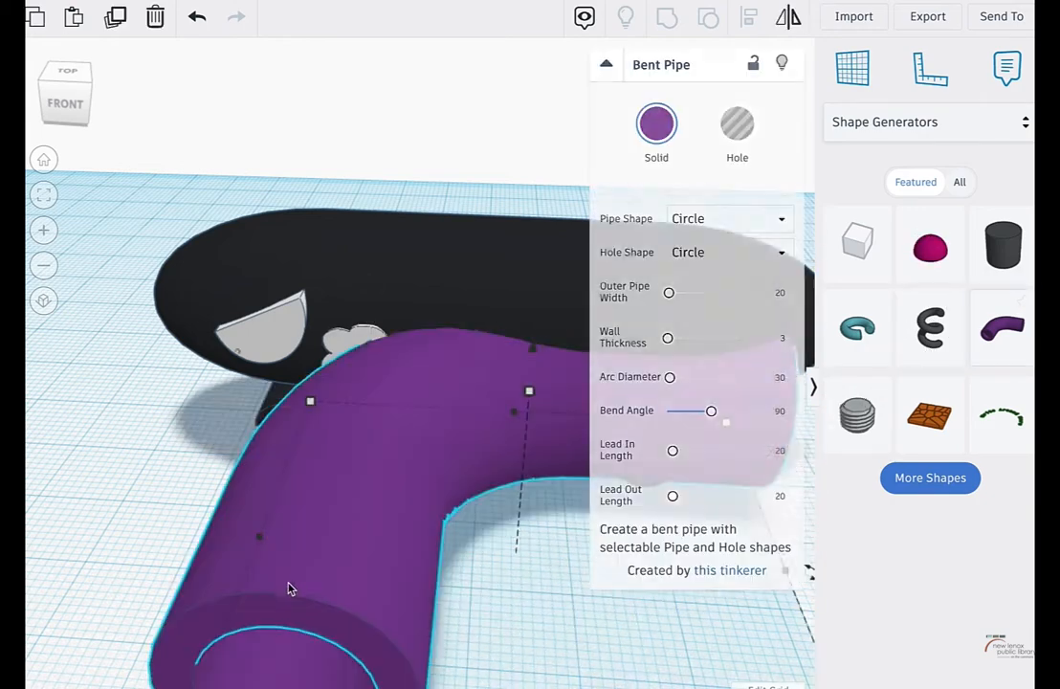
scroll(399, 390, "down", 3)
right_click_drag(442, 567, 424, 596)
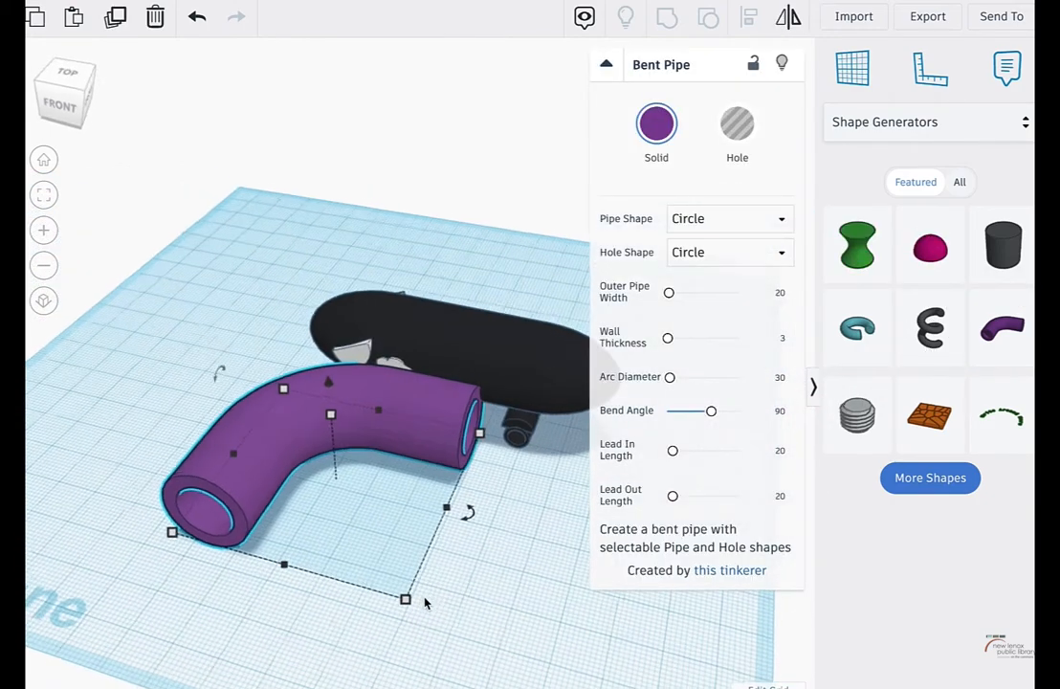
Step: Turn the bent pipe around on the workplane and stand one end upright with a -90° rotation
right_click_drag(490, 547, 509, 489)
left_click_drag(497, 496, 316, 559)
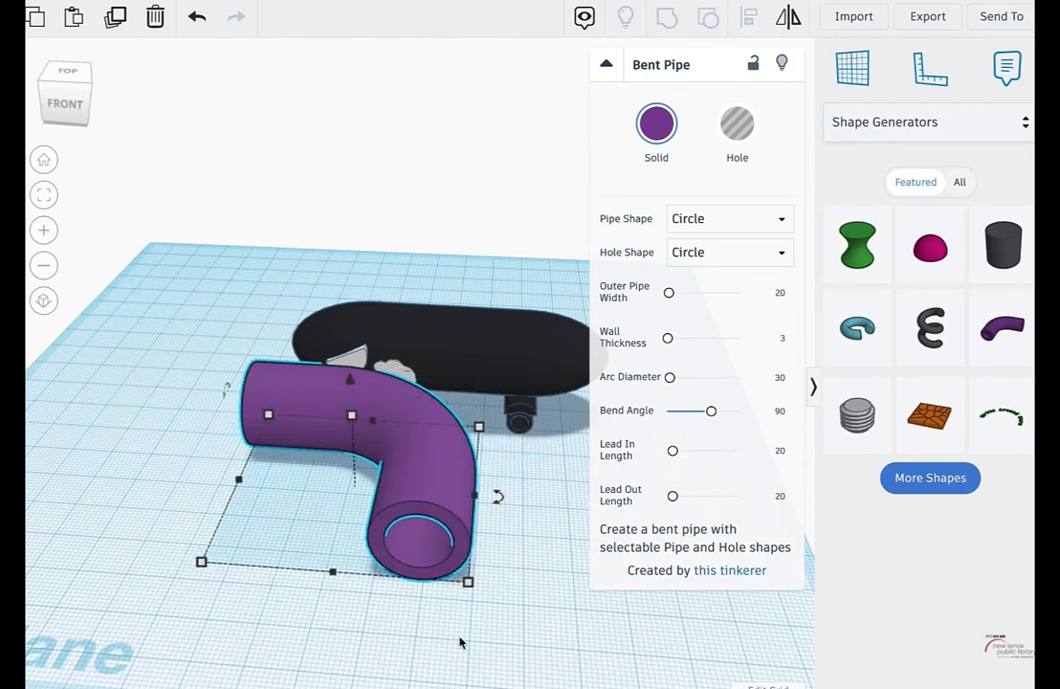
right_click_drag(459, 639, 541, 356)
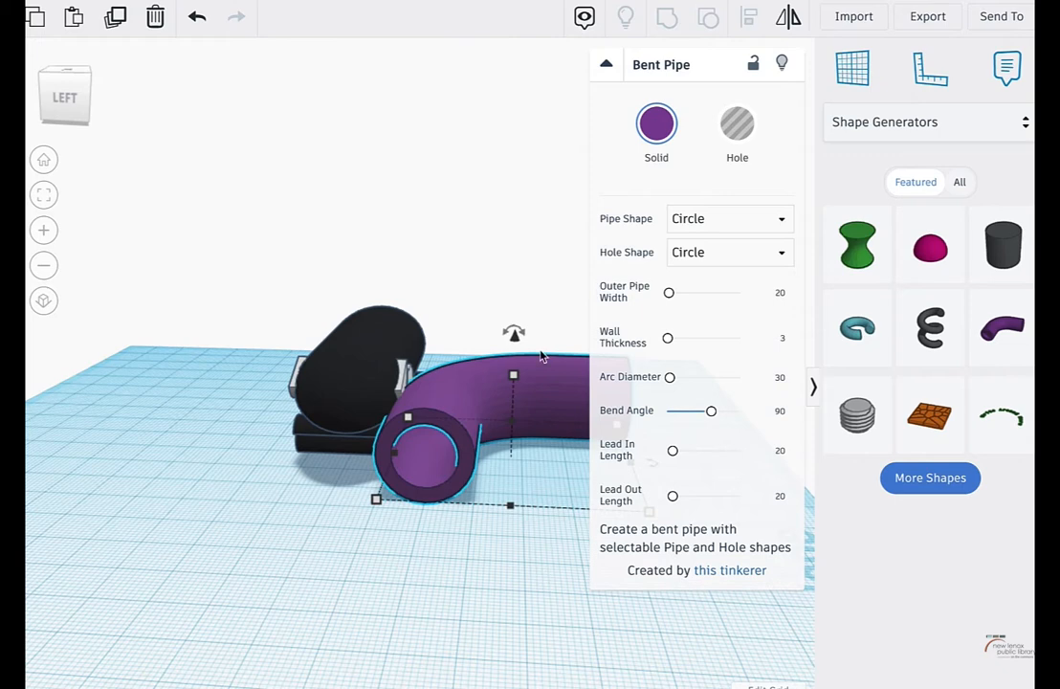
left_click(606, 65)
left_click_drag(514, 325, 498, 323)
left_click_drag(472, 323, 395, 377)
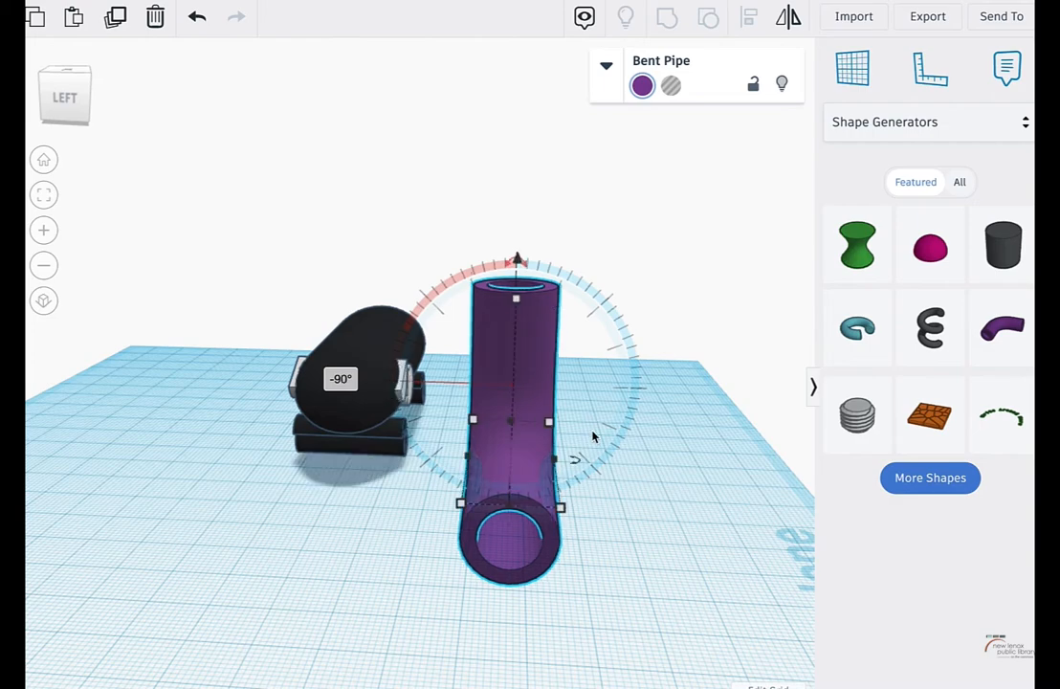
scroll(591, 422, "up", 5)
scroll(591, 421, "down", 4)
left_click(634, 491)
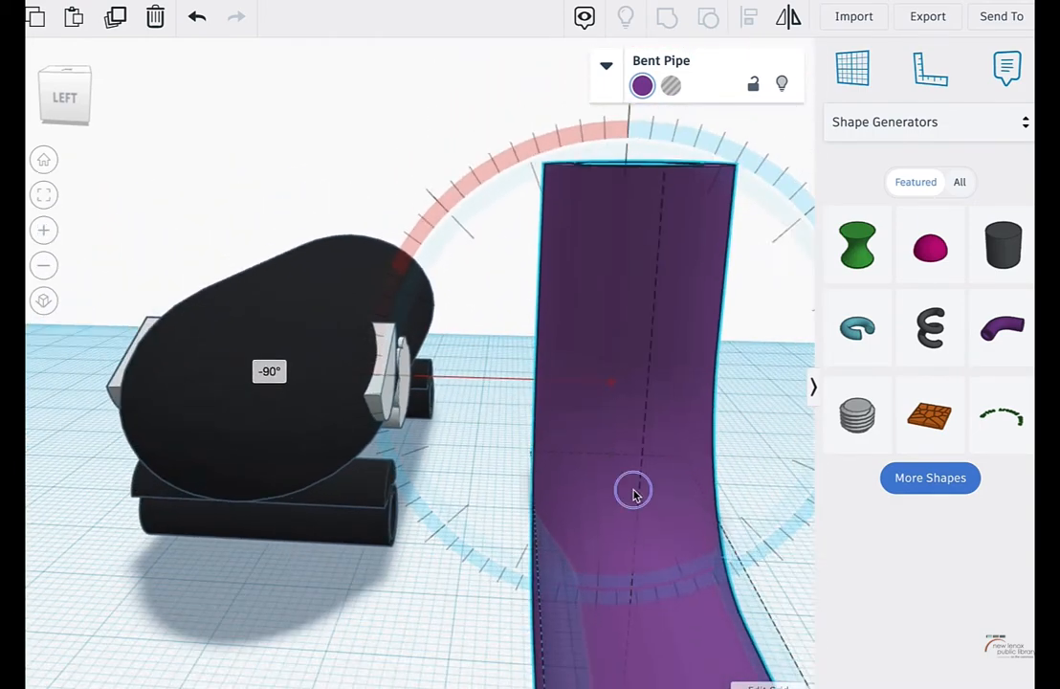
scroll(632, 492, "down", 4)
left_click_drag(632, 493, 588, 495)
key("ctrl+z")
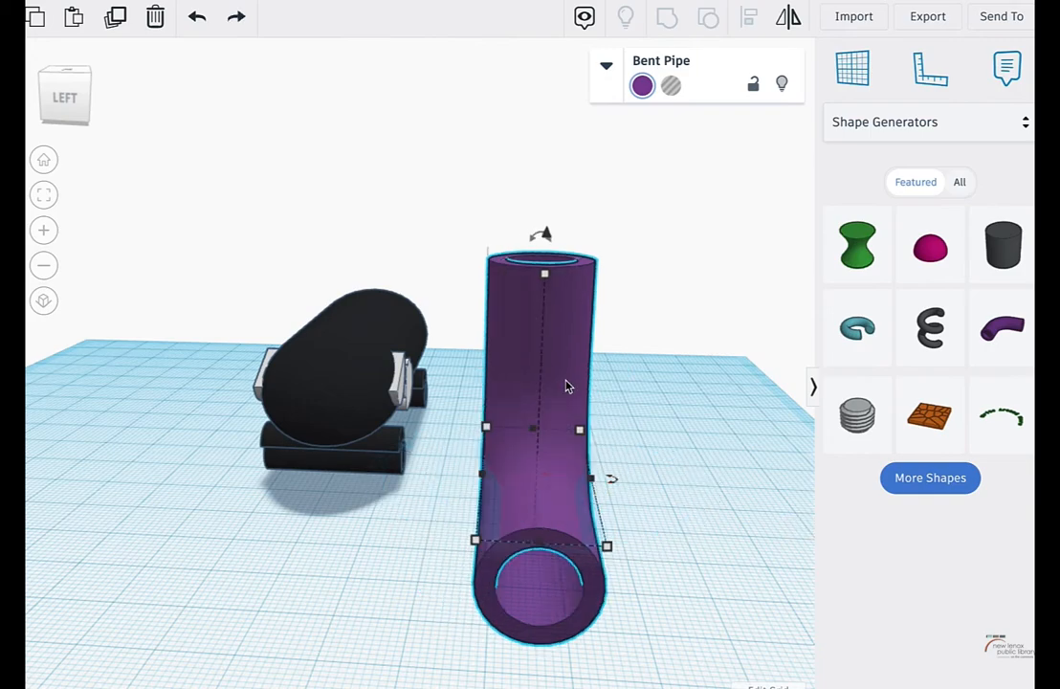
Step: Move the bent pipe across the workplane until it lies close beside the black body
right_click_drag(567, 382, 529, 485)
left_click_drag(529, 485, 478, 414)
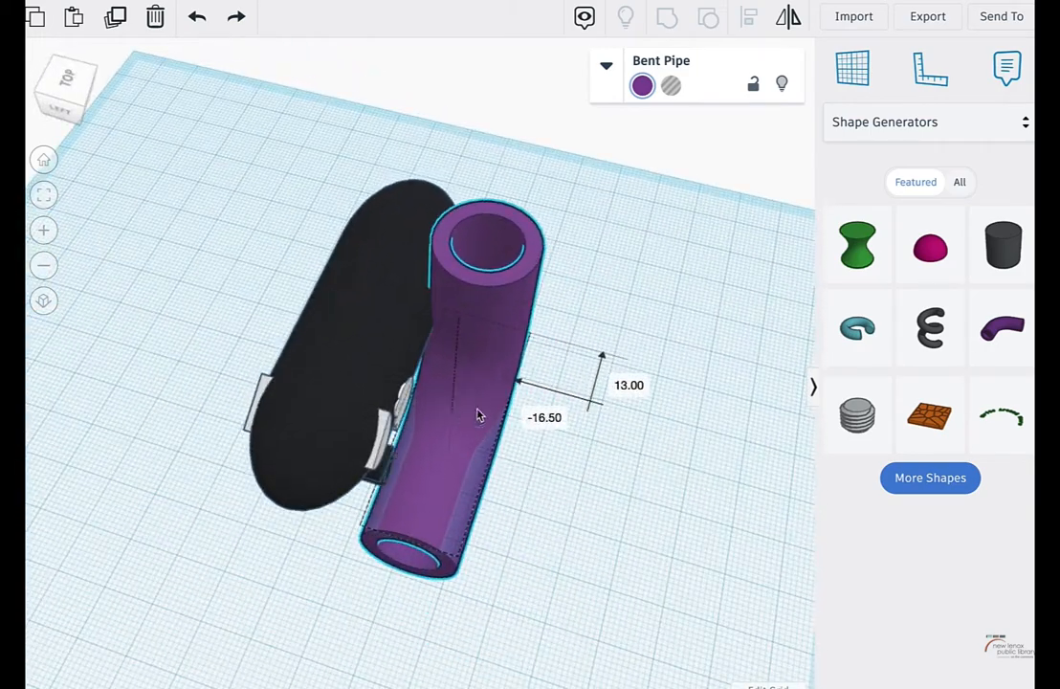
left_click_drag(623, 519, 627, 519)
right_click_drag(627, 519, 620, 512)
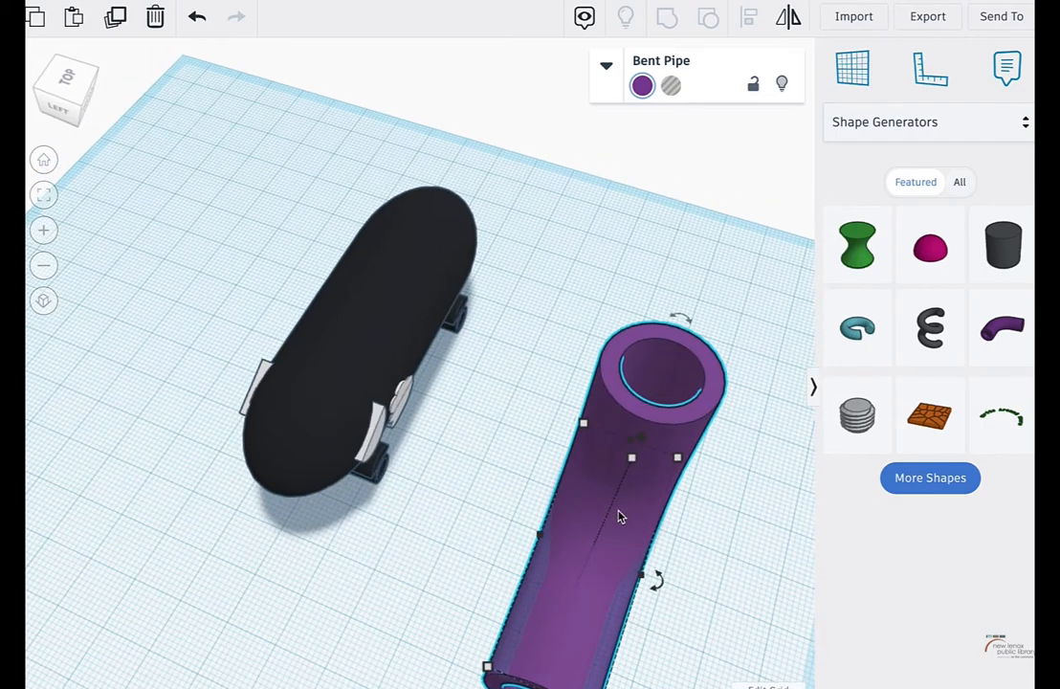
key("ctrl+z")
left_click_drag(541, 495, 482, 416)
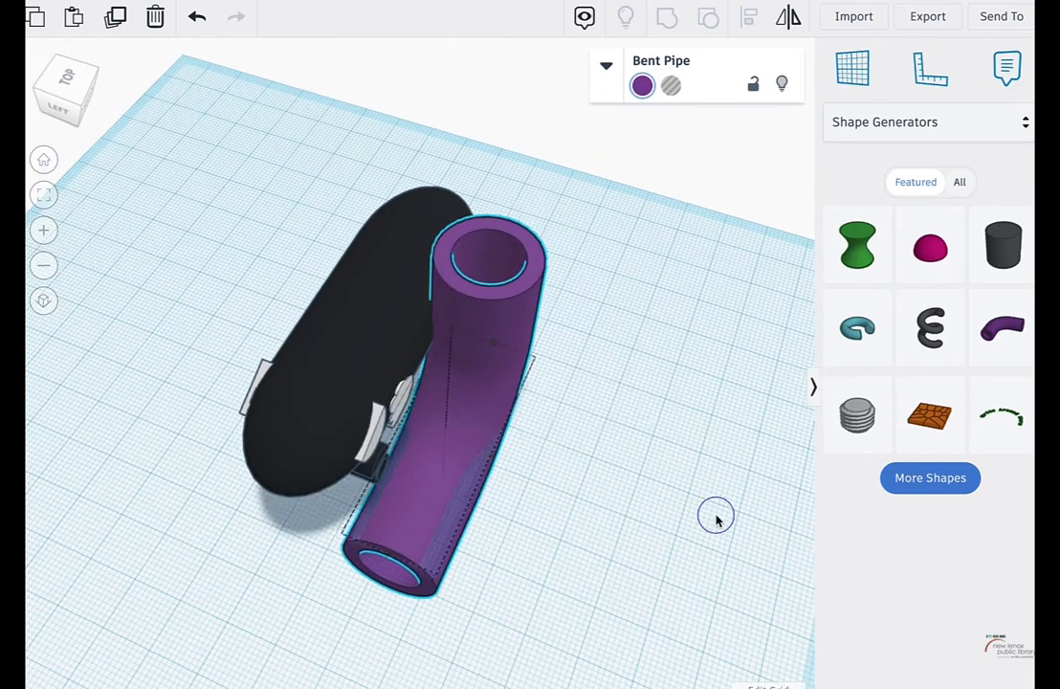
Step: Resize the bent pipe to 10 mm high, 10 mm long and 10 mm wide
right_click_drag(715, 516, 532, 372)
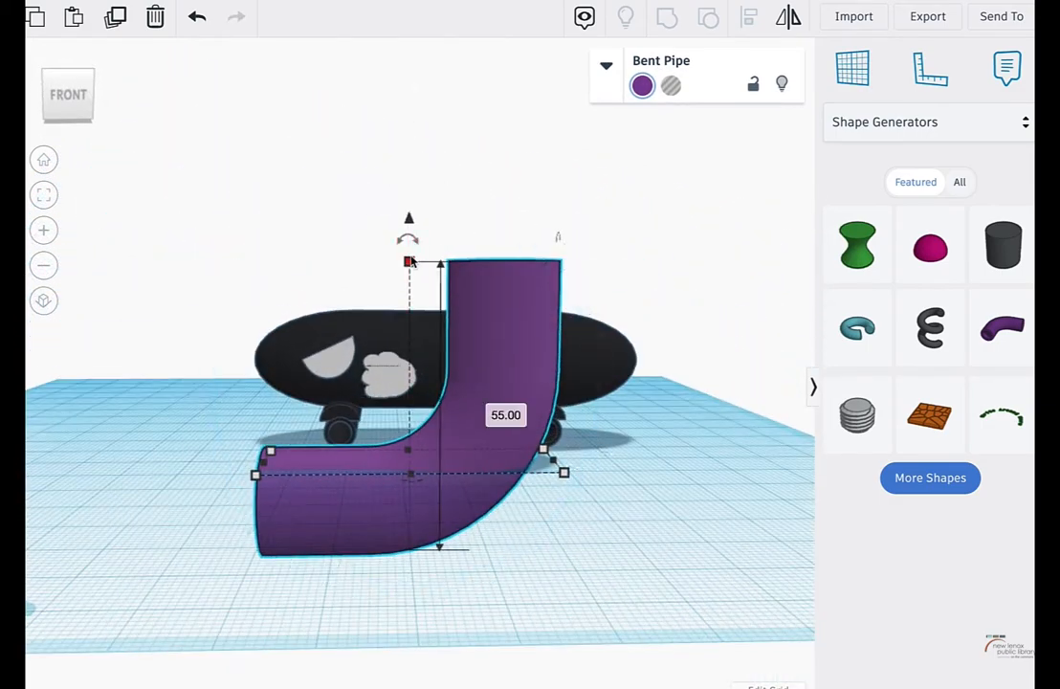
scroll(453, 367, "down", 2)
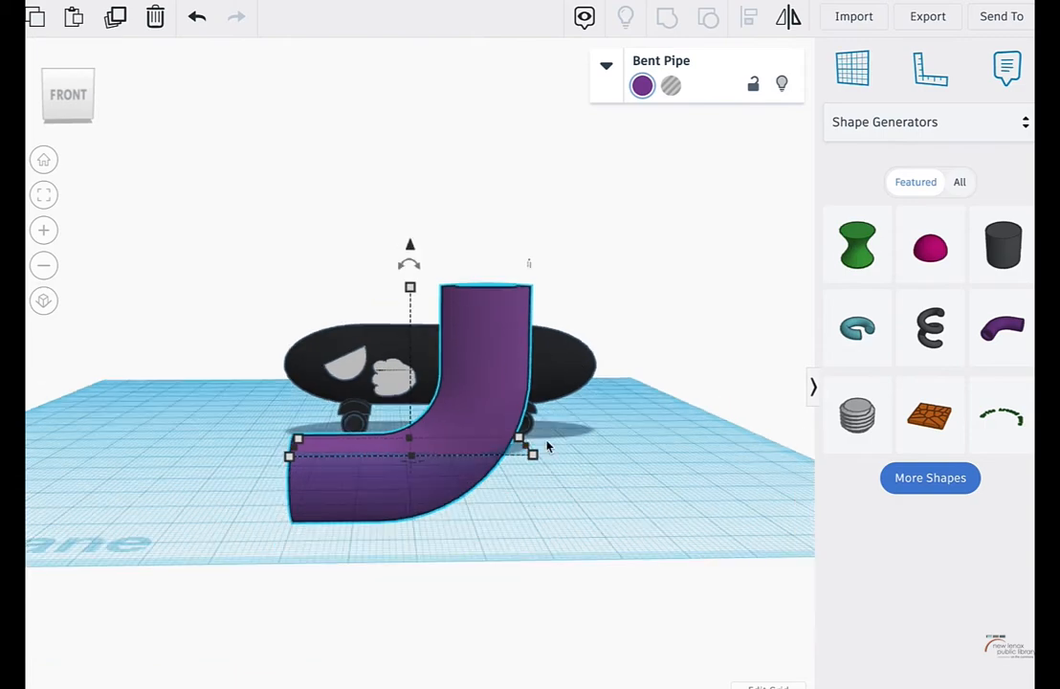
scroll(548, 447, "up", 3)
left_click_drag(406, 220, 410, 453)
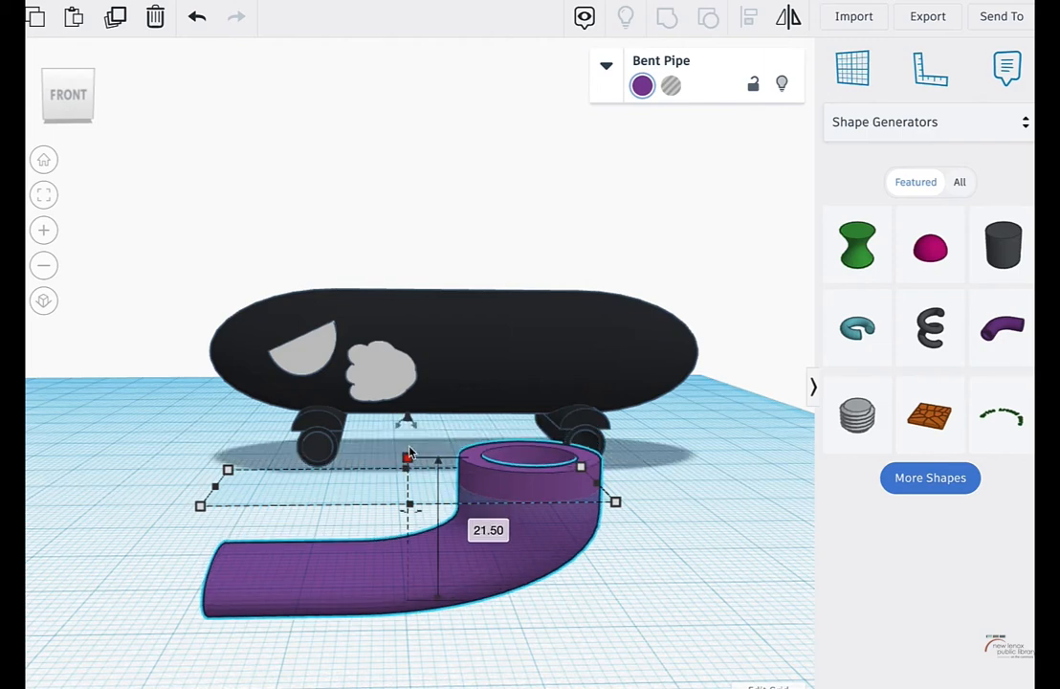
left_click(602, 539)
left_click(541, 526)
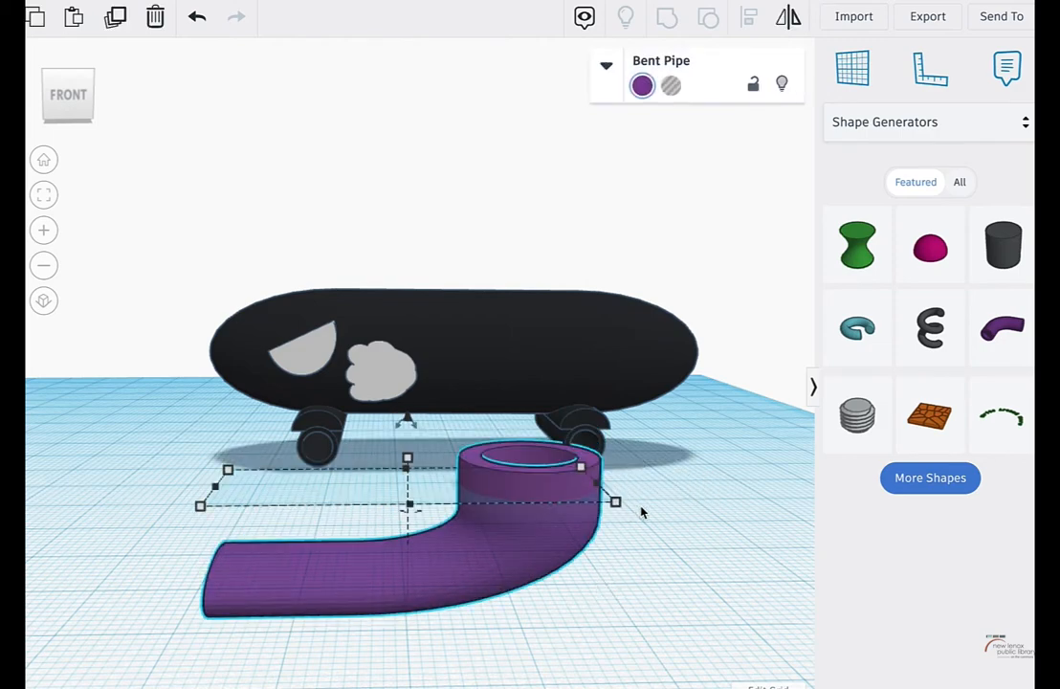
right_click_drag(639, 532, 551, 518)
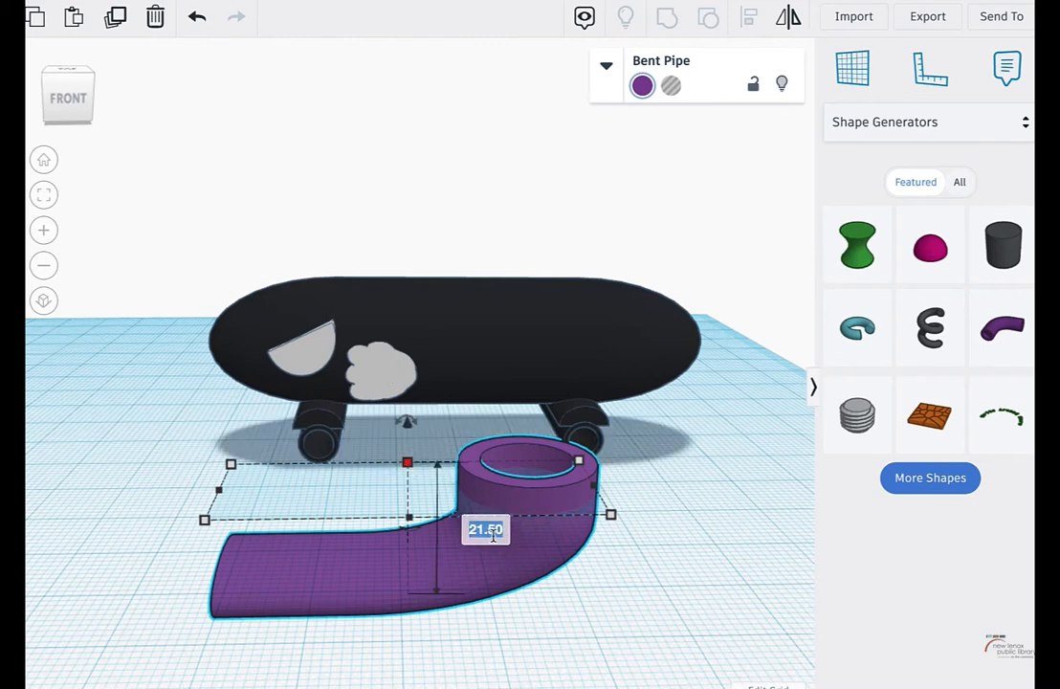
key("Return")
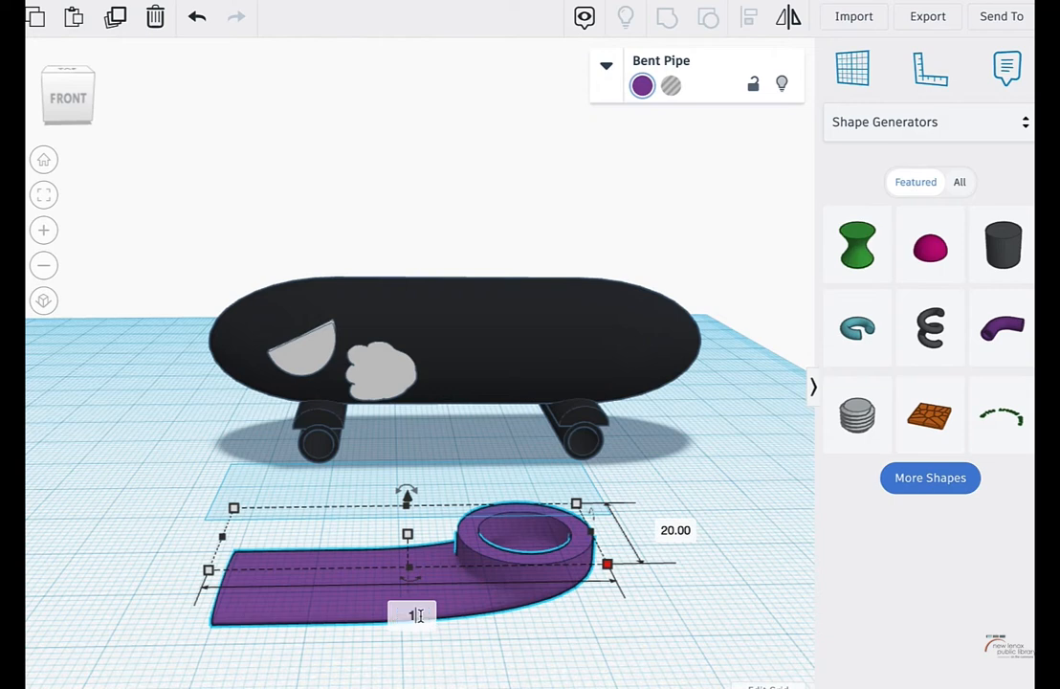
key("Return")
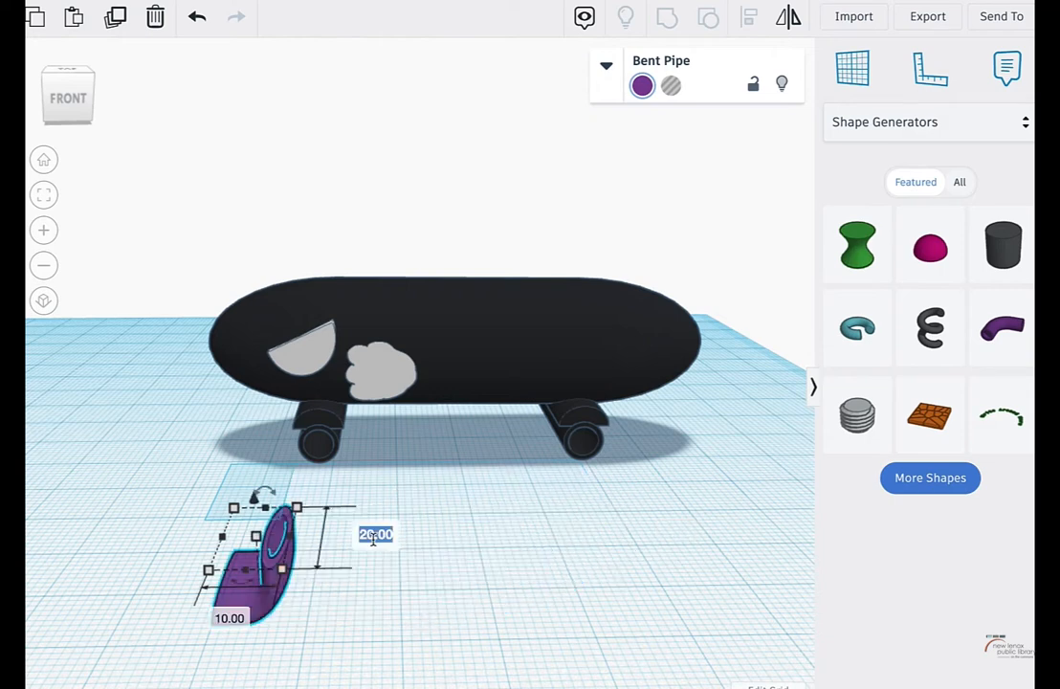
key("Return")
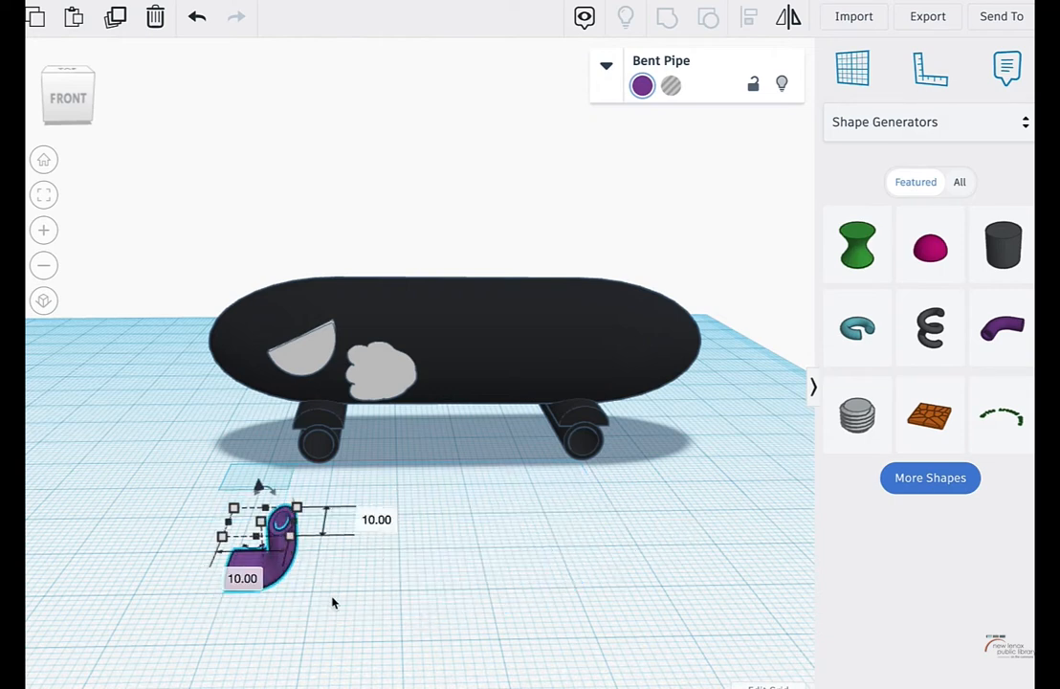
Step: Raise the bent pipe to the height of the white scribble and shift it along the body toward the scribble
right_click_drag(306, 595, 251, 486)
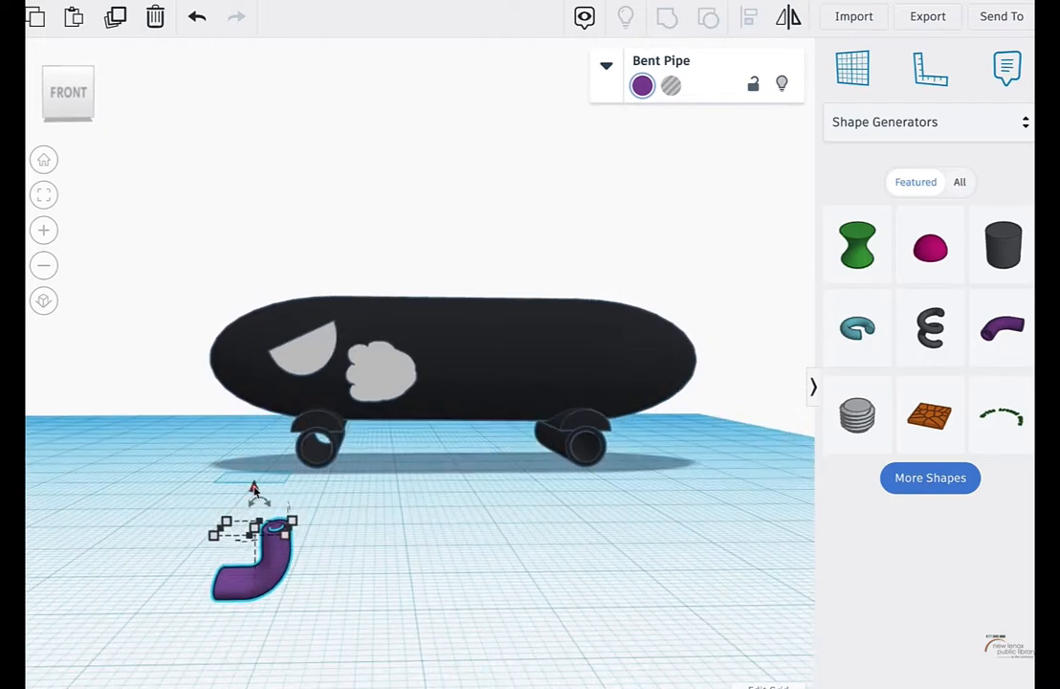
left_click_drag(253, 489, 254, 302)
key("Right")
key("Right")
key("Right")
key("Right")
key("Right")
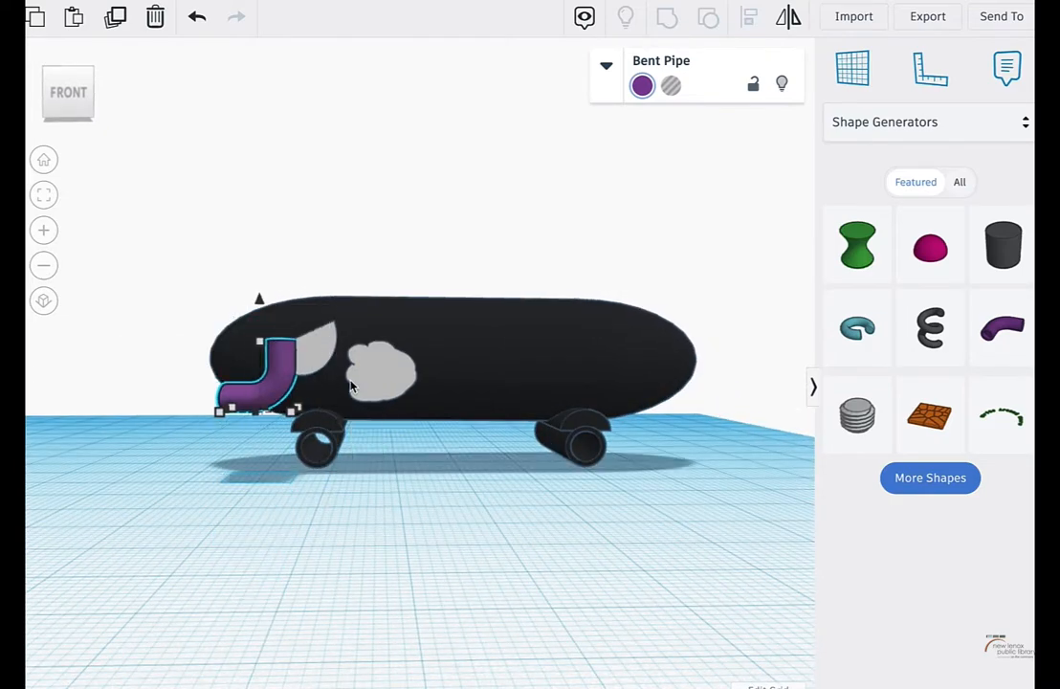
Step: Set the bent pipe's width to 5 mm with the pipe joining the scribble at the body's side
right_click_drag(350, 386, 507, 373)
left_click_drag(506, 365, 453, 351)
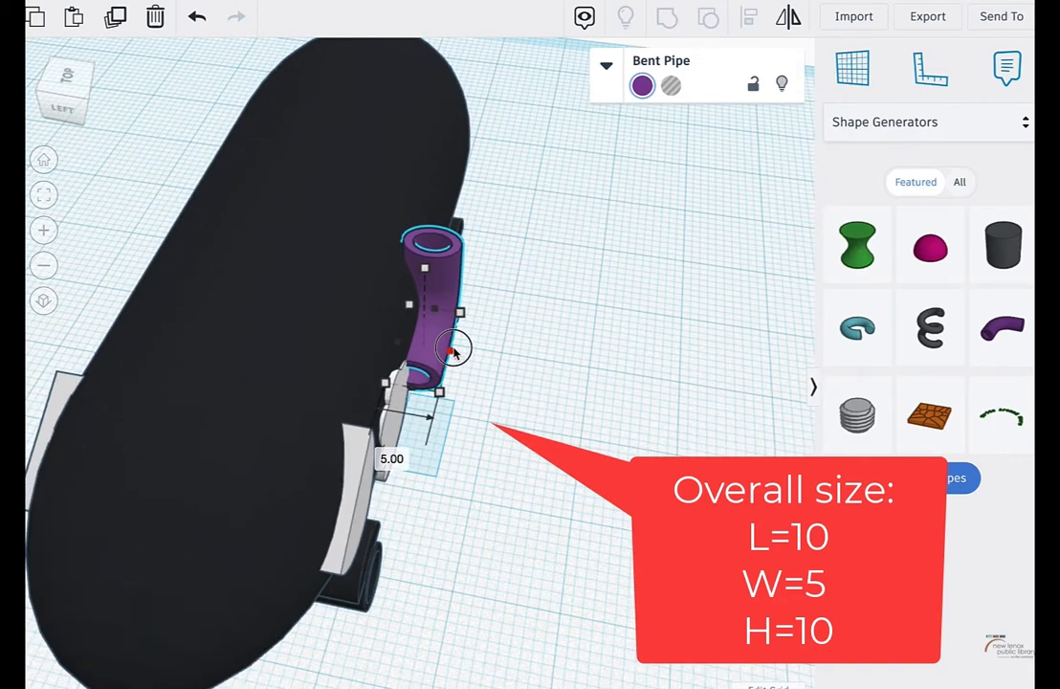
right_click_drag(450, 350, 441, 462)
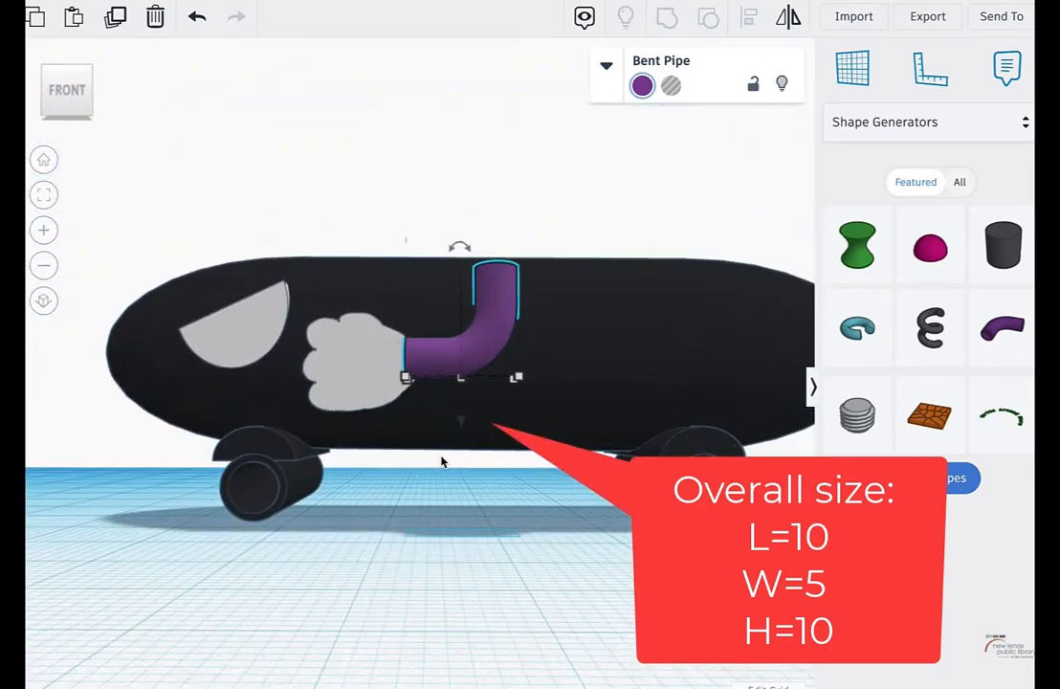
right_click_drag(483, 415, 506, 428)
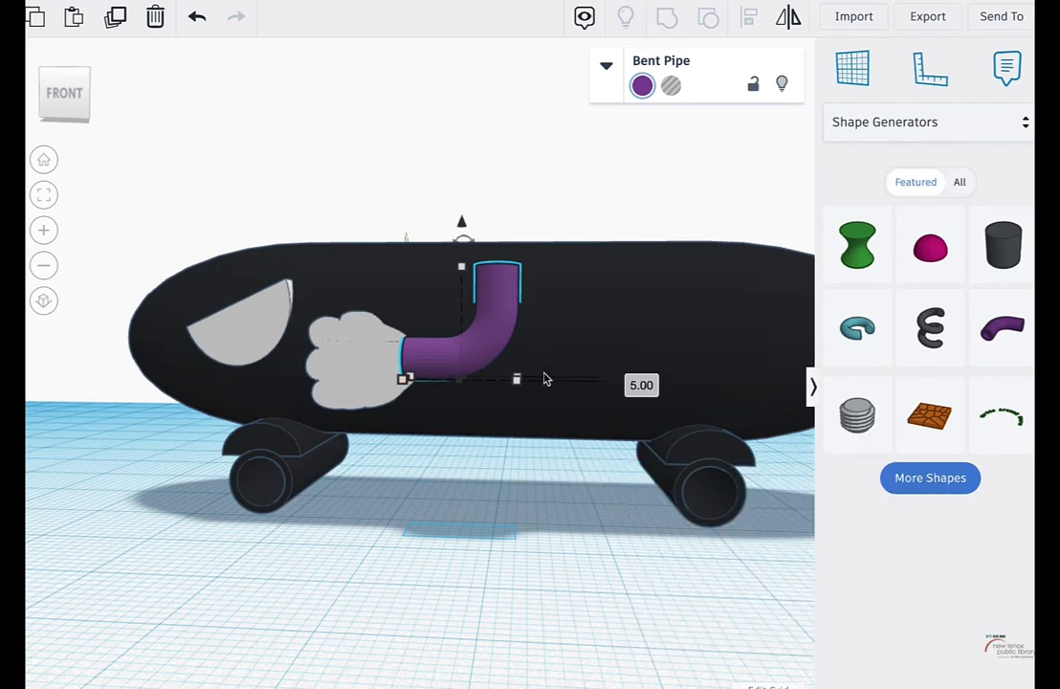
scroll(784, 309, "down", 2)
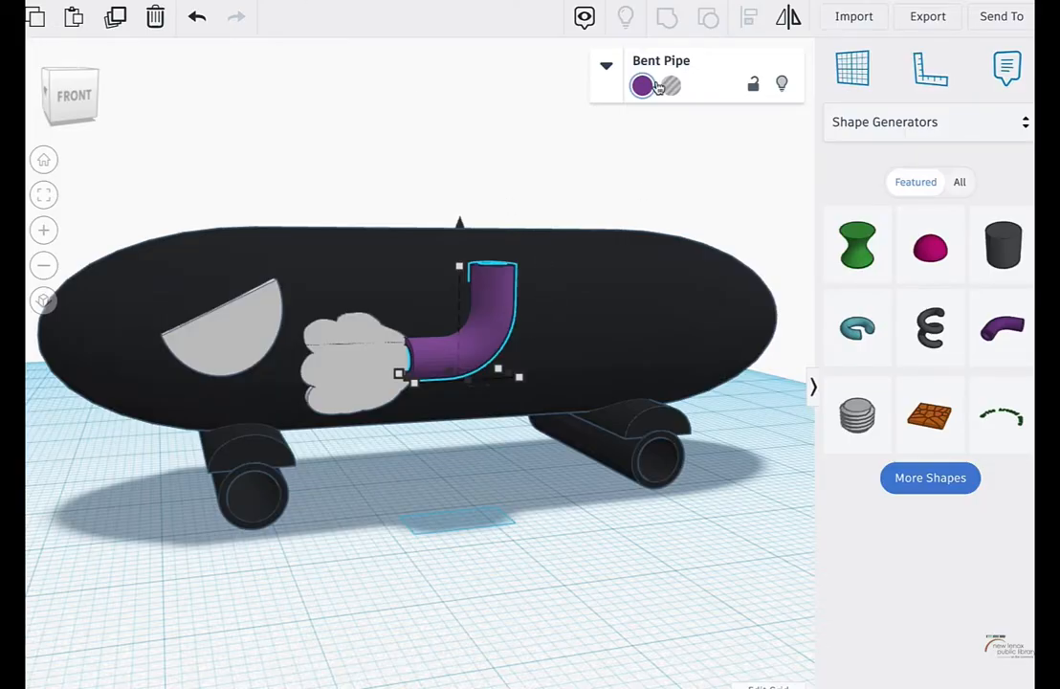
Step: Reduce the bent pipe's arc diameter to 3.87 and fill in its bore by raising the wall thickness to 77.97
left_click(607, 70)
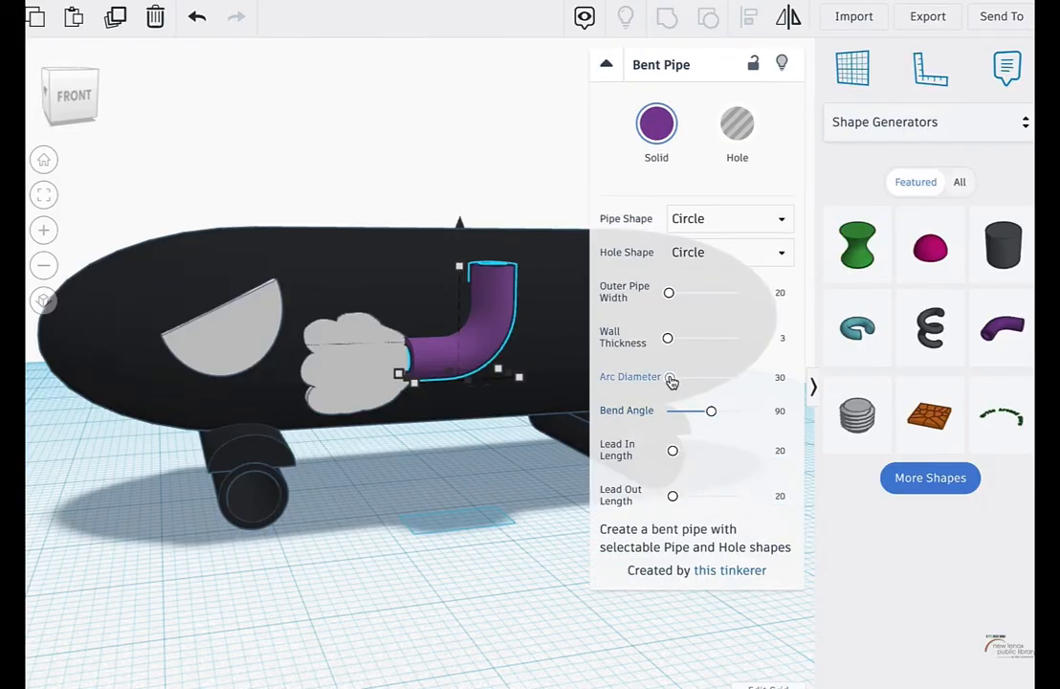
left_click_drag(688, 382, 667, 381)
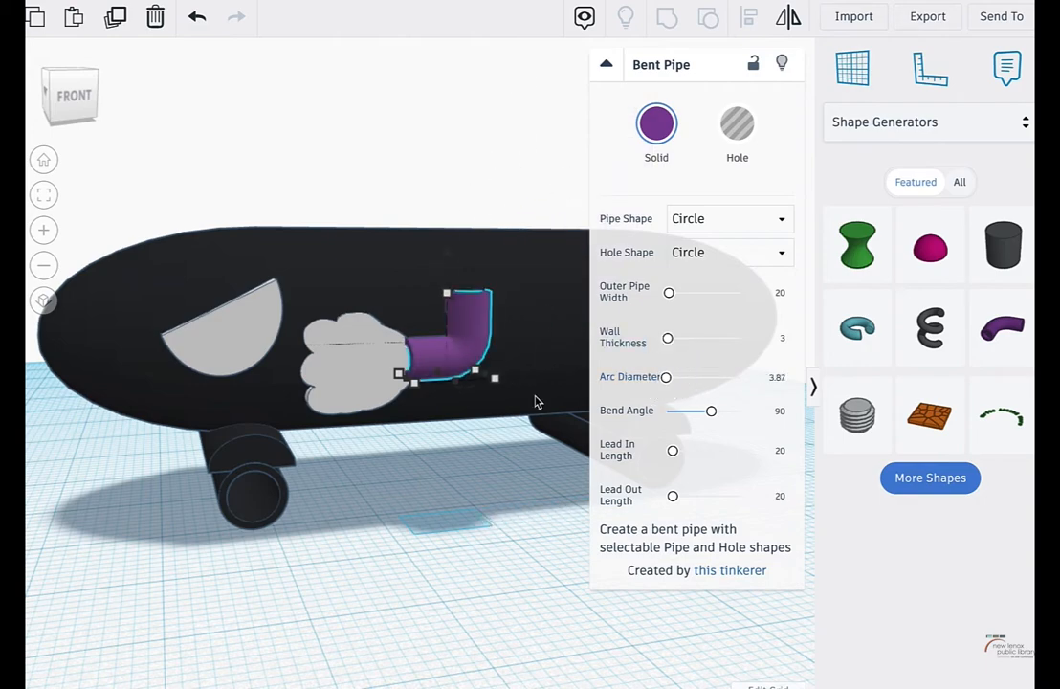
right_click_drag(472, 515, 599, 539)
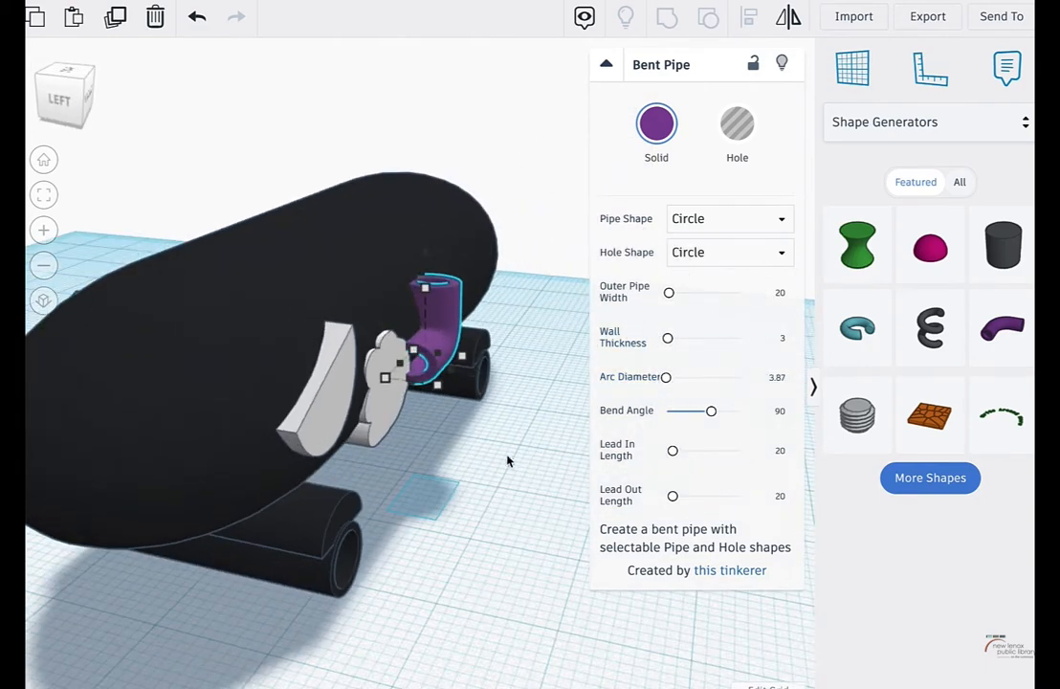
right_click_drag(507, 461, 645, 371)
left_click_drag(669, 338, 725, 344)
right_click_drag(459, 442, 441, 373)
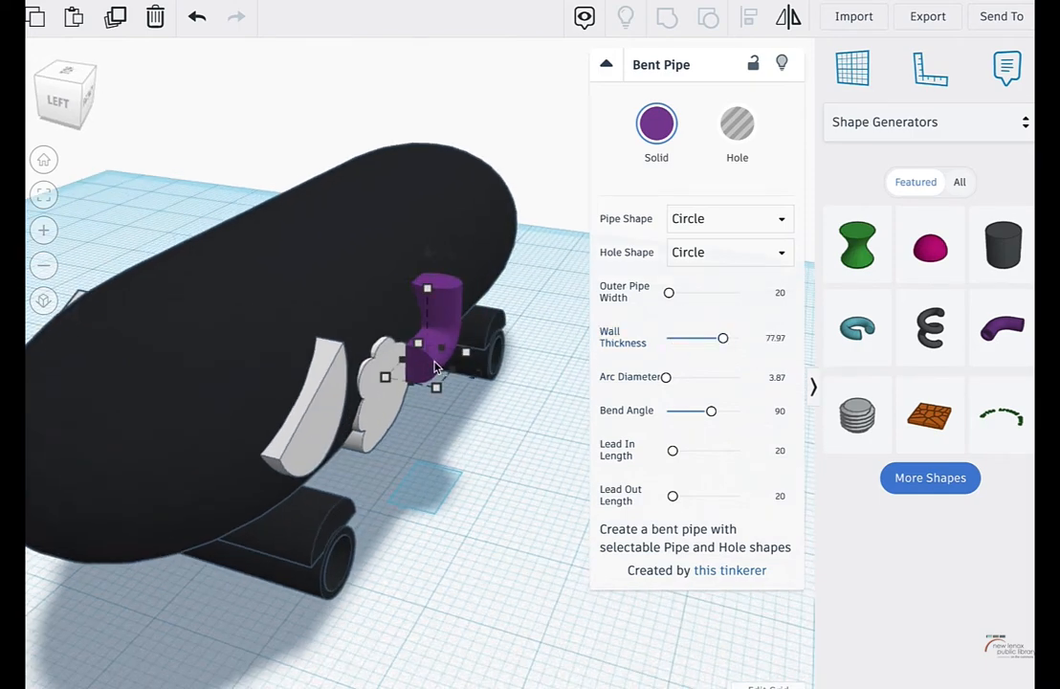
Step: Nudge the bent pipe two steps into the side of the black body and colour it white
scroll(433, 366, "up", 8)
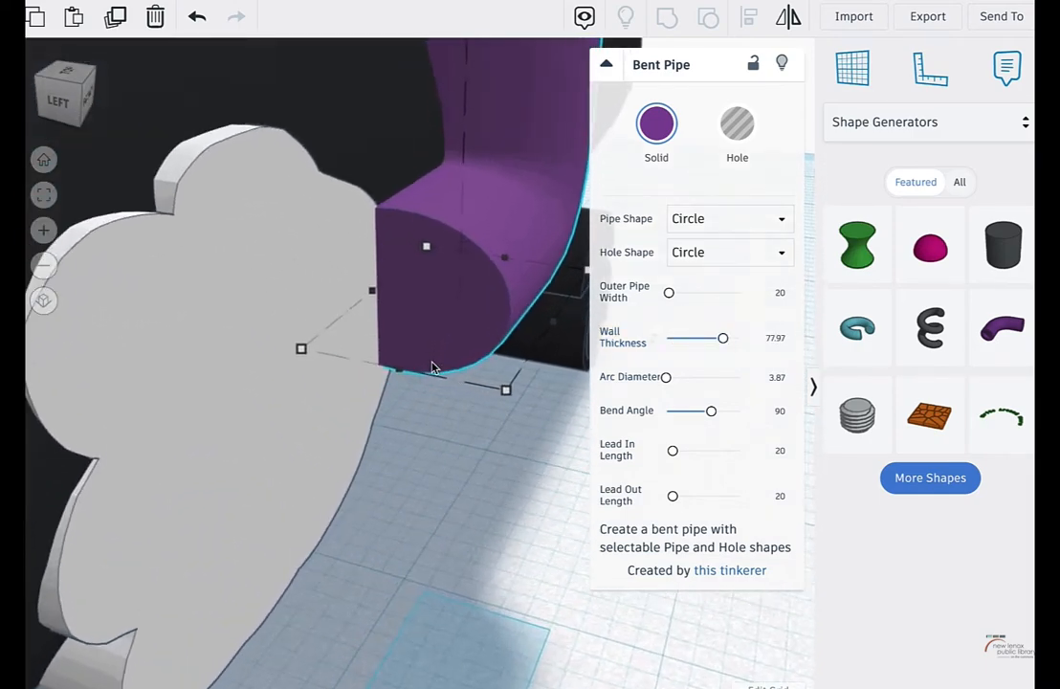
scroll(459, 326, "down", 5)
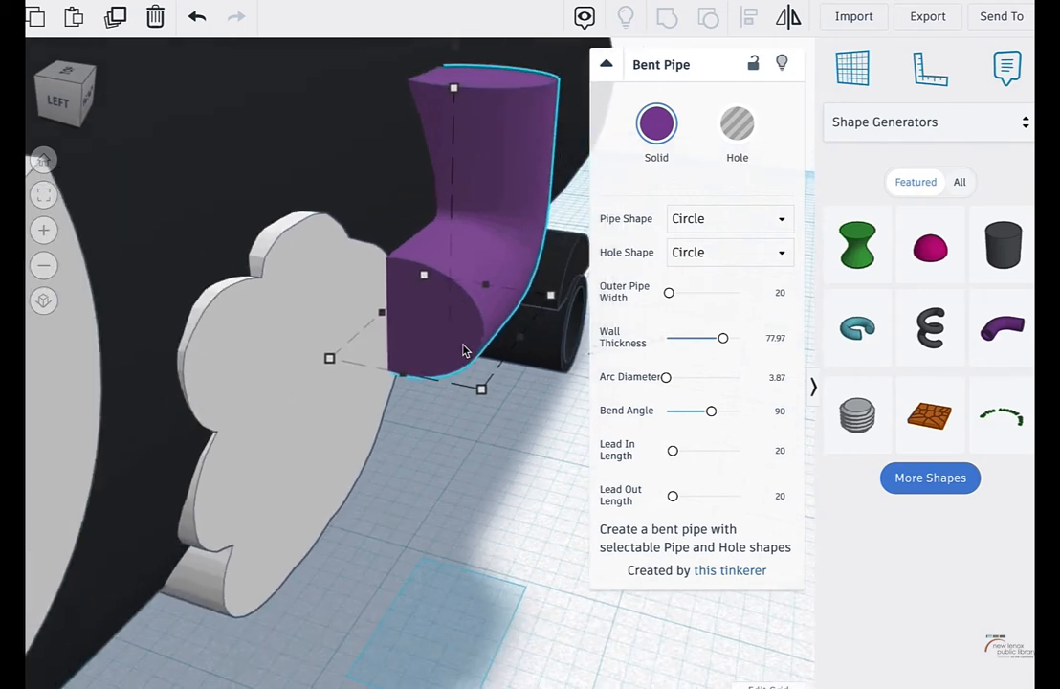
right_click_drag(441, 374, 487, 447)
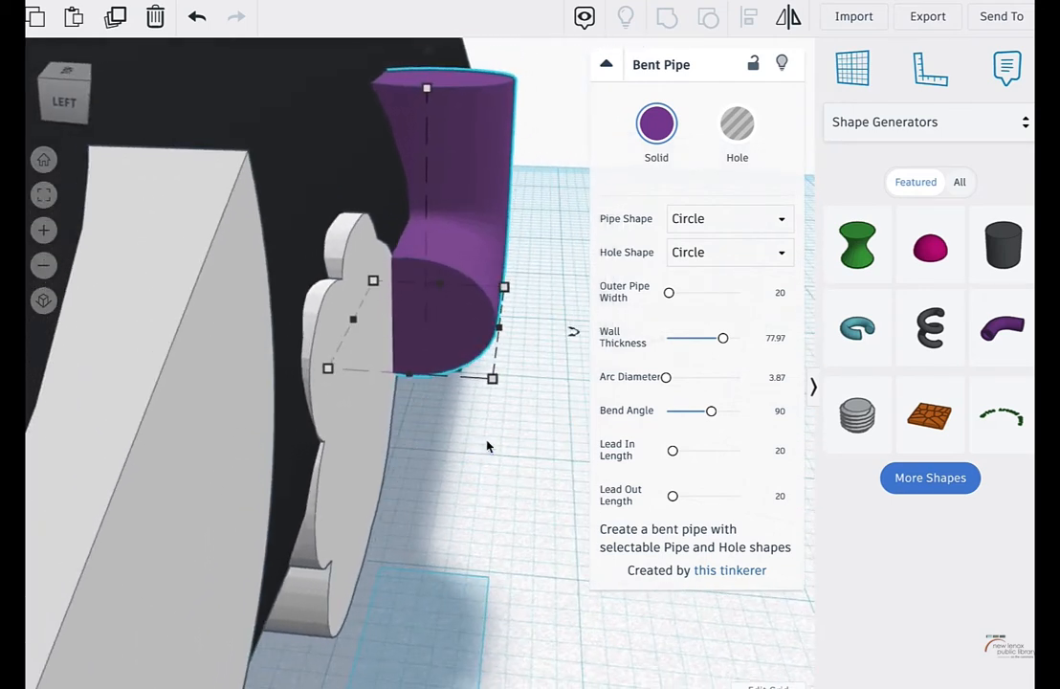
key("Left")
key("Left")
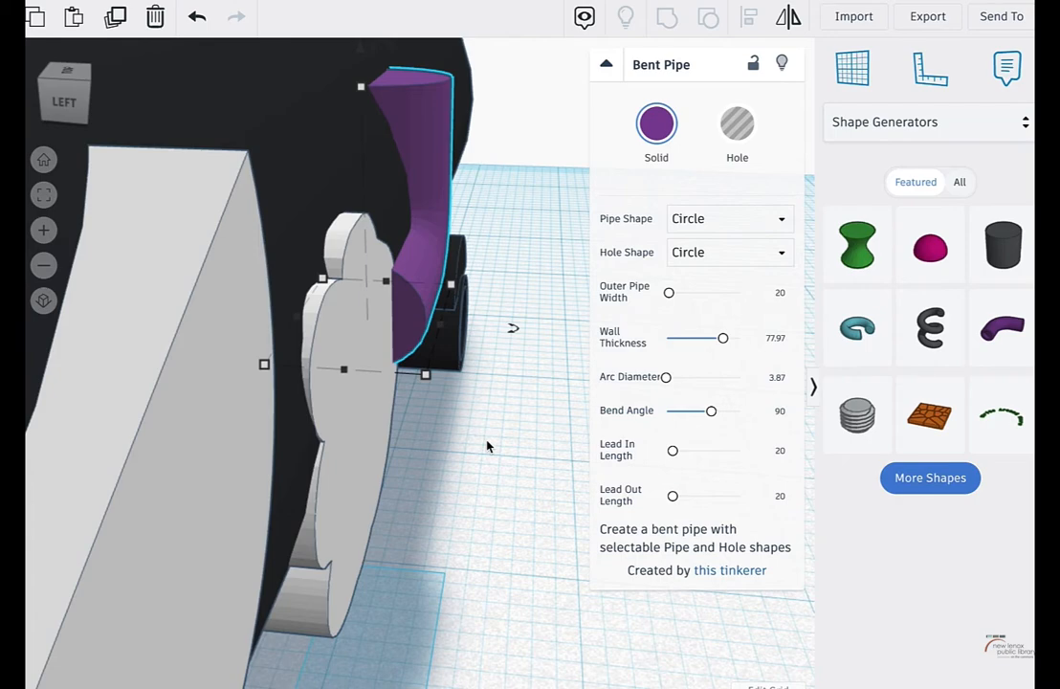
right_click_drag(487, 446, 486, 314)
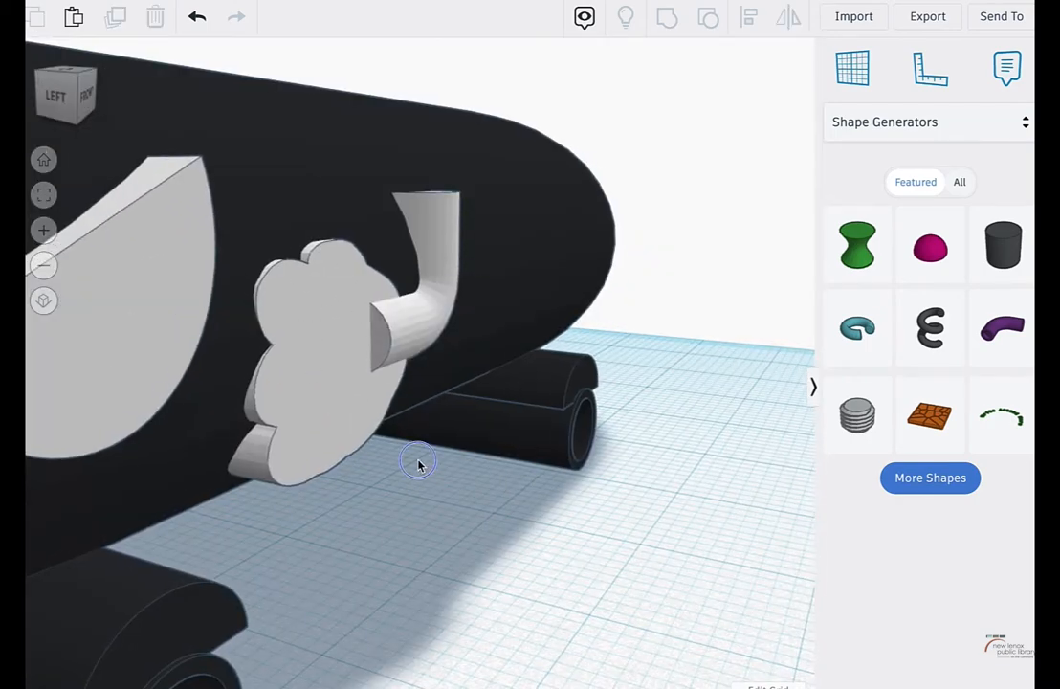
Step: Set the bent pipe's arc diameter to 1, bend angle to 124, lead-in length to 21.84 and lead-out length to 19.54
right_click_drag(421, 461, 390, 330)
left_click(390, 330)
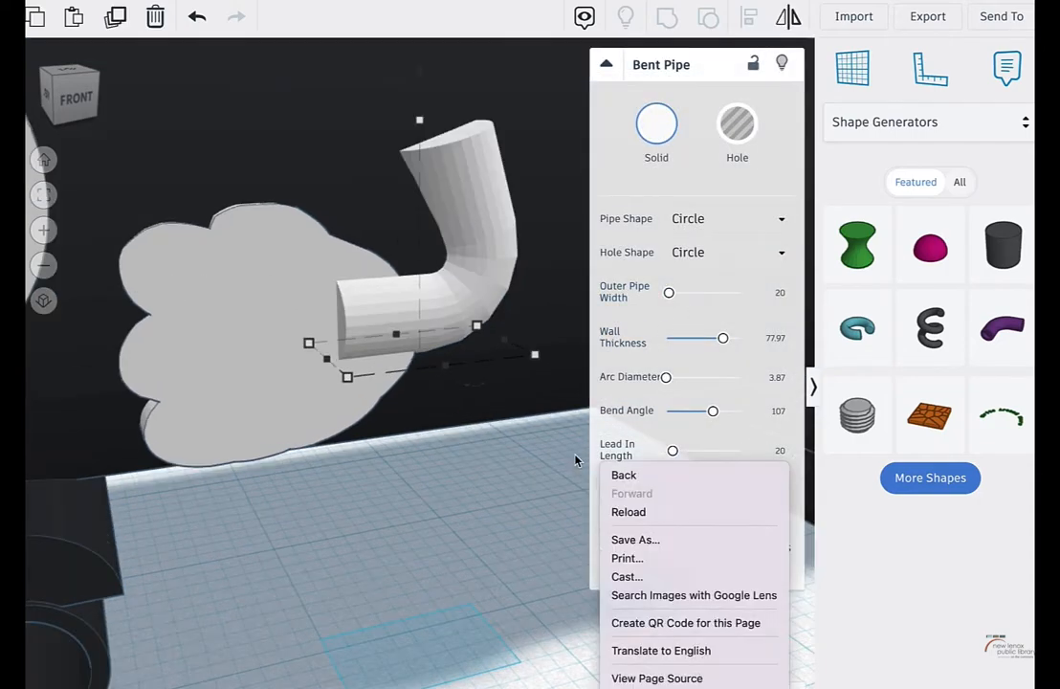
left_click(547, 453)
right_click_drag(571, 451, 513, 417)
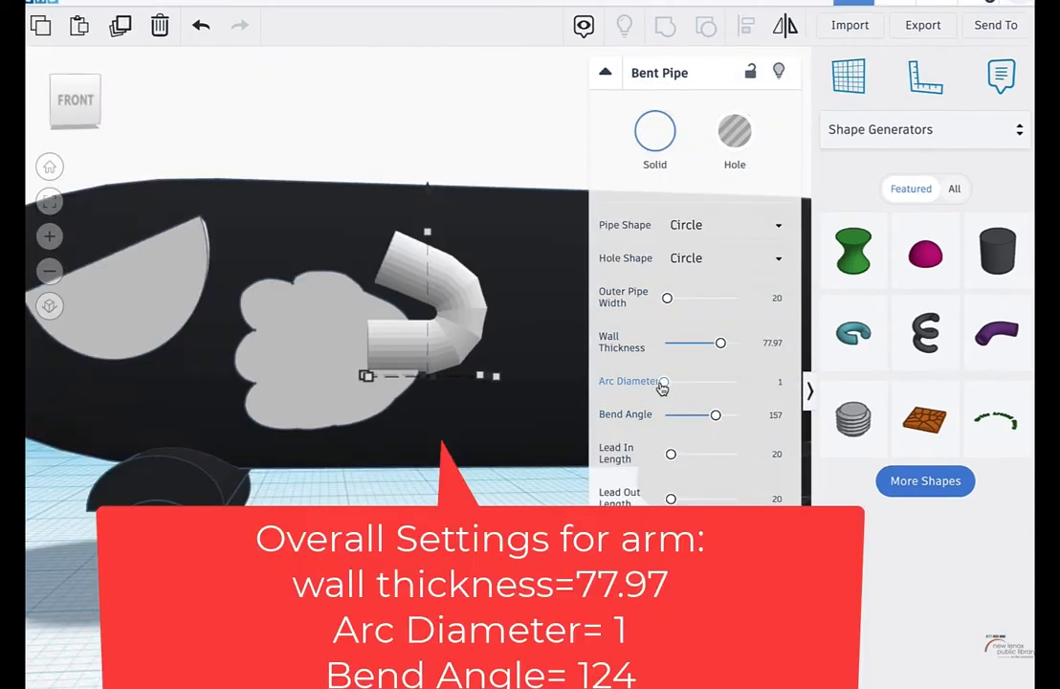
mouse_move(657, 385)
left_mouse_down()
mouse_move(700, 380)
mouse_move(655, 391)
left_mouse_up()
left_click_drag(715, 418, 711, 420)
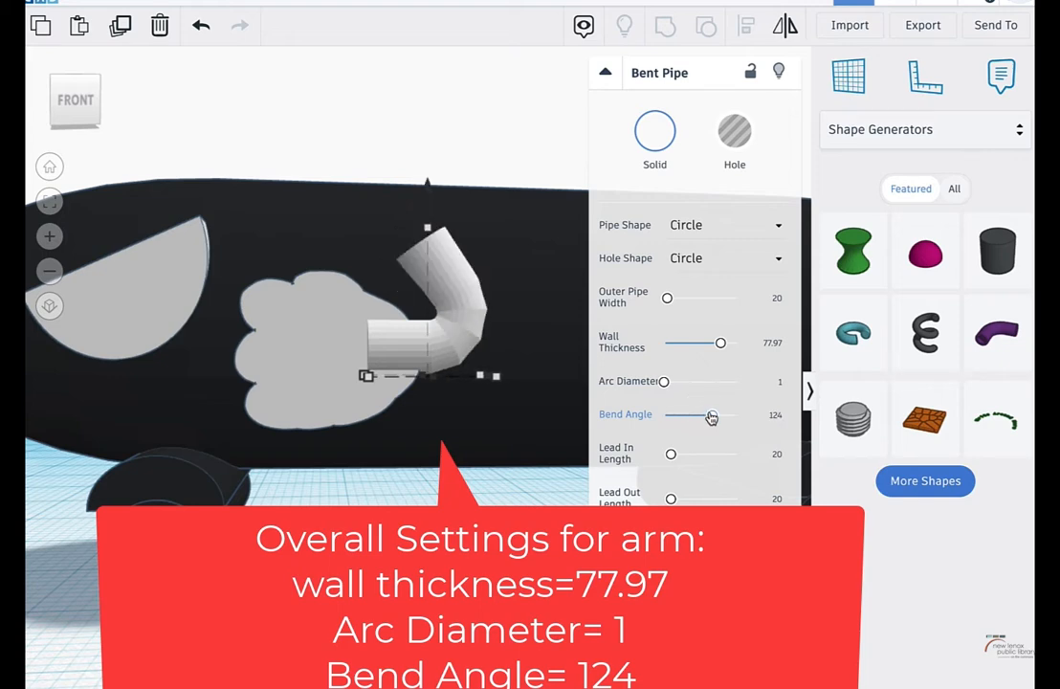
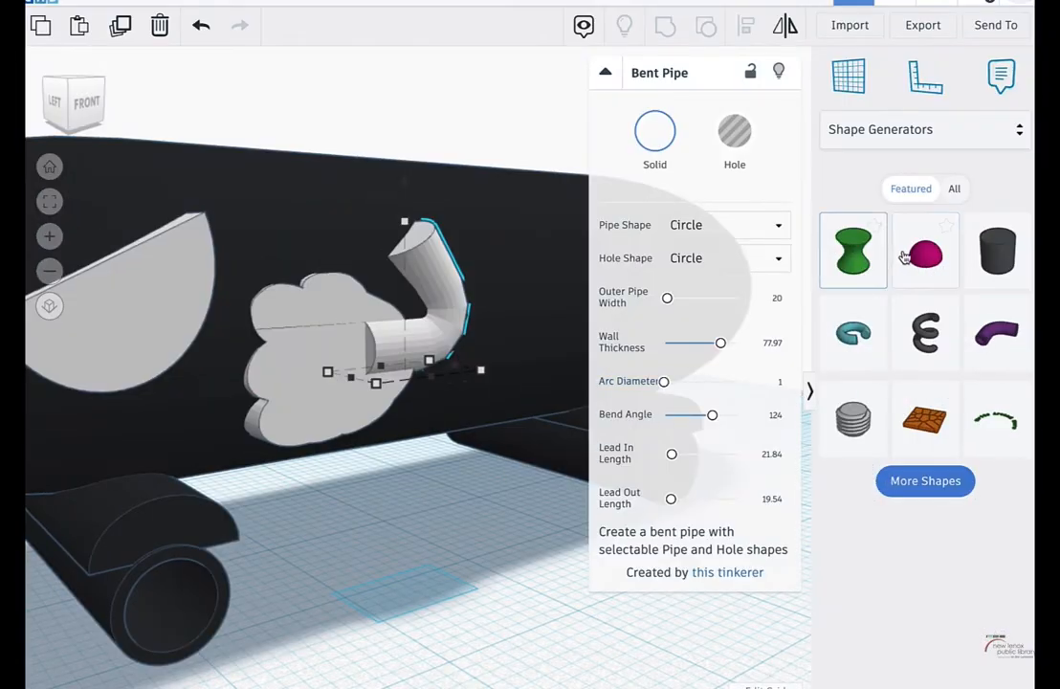
left_click(544, 603)
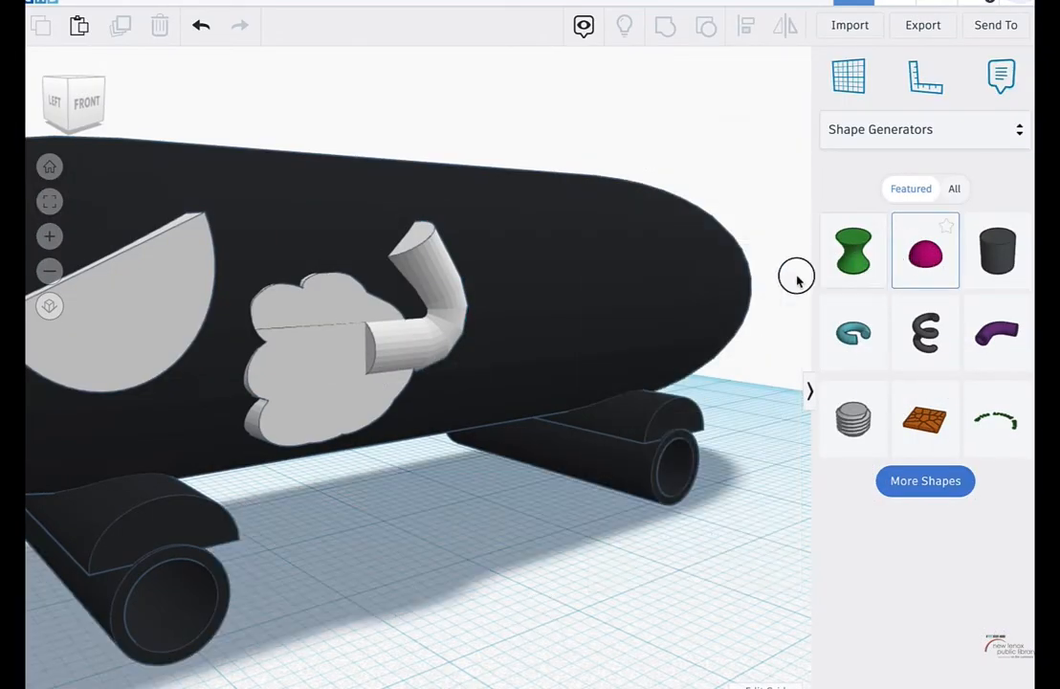
Step: Place a Spherical Shell on the workplane in front of the model and colour it white
left_click_drag(797, 277, 440, 558)
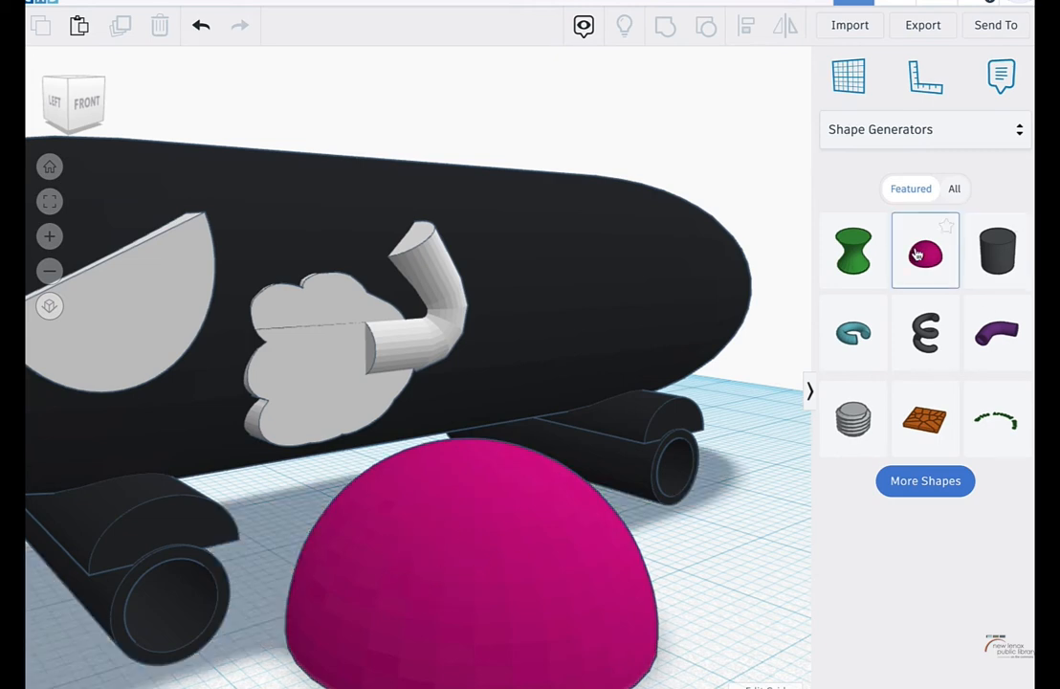
left_click(530, 530)
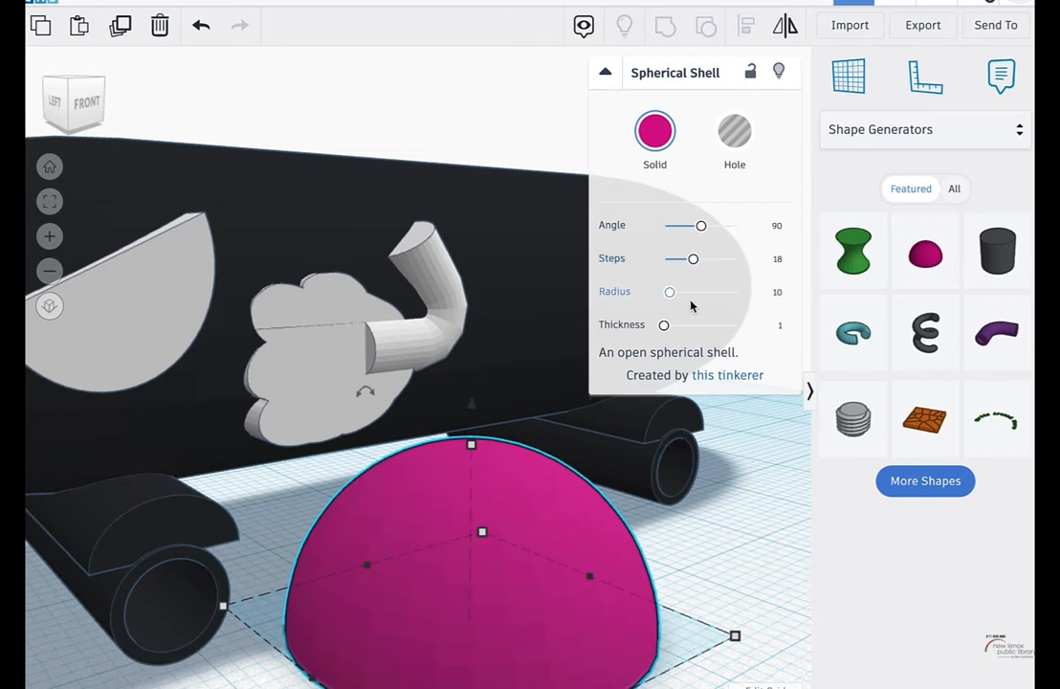
right_click_drag(684, 305, 392, 373)
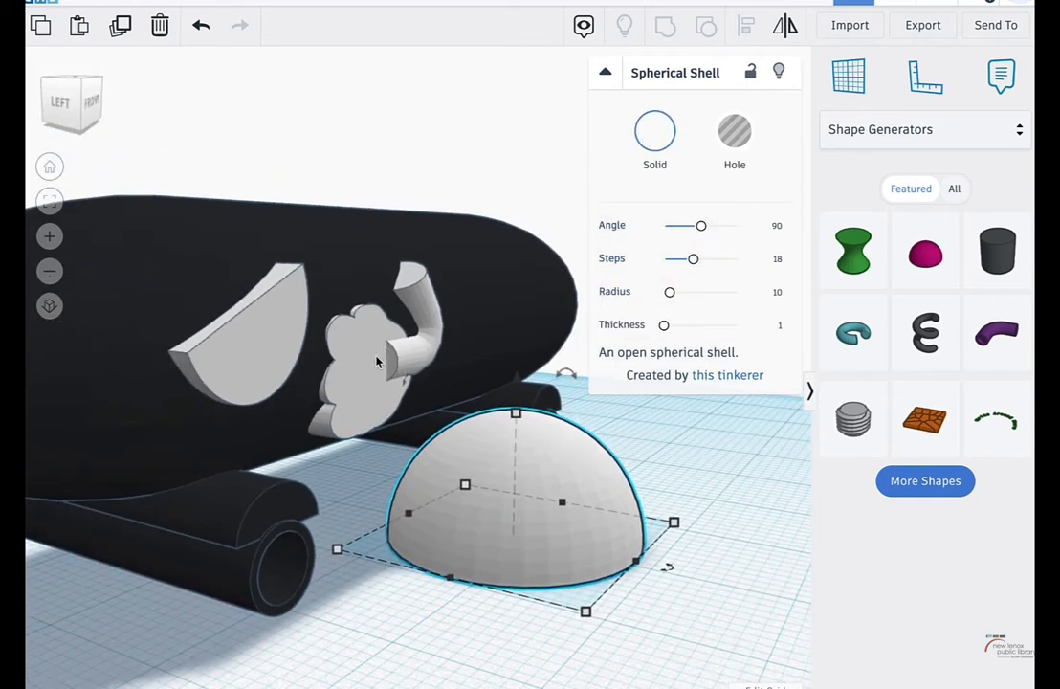
Step: Rotate the spherical shell 90° so that its dome points away from the black body
right_click_drag(561, 545, 620, 478)
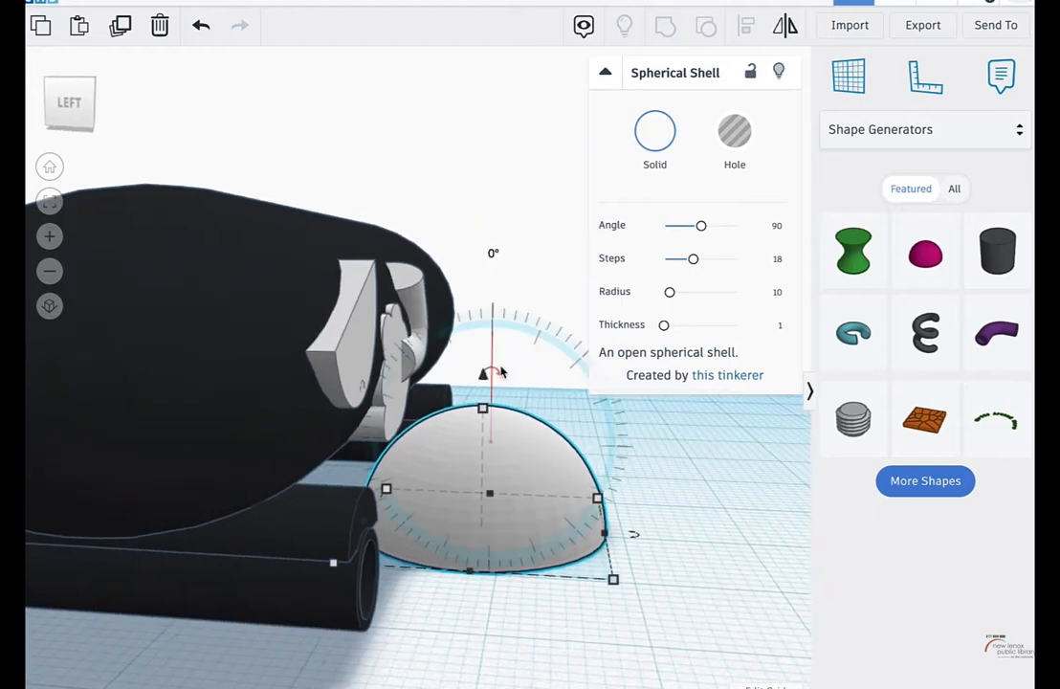
left_click_drag(487, 384, 597, 446)
right_click_drag(504, 402, 639, 591)
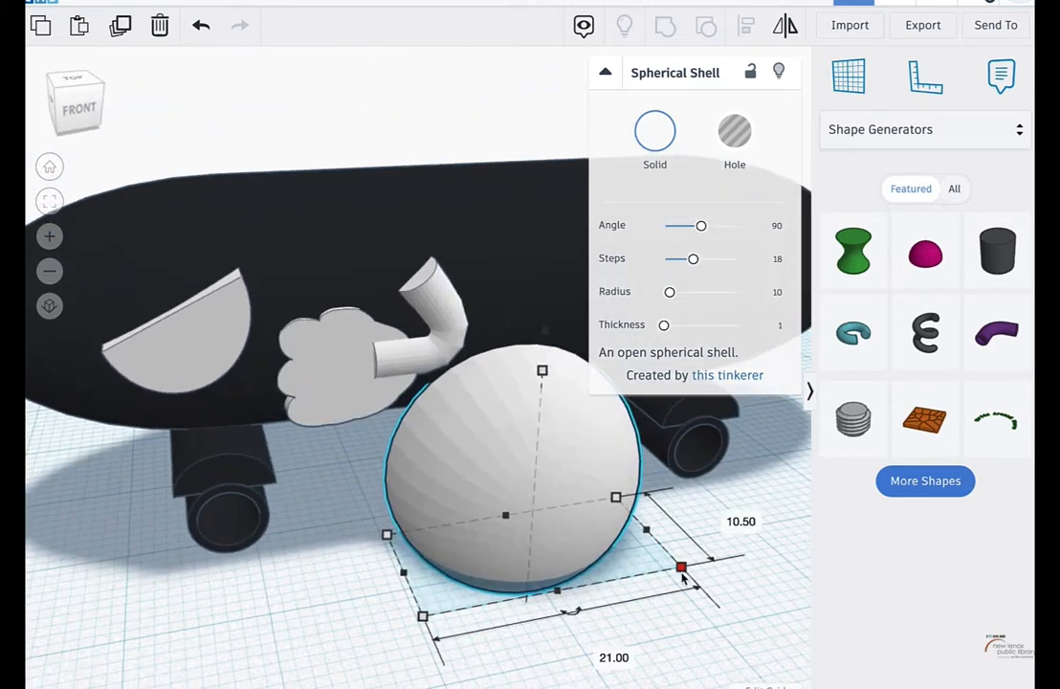
Step: Resize the spherical shell to 8 mm high with an 8 by 8 mm footprint
right_click_drag(700, 539, 378, 360)
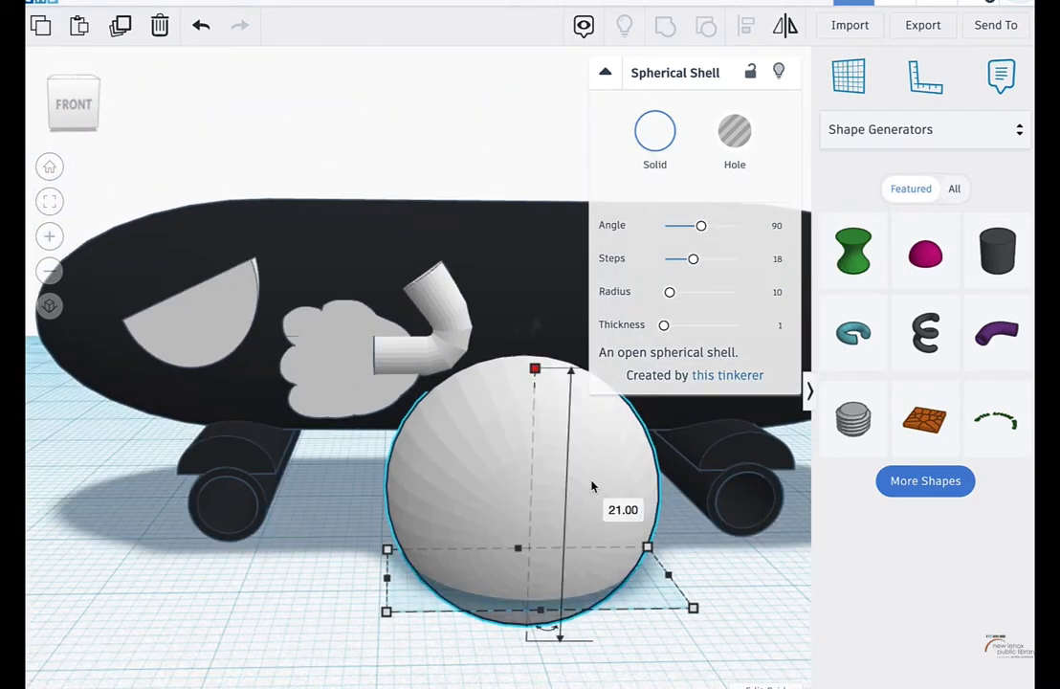
type("8")
key("Return")
mouse_move(697, 617)
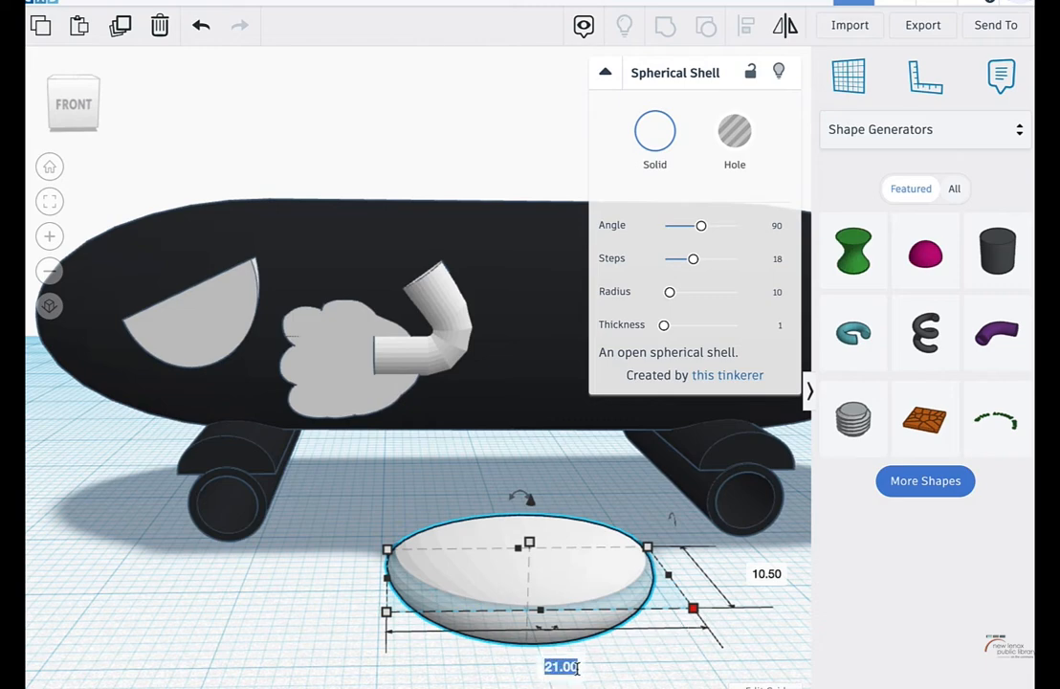
type("8")
key("Tab")
key("Return")
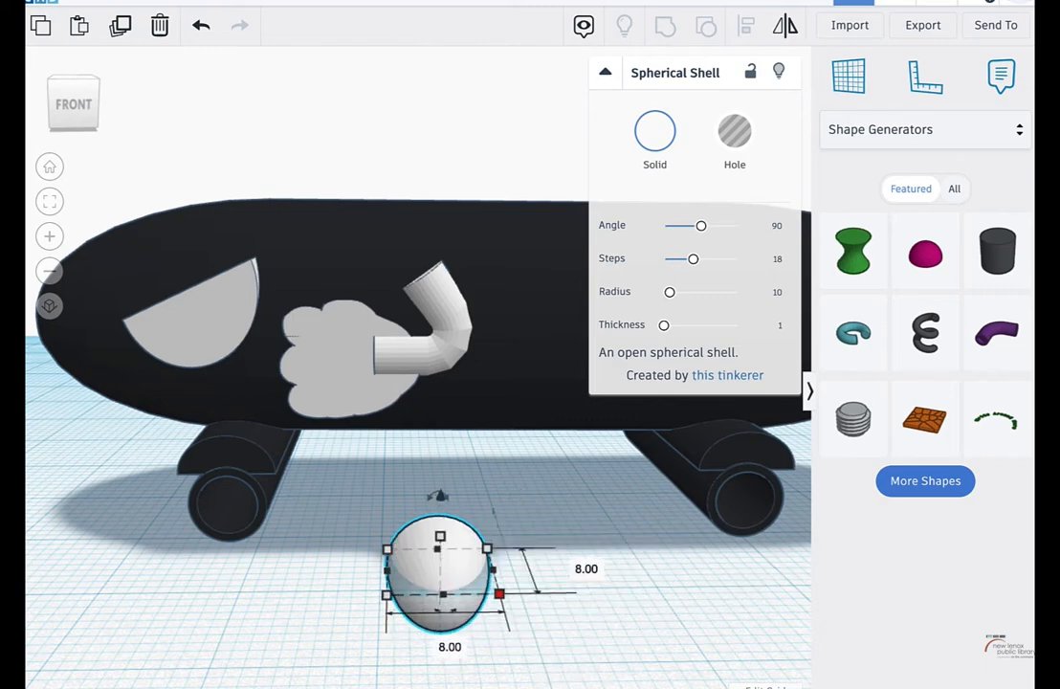
Step: Set the shell's depth from its flat face to the tip of the dome to 3 mm
right_click_drag(499, 676, 586, 662)
left_click_drag(402, 569, 412, 574)
key("super+z")
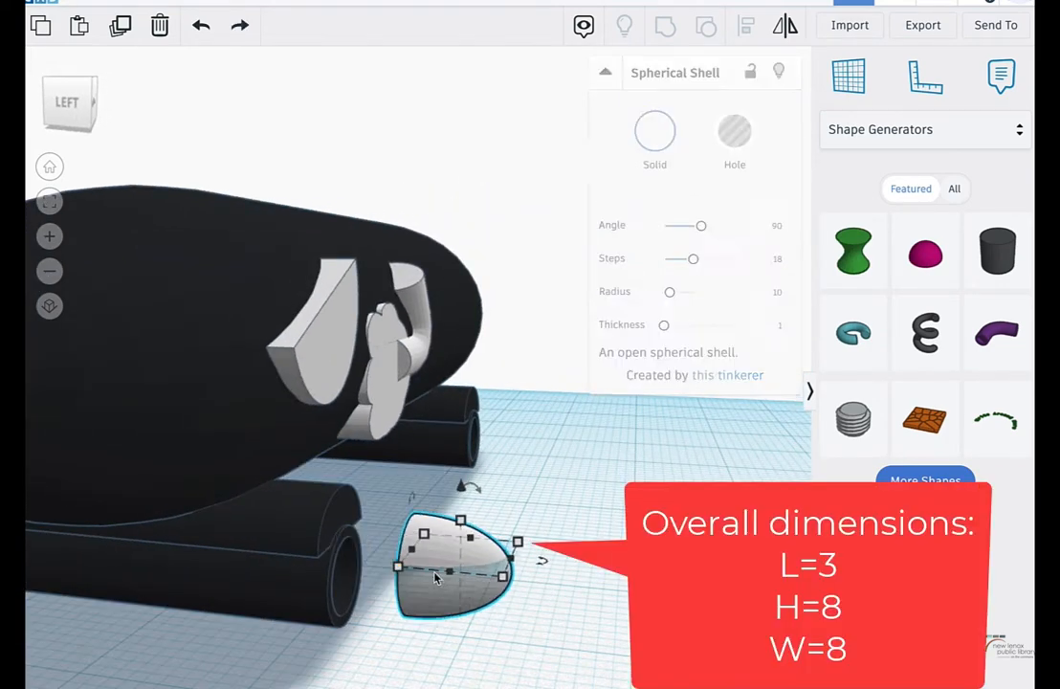
type("3")
key("Return")
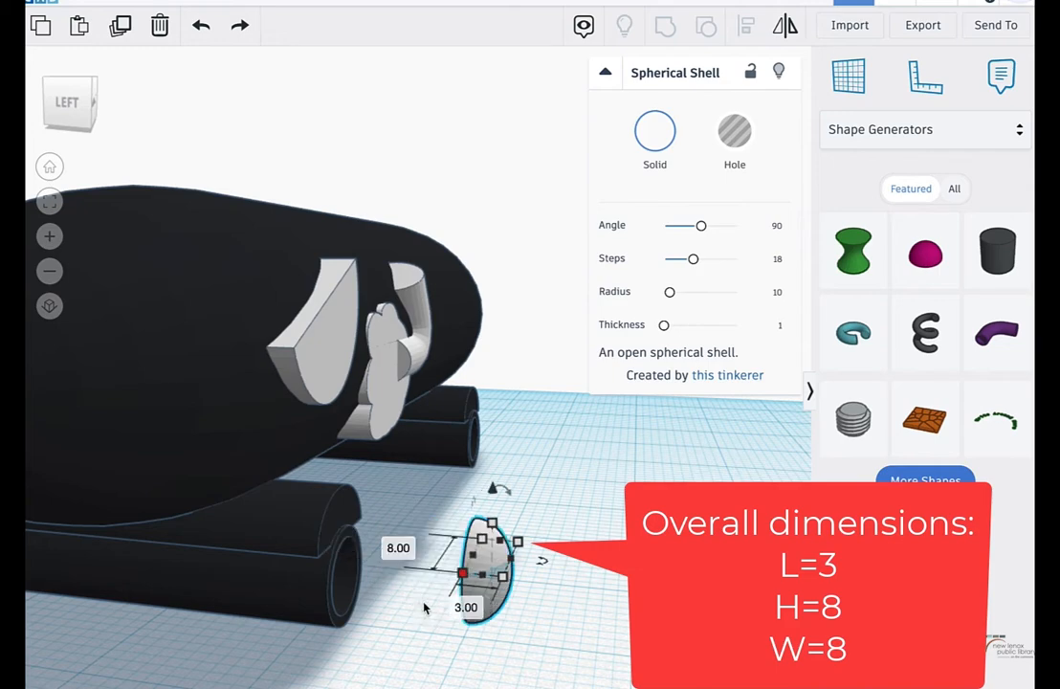
Step: Raise the shell to the height of the scribble hand and nudge it toward the body until it meets the hand
right_click_drag(501, 669, 445, 421)
left_click_drag(445, 421, 398, 366)
right_click_drag(398, 364, 650, 631)
key("Left")
key("Left")
key("Left")
key("Left")
key("Left")
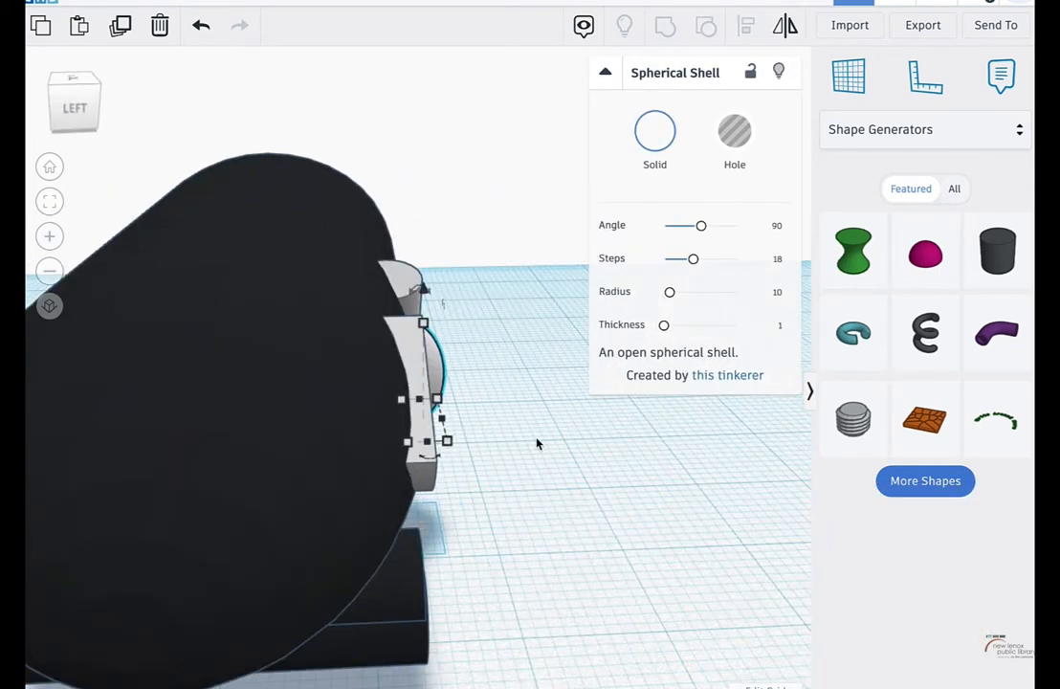
Step: Position the shell over the scribble hand so that it covers the lower end of the bent pipe, adjusting the snap grid
right_click_drag(537, 442, 407, 382)
left_click_drag(407, 382, 371, 385)
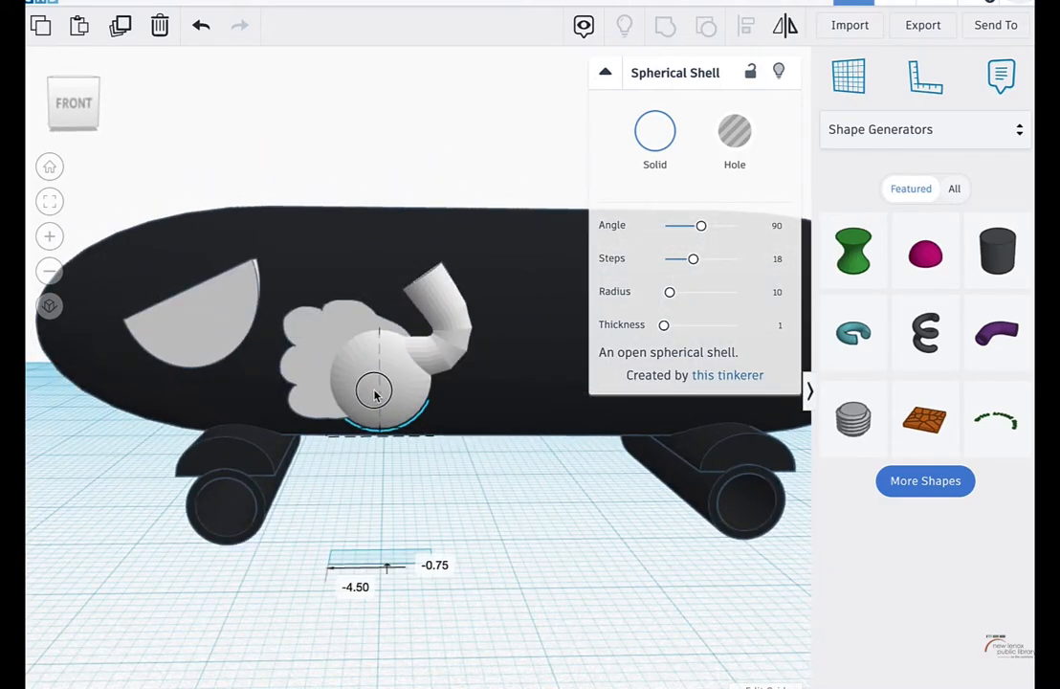
right_click_drag(371, 385, 438, 400)
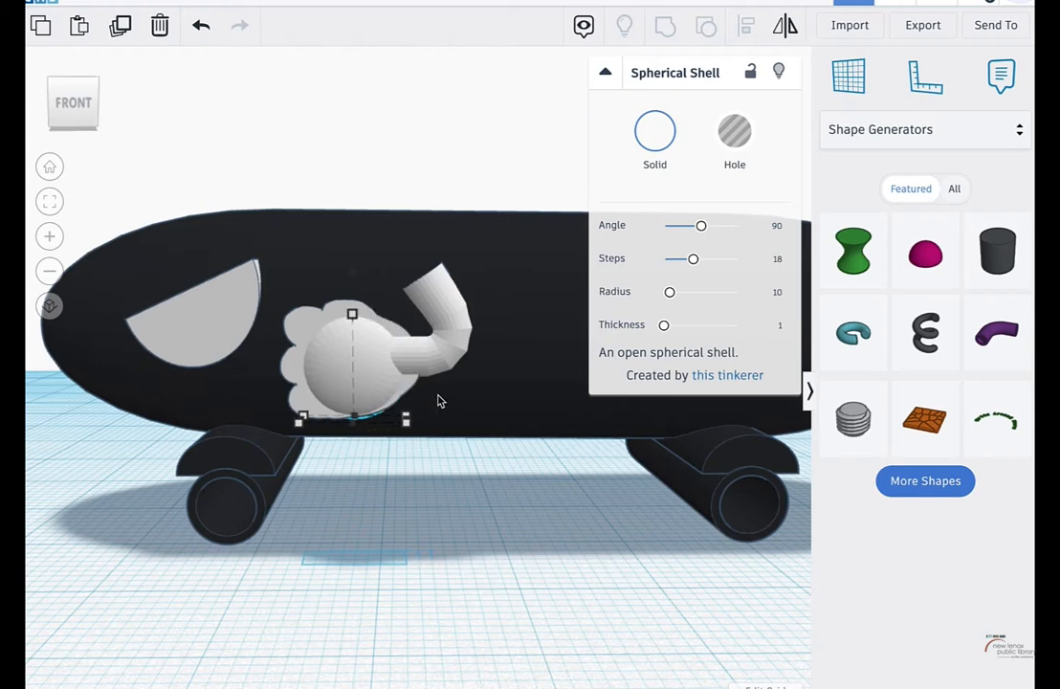
left_click_drag(352, 273, 353, 271)
left_click(773, 685)
left_click(768, 624)
key("Right")
key("Right")
key("Right")
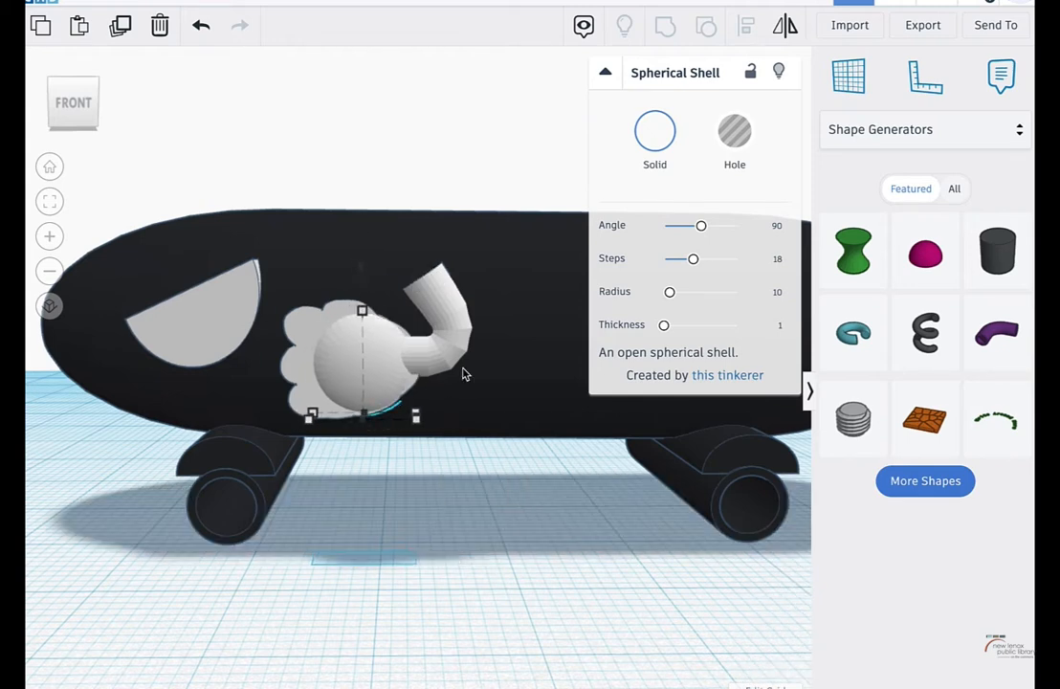
Step: Duplicate the spherical shell in place and turn the grouped black body into a hole
right_click_drag(454, 572, 417, 428)
scroll(418, 428, "down", 4)
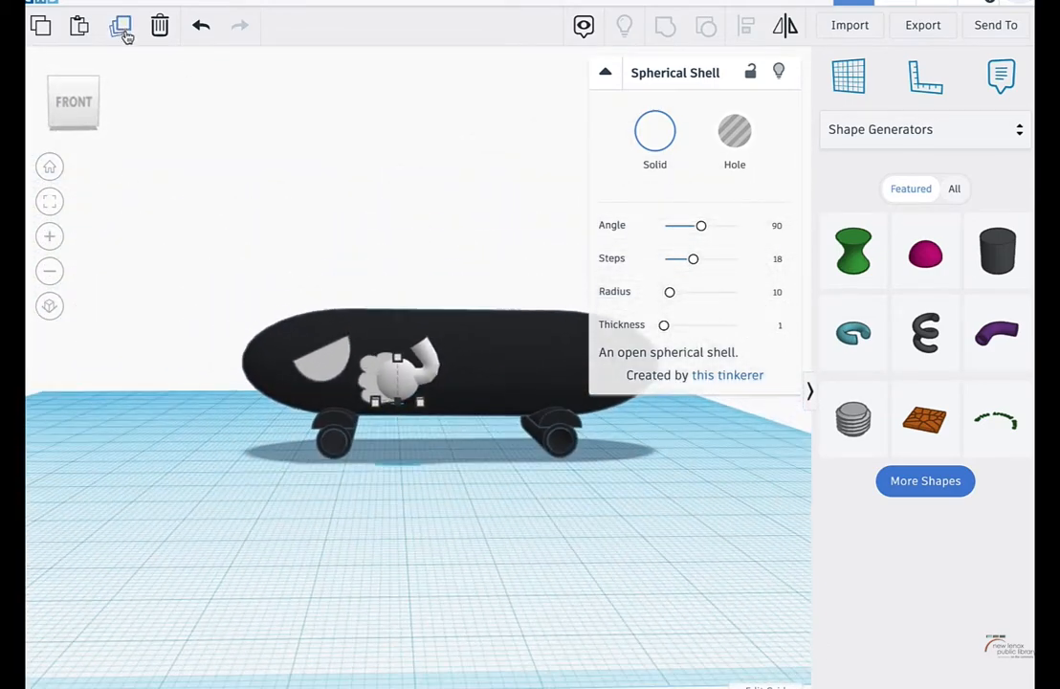
scroll(440, 426, "up", 3)
scroll(407, 409, "up", 2)
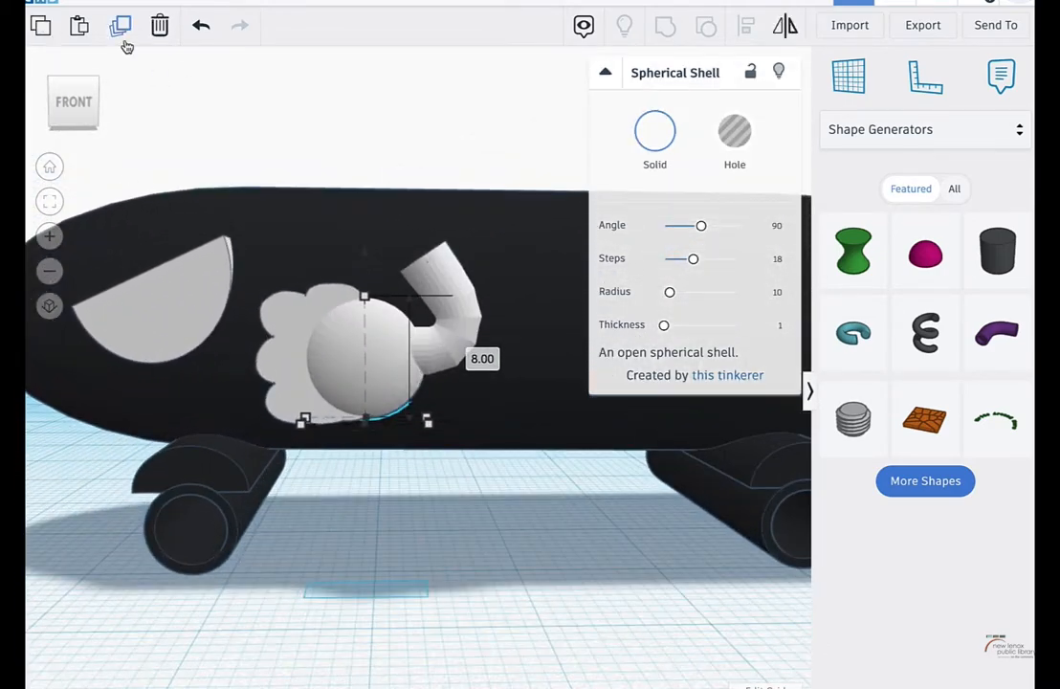
left_click(565, 215)
left_click(735, 131)
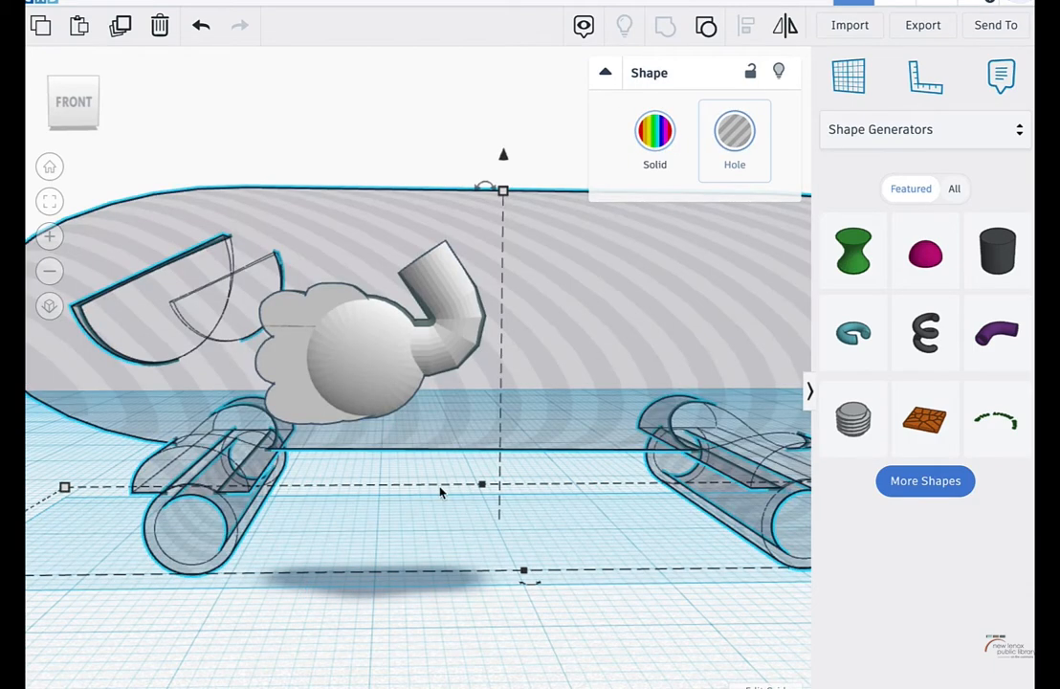
left_click(440, 490)
Step: Raise one of the two overlapping shells 6 mm and shift it along the body over the bent pipe's upper end
left_click(356, 355)
left_click_drag(365, 251, 360, 153)
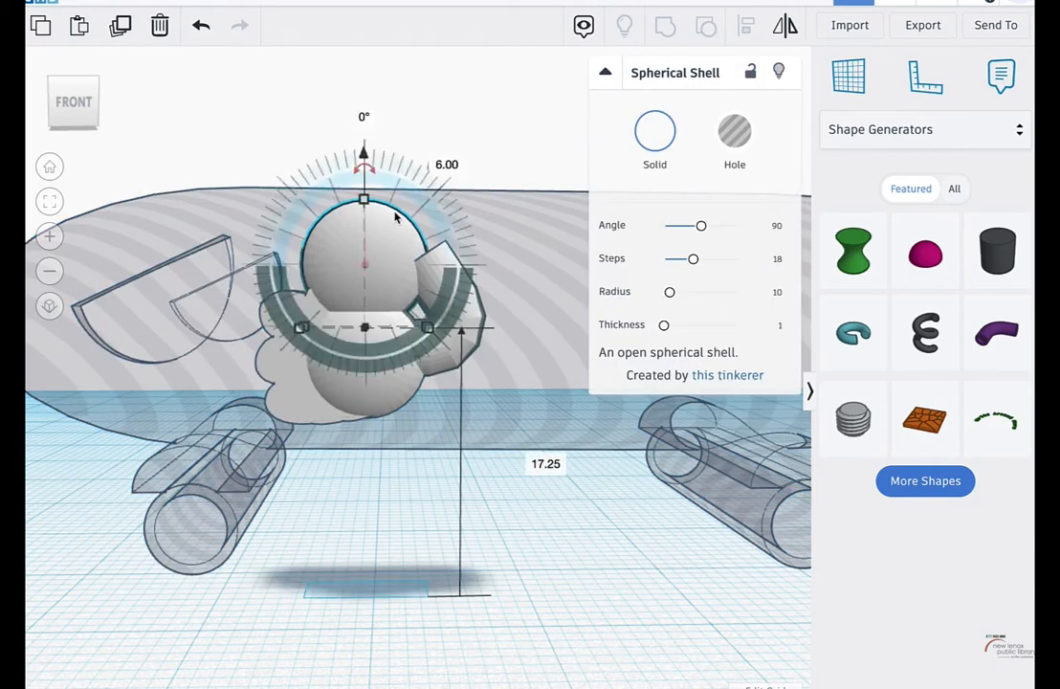
key("Right")
key("Right")
key("Right")
key("Right")
key("Right")
key("Right")
key("Right")
key("Right")
key("Right")
key("Right")
key("Right")
key("Right")
key("Right")
key("Right")
key("Right")
key("Right")
key("Right")
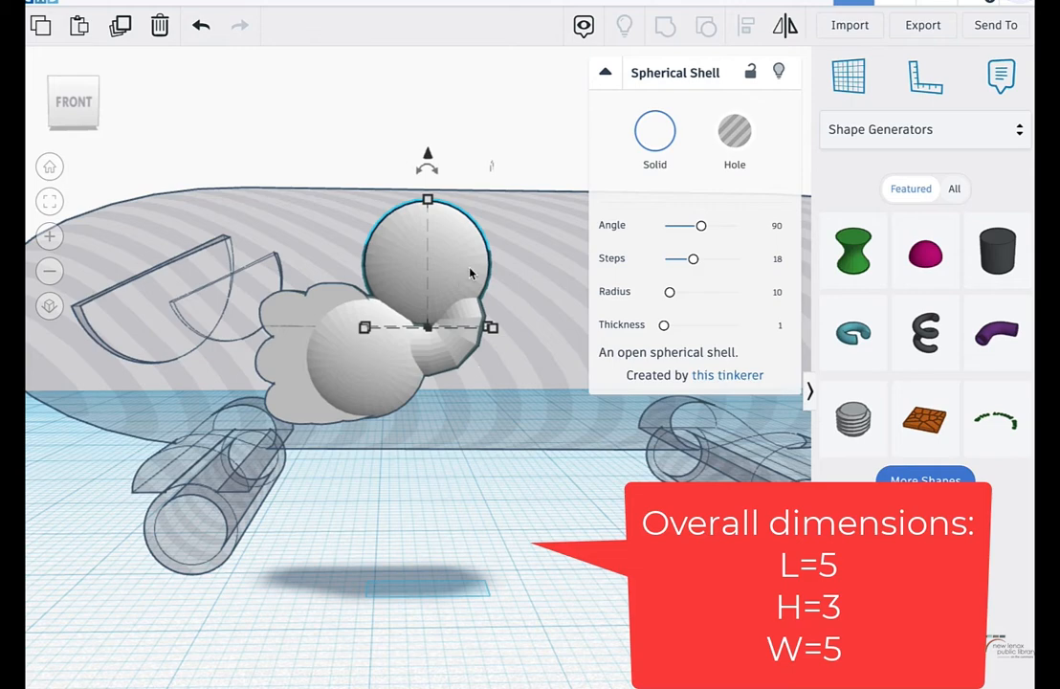
Step: Resize the upper spherical shell to 5 mm wide, 3 mm deep and 5 mm high
scroll(463, 271, "down", 2)
right_click_drag(457, 273, 427, 248)
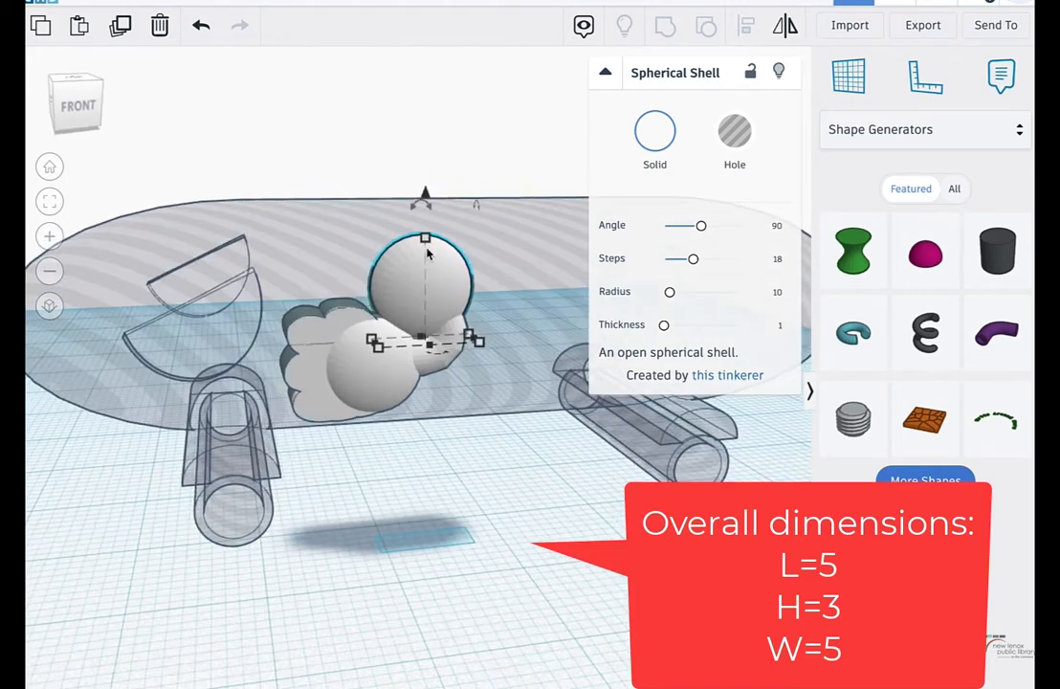
key("Return")
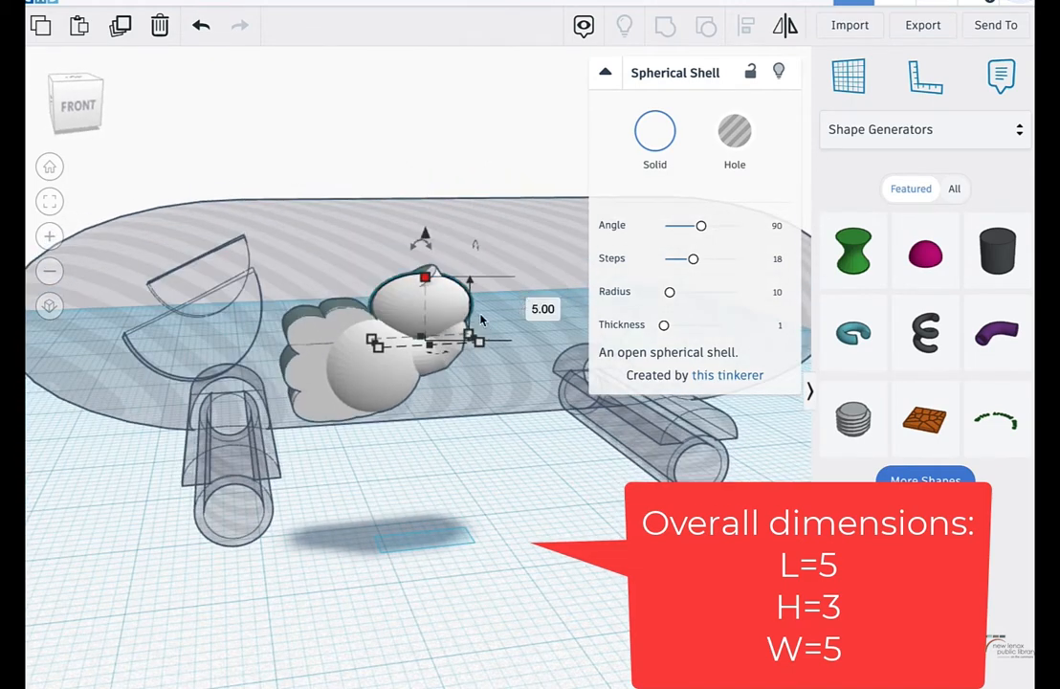
type("5")
key("Return")
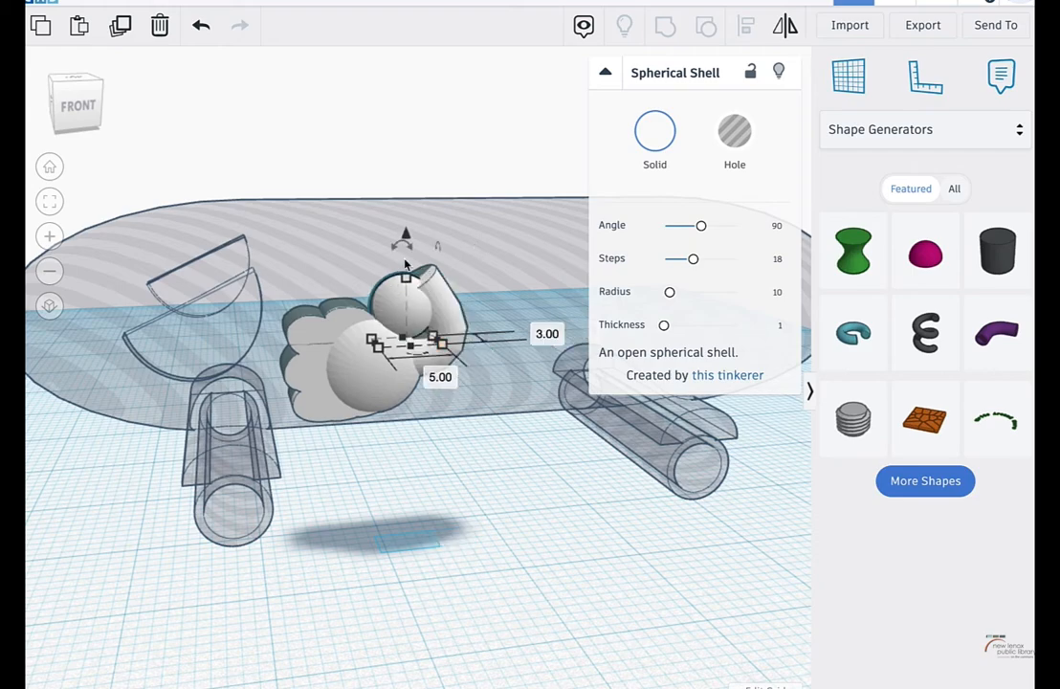
Step: Raise the resized shell onto the upper end of the bent pipe and check its fit from several sides
left_click_drag(405, 236, 407, 208)
scroll(446, 336, "down", 2)
right_click_drag(382, 469, 517, 428)
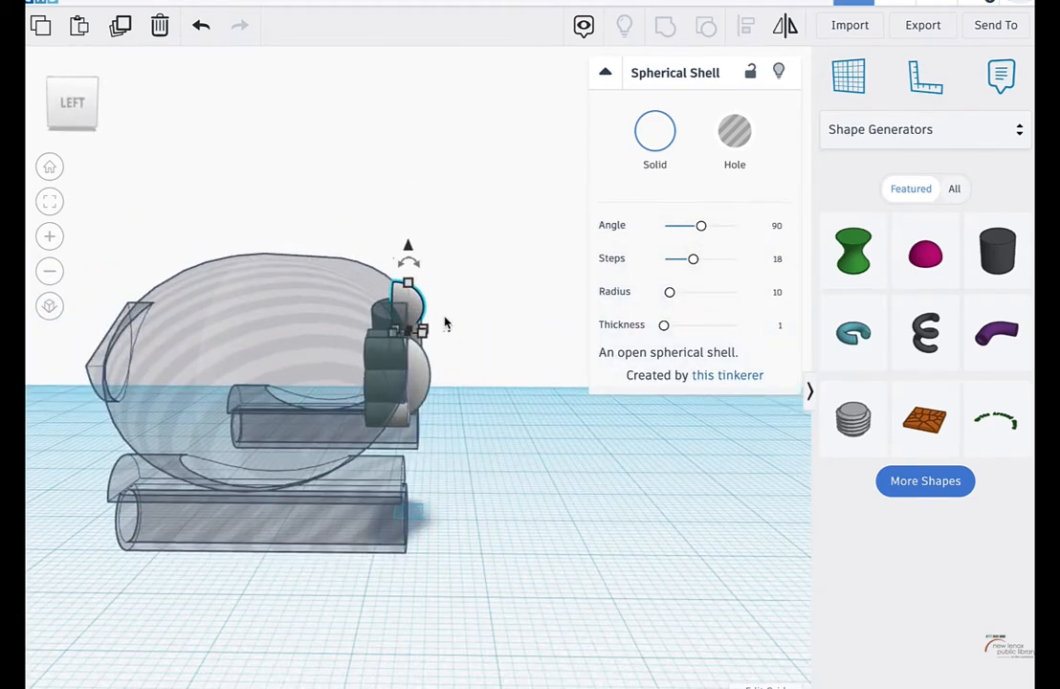
scroll(440, 323, "up", 5)
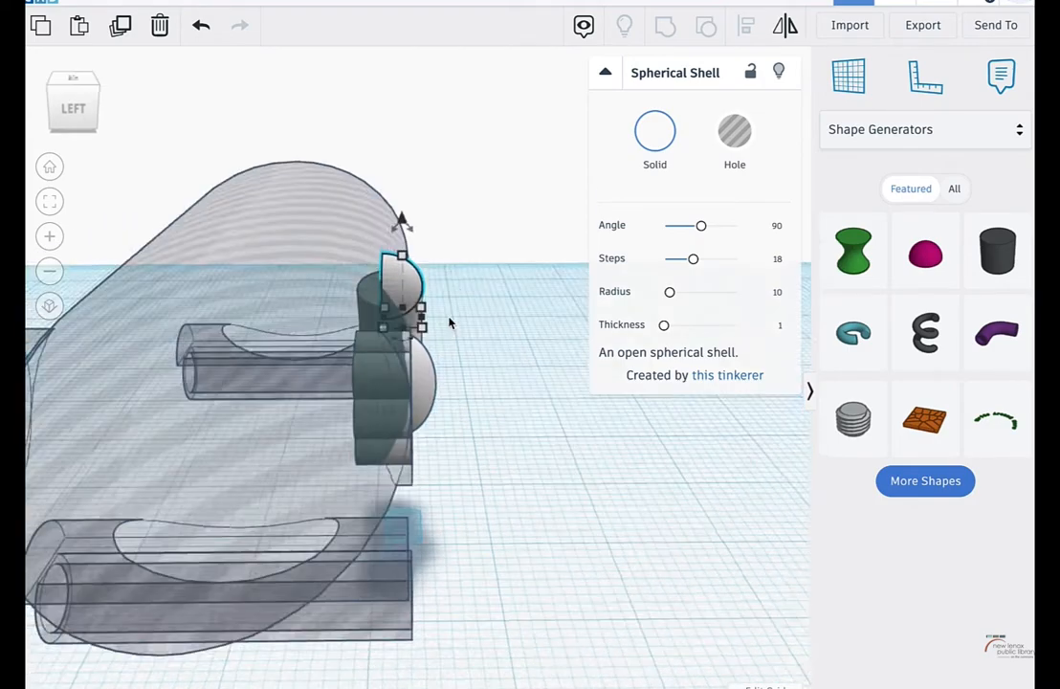
left_click(49, 201)
right_click_drag(431, 194, 452, 169)
scroll(449, 186, "down", 1)
scroll(466, 206, "down", 3)
right_click_drag(450, 359, 424, 408)
scroll(386, 379, "down", 6)
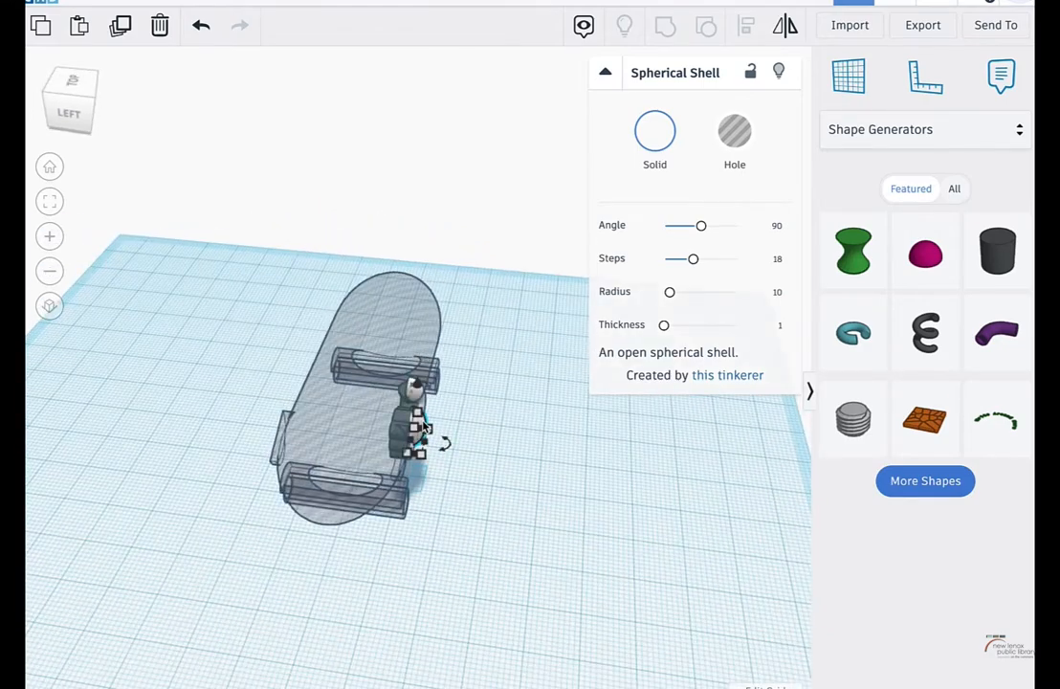
scroll(424, 426, "up", 8)
scroll(331, 450, "down", 8)
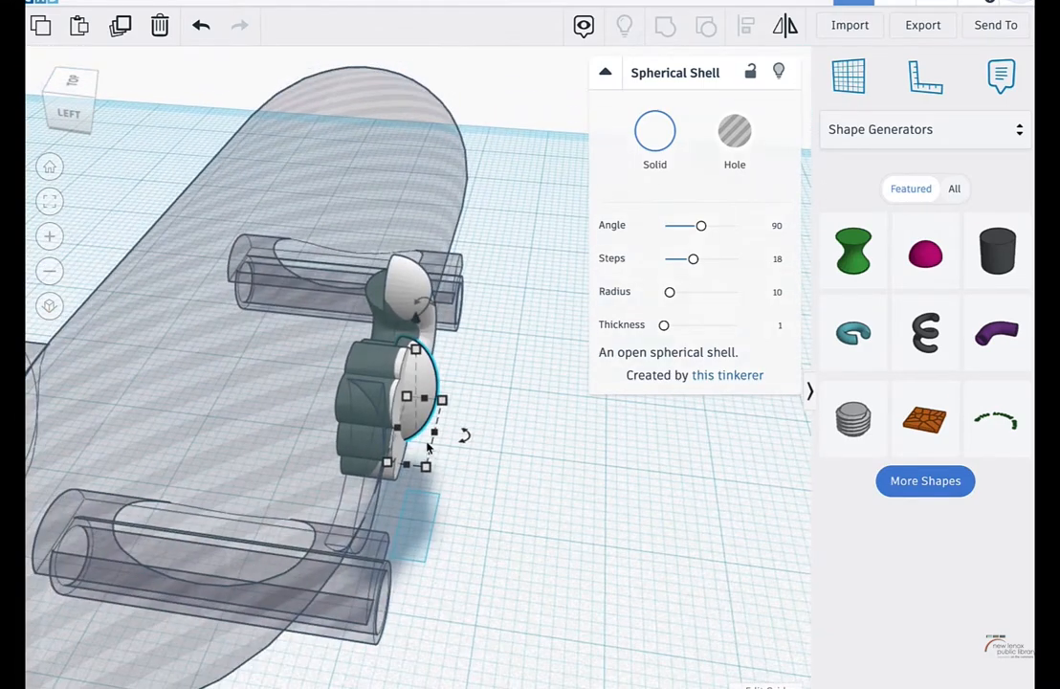
Step: Hide the hole body with its wheel mounts, leaving only the arm parts on the workplane
mouse_move(418, 386)
right_mouse_down()
mouse_move(416, 408)
mouse_move(465, 452)
mouse_move(367, 355)
mouse_move(519, 511)
right_mouse_up()
mouse_move(524, 525)
left_mouse_down()
mouse_move(470, 445)
mouse_move(397, 244)
left_mouse_up()
left_click(398, 244)
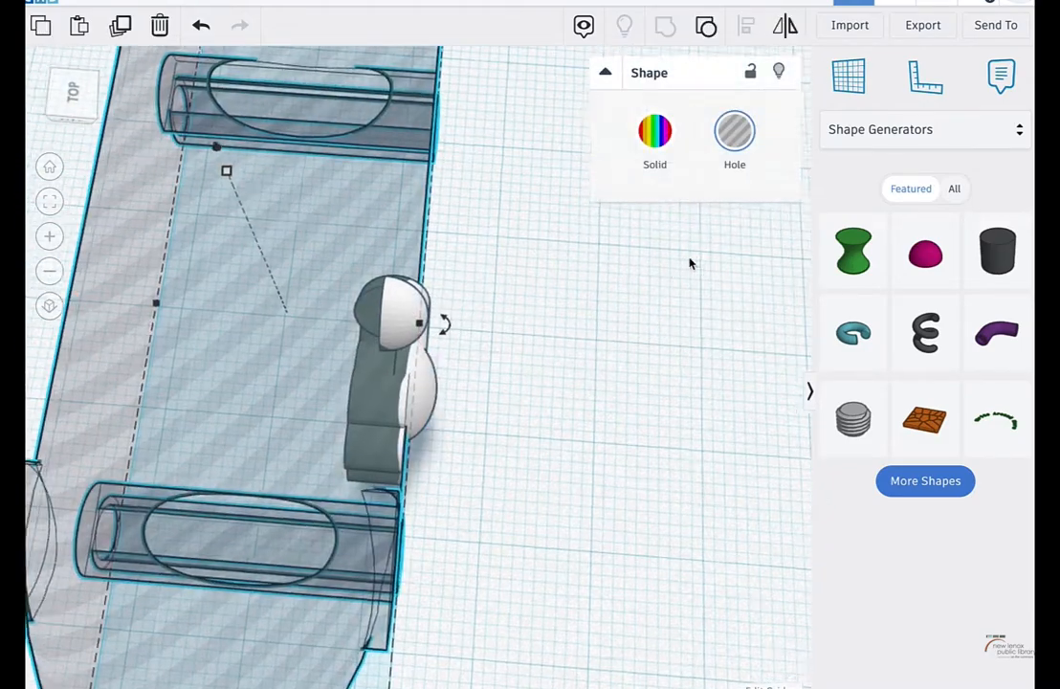
key("ctrl+h")
left_click_drag(466, 471, 397, 309)
left_click(397, 309, "shift")
left_click(560, 260)
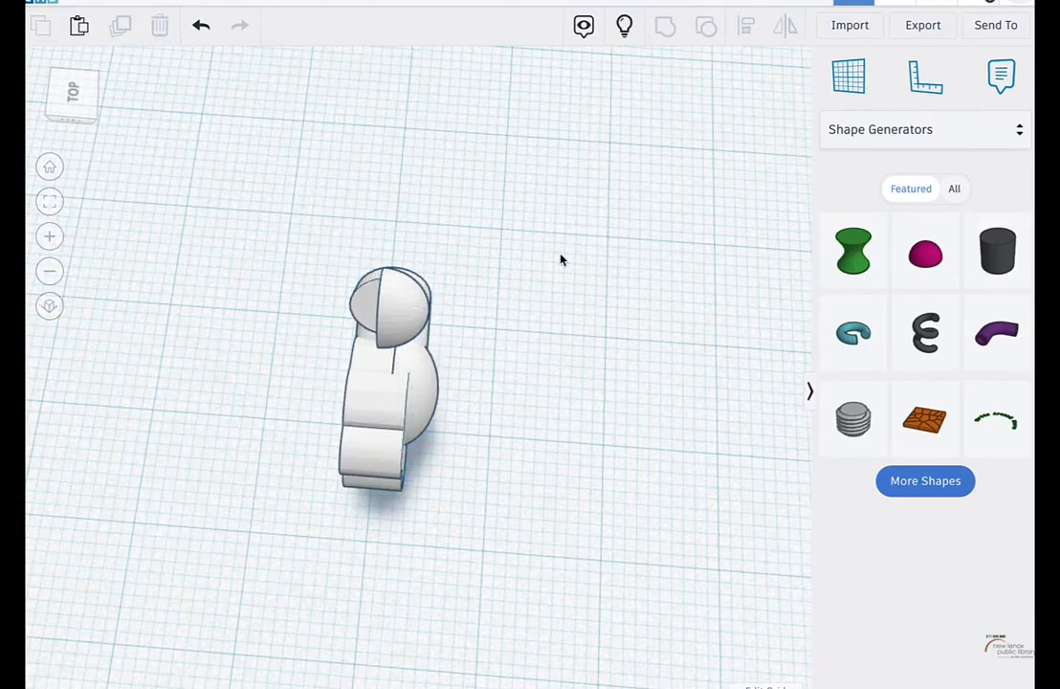
Step: Group the hand, the bent pipe and both spherical shells into one arm
right_click_drag(704, 480, 459, 287)
left_click_drag(239, 153, 437, 459)
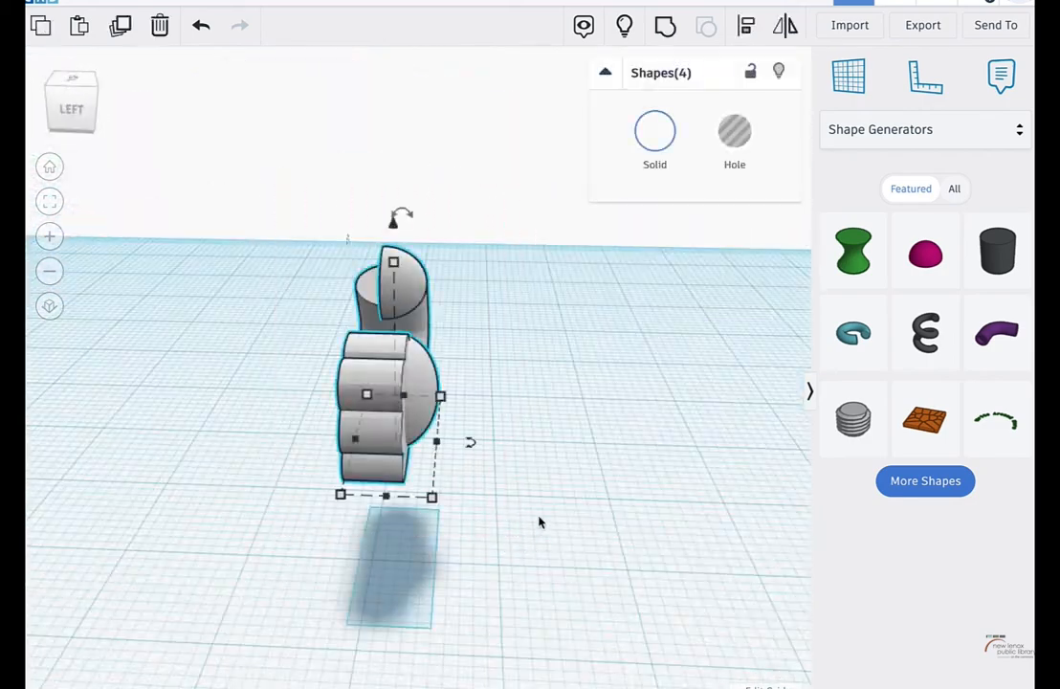
left_click_drag(291, 178, 515, 532)
right_click_drag(516, 532, 262, 386)
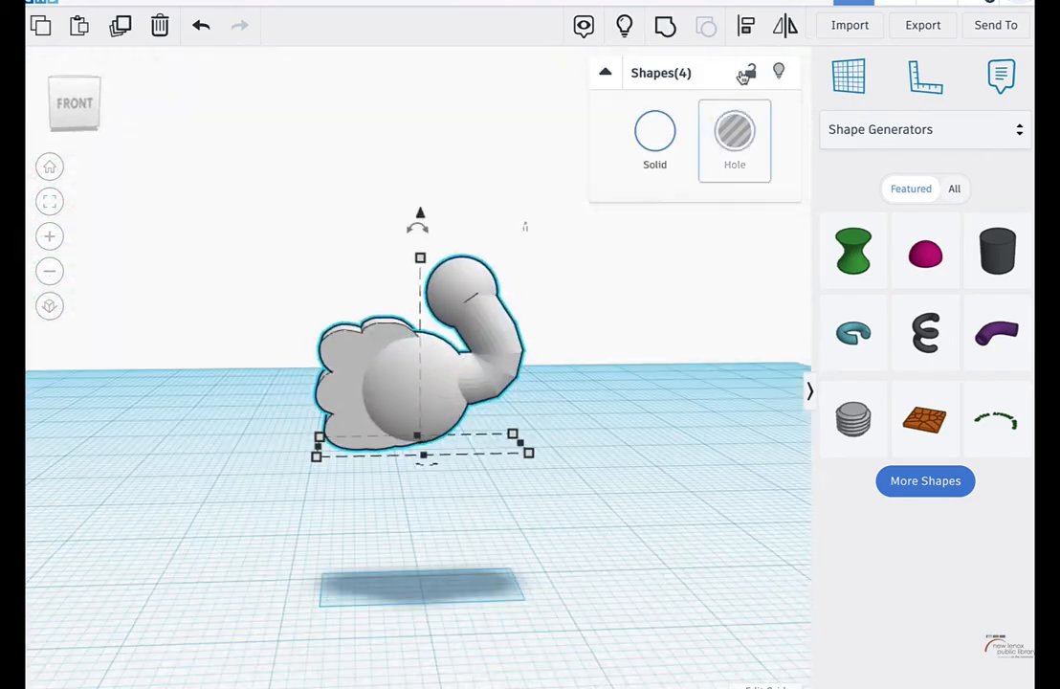
left_click(662, 27)
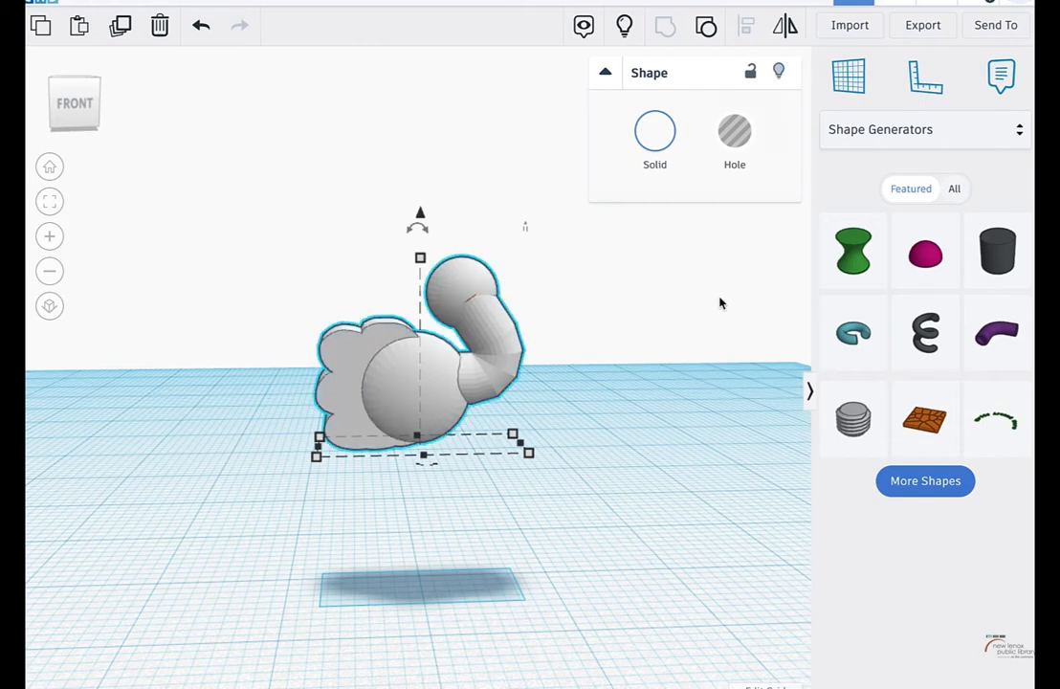
Step: Show all hidden shapes again to bring the body back around the grouped arm
left_click(626, 28)
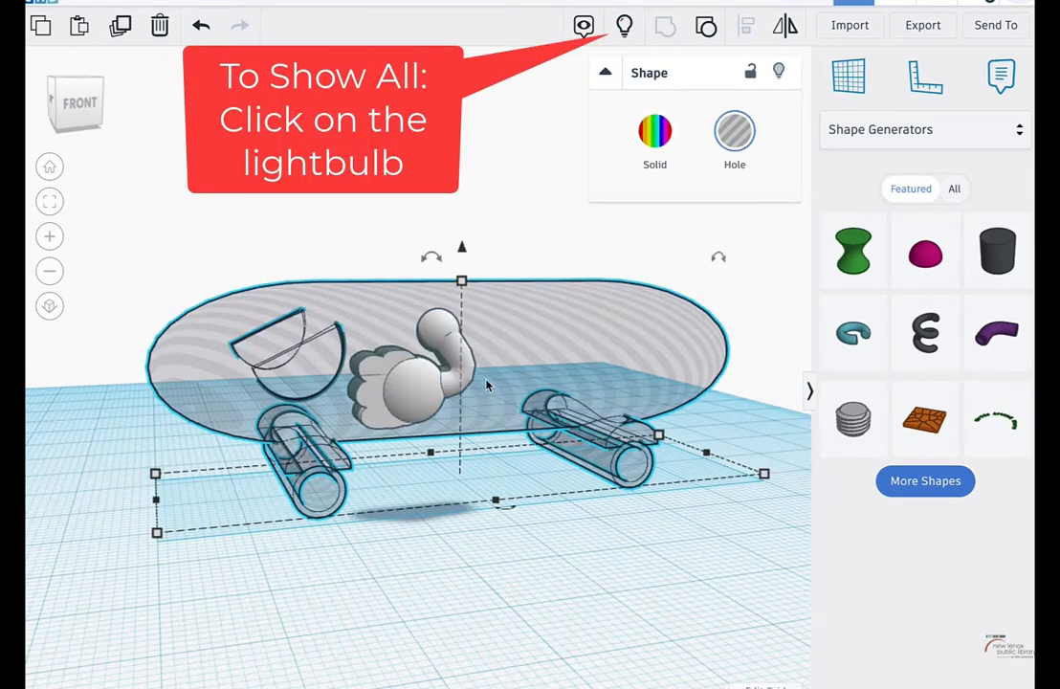
scroll(486, 380, "down", 1)
scroll(486, 380, "up", 1)
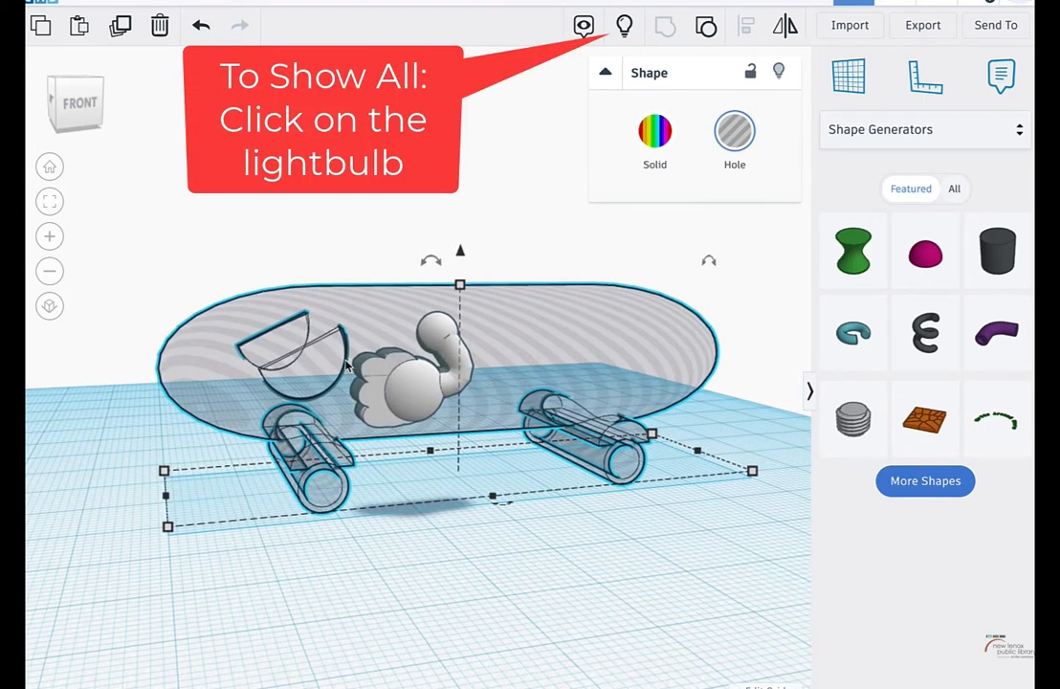
right_click_drag(348, 365, 418, 386)
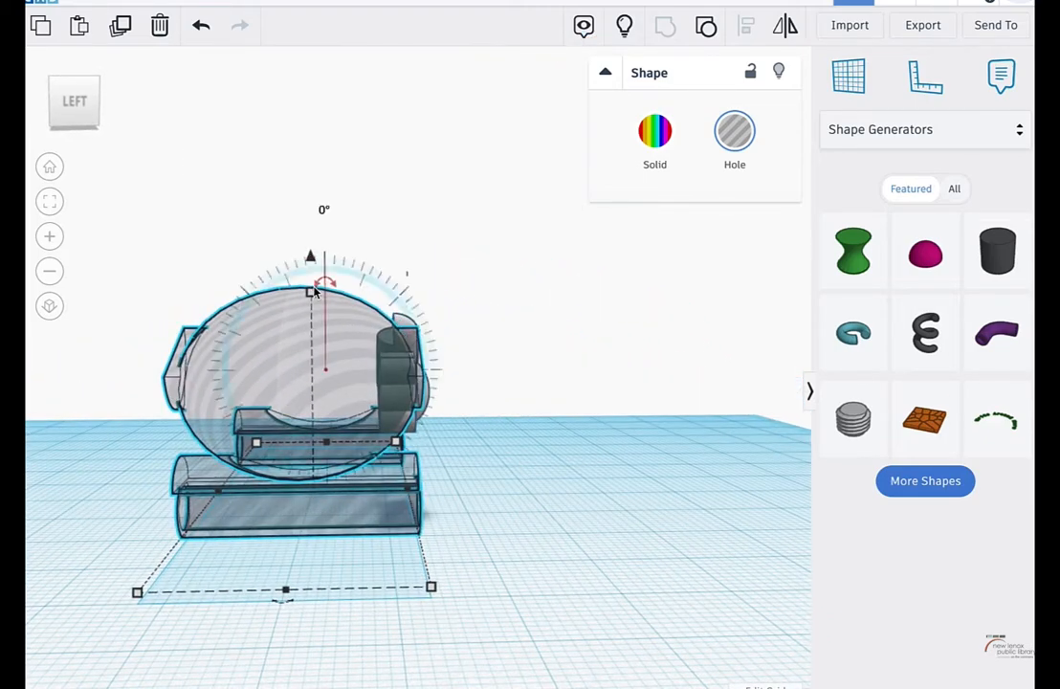
Step: Check the overall height of the hole body from the side and the front, and clear the selection
left_click_drag(310, 295, 312, 234)
right_click_drag(428, 312, 220, 459)
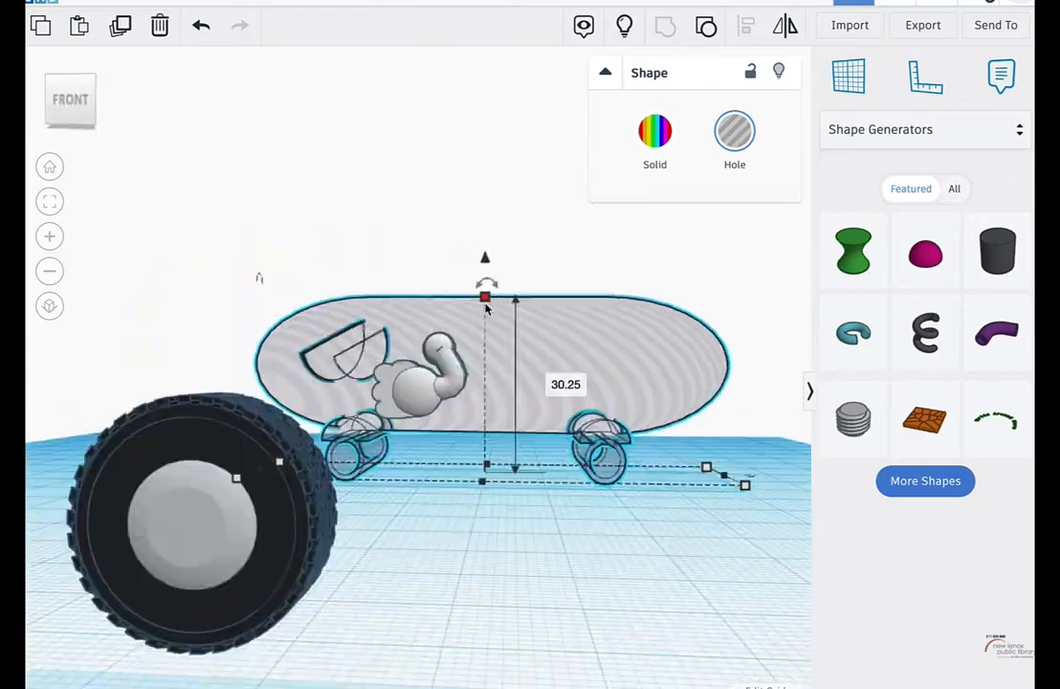
left_click(511, 534)
left_click(269, 529)
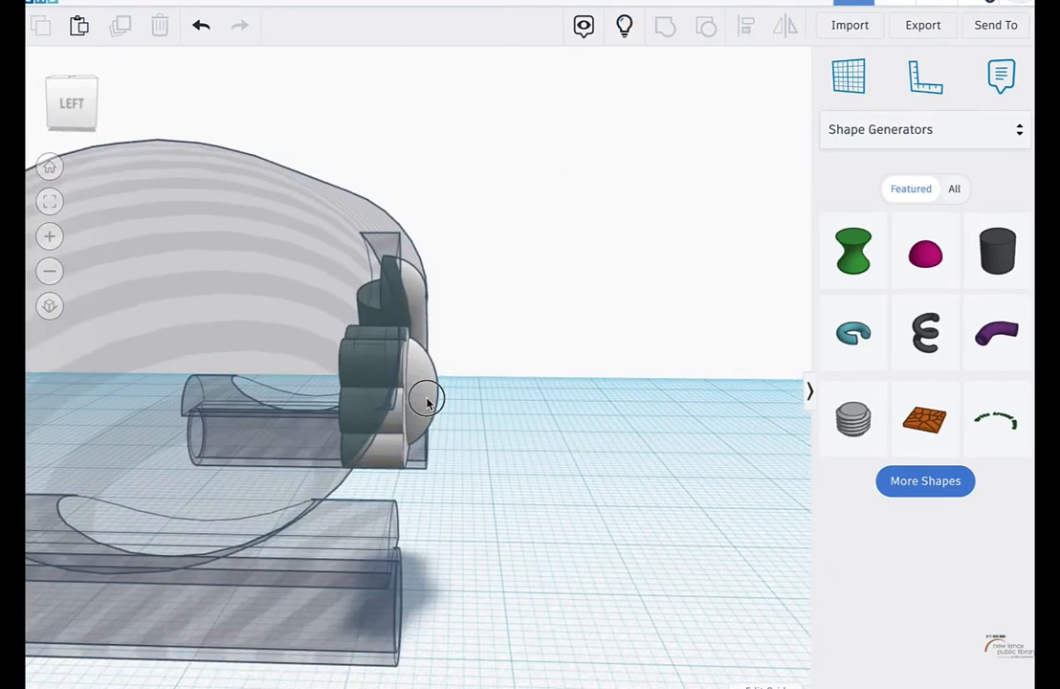
Step: Nudge the grouped arm slightly outward from the body's side and raise it 1 mm
left_click(426, 402)
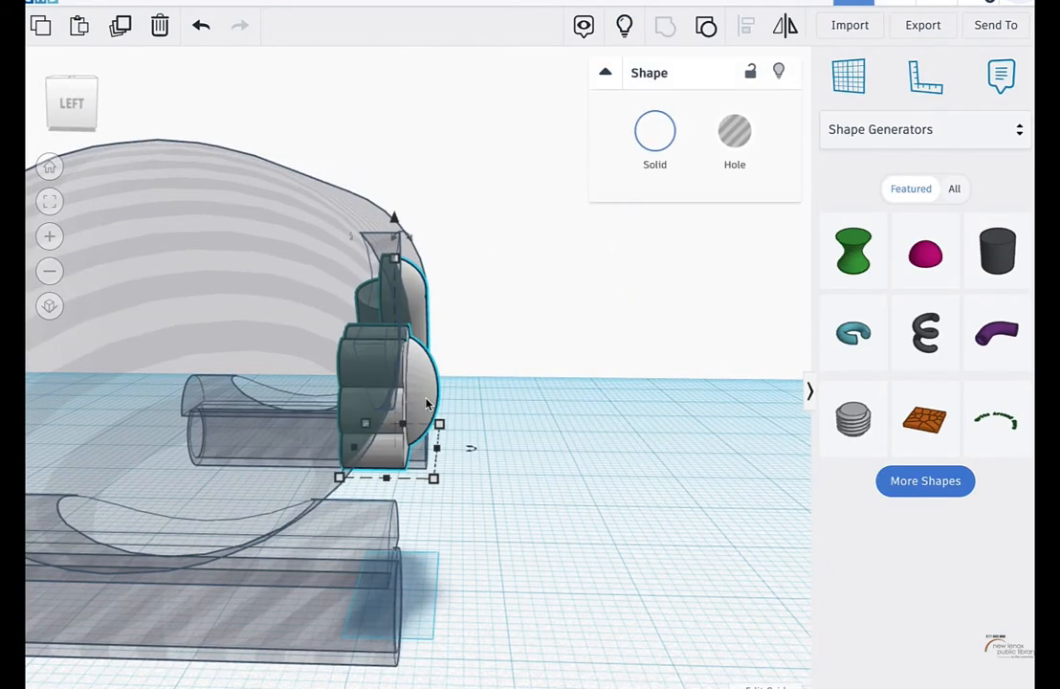
key("Right")
right_click_drag(482, 403, 360, 408)
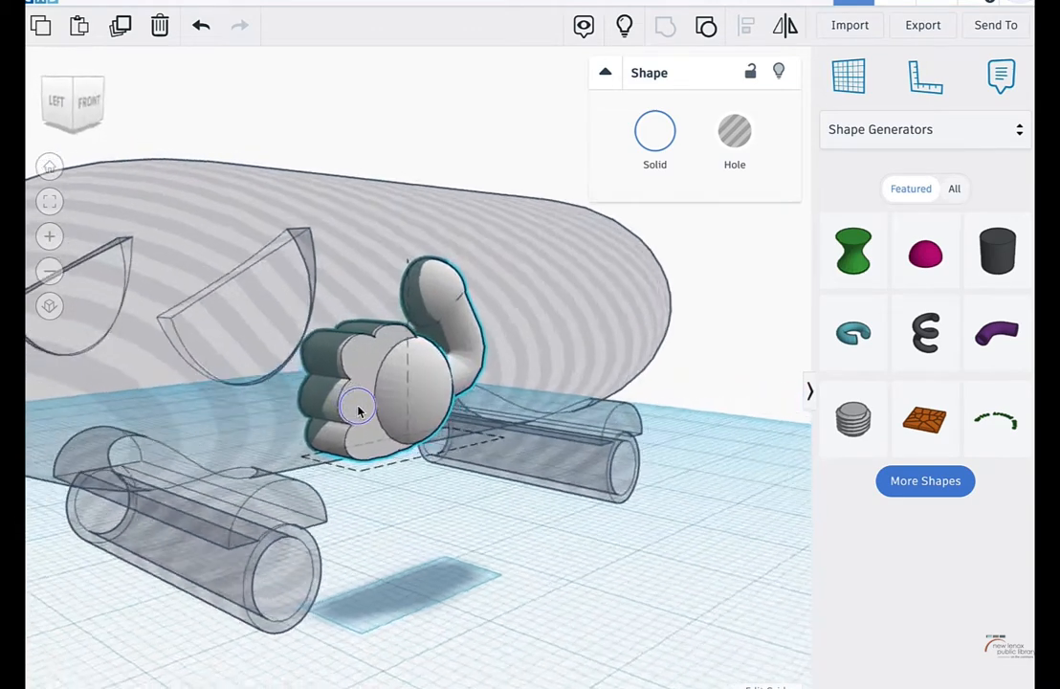
left_click_drag(405, 275, 403, 265)
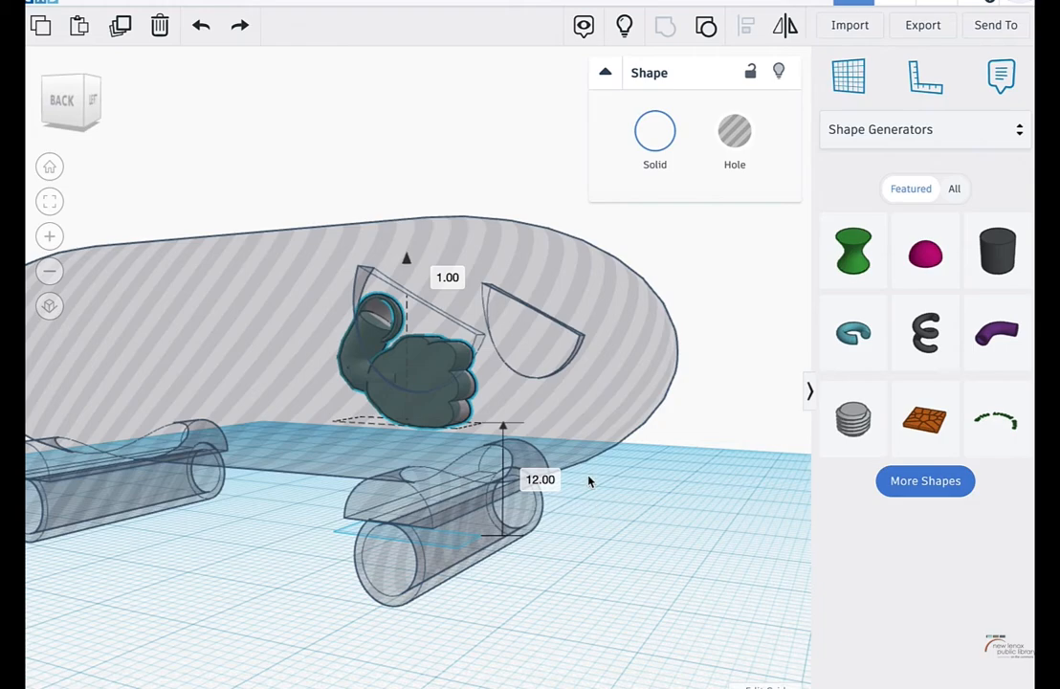
mouse_move(61, 101)
left_mouse_down()
mouse_move(64, 116)
mouse_move(74, 113)
mouse_move(52, 102)
left_mouse_up()
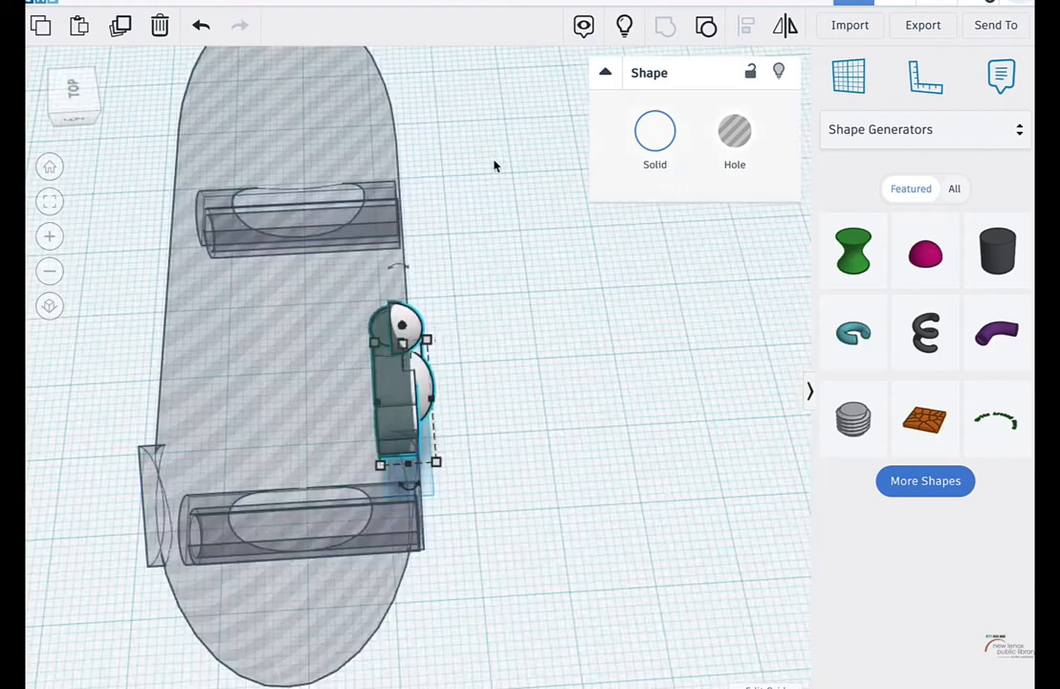
scroll(453, 219, "down", 4)
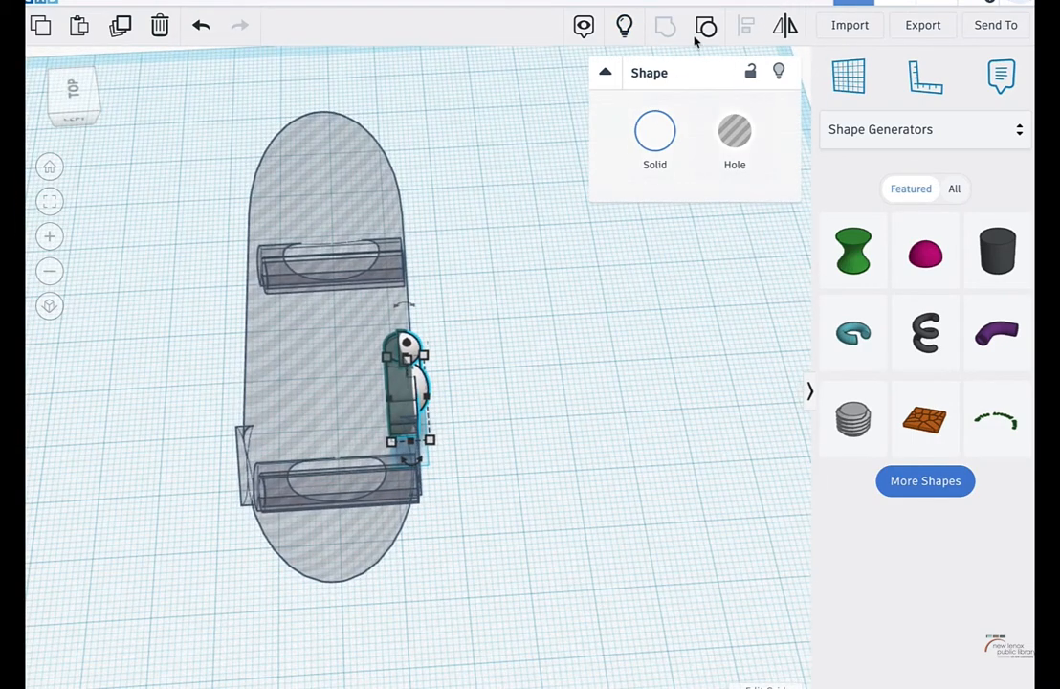
Step: Duplicate the grouped arm and move the copy straight across to the opposite side of the body
left_click(785, 29)
right_click_drag(521, 407, 491, 314)
left_click(117, 29)
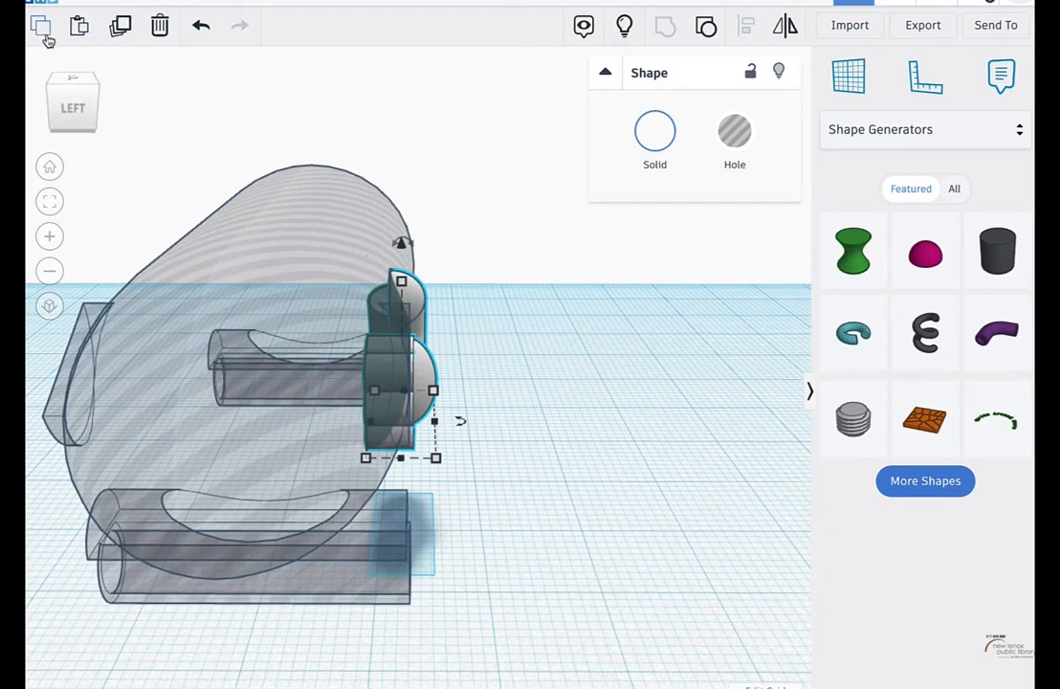
key("Left")
key("Left")
key("Left")
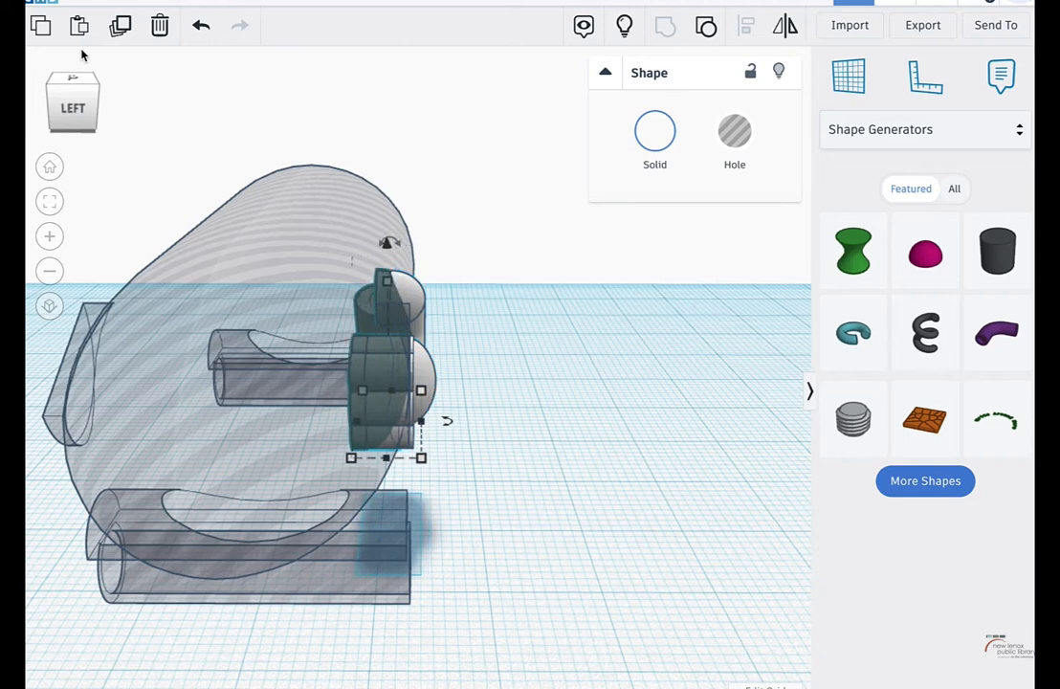
key("Left")
key("Left")
key("Left")
key("Left")
key("Left")
key("Left")
key("Left")
key("Left")
key("Left")
key("Left")
key("Left")
key("Left")
key("Left")
key("Left")
key("Left")
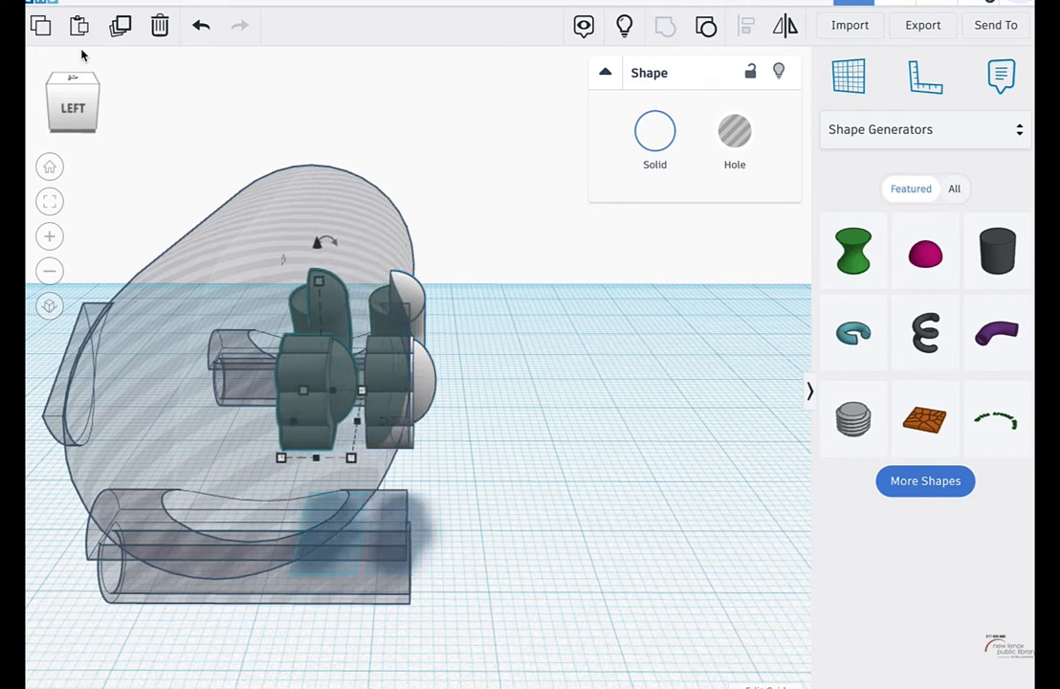
key("Left")
key("Left")
key("Left")
key("Left")
key("Left")
key("Left")
key("Left")
key("Left")
key("shift+Left")
key("shift+Left")
key("shift+Left")
key("Left")
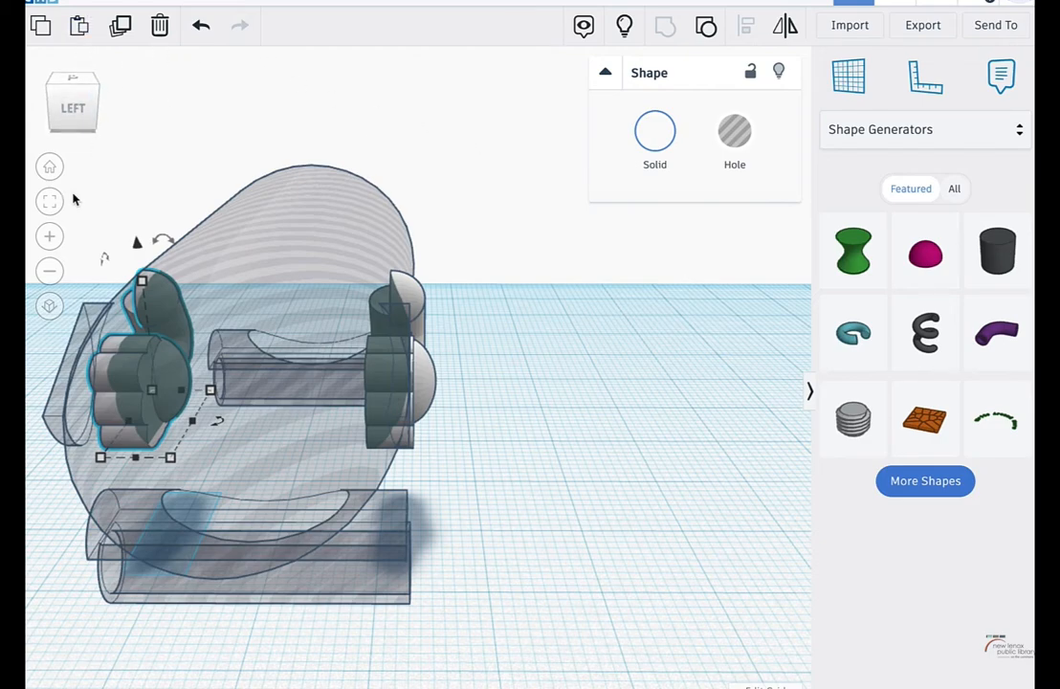
Step: Check the copied arm's position against the body's edge from above and undo the last change to it
left_click(50, 202)
right_click_drag(403, 244, 404, 395)
scroll(419, 392, "down", 3)
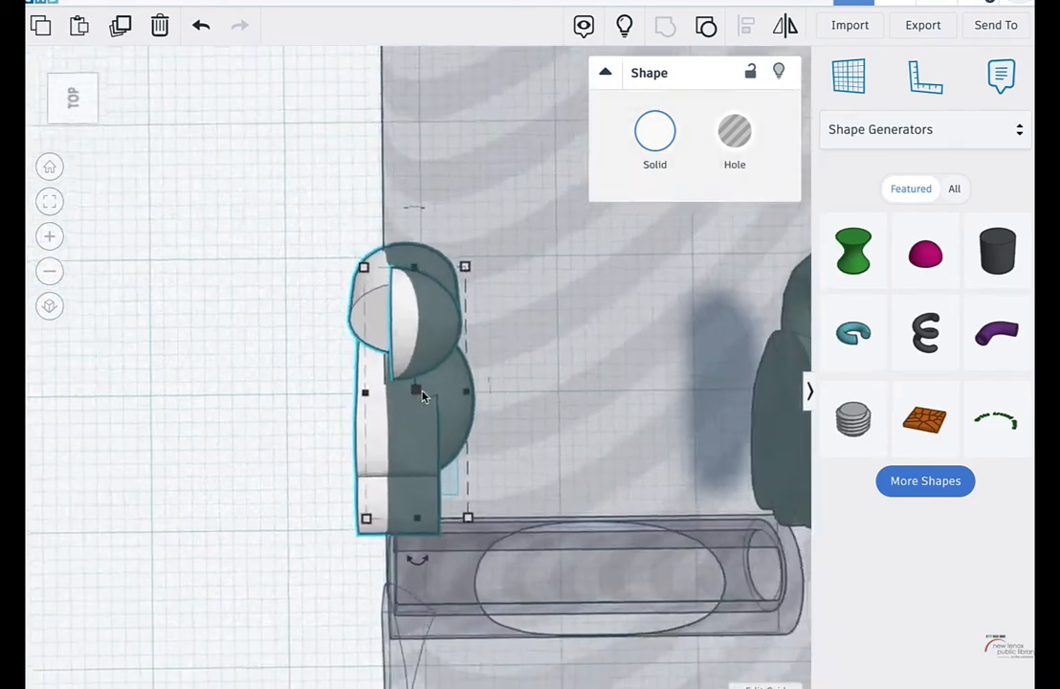
scroll(424, 397, "down", 4)
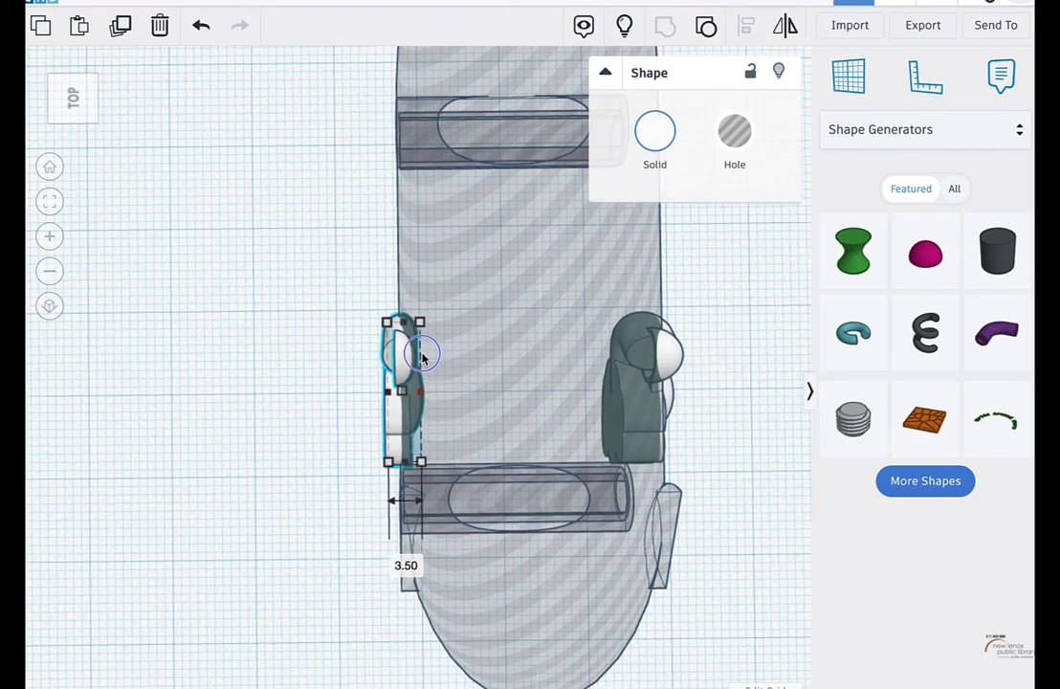
key("ctrl+z")
right_click_drag(571, 385, 415, 407)
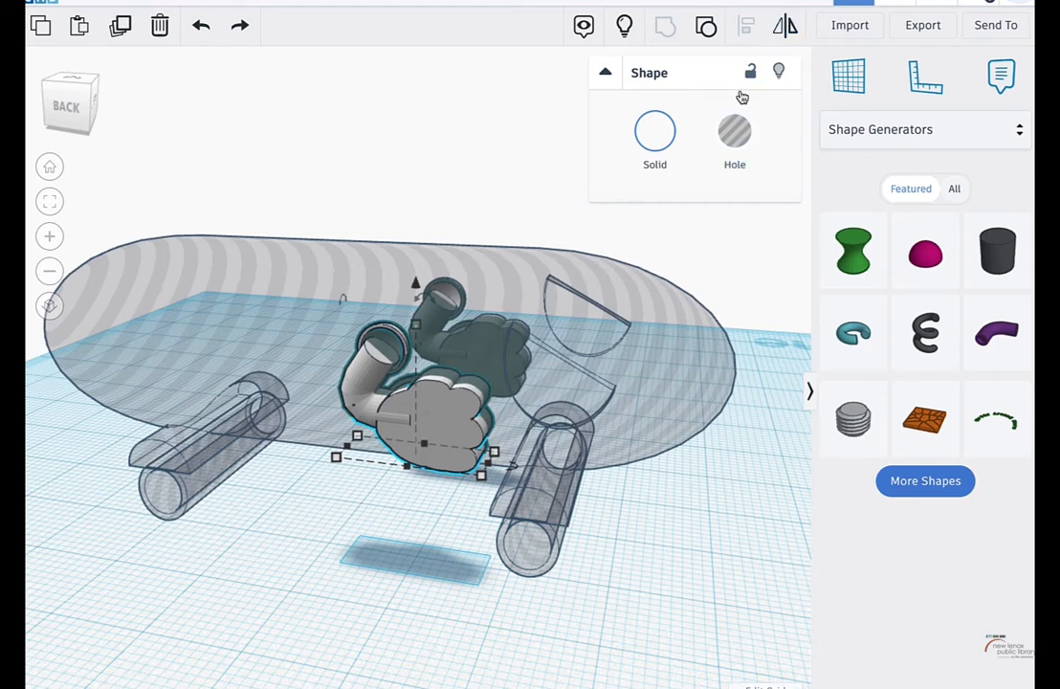
Step: Mirror the copied arm across the body's width so that its spherical shells face outward
right_click_drag(757, 330, 777, 59)
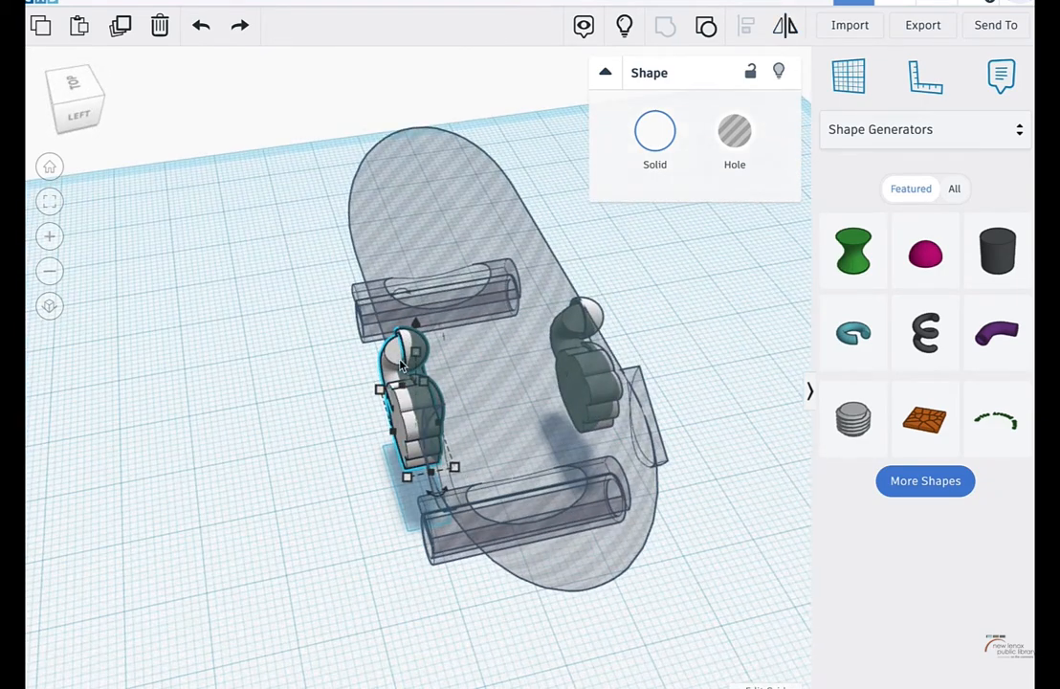
left_click(785, 27)
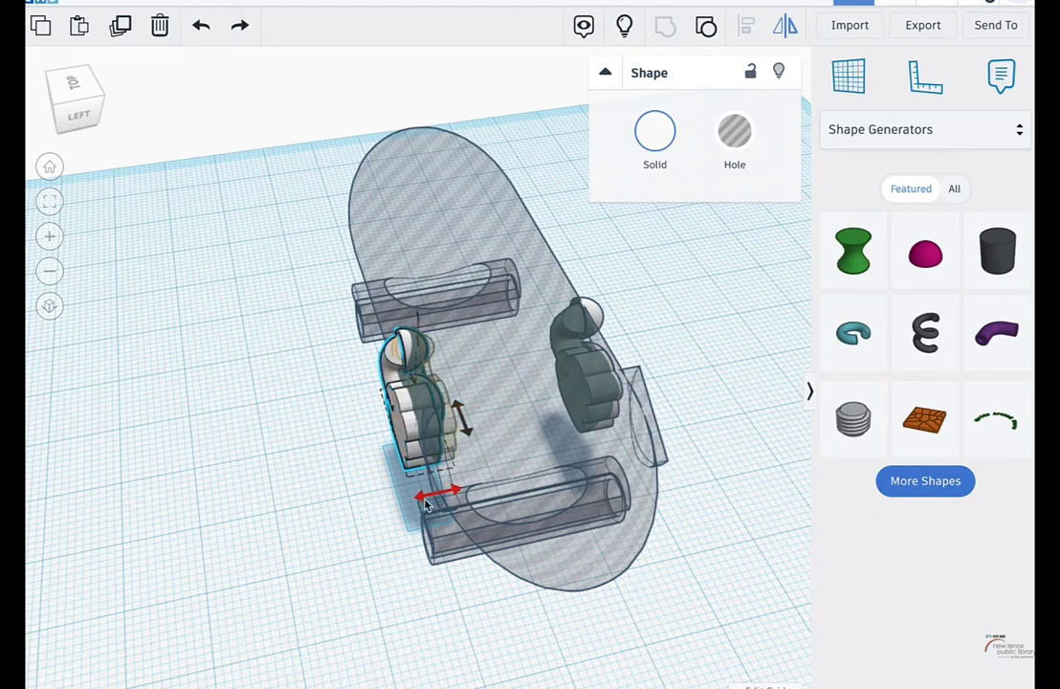
right_click_drag(405, 496, 444, 459)
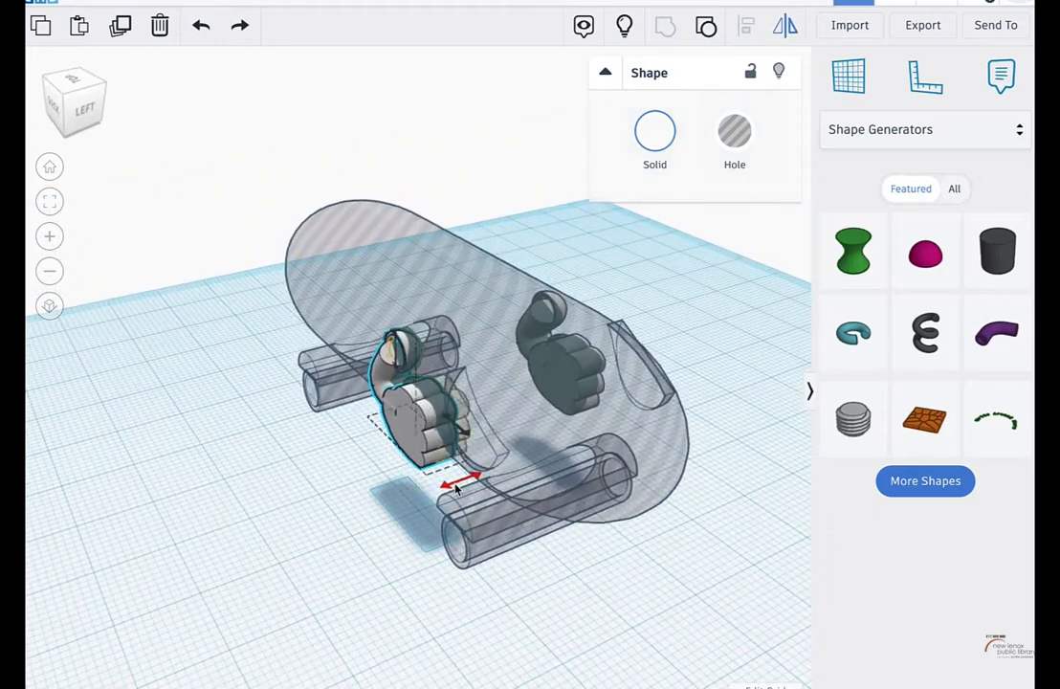
scroll(456, 489, "up", 5)
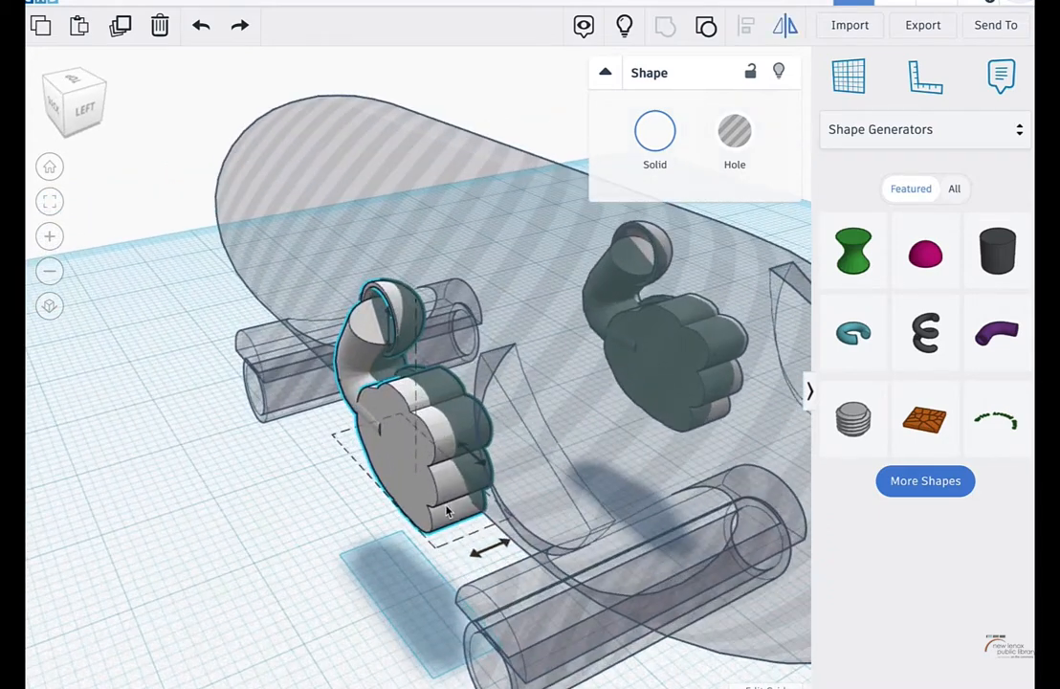
left_click(485, 550)
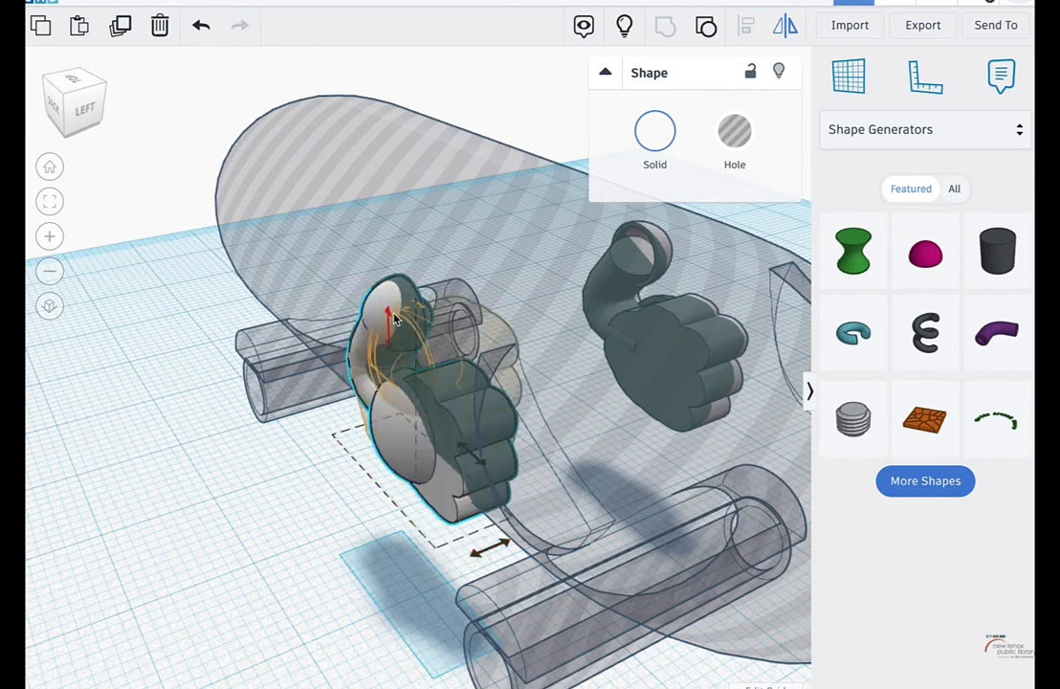
right_click_drag(299, 332, 316, 383)
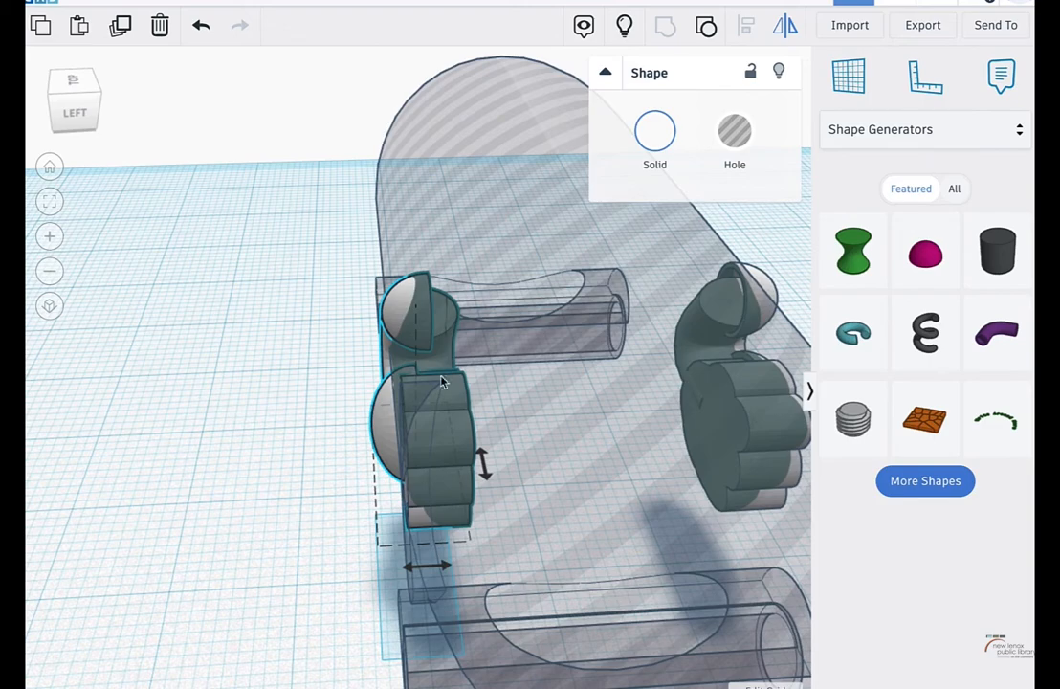
Step: Nudge the mirrored arm sideways until it sits against the body's side, matching the arm on the opposite side
right_click_drag(441, 382, 466, 401)
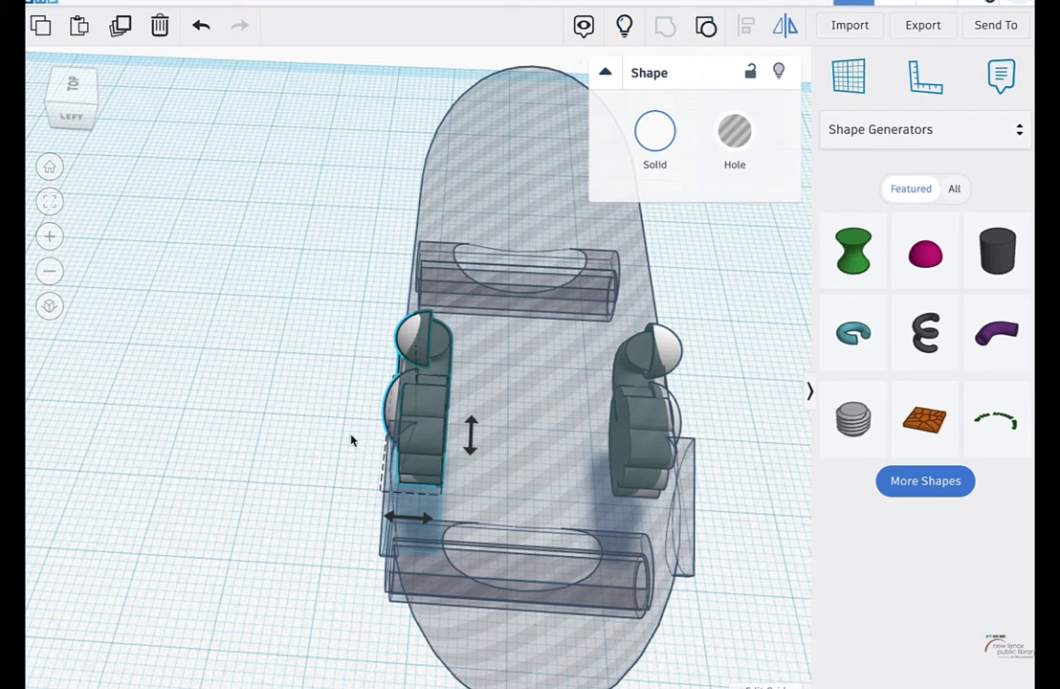
right_click_drag(285, 424, 381, 373)
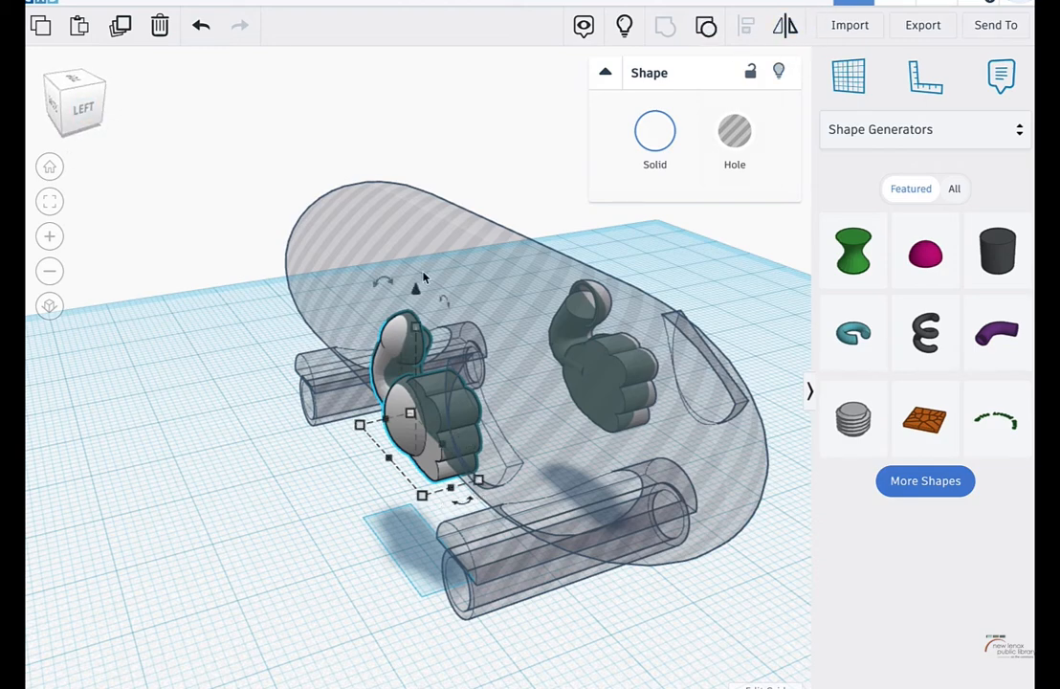
right_click_drag(386, 431, 278, 466)
key("Left")
key("Left")
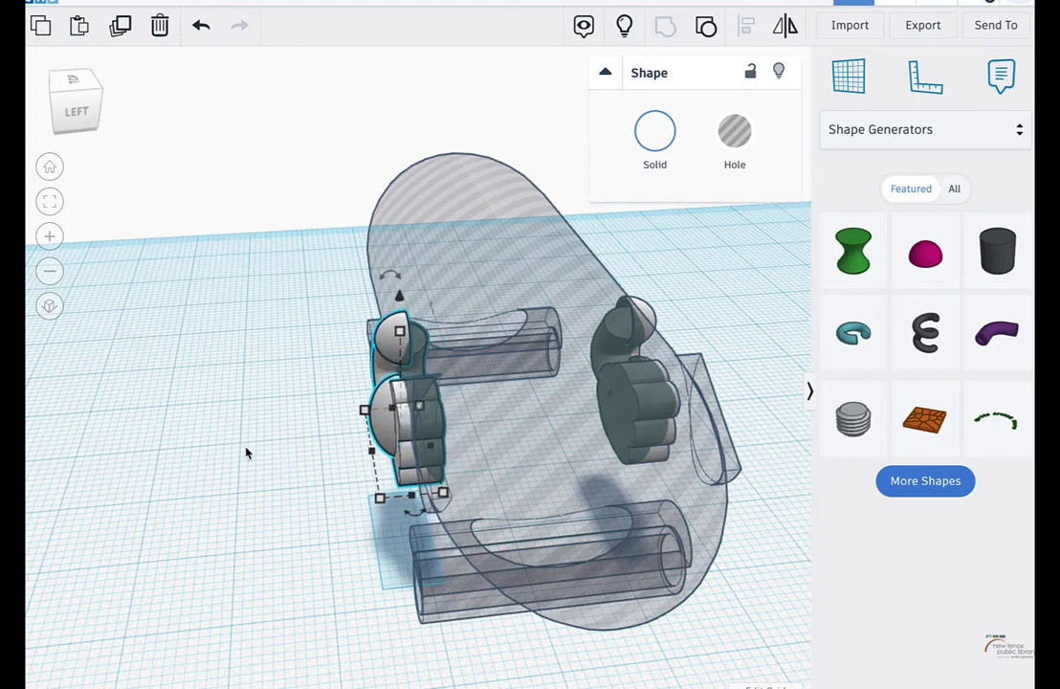
right_click_drag(245, 453, 206, 385)
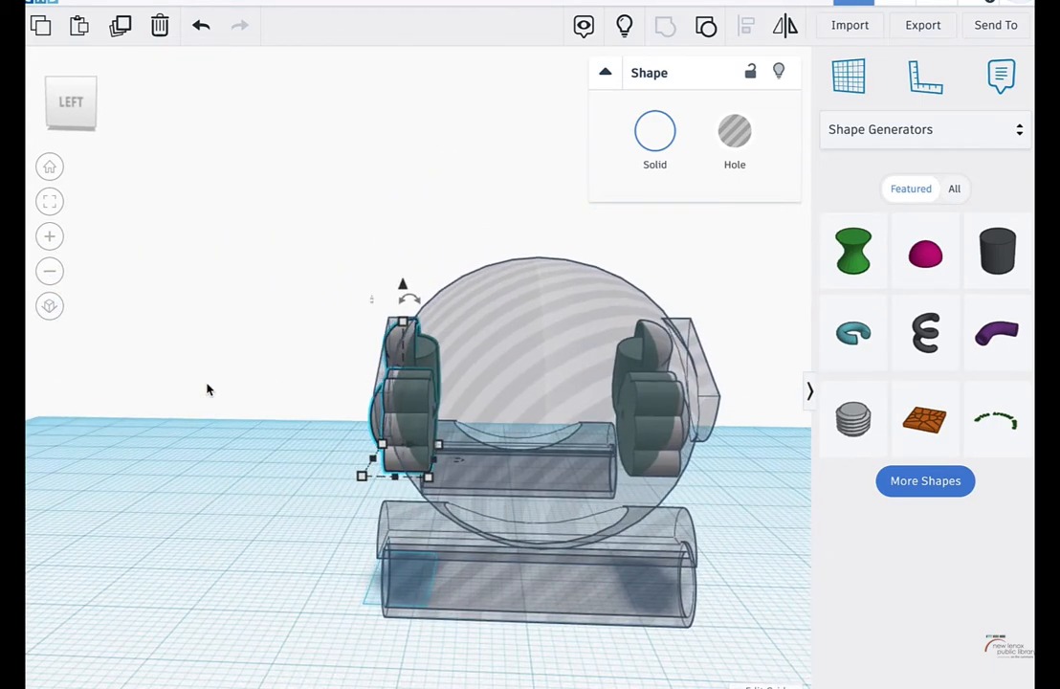
key("Right")
key("Right")
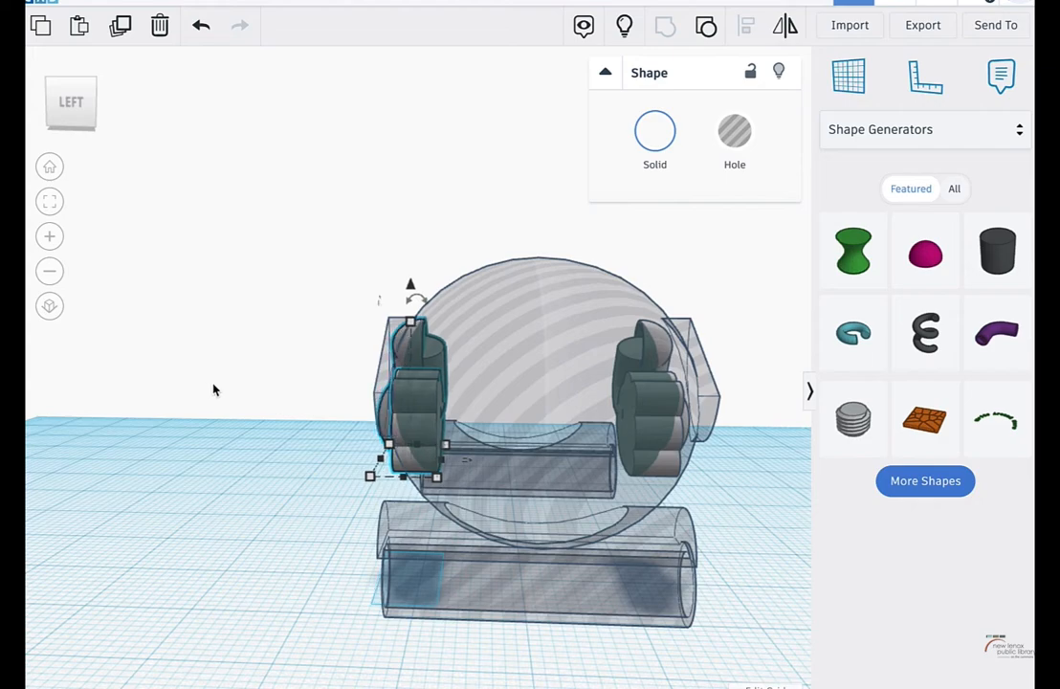
right_click_drag(214, 389, 265, 481)
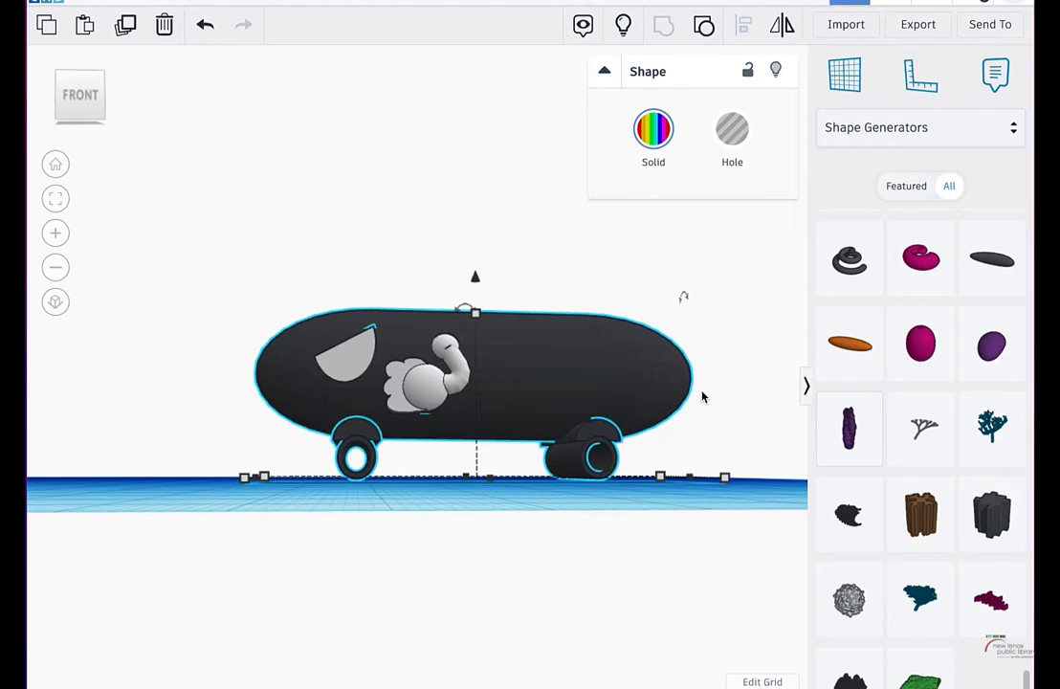
Step: Look through the Creatures & Characters shapes for a part to add to the model, and switch to Basic Shapes
right_click_drag(701, 397, 656, 344)
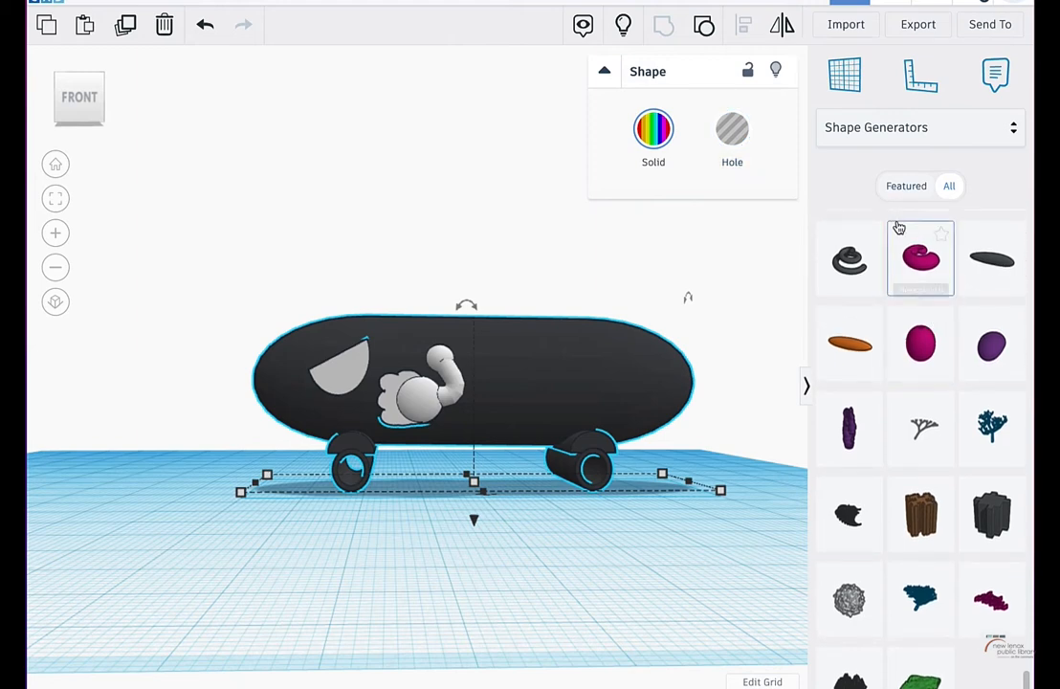
left_click(924, 137)
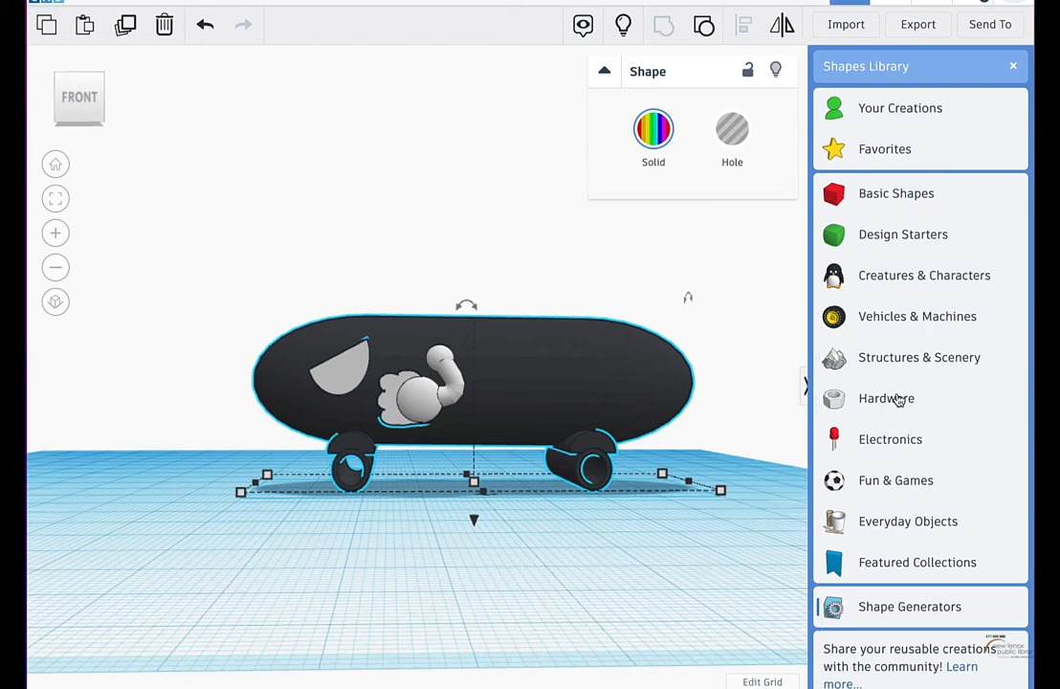
left_click(895, 70)
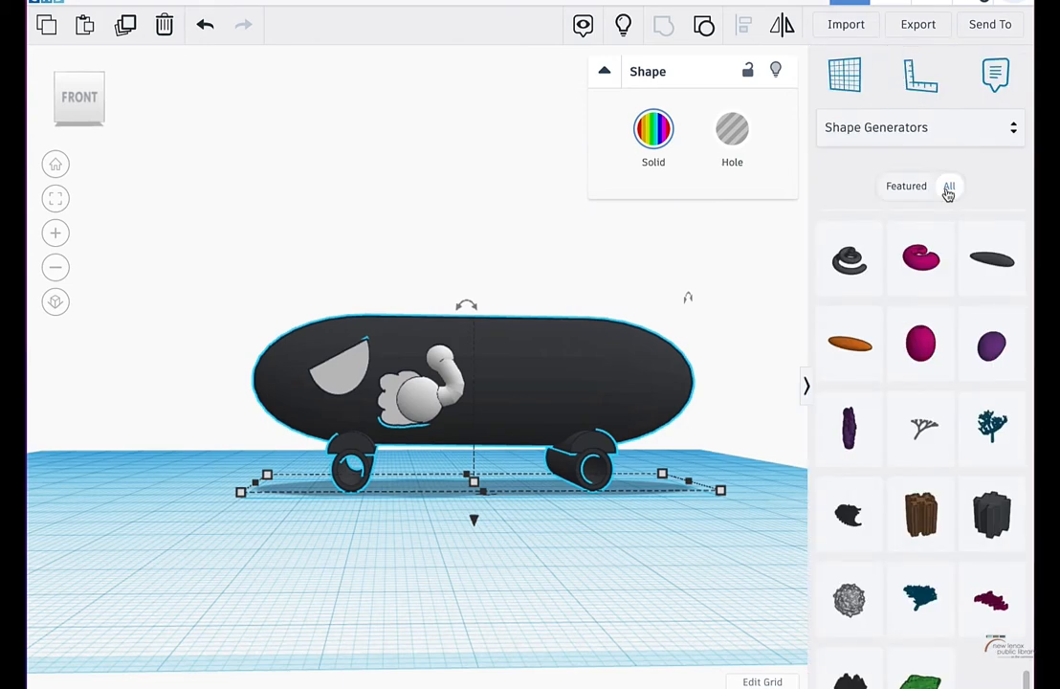
left_click(866, 134)
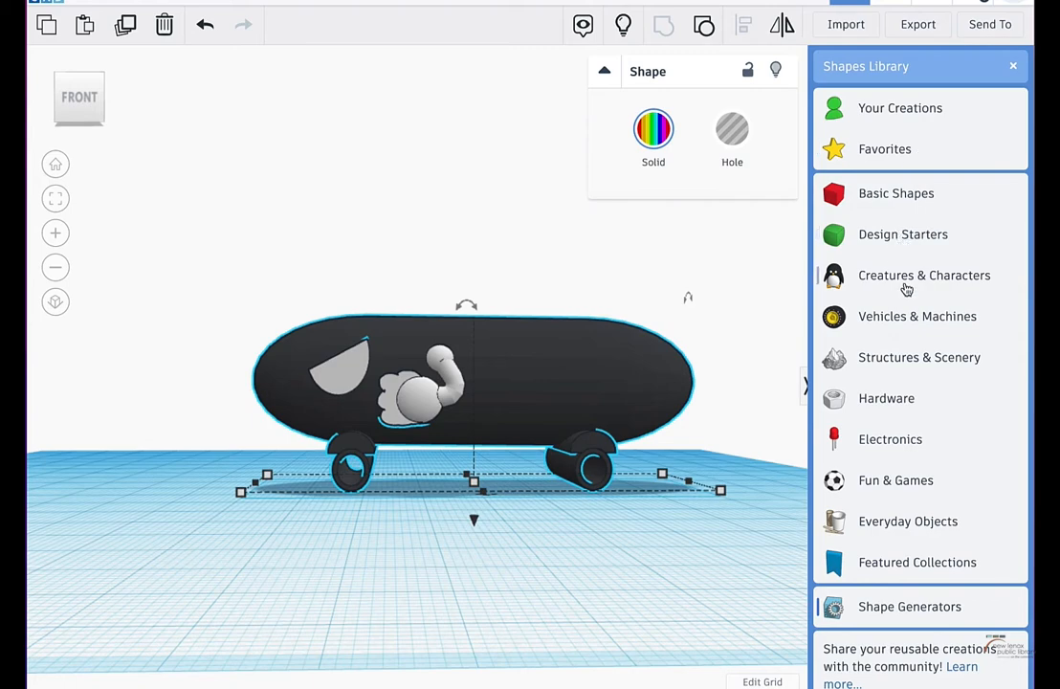
left_click(899, 275)
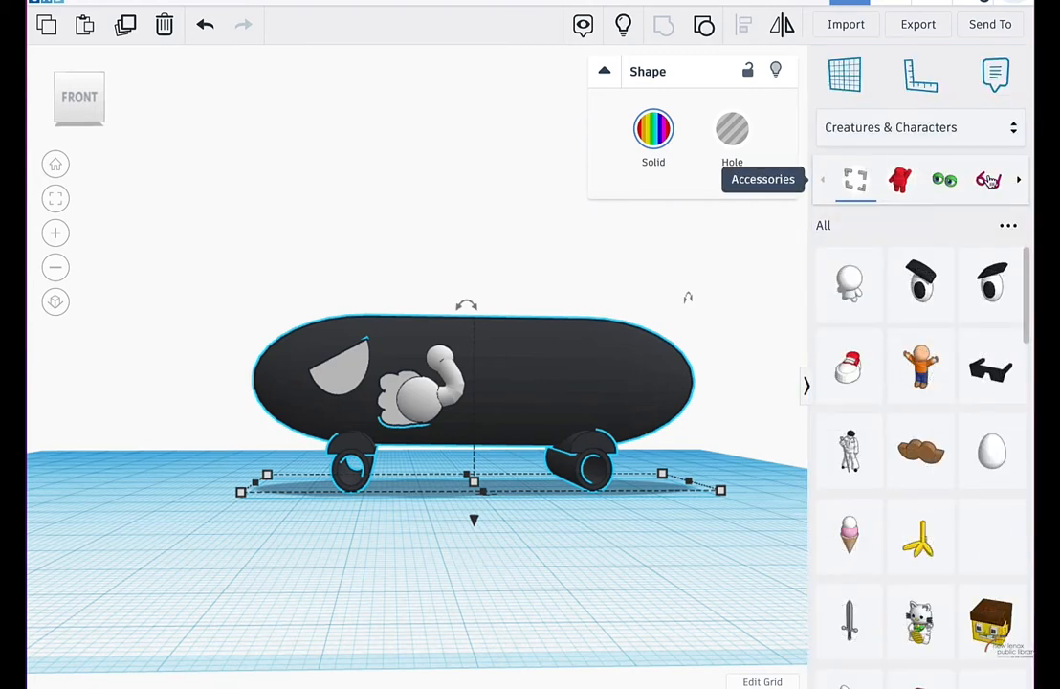
scroll(989, 182, "right", 2)
left_click(941, 128)
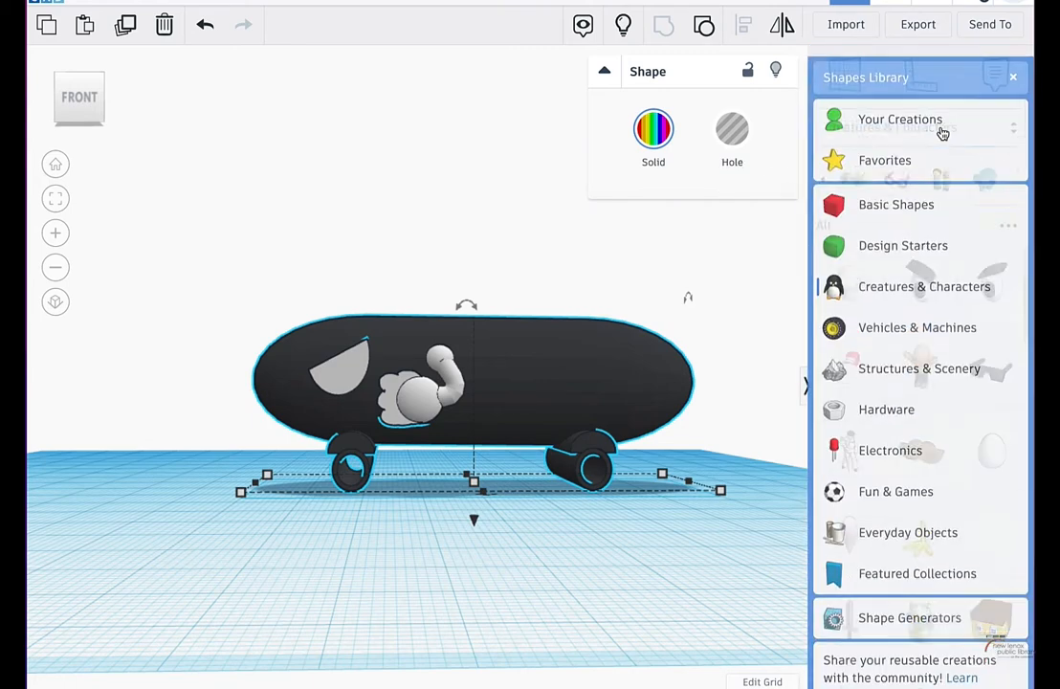
left_click(895, 193)
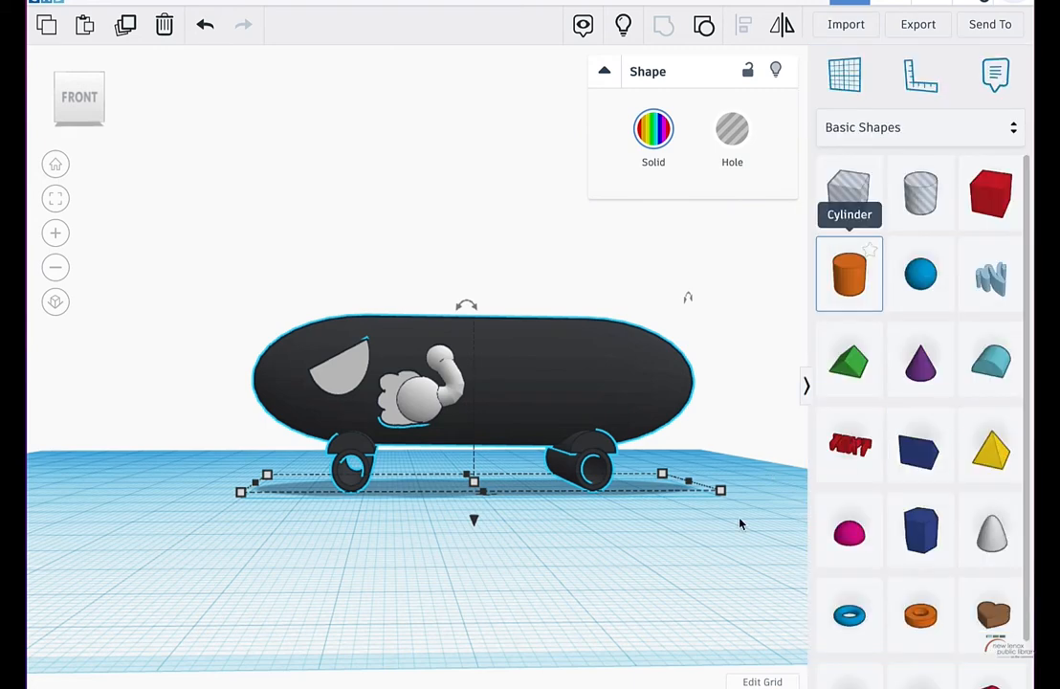
Step: Deselect the model and browse the Basic Shapes and Featured Collections for a suitable rear-end shape
left_click(741, 523)
right_click_drag(740, 523, 612, 555)
scroll(954, 424, "down", 1)
mouse_move(633, 411)
right_mouse_down()
mouse_move(667, 568)
mouse_move(651, 406)
right_mouse_up()
left_click(932, 493)
scroll(904, 409, "up", 3)
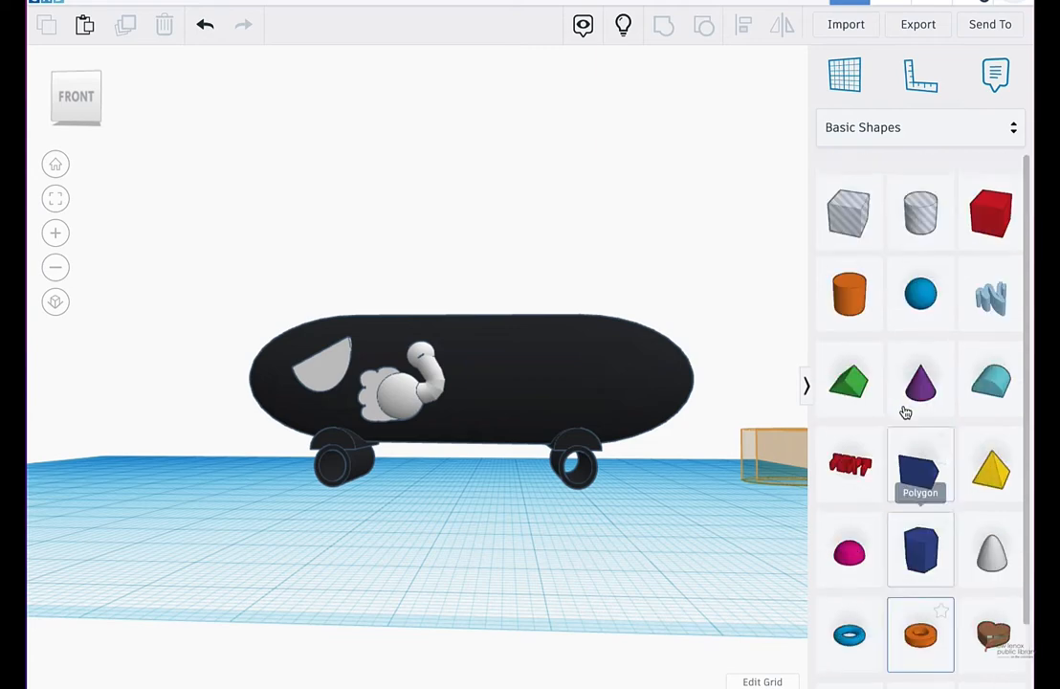
scroll(899, 361, "down", 2)
left_click(891, 128)
left_click(901, 566)
left_click(891, 128)
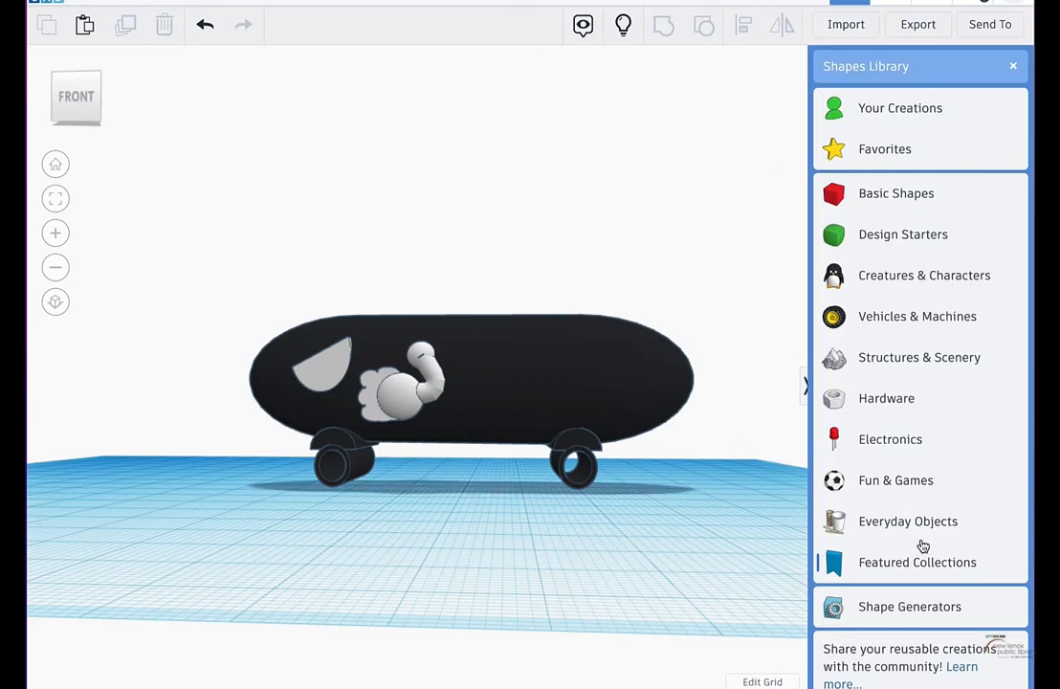
Step: Find the wavy-topped cylinder among all the shape generators and place it on the workplane in front of the model
left_click(909, 606)
left_click(949, 188)
scroll(995, 387, "down", 5)
scroll(976, 421, "up", 2)
scroll(970, 439, "down", 10)
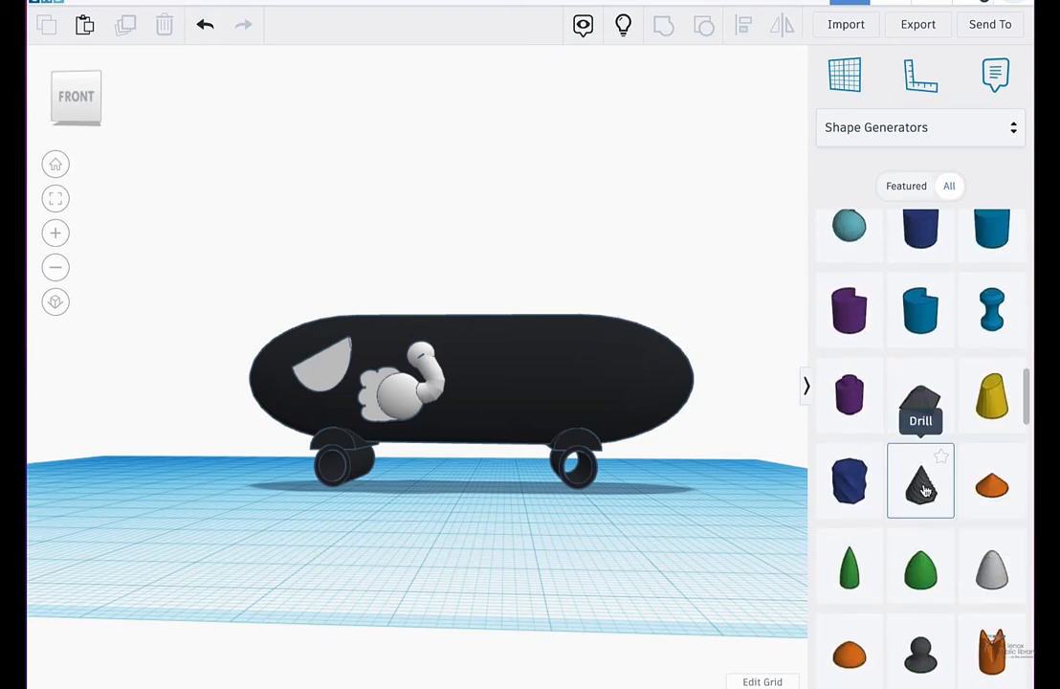
scroll(922, 486, "down", 4)
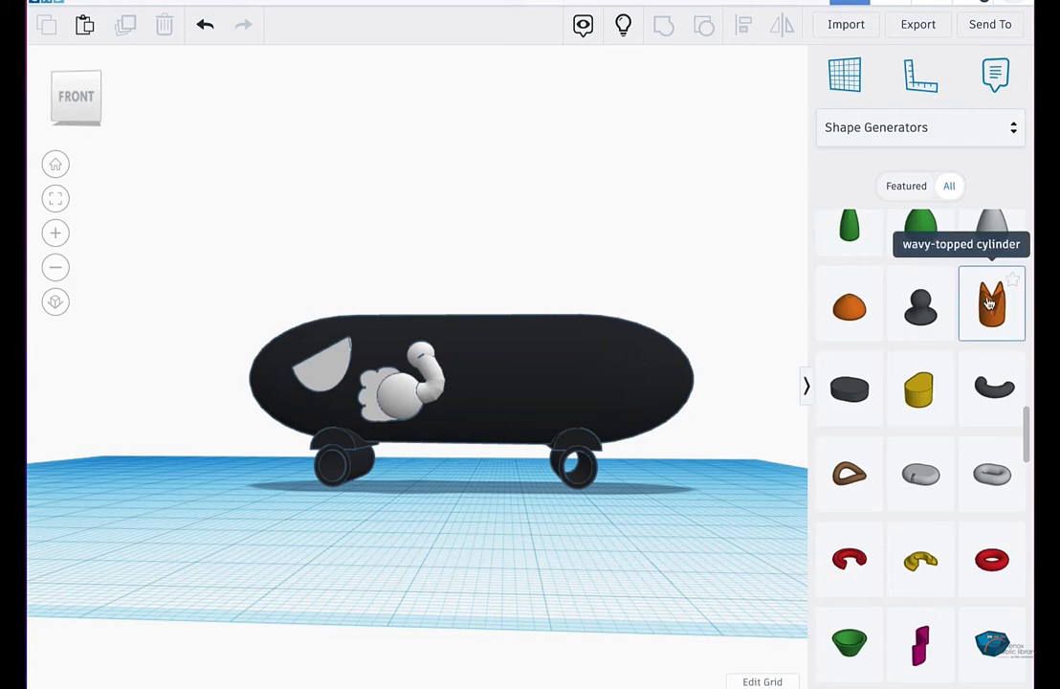
mouse_move(991, 304)
left_mouse_down()
mouse_move(586, 555)
mouse_move(665, 544)
mouse_move(715, 509)
left_mouse_up()
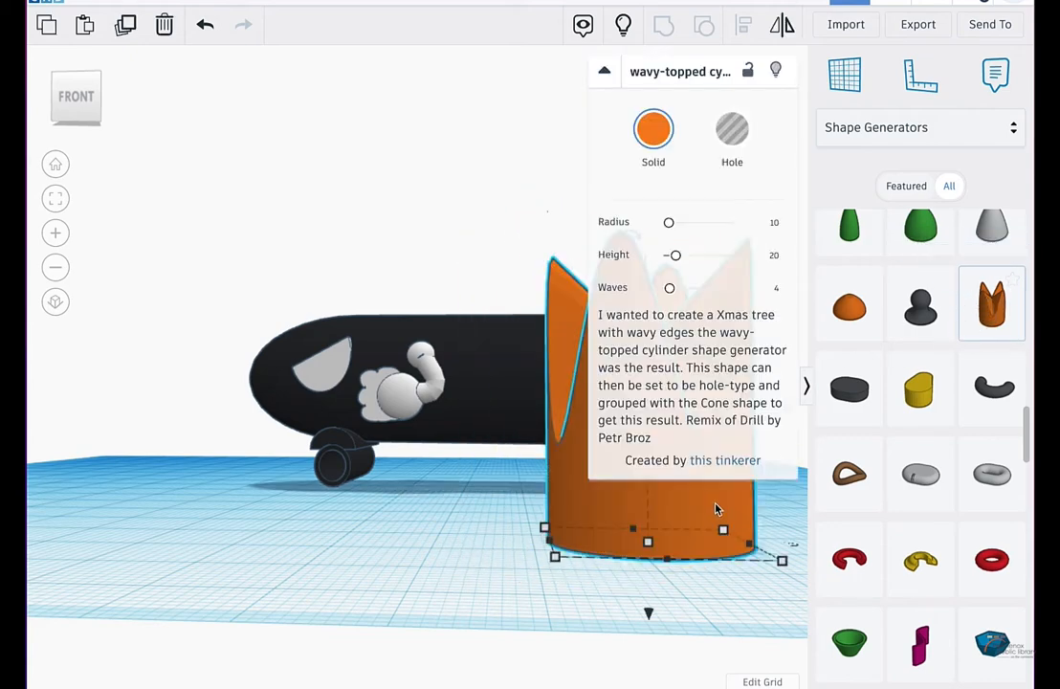
Step: Try a radius of 18.64 on the wavy-topped cylinder and undo the change
mouse_move(605, 533)
right_mouse_down()
mouse_move(485, 509)
mouse_move(449, 521)
mouse_move(581, 474)
mouse_move(564, 541)
right_mouse_up()
scroll(526, 447, "down", 4)
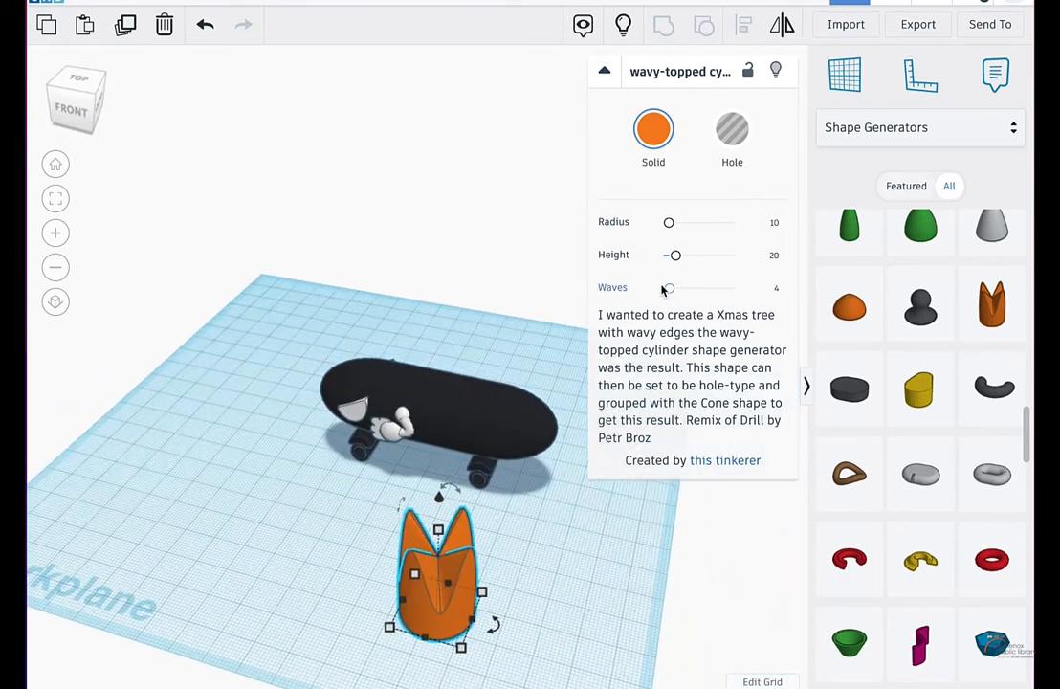
mouse_move(675, 227)
left_mouse_down()
mouse_move(695, 226)
mouse_move(679, 230)
left_mouse_up()
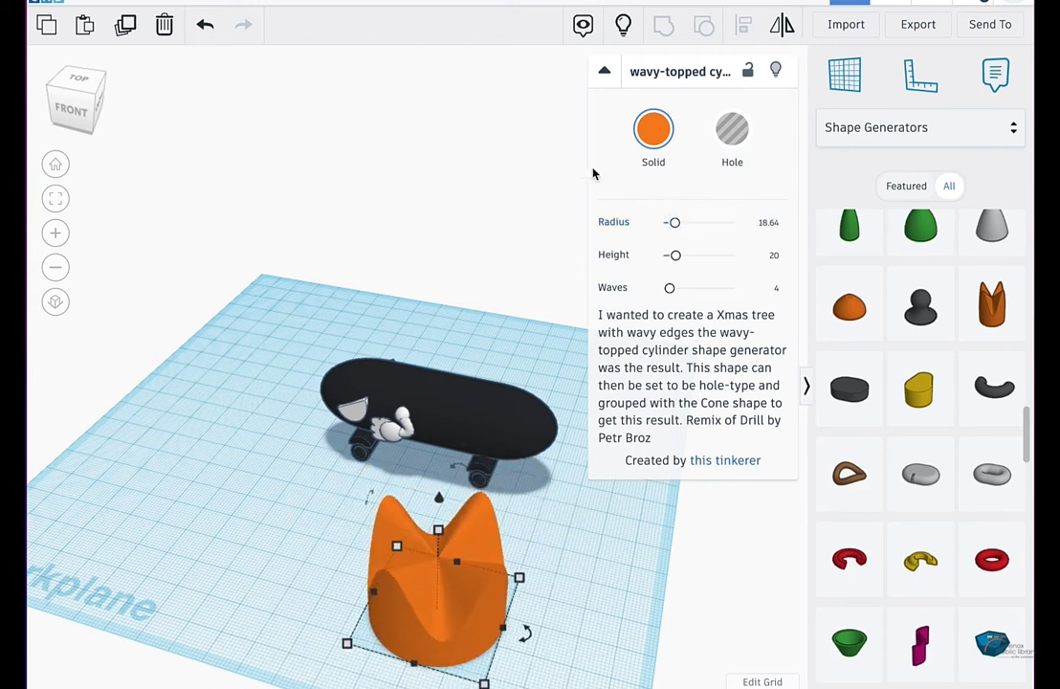
left_click(204, 27)
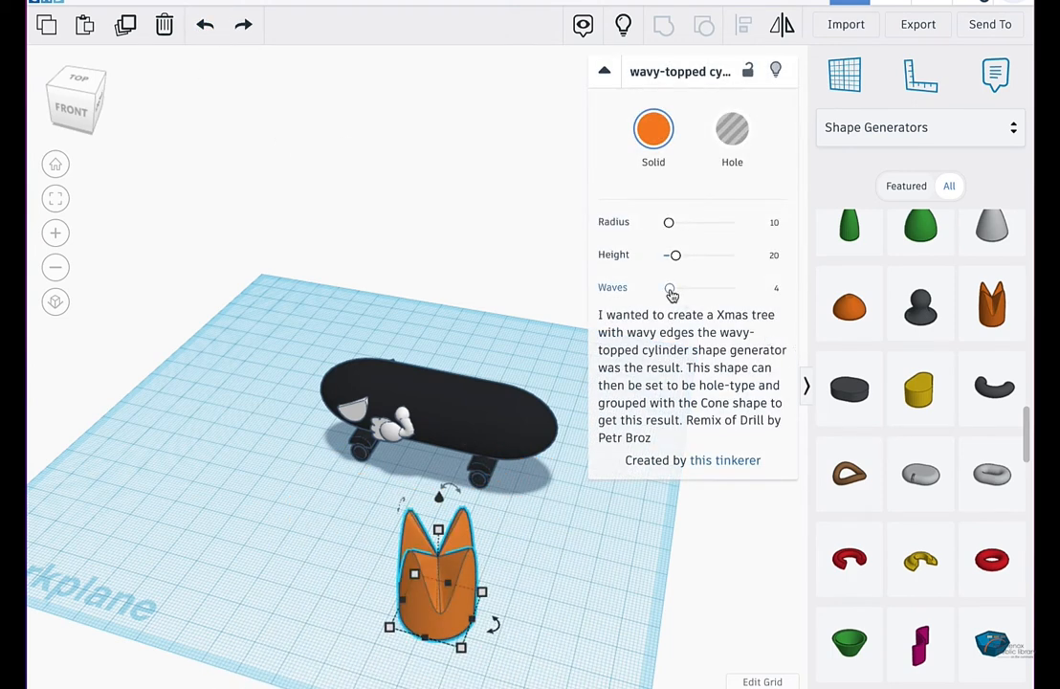
Step: Give the wavy-topped cylinder 6 waves and a height of 22.05
mouse_move(671, 295)
left_mouse_down()
mouse_move(761, 302)
mouse_move(680, 285)
left_mouse_up()
right_click_drag(362, 530, 378, 555)
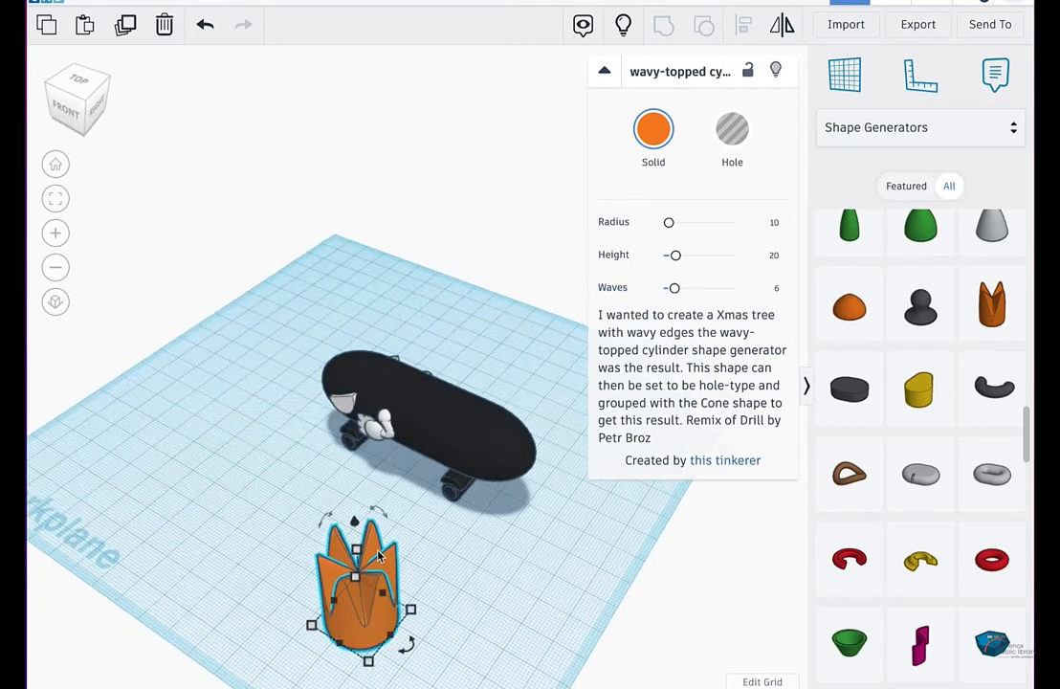
left_click_drag(675, 260, 676, 255)
Step: Move the wavy-topped cylinder across the workplane so it overlaps the rear end of the black body
right_click_drag(460, 574, 530, 490)
left_click_drag(534, 518, 603, 426)
key("ctrl+z")
right_click_drag(535, 504, 402, 656)
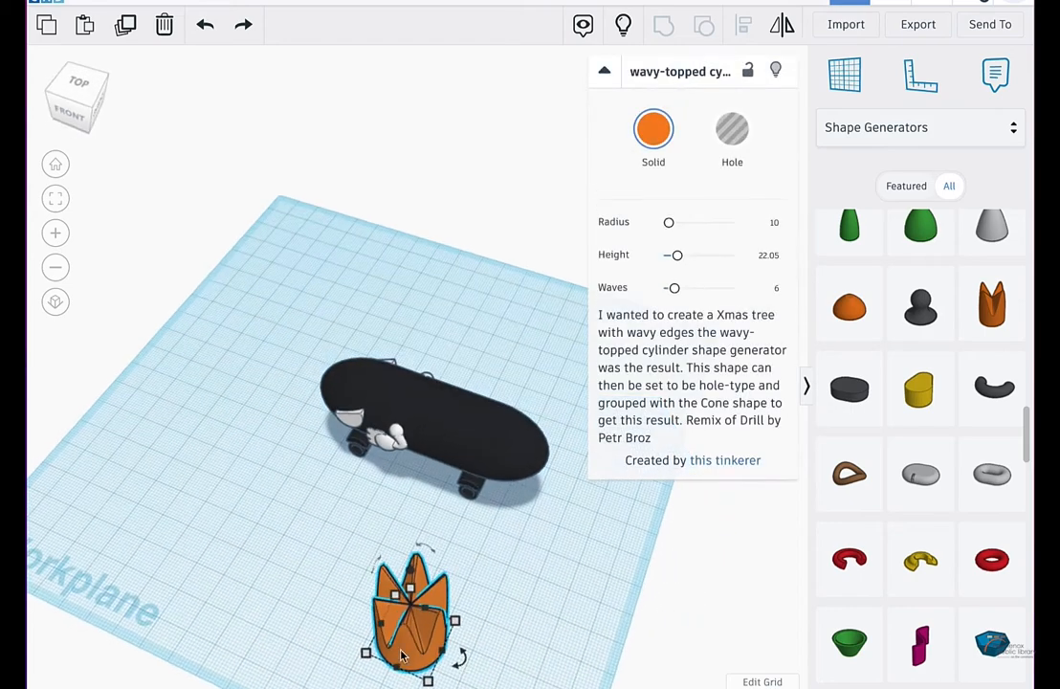
left_click_drag(403, 645, 523, 542)
mouse_move(539, 483)
left_mouse_down()
mouse_move(604, 564)
mouse_move(627, 532)
left_mouse_up()
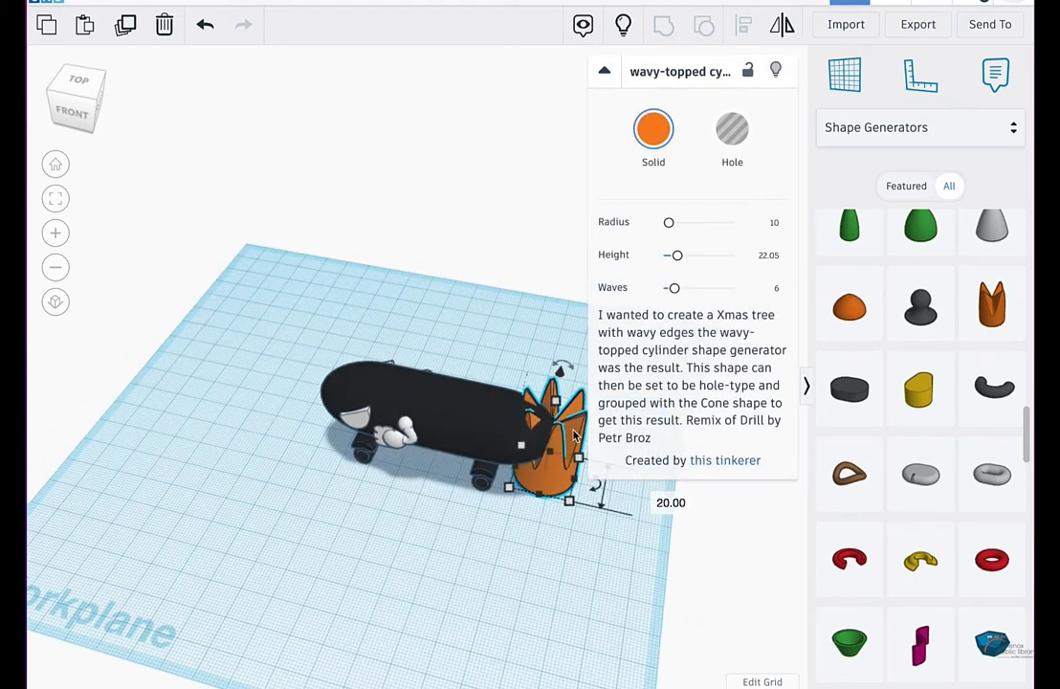
left_click(603, 71)
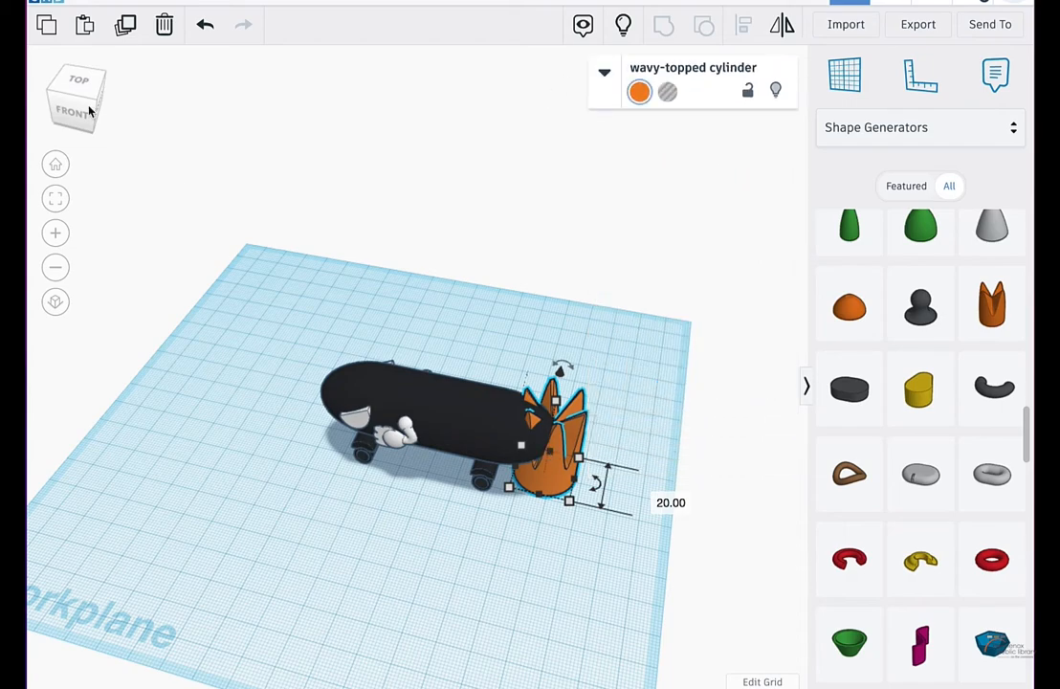
Step: Rotate the wavy-topped cylinder about 90° in the front view so its points face backward from the body
left_click(56, 196)
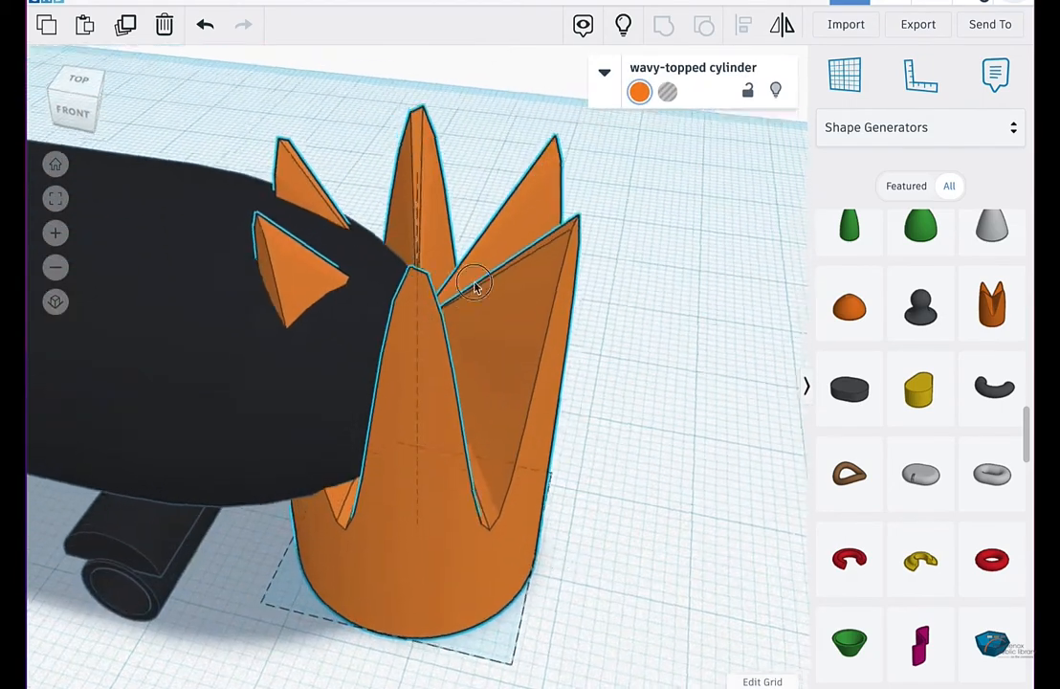
scroll(482, 265, "down", 5)
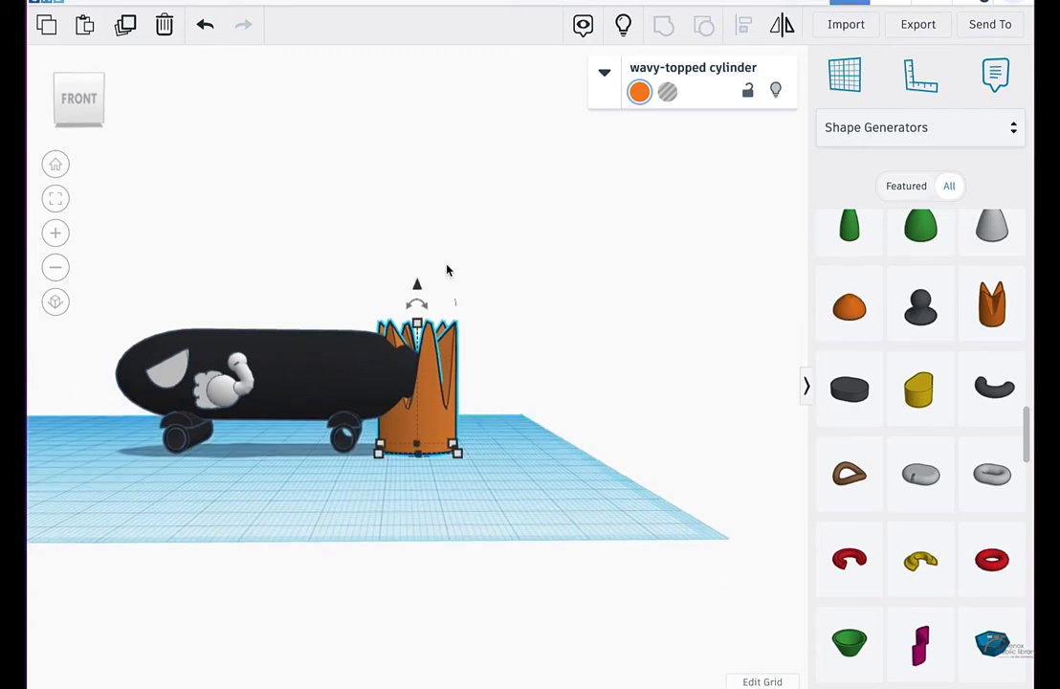
left_click_drag(102, 104, 78, 101)
left_click(79, 101)
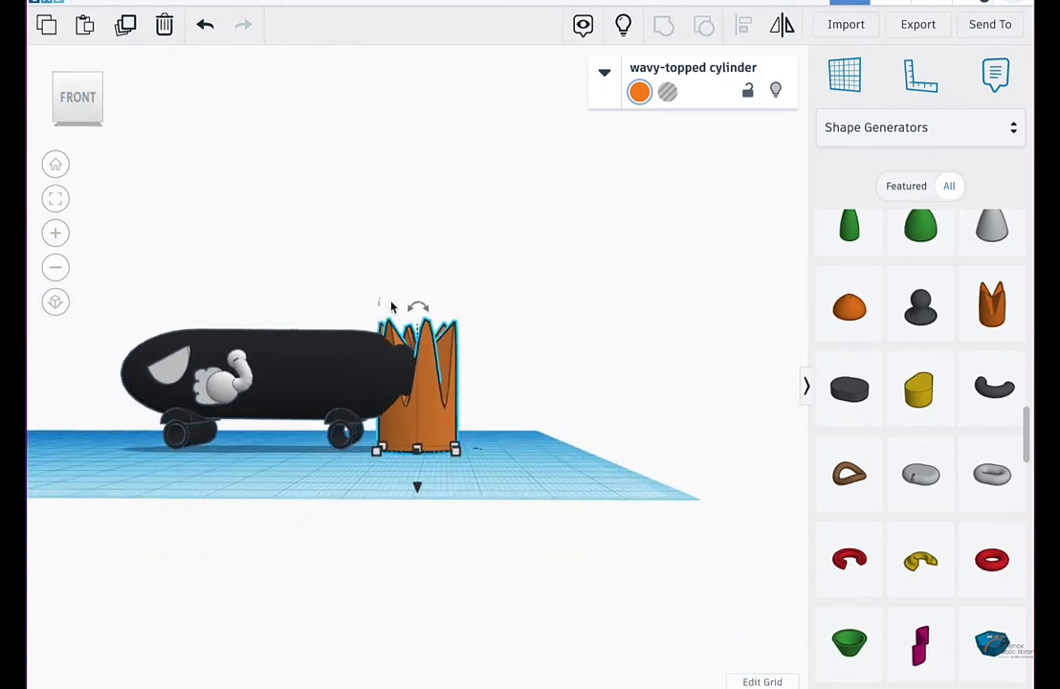
left_click_drag(418, 308, 553, 400)
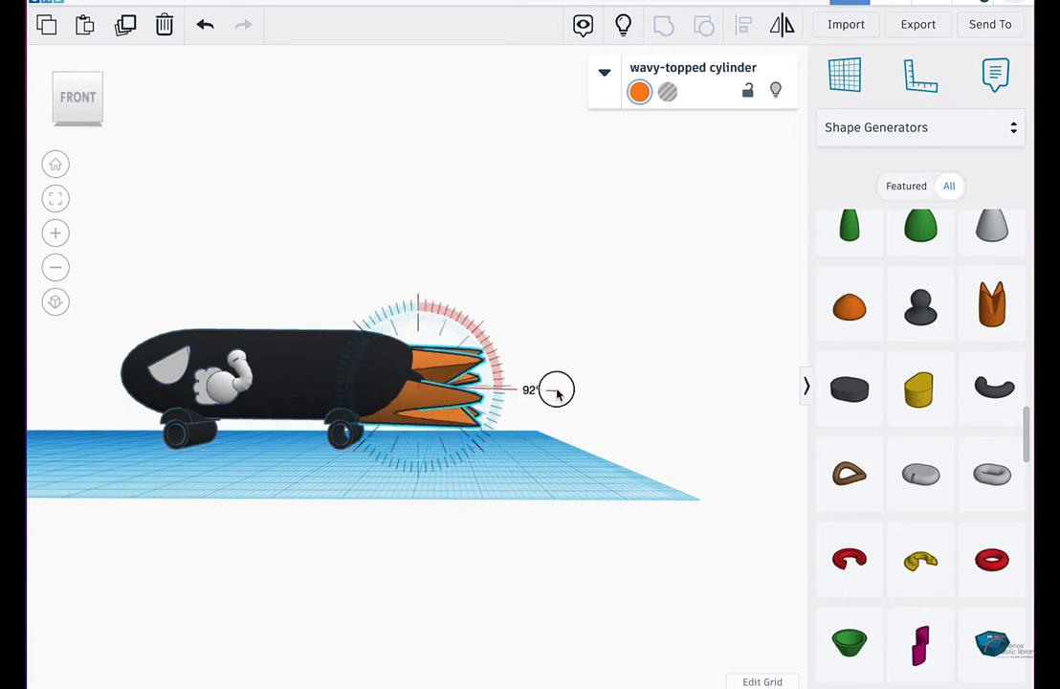
Step: Raise the rotated wavy-topped cylinder slightly to centre it on the body's rear end, and check it from above and behind
mouse_move(499, 310)
right_mouse_down()
mouse_move(457, 434)
mouse_move(331, 424)
mouse_move(400, 392)
mouse_move(384, 350)
mouse_move(301, 362)
mouse_move(593, 550)
mouse_move(562, 504)
right_mouse_up()
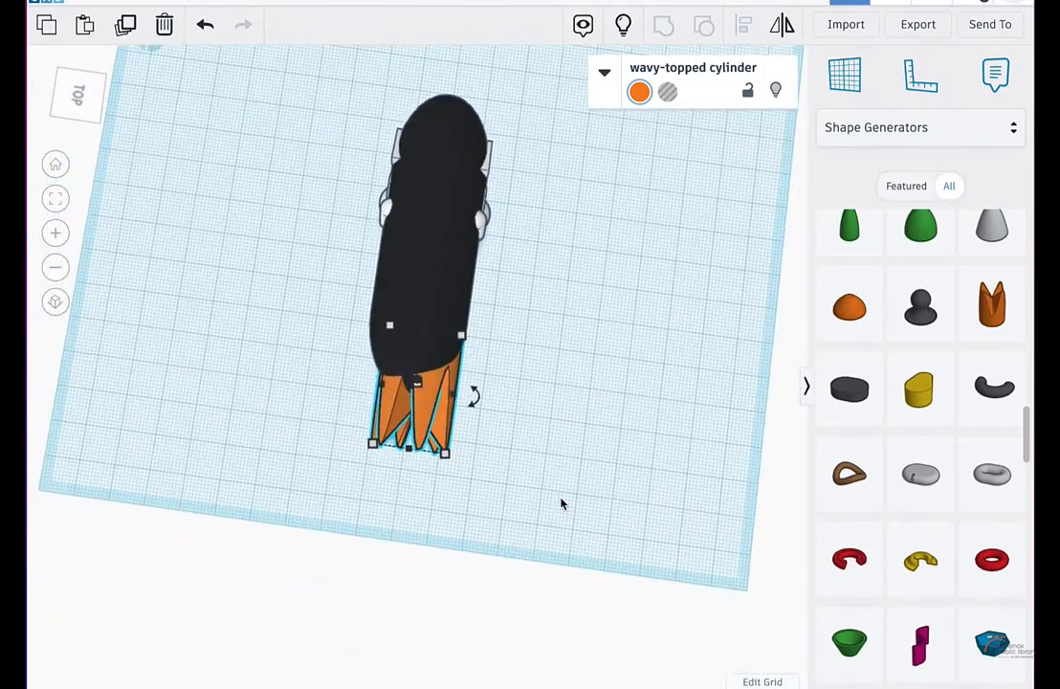
left_click(62, 104)
left_click(85, 88)
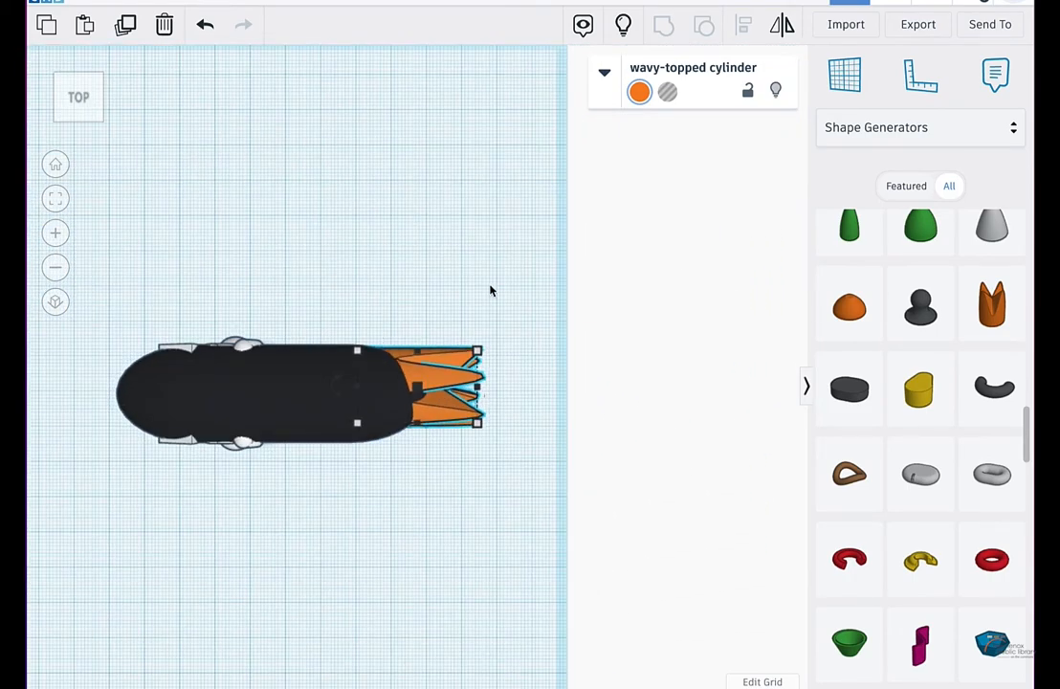
right_click_drag(490, 291, 306, 455)
scroll(305, 456, "down", 3)
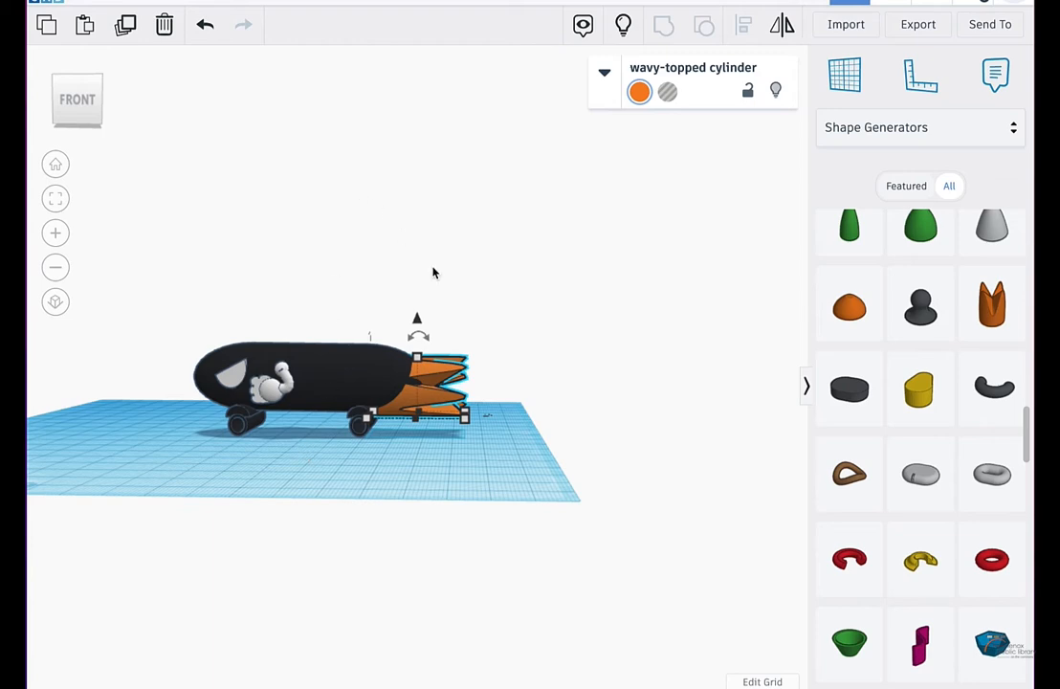
right_click_drag(432, 295, 389, 255)
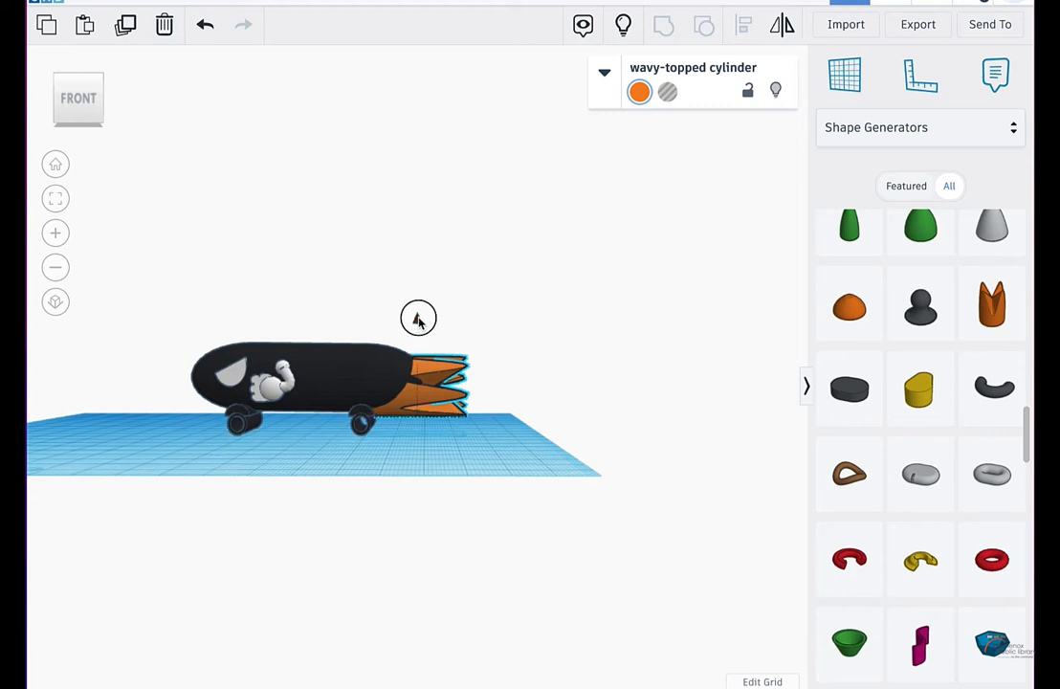
left_click_drag(416, 325, 418, 314)
left_click(612, 342)
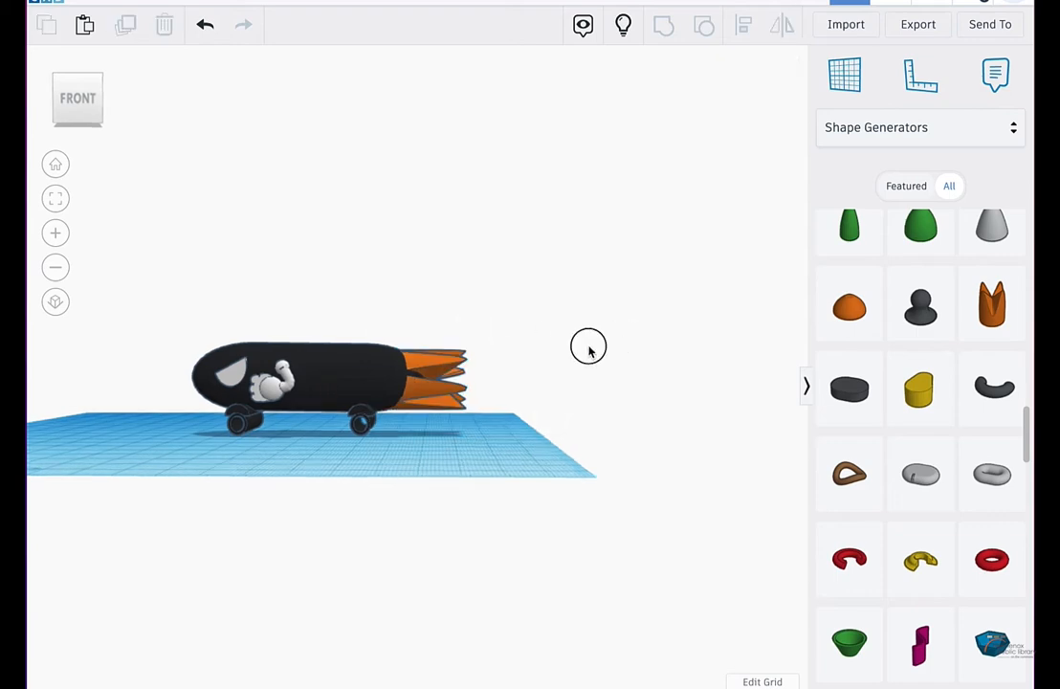
right_click_drag(589, 345, 374, 336)
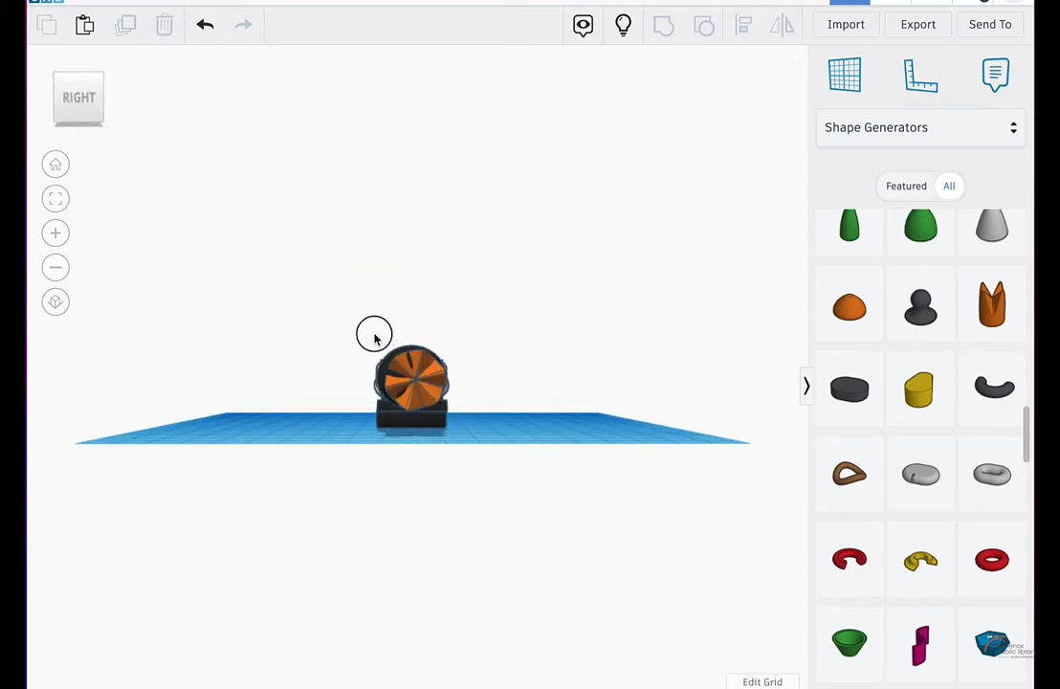
Step: Enlarge the wavy-topped cylinder's footprint and height slightly so it fits the rear end of the black body
left_click(430, 395)
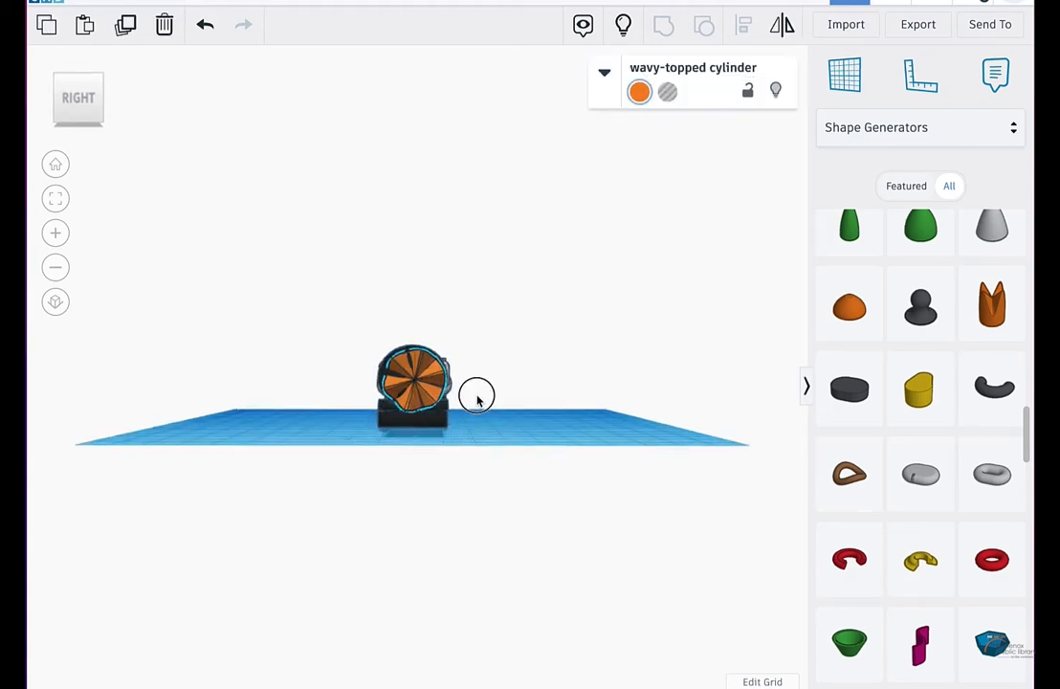
scroll(476, 395, "up", 5)
right_click_drag(506, 466, 437, 552)
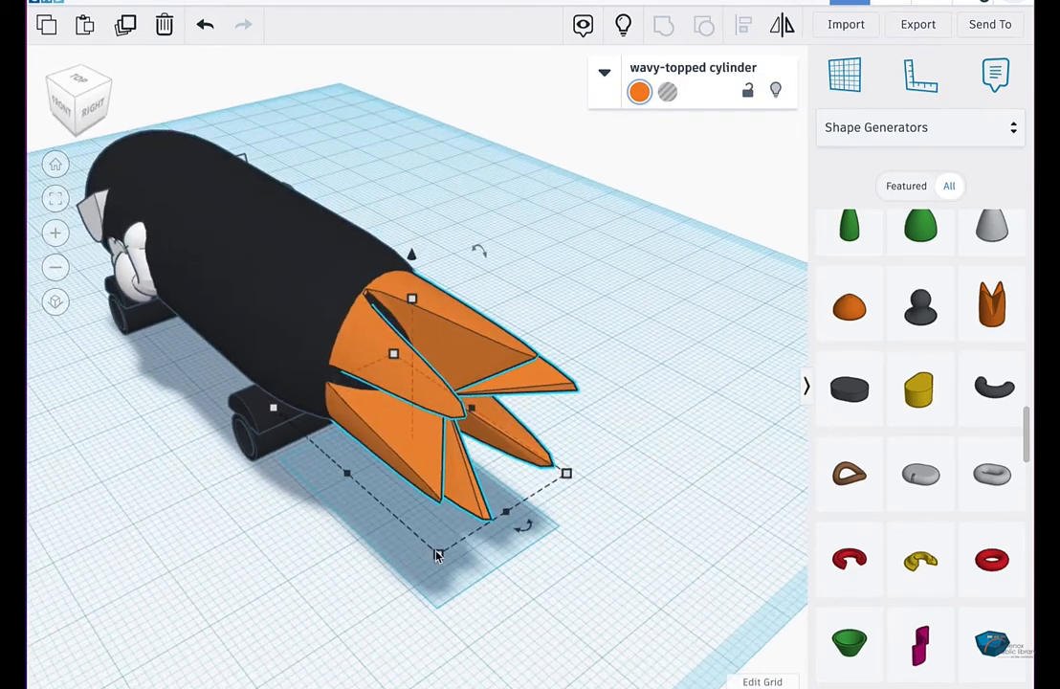
left_click_drag(432, 558, 418, 573)
right_click_drag(559, 483, 473, 479)
left_click_drag(474, 466, 478, 470)
right_click_drag(477, 475, 485, 373)
left_click_drag(417, 283, 420, 270)
right_click_drag(636, 431, 832, 431)
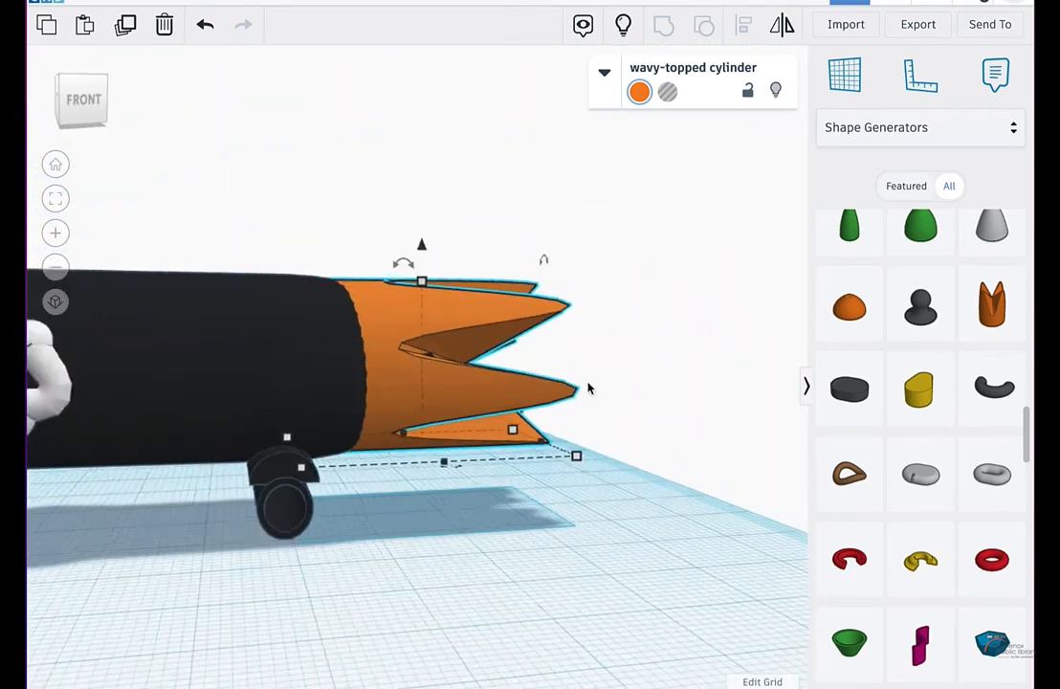
Step: Resize the wavy-topped cylinder to about 35 mm long and 22 mm high, extending it over the body's rear
scroll(587, 388, "down", 2)
left_click_drag(470, 407, 464, 406)
right_click_drag(556, 414, 412, 527)
left_click_drag(413, 528, 357, 525)
right_click_drag(356, 525, 585, 407)
left_click_drag(418, 303, 416, 300)
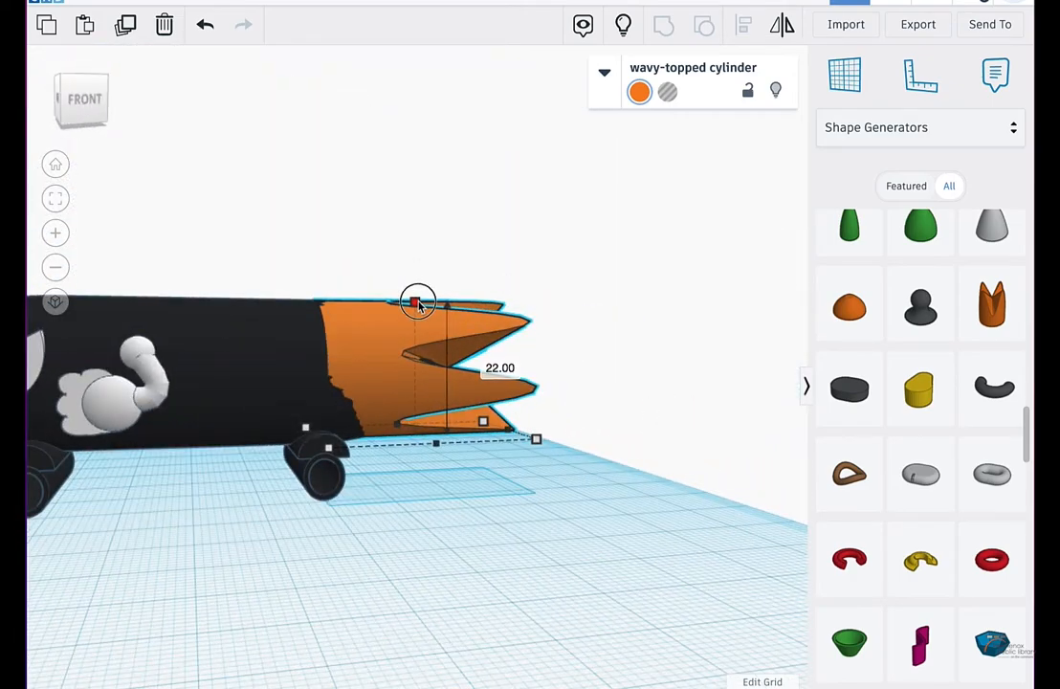
Step: Set the wavy-topped cylinder's width to 25 mm and check its dimensions
right_click_drag(416, 300, 420, 517)
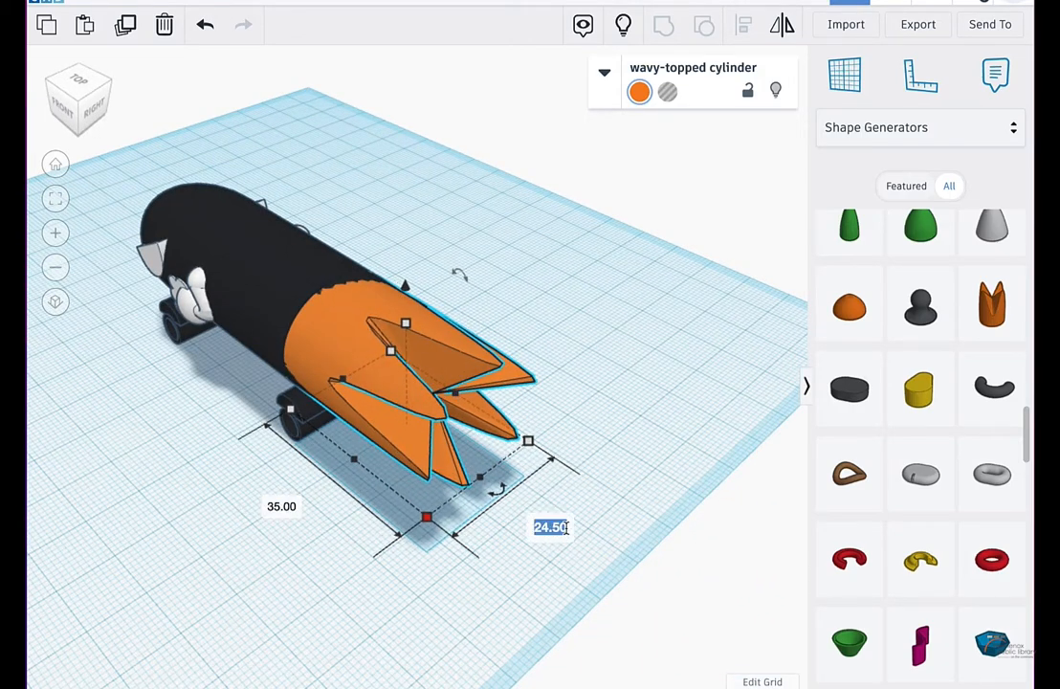
key("Return")
right_click_drag(565, 527, 525, 497)
mouse_move(522, 481)
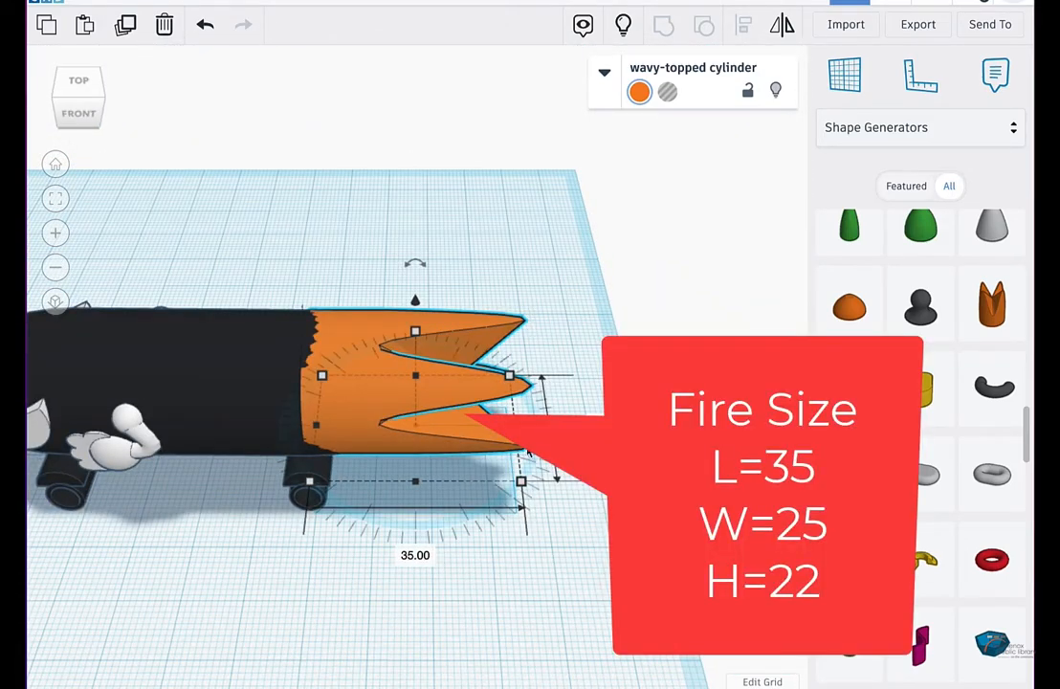
right_click_drag(450, 378, 414, 307)
mouse_move(417, 314)
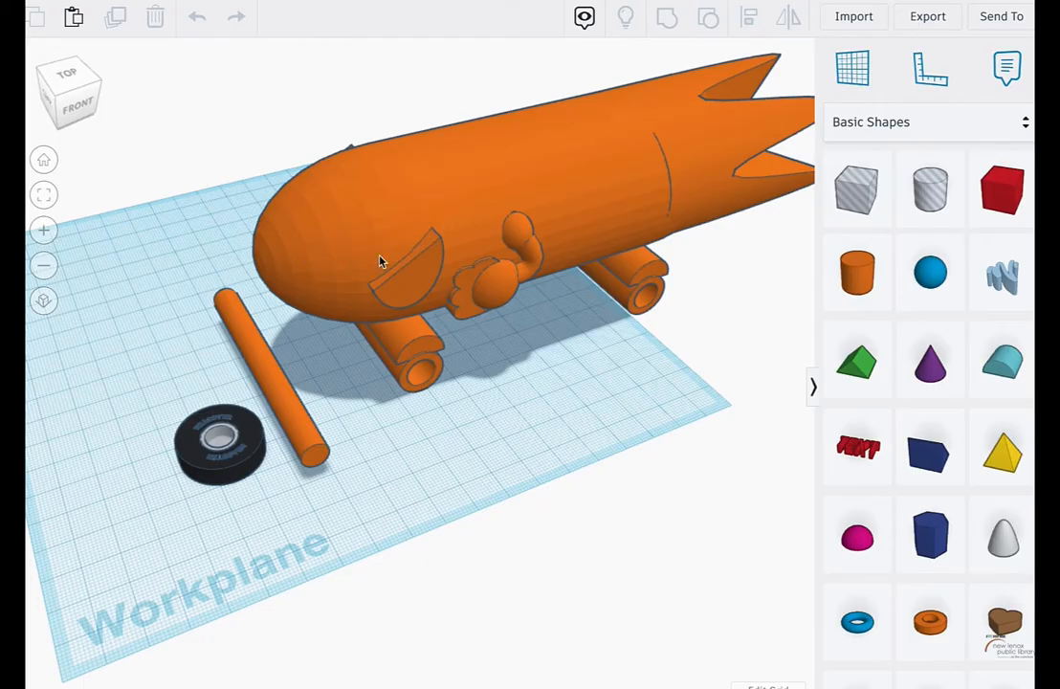
mouse_move(379, 261)
right_mouse_down()
mouse_move(426, 289)
mouse_move(509, 206)
mouse_move(658, 218)
mouse_move(494, 223)
mouse_move(369, 268)
mouse_move(473, 220)
right_mouse_up()
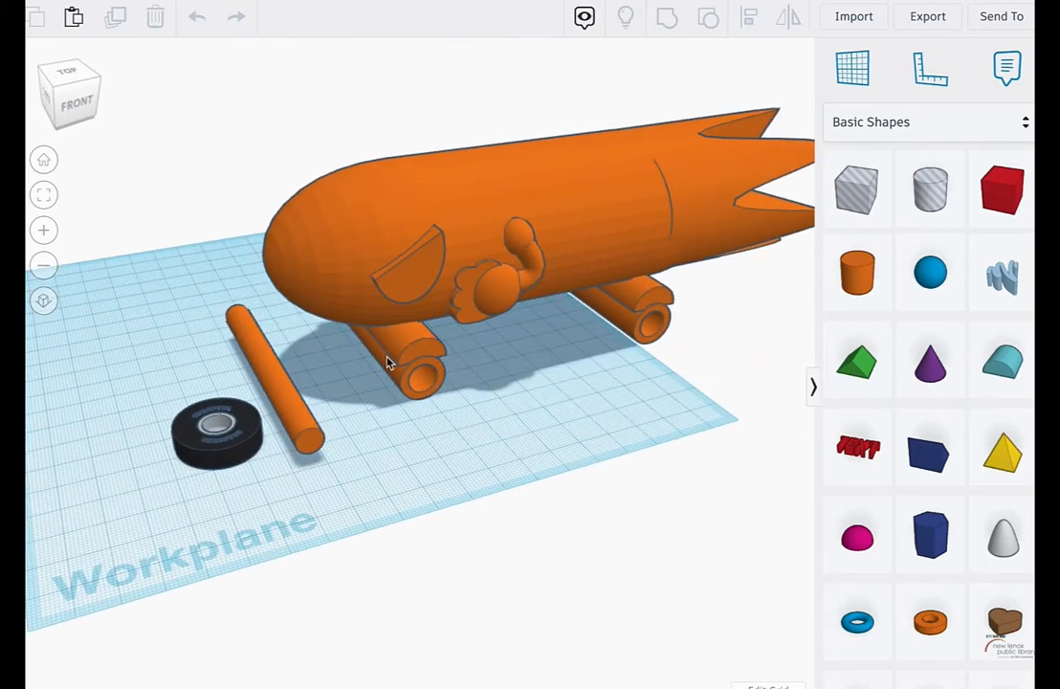
right_click_drag(494, 353, 456, 323)
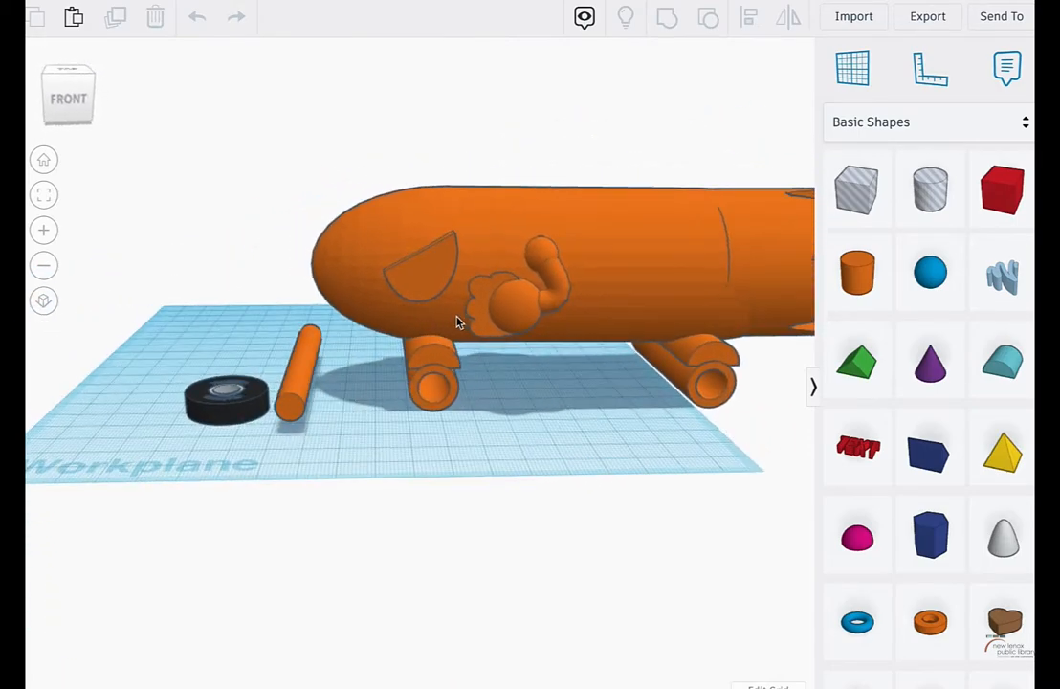
right_click_drag(379, 346, 535, 356)
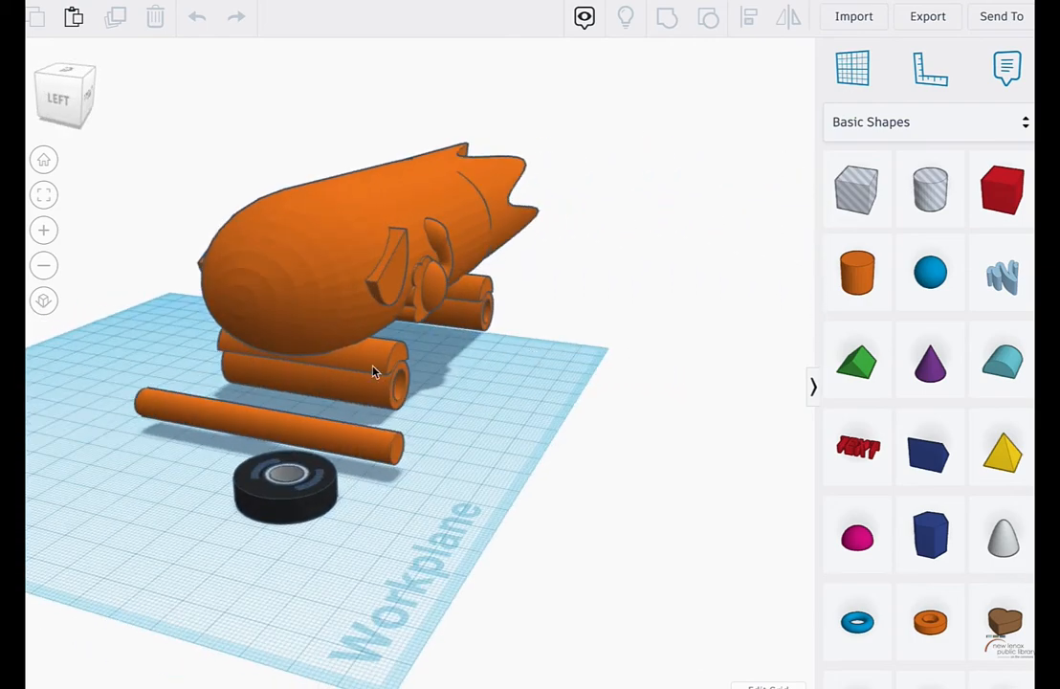
right_click_drag(374, 372, 334, 305)
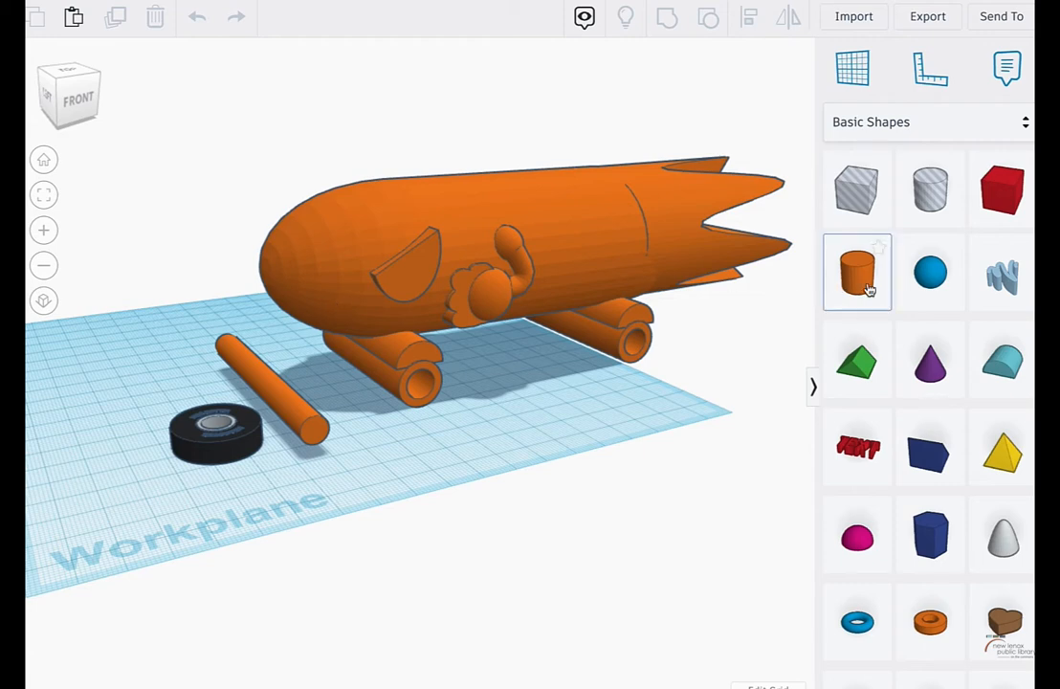
scroll(876, 287, "down", 2)
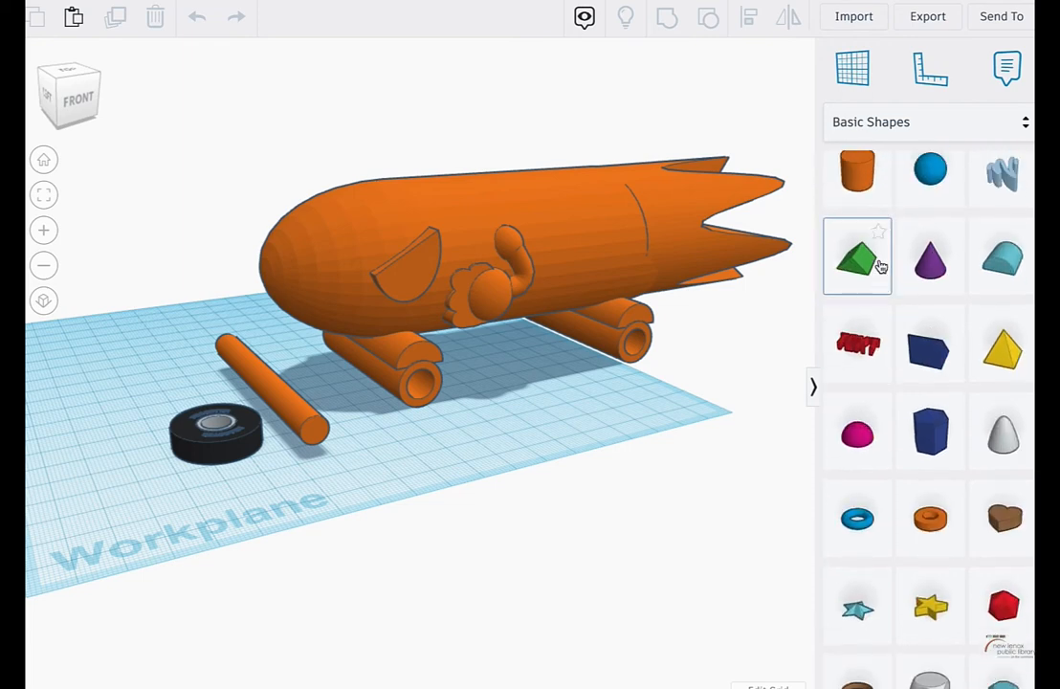
left_click(930, 120)
left_click(889, 313)
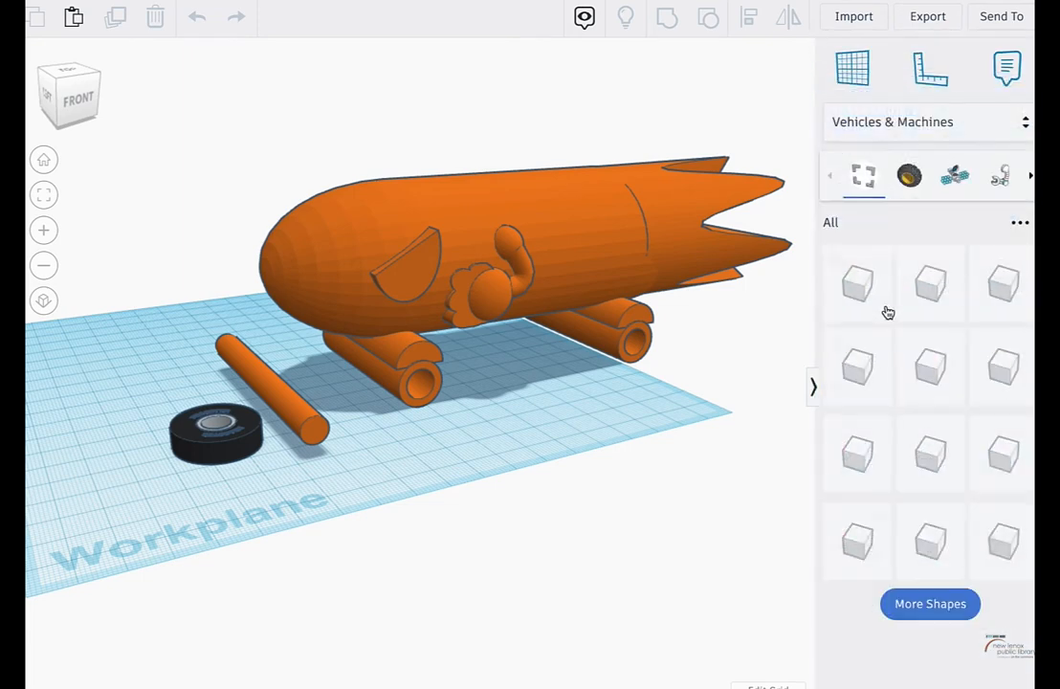
left_click_drag(930, 294, 497, 469)
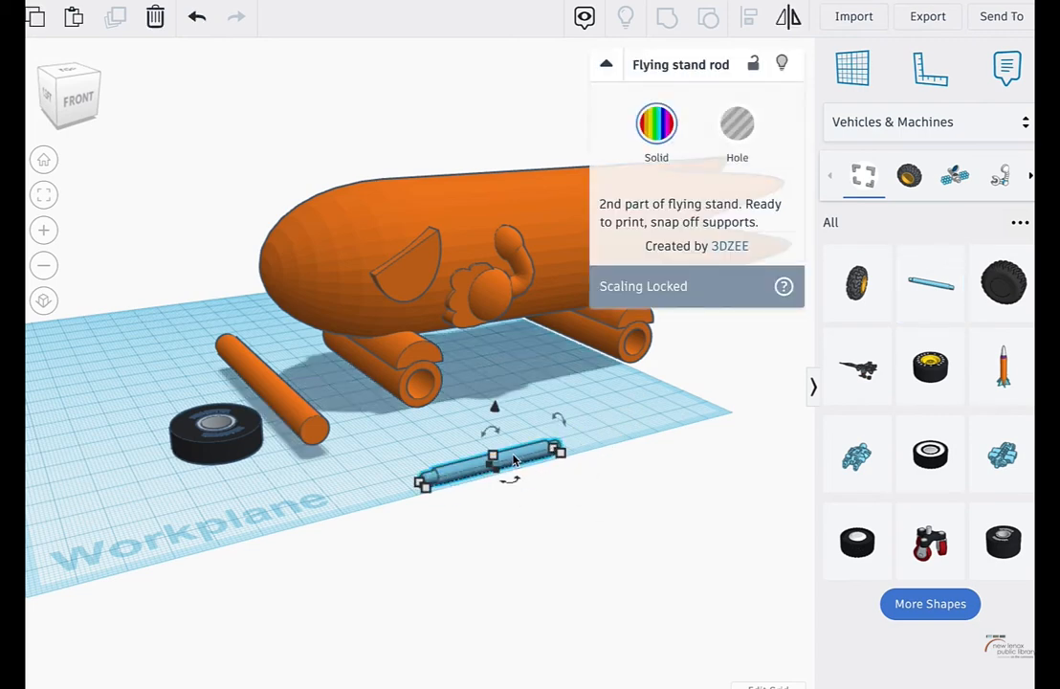
key("Delete")
Step: Switch the shapes library from Vehicles & Machines back to the Basic Shapes collection
scroll(391, 450, "up", 5)
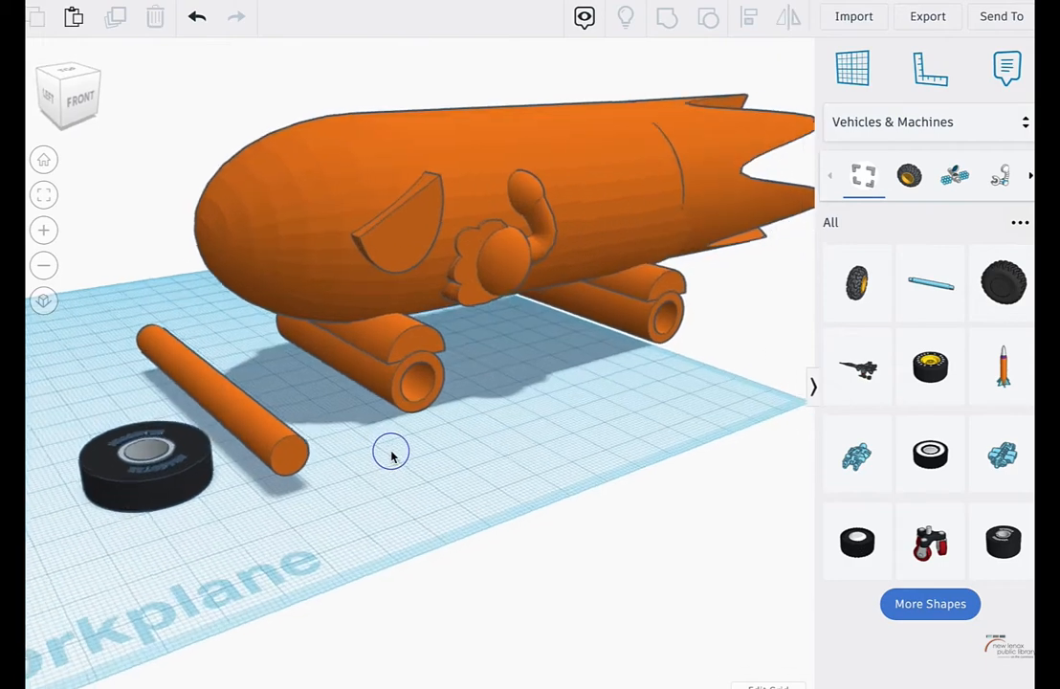
right_click_drag(410, 465, 259, 479)
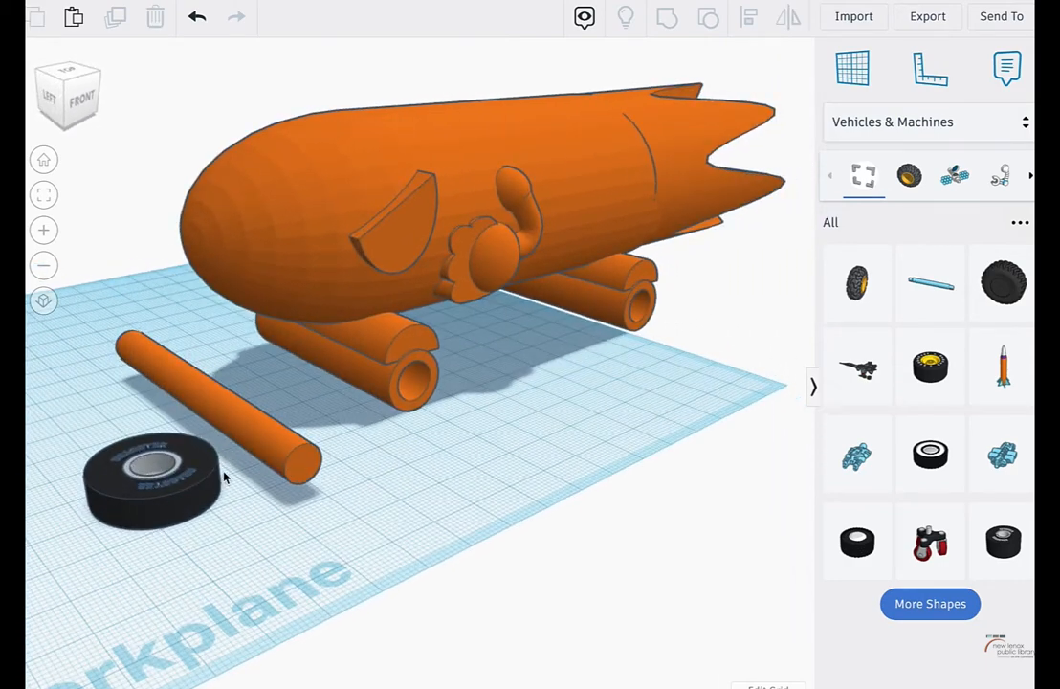
right_click_drag(386, 472, 247, 370)
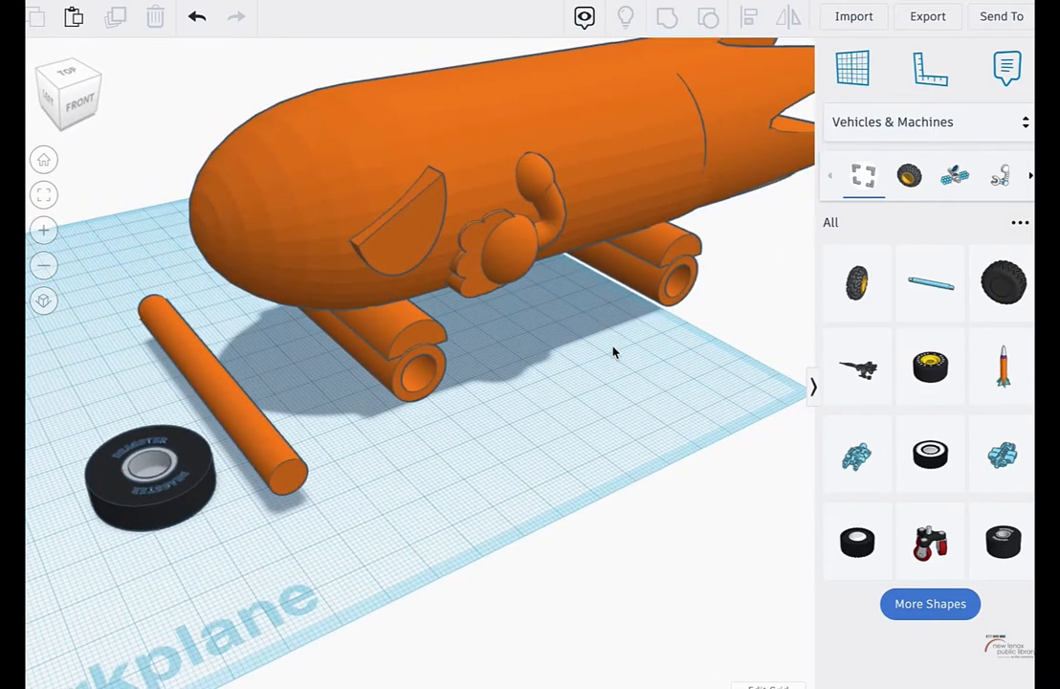
left_click(879, 134)
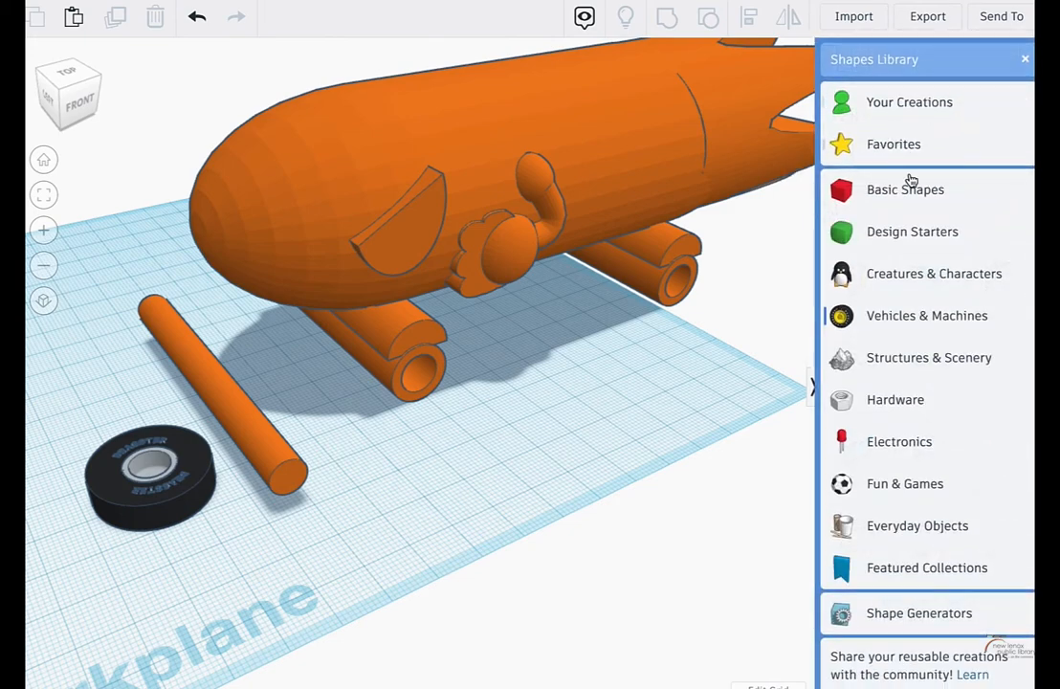
left_click(903, 197)
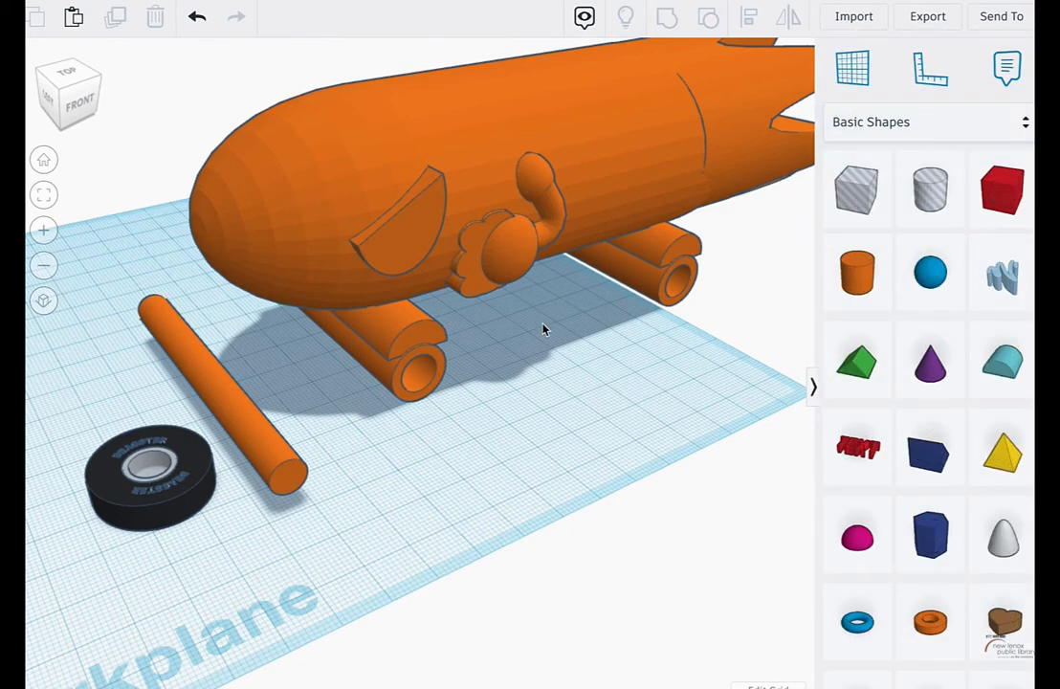
Step: Inspect the loose axle rod, select the grouped bullet model and measure its length and width on the workplane
right_click_drag(482, 340, 207, 404)
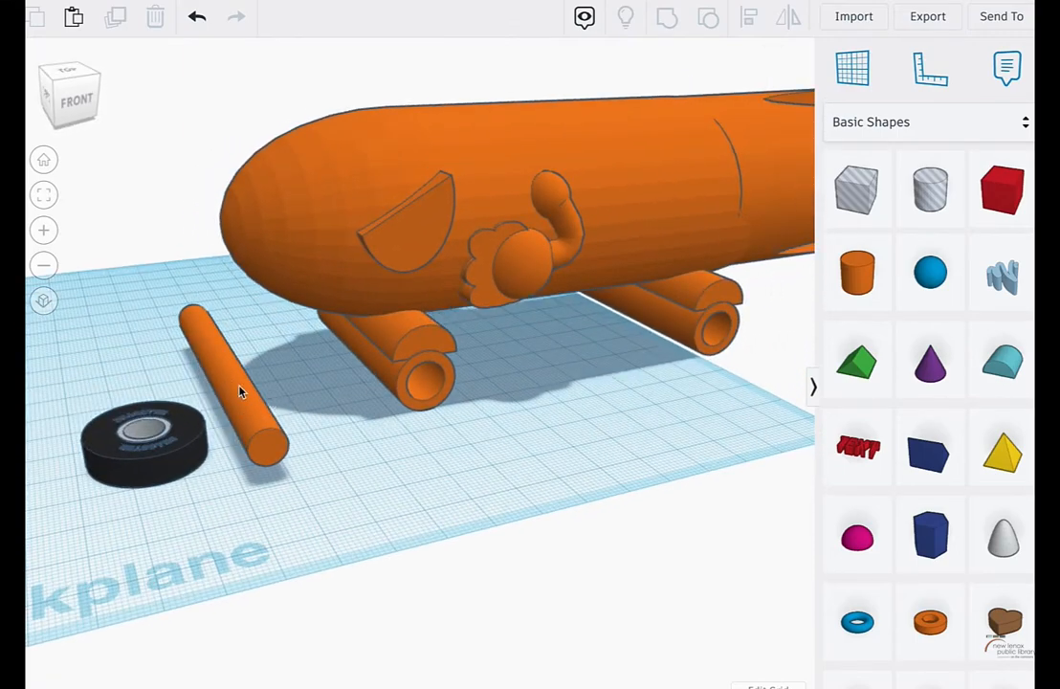
scroll(245, 387, "down", 2)
right_click_drag(293, 397, 279, 384)
left_click(283, 392)
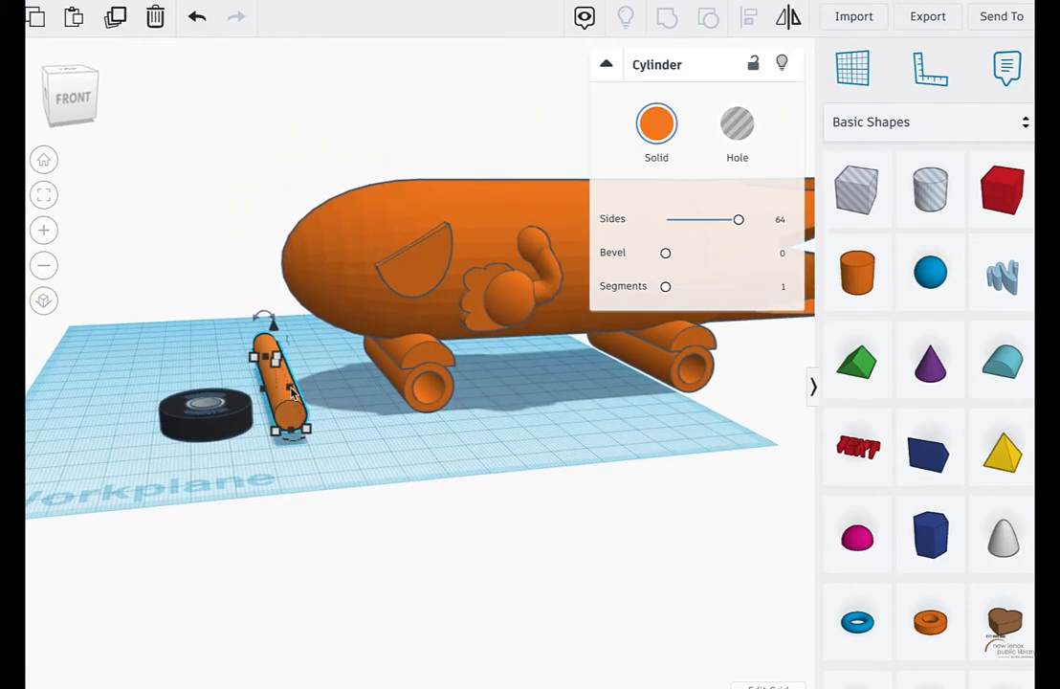
left_click(369, 397)
right_click_drag(433, 447, 538, 468)
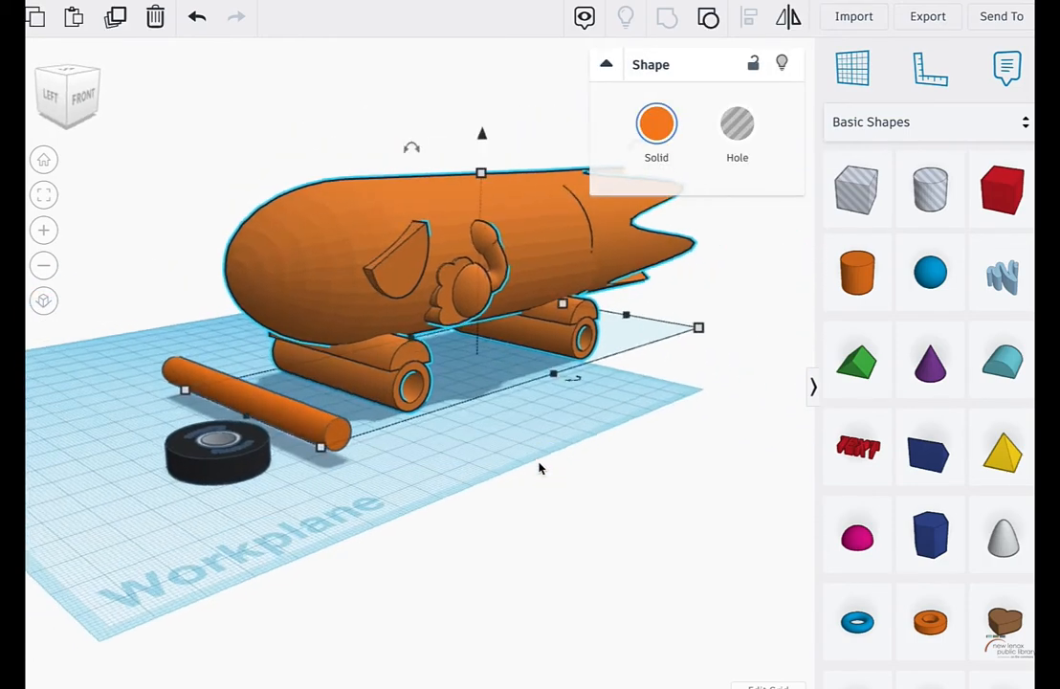
mouse_move(446, 410)
right_mouse_down()
mouse_move(451, 440)
mouse_move(456, 425)
right_mouse_up()
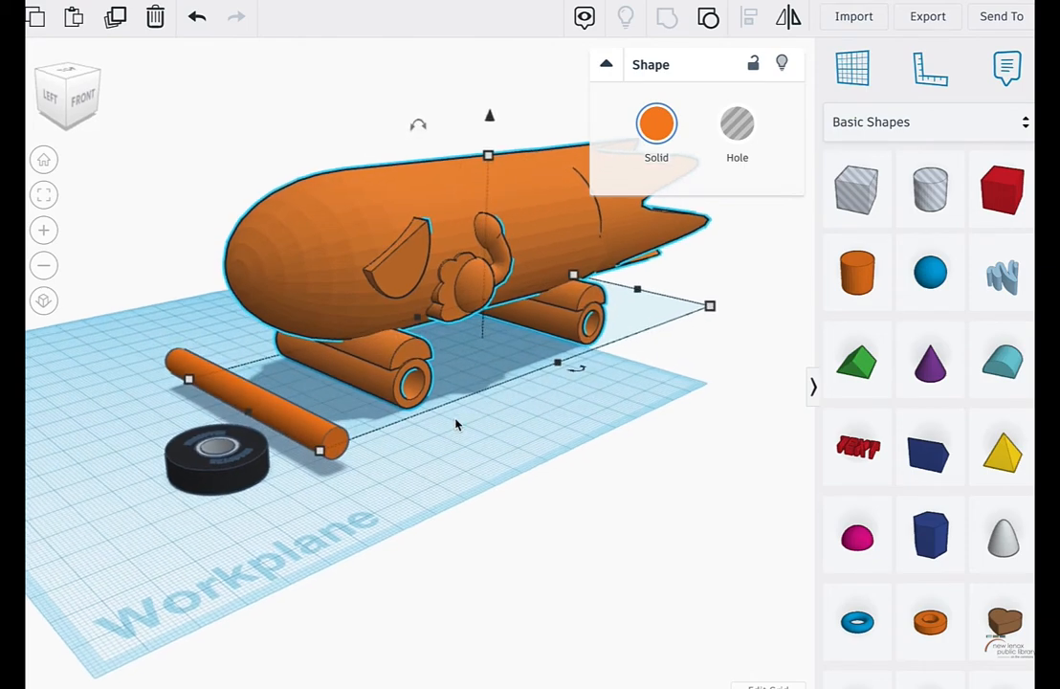
scroll(456, 425, "up", 2)
scroll(456, 426, "down", 2)
scroll(457, 426, "up", 2)
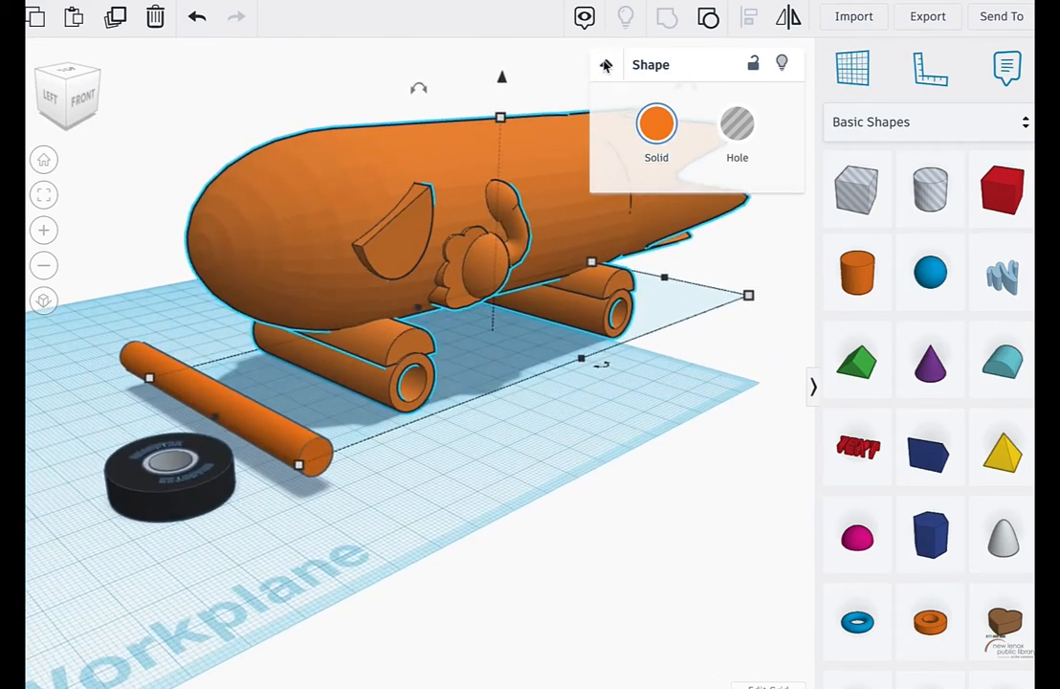
left_click(606, 64)
right_click_drag(496, 177, 507, 140)
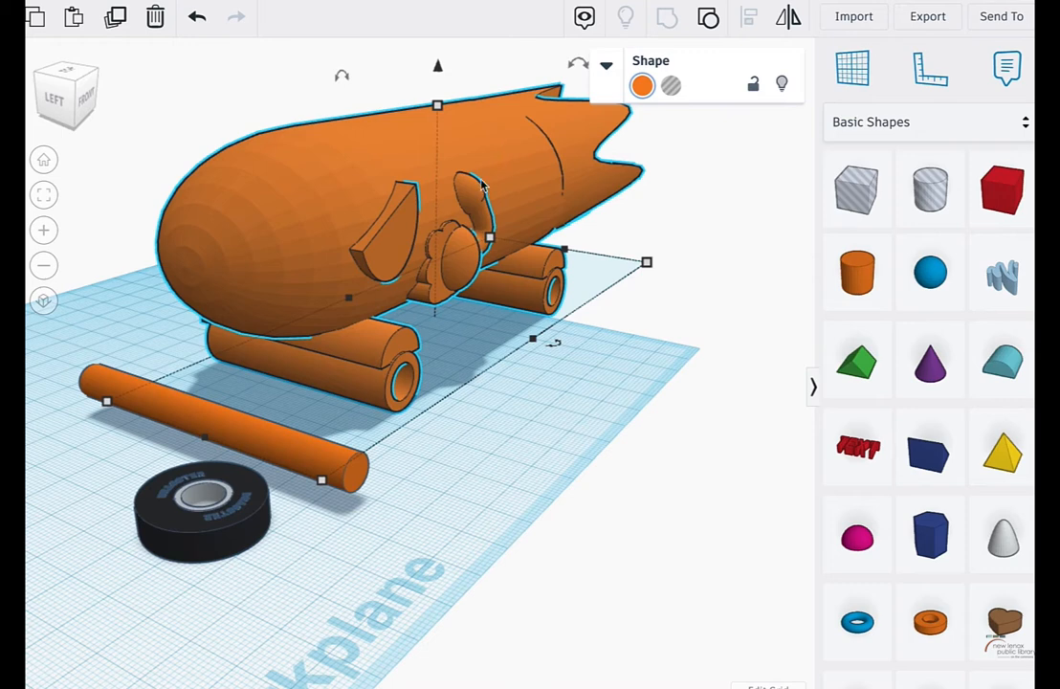
mouse_move(321, 486)
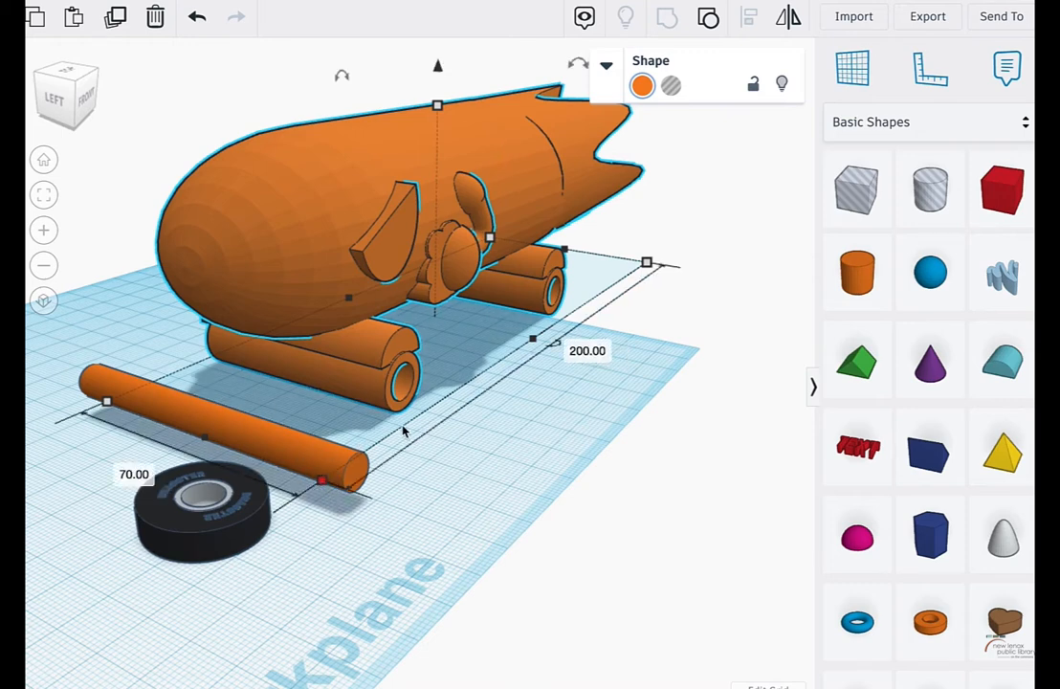
Step: Move the grouped bullet model about 22 mm in its nose direction and about 7 mm sideways on the workplane
scroll(403, 431, "down", 4)
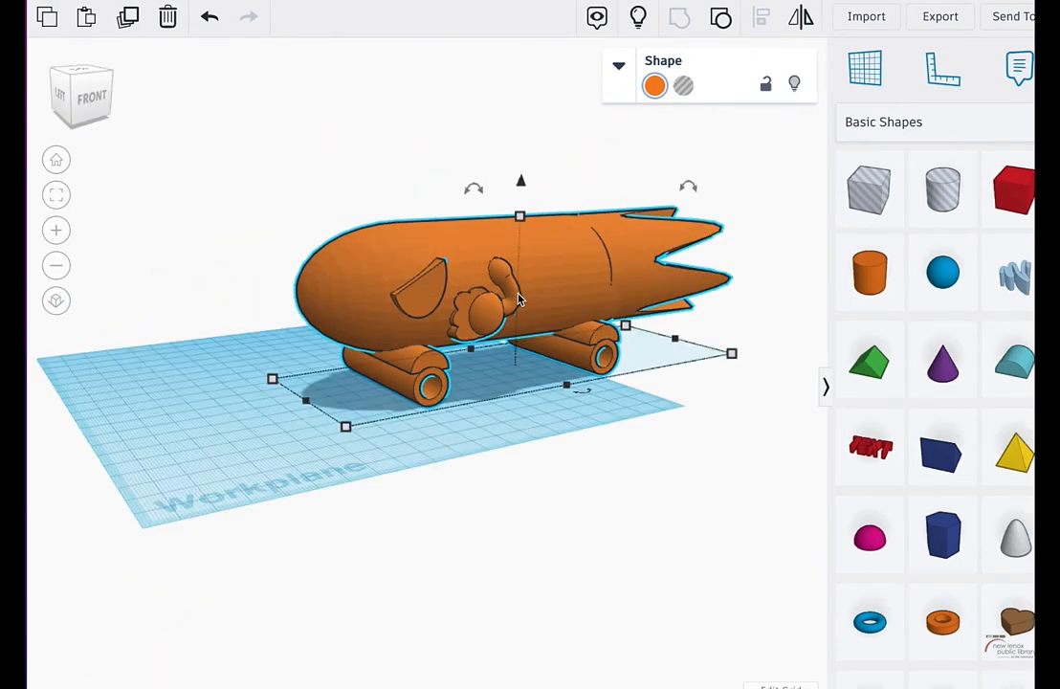
left_click_drag(518, 300, 457, 304)
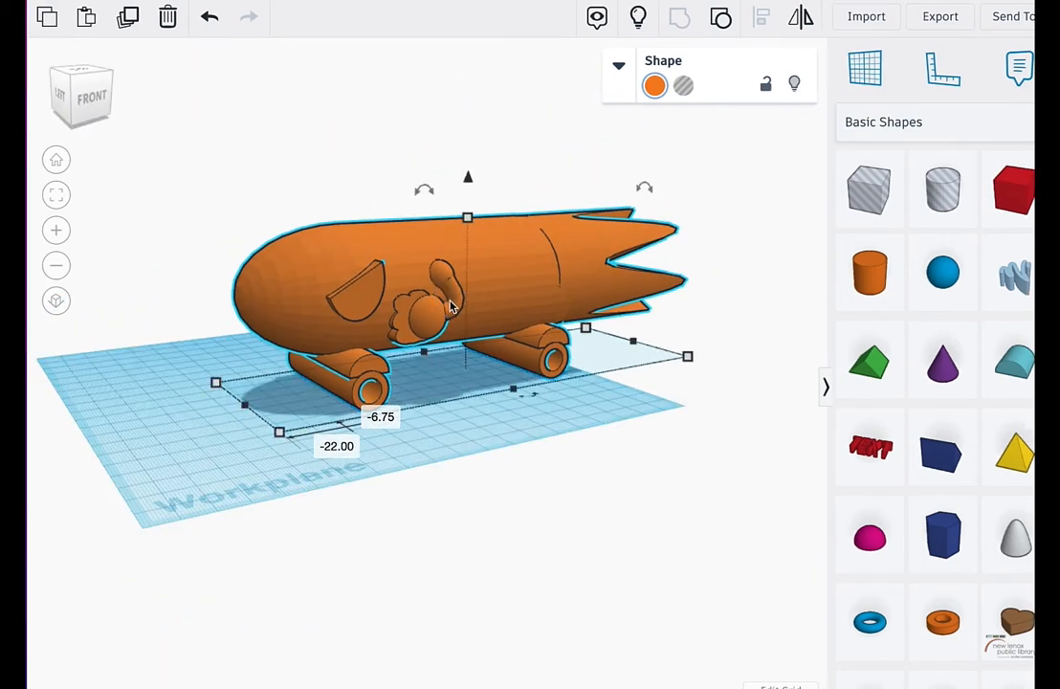
right_click_drag(344, 486, 366, 464)
Step: Measure the grouped bullet model's overall length, width and height
mouse_move(321, 482)
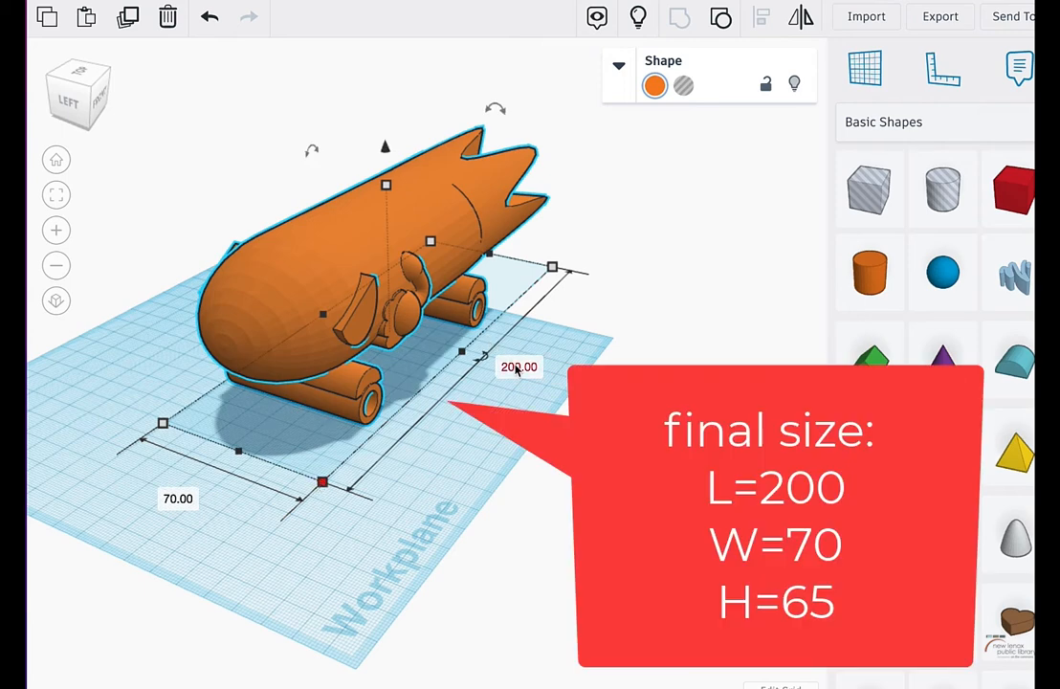
right_click_drag(267, 460, 499, 295)
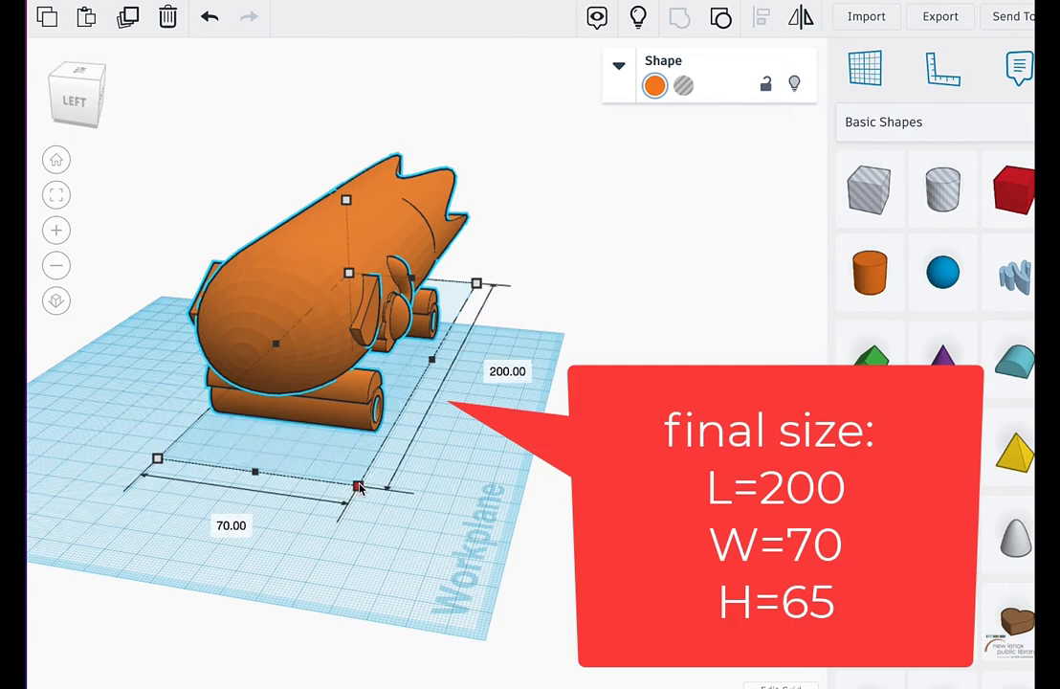
right_click_drag(216, 449, 337, 263)
mouse_move(342, 227)
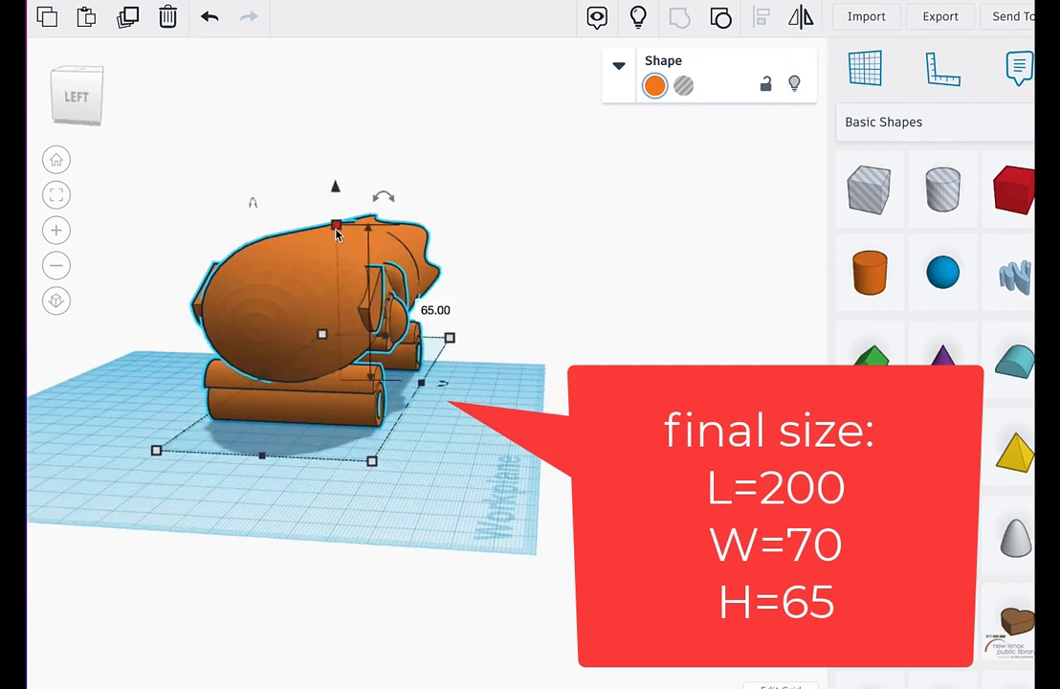
right_click_drag(366, 341, 303, 253)
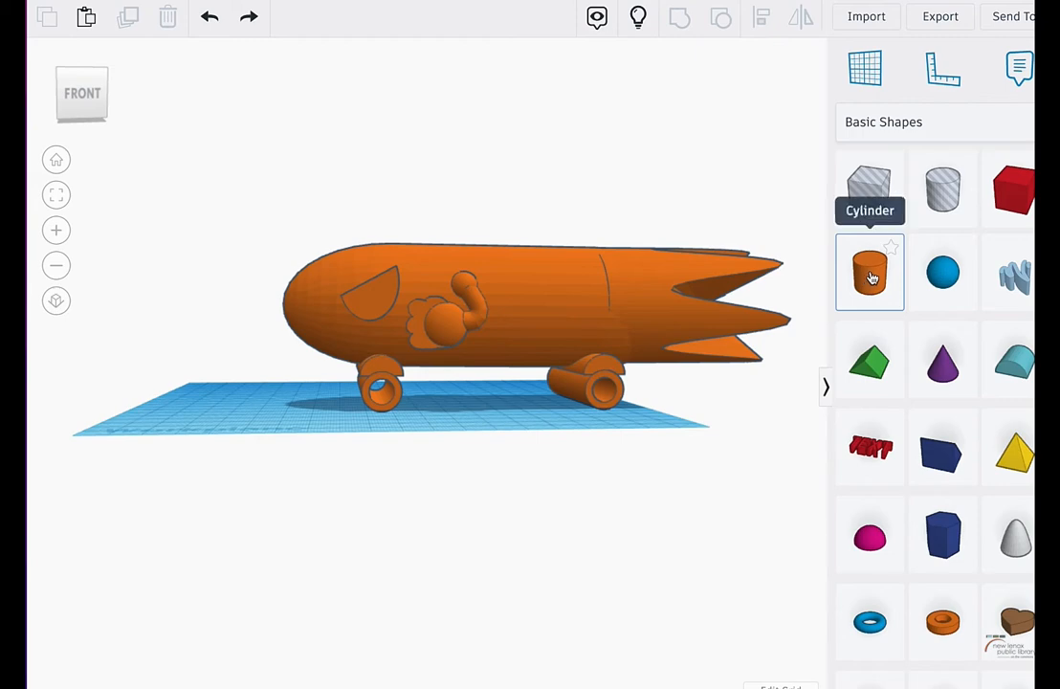
Step: Unhide the axle rod and the wheel beside the grouped bullet model, leaving nothing selected
left_click_drag(866, 285, 397, 413)
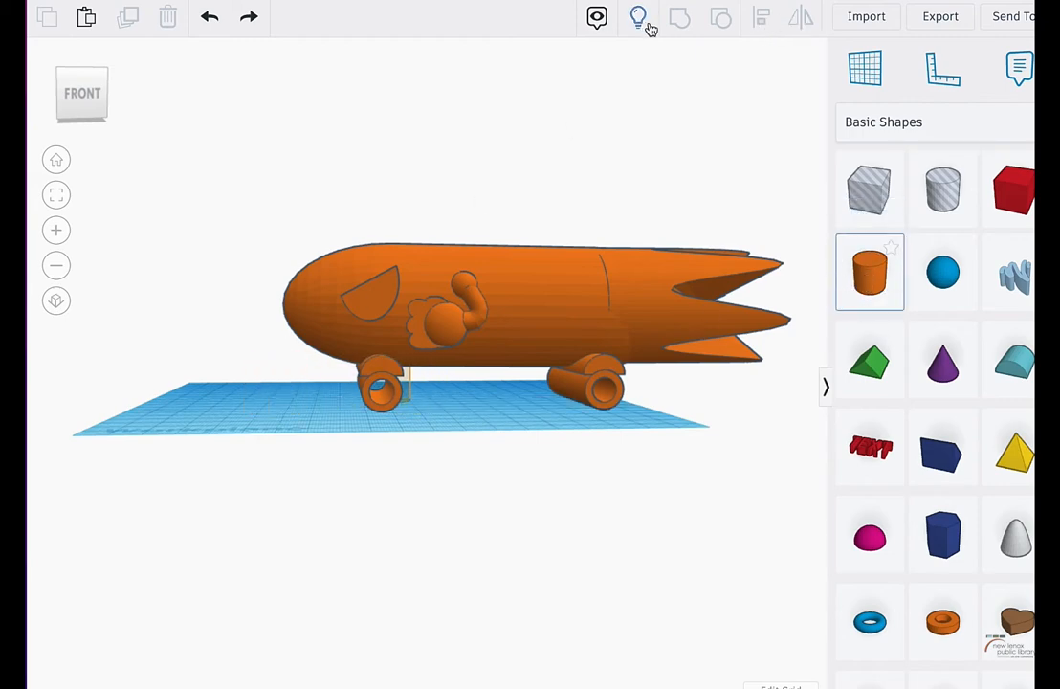
left_click(647, 26)
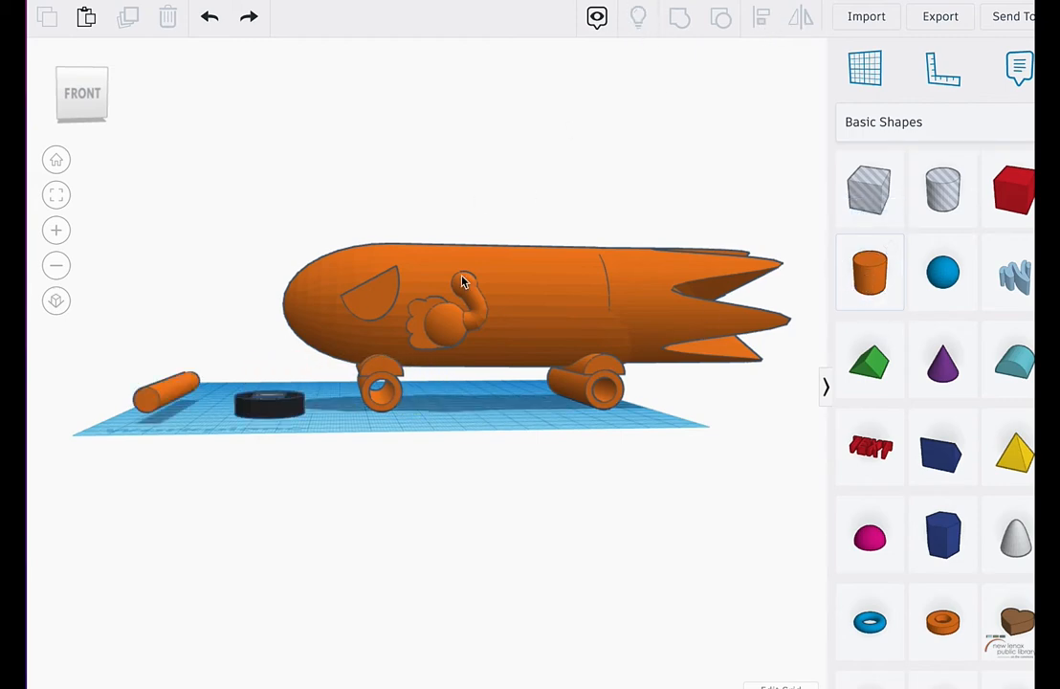
left_click(169, 398)
left_click(231, 459)
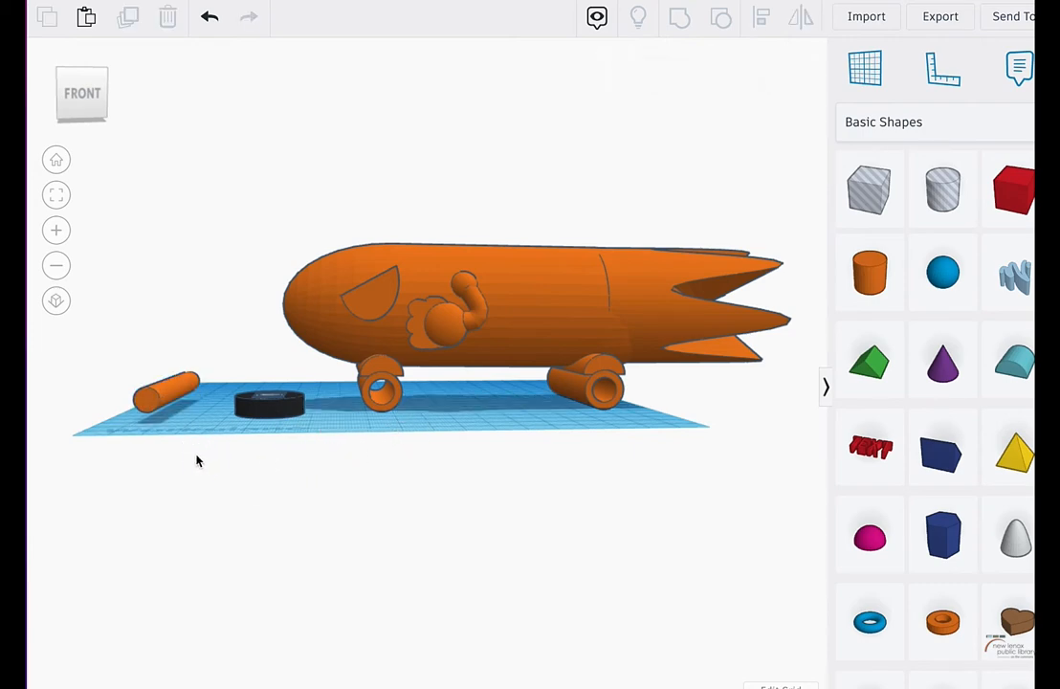
Step: Select the loose axle rod and move it farther out from the bullet's nose, across the front of the grouped model
right_click_drag(196, 461, 440, 380)
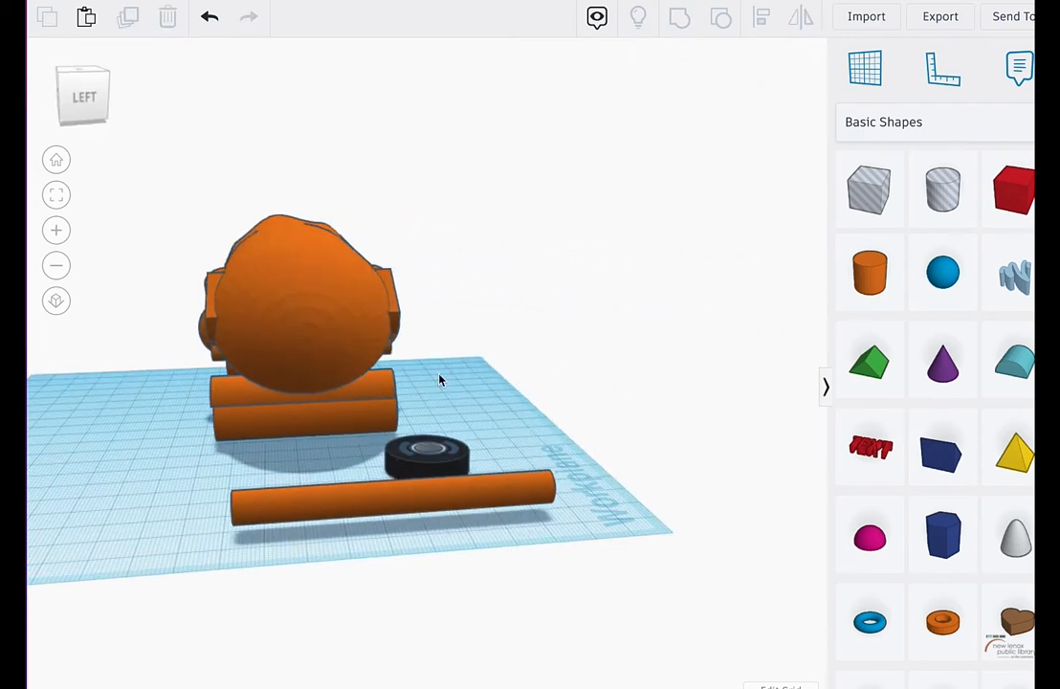
left_click(497, 500)
left_click(81, 104)
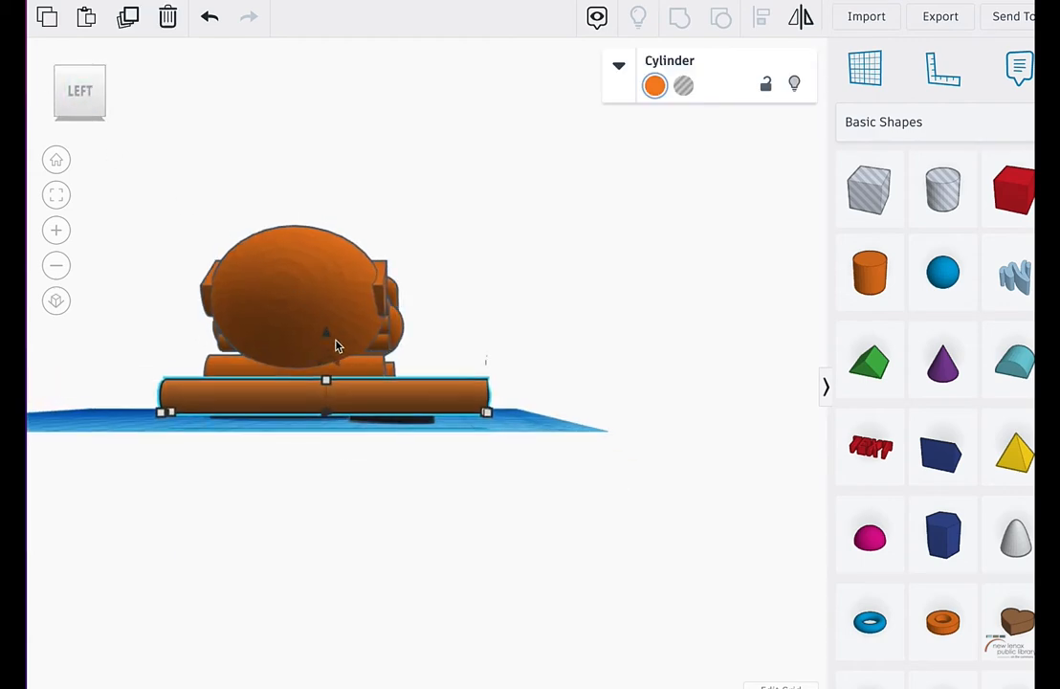
mouse_move(335, 342)
left_mouse_down()
mouse_move(350, 368)
mouse_move(321, 354)
mouse_move(333, 361)
left_mouse_up()
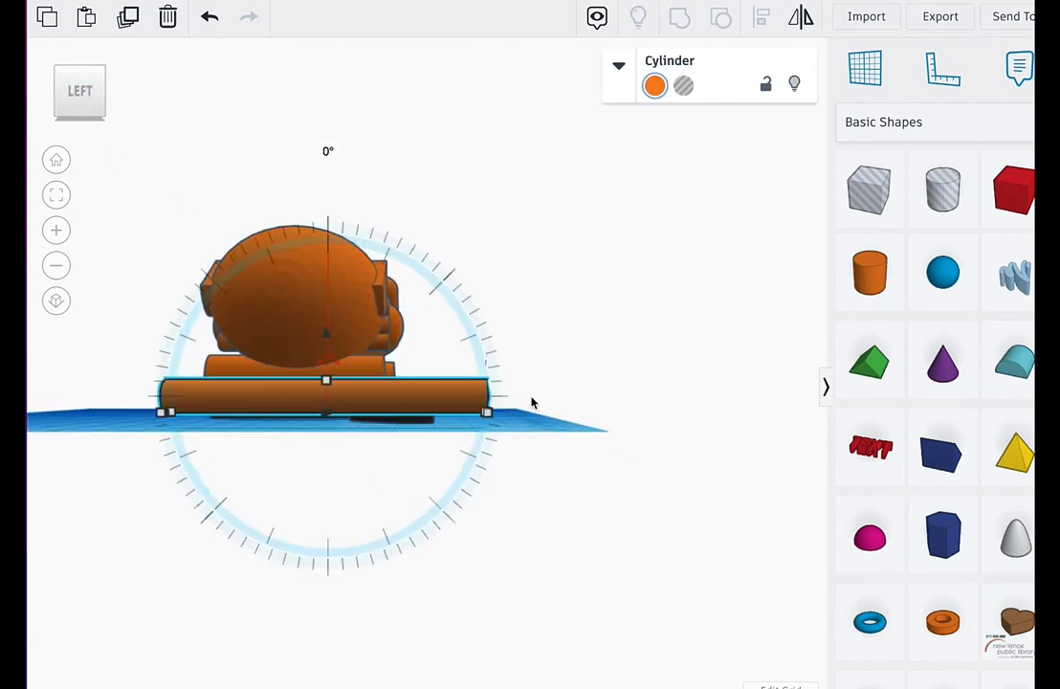
right_click_drag(569, 368, 620, 395)
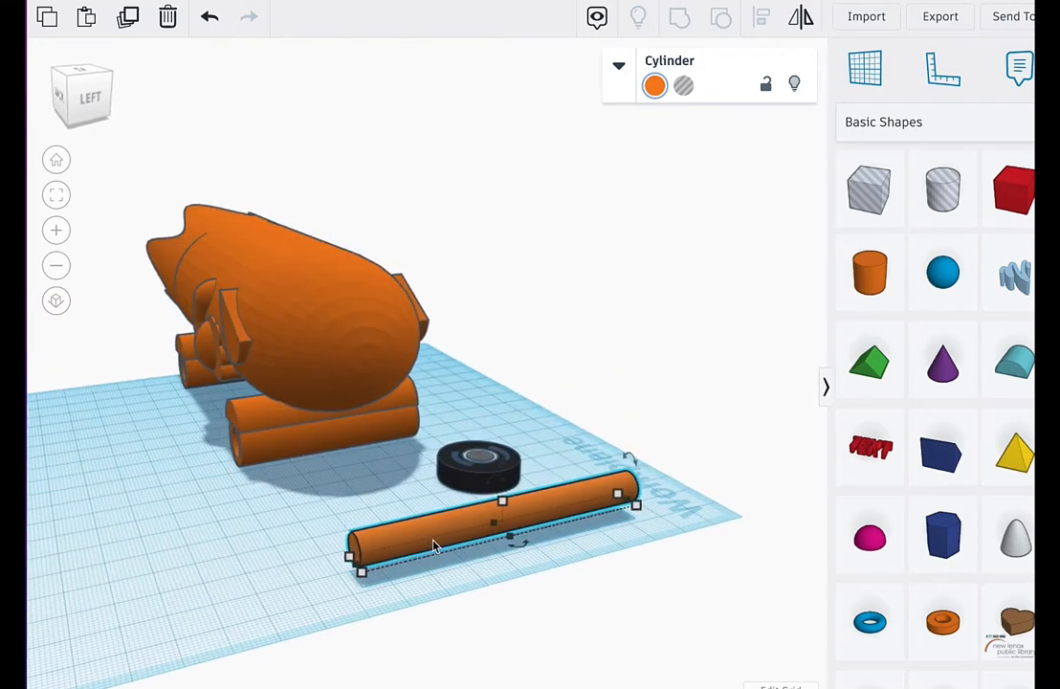
left_click_drag(432, 545, 349, 580)
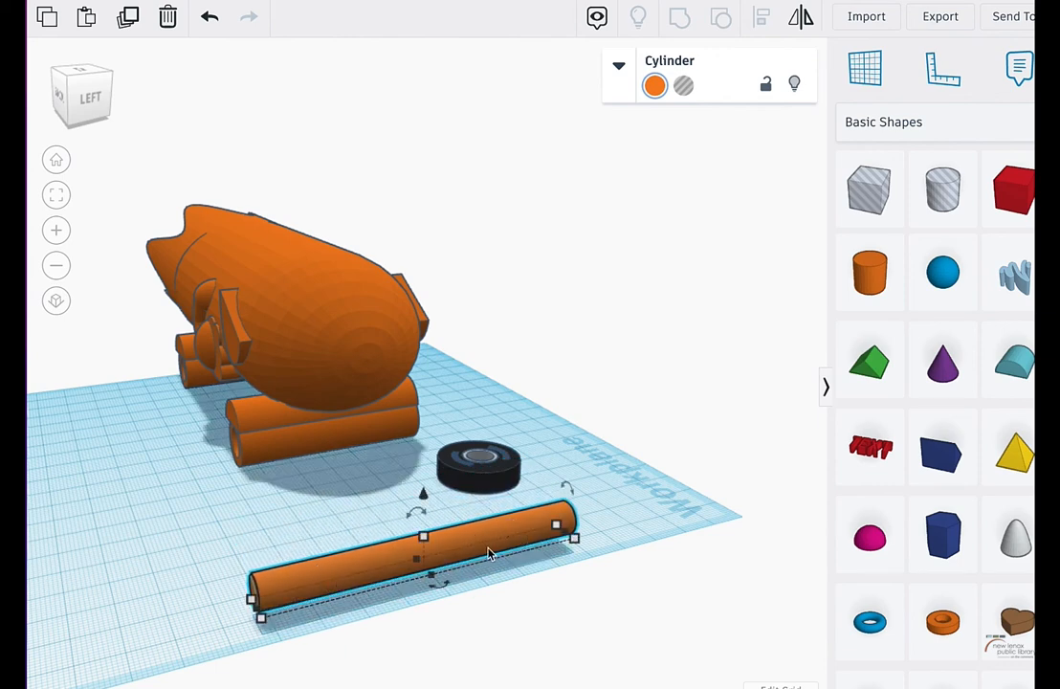
Step: Measure the axle rod's length, width and height
right_click_drag(273, 450, 458, 391)
left_click(497, 496)
right_click_drag(496, 495, 406, 542)
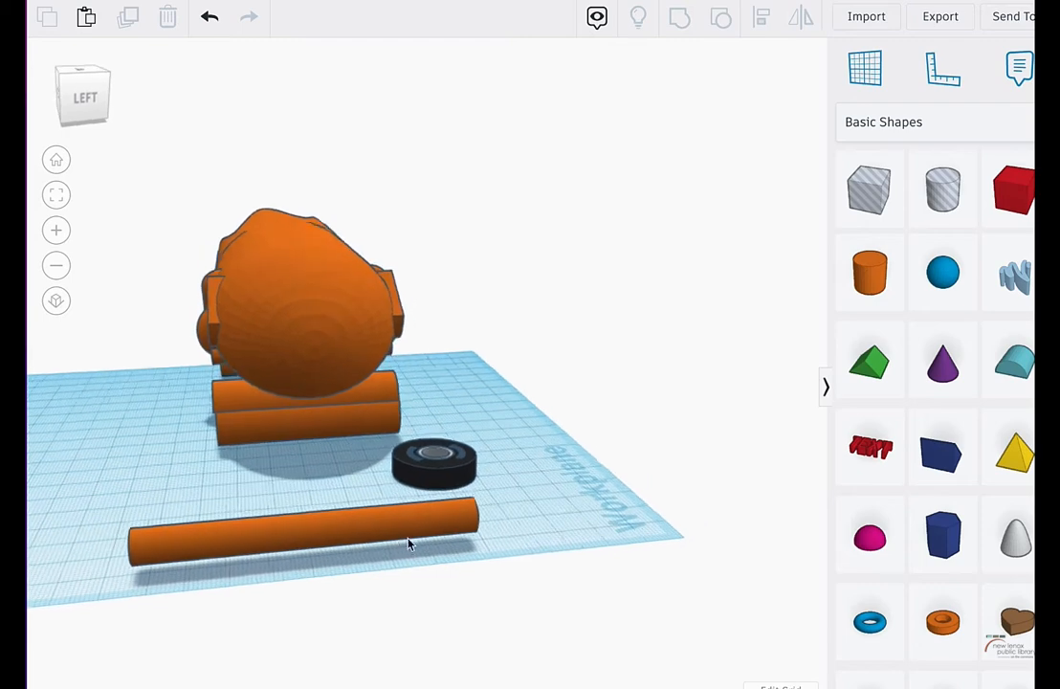
left_click(410, 525)
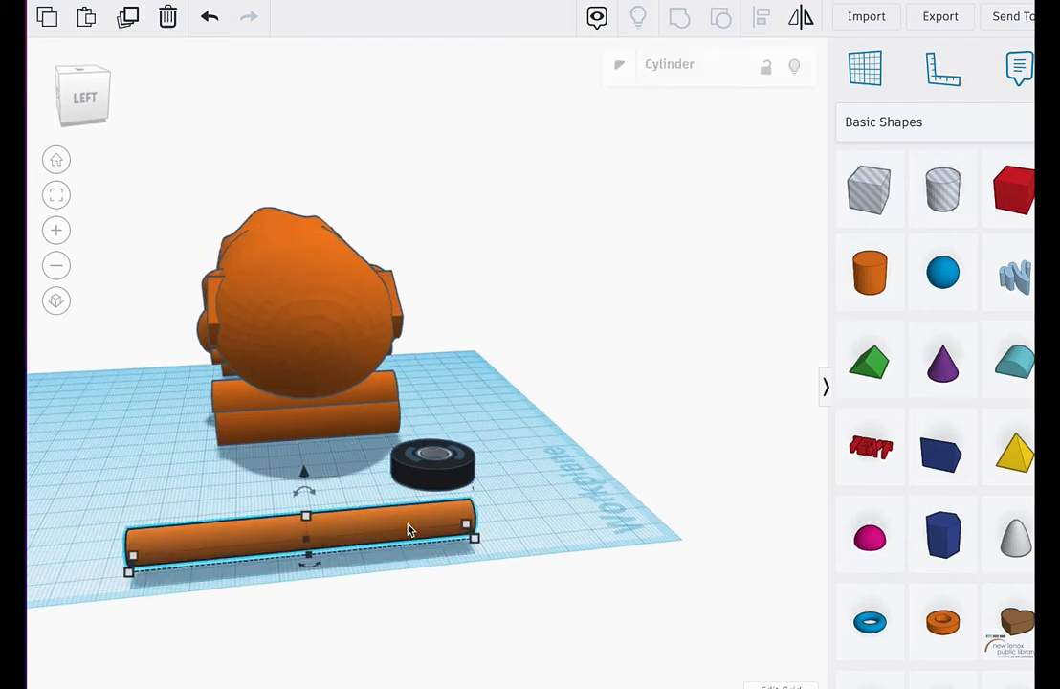
left_click(474, 538)
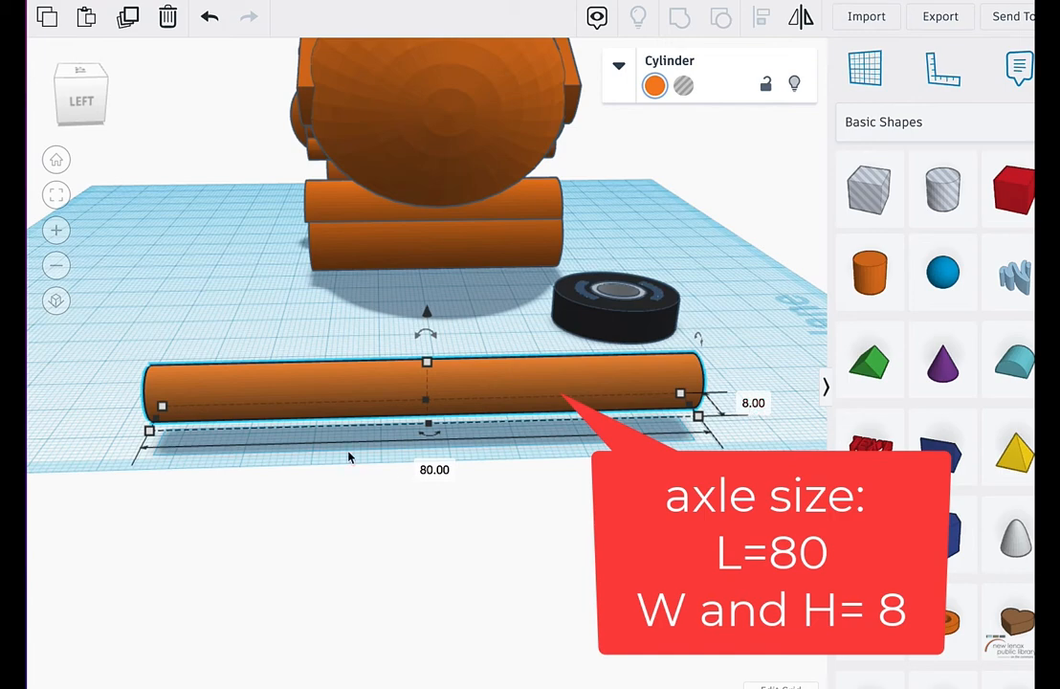
mouse_move(428, 363)
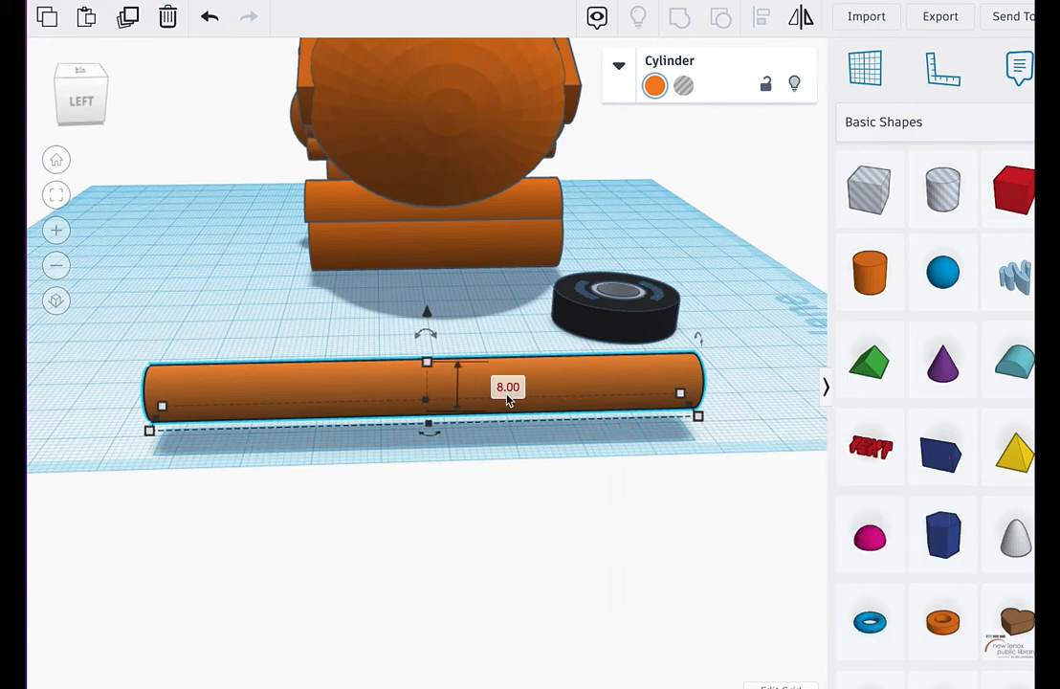
Step: Select the dragster wheel and measure its length, width and thickness
right_click_drag(739, 442, 493, 527)
left_click(698, 461)
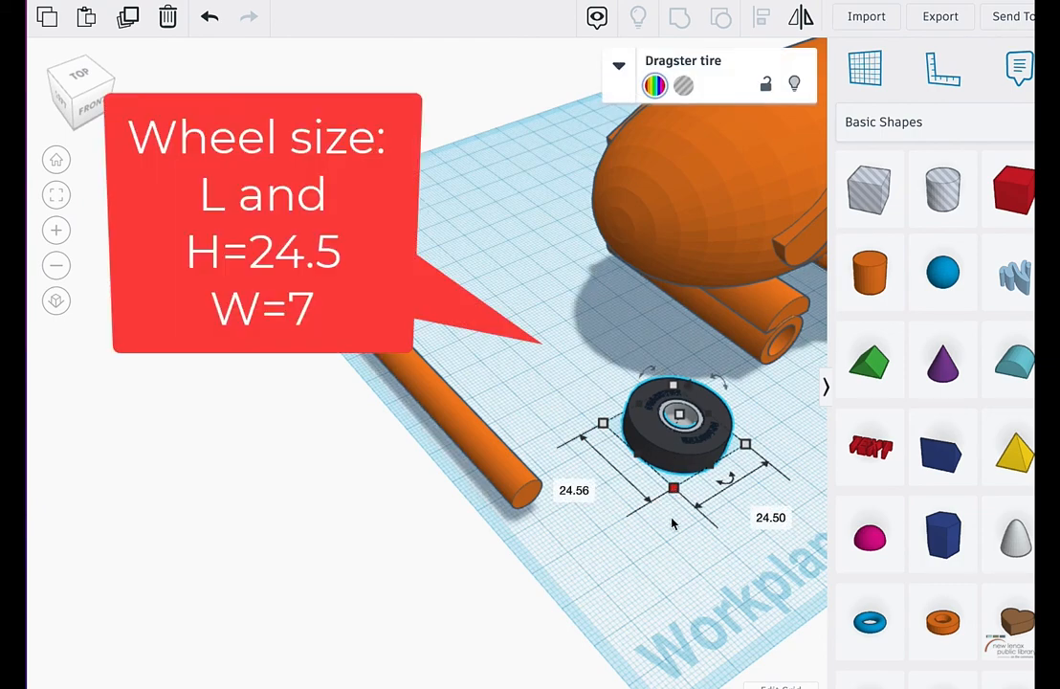
right_click_drag(674, 525, 644, 421)
left_click_drag(658, 439, 701, 446)
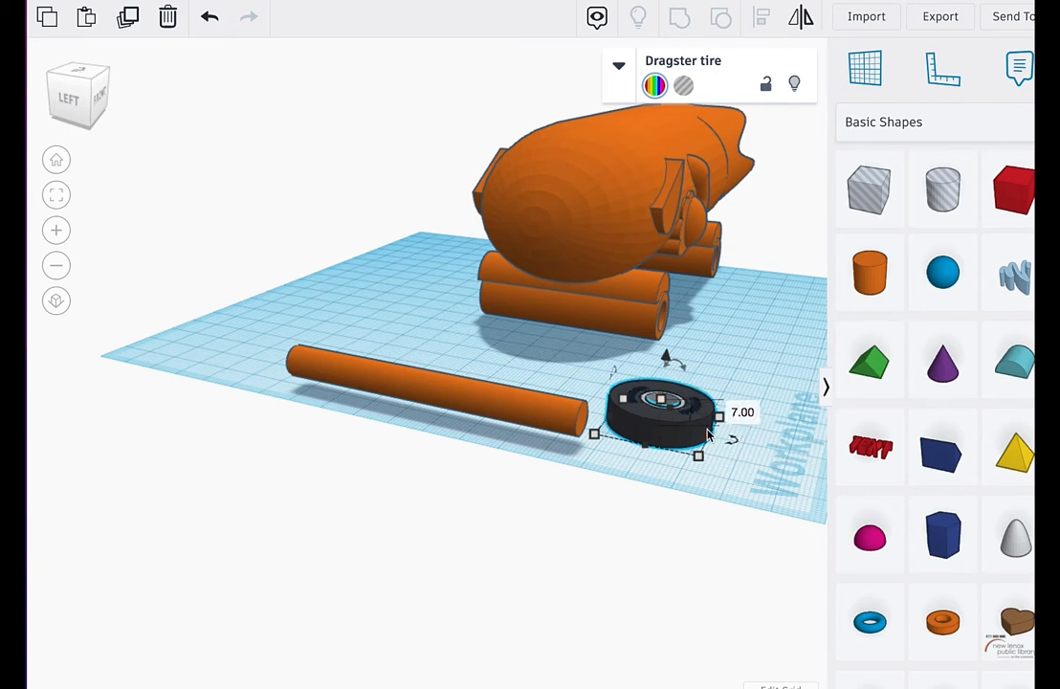
right_click_drag(709, 468, 714, 447)
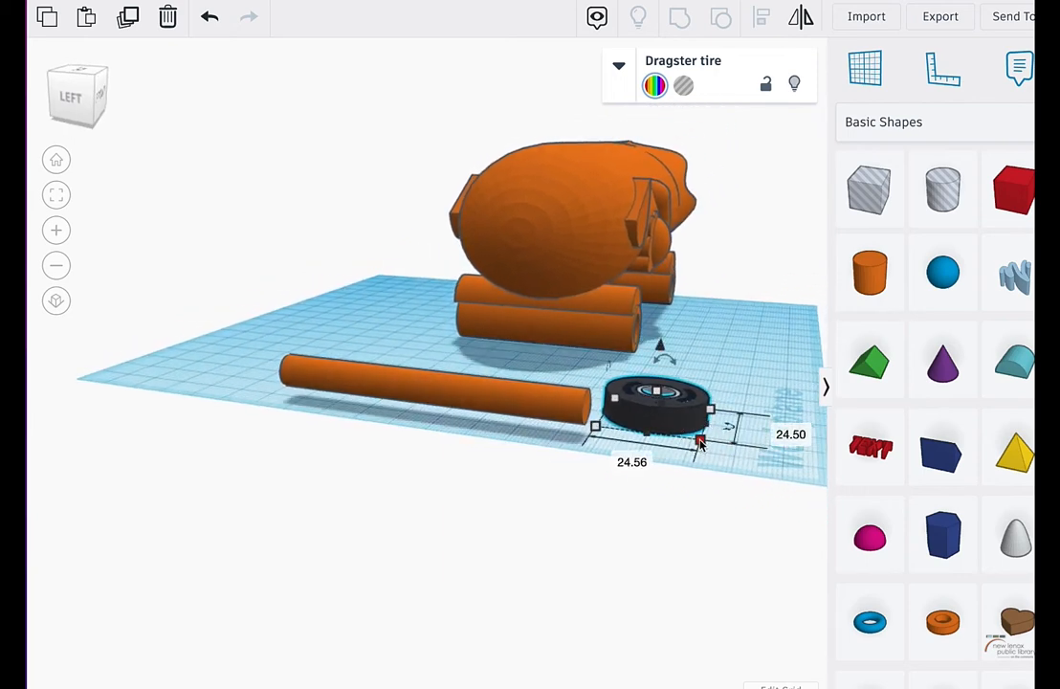
Step: Rotate the wheel 90° so it stands upright with its hub facing the rod, and set it on the workplane
left_click_drag(672, 361, 747, 403)
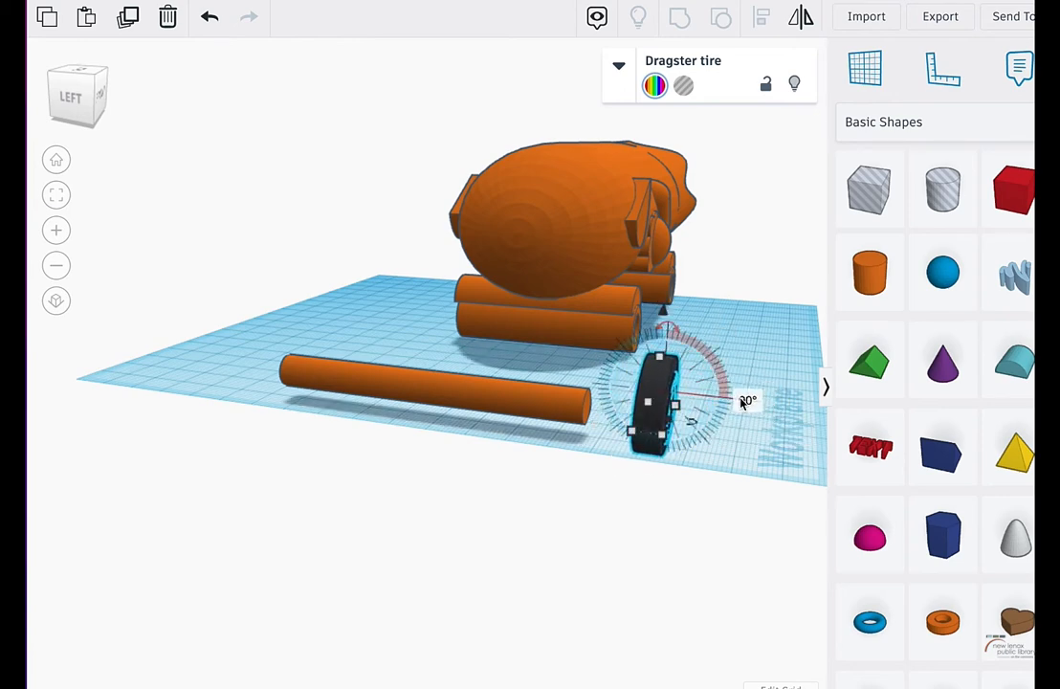
left_click(555, 422)
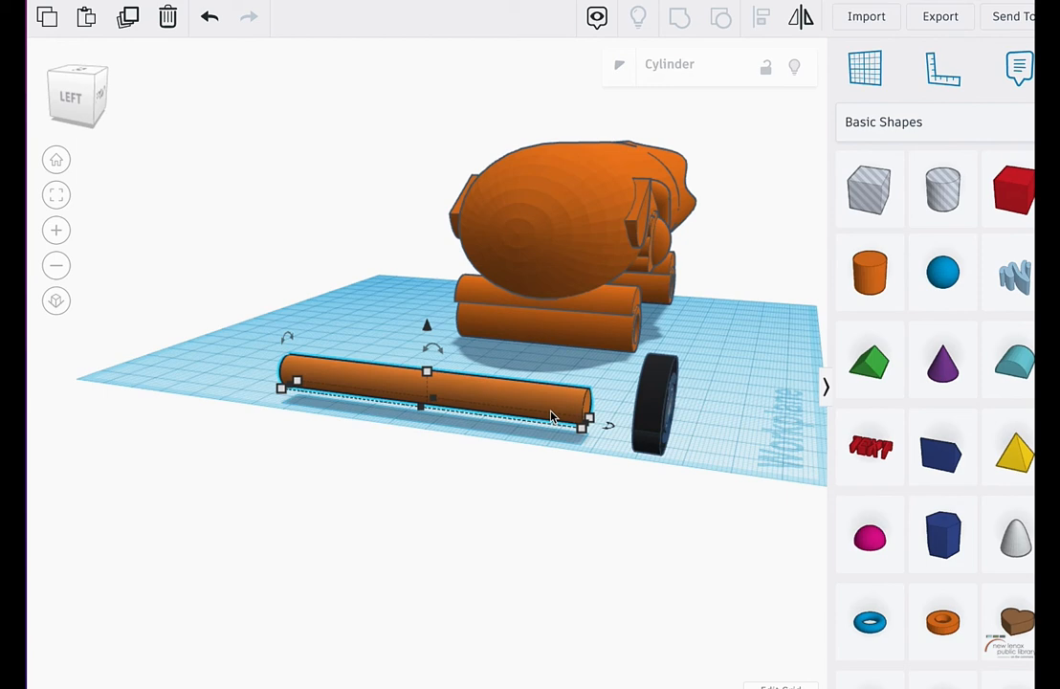
left_click(656, 393)
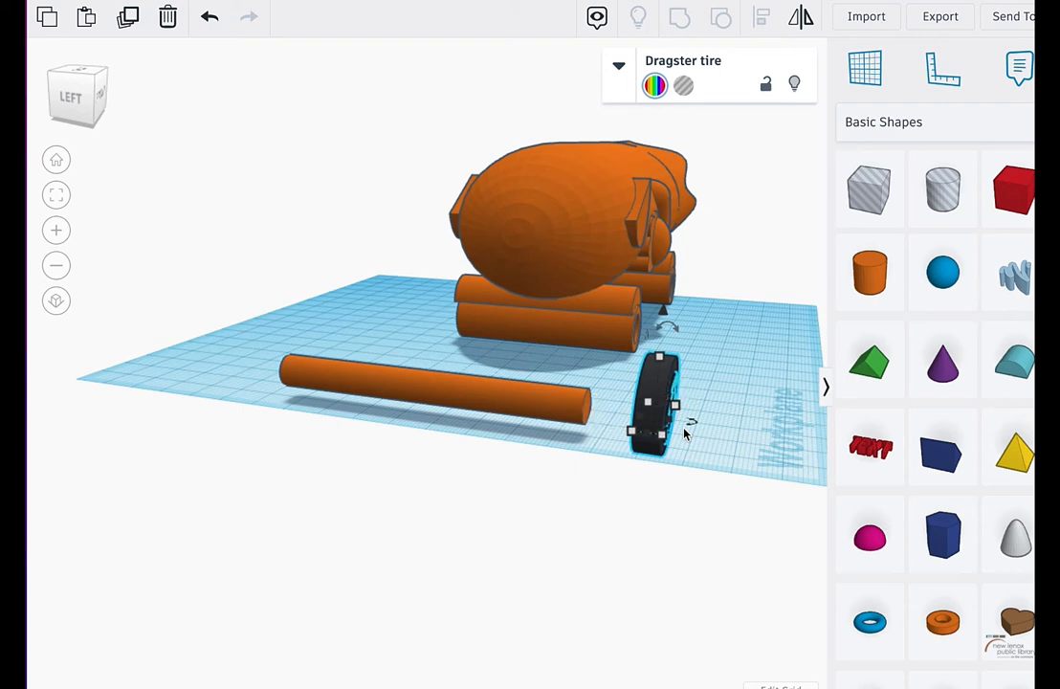
key("ctrl+shift+Up")
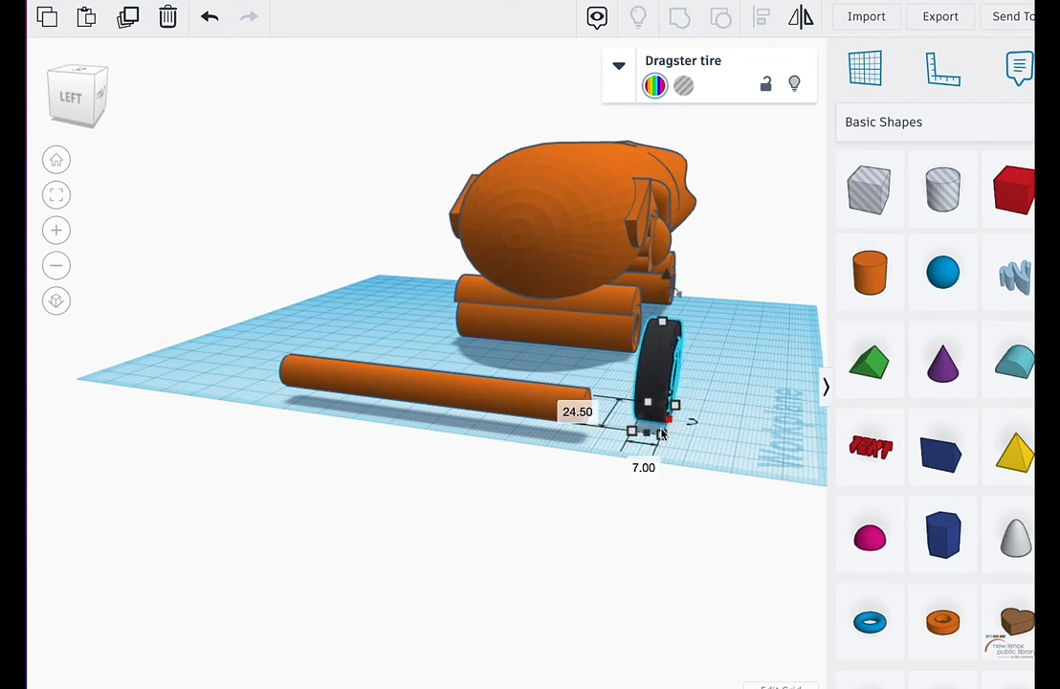
Step: Slide the upright wheel across the workplane until its hub lines up with the end of the axle rod
right_click_drag(689, 478, 479, 472)
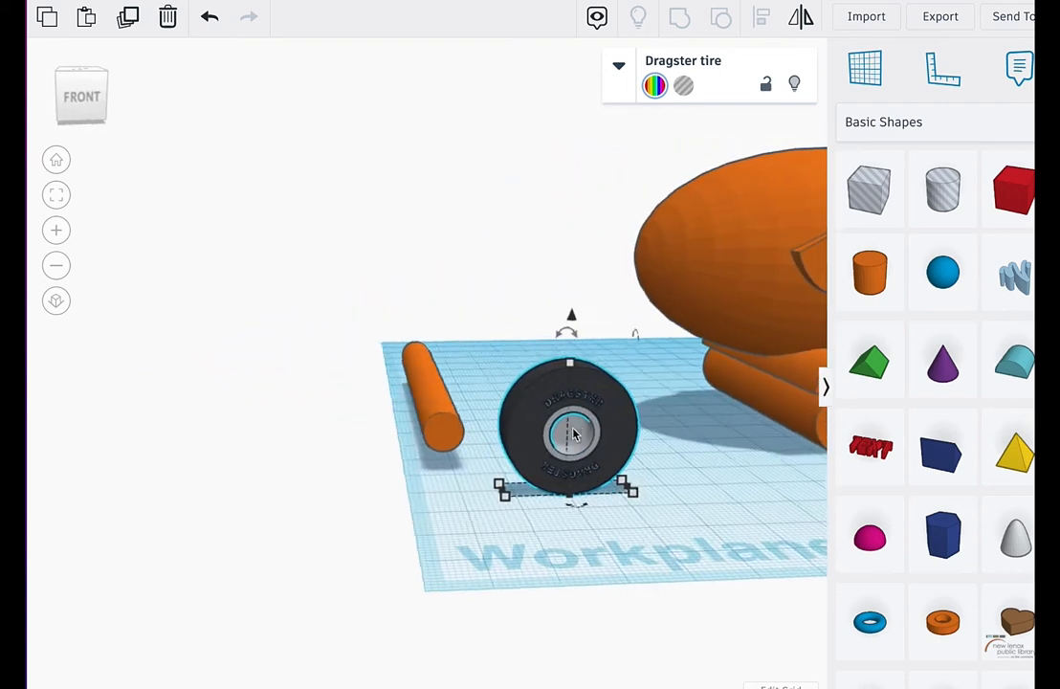
left_click_drag(572, 437, 443, 426)
right_click_drag(495, 499, 603, 414)
Step: Raise the axle rod to 4 mm above the workplane and shift it lengthwise through the wheel's hub
left_click(545, 394)
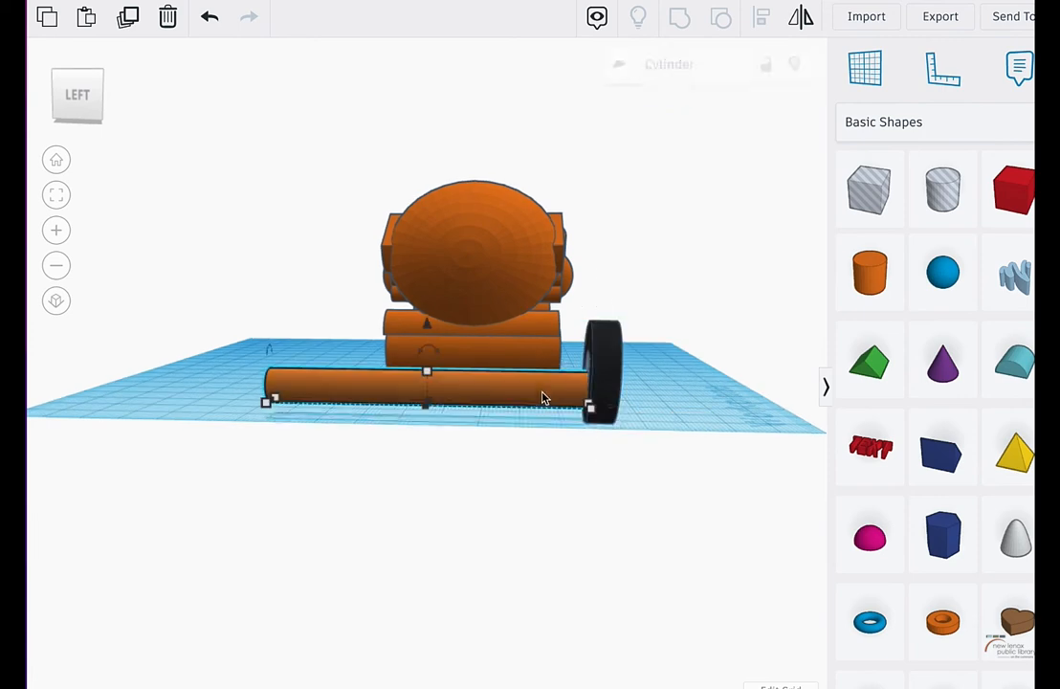
left_click_drag(426, 327, 427, 308)
right_click_drag(648, 378, 599, 471)
scroll(650, 416, "up", 5)
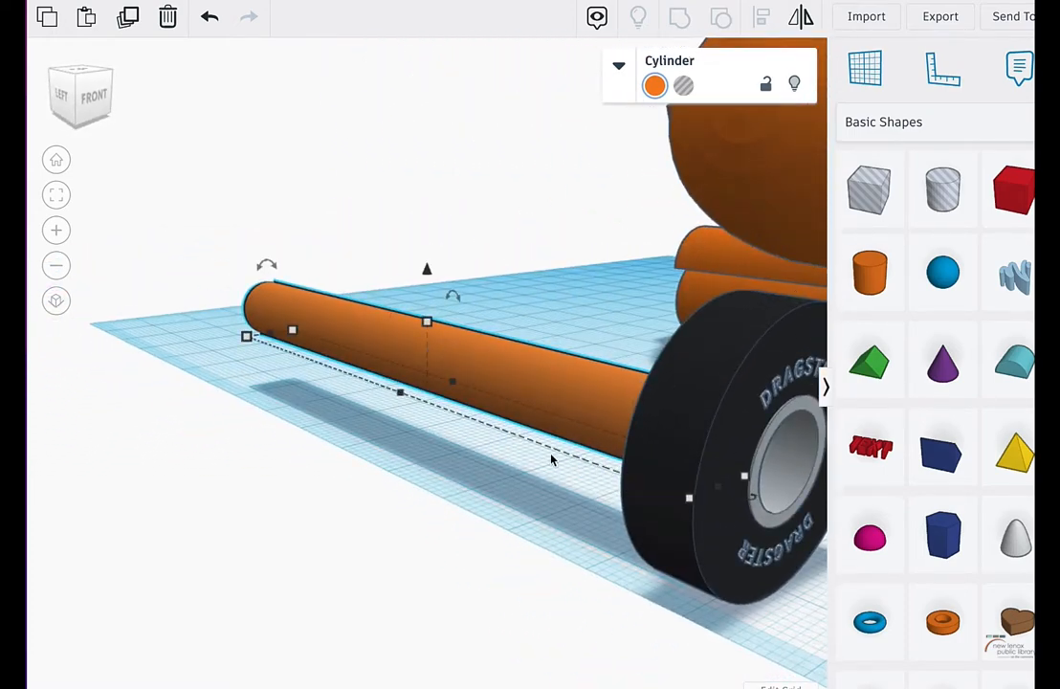
right_click_drag(496, 457, 687, 400)
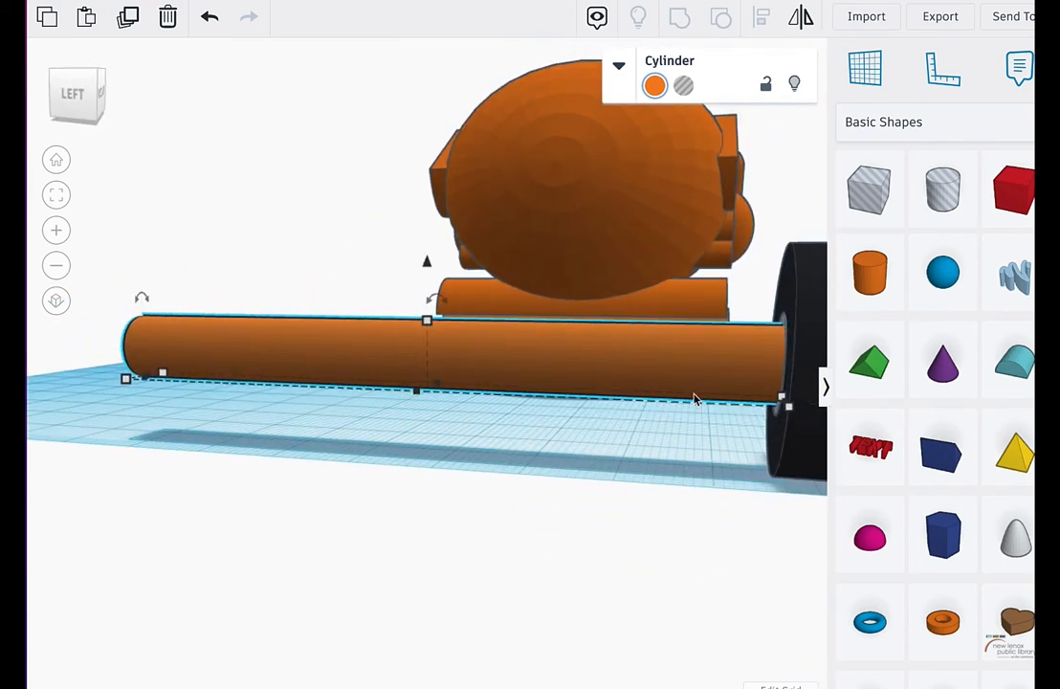
left_click(781, 444)
scroll(780, 442, "down", 3)
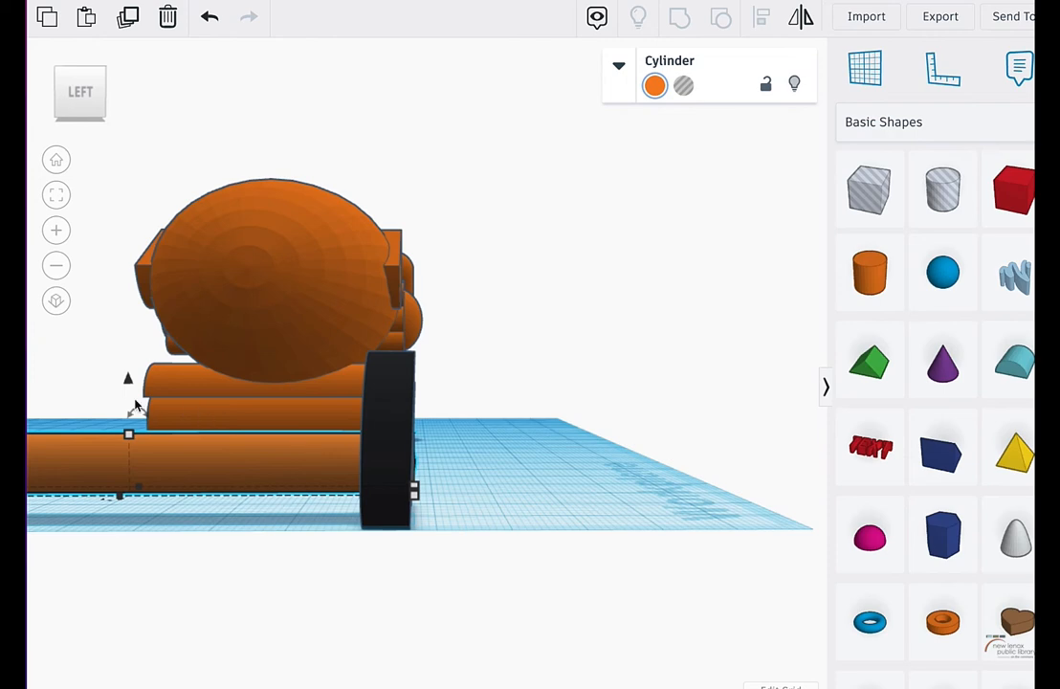
Step: Raise the axle rod to 7 mm above the workplane to match the height of the wheel's hub
left_click_drag(128, 382, 129, 371)
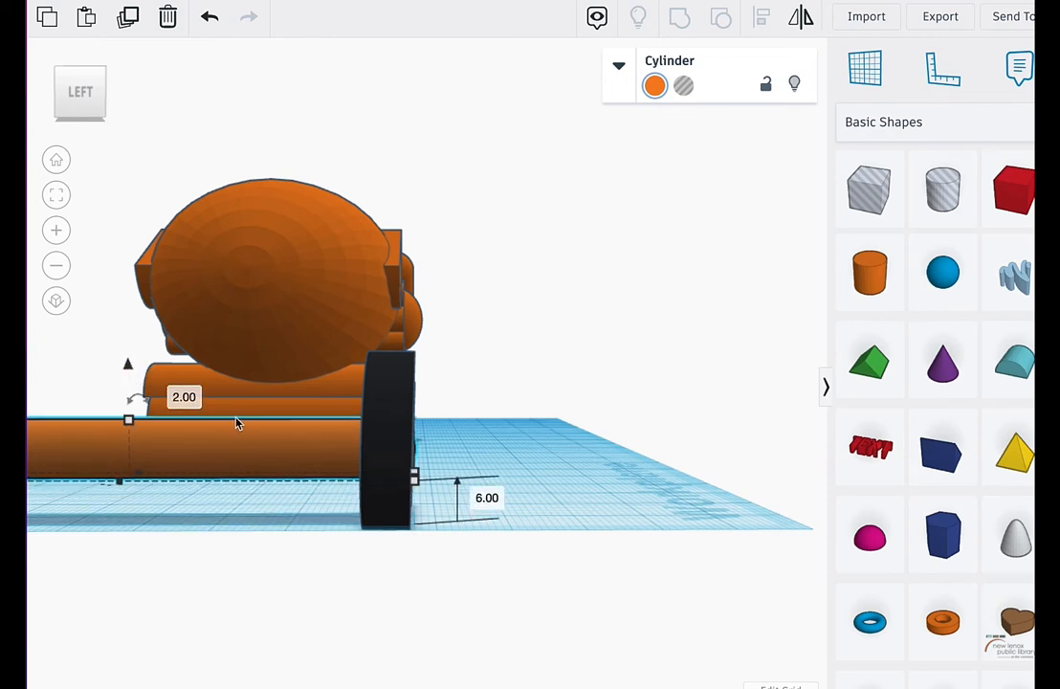
right_click_drag(220, 412, 235, 416)
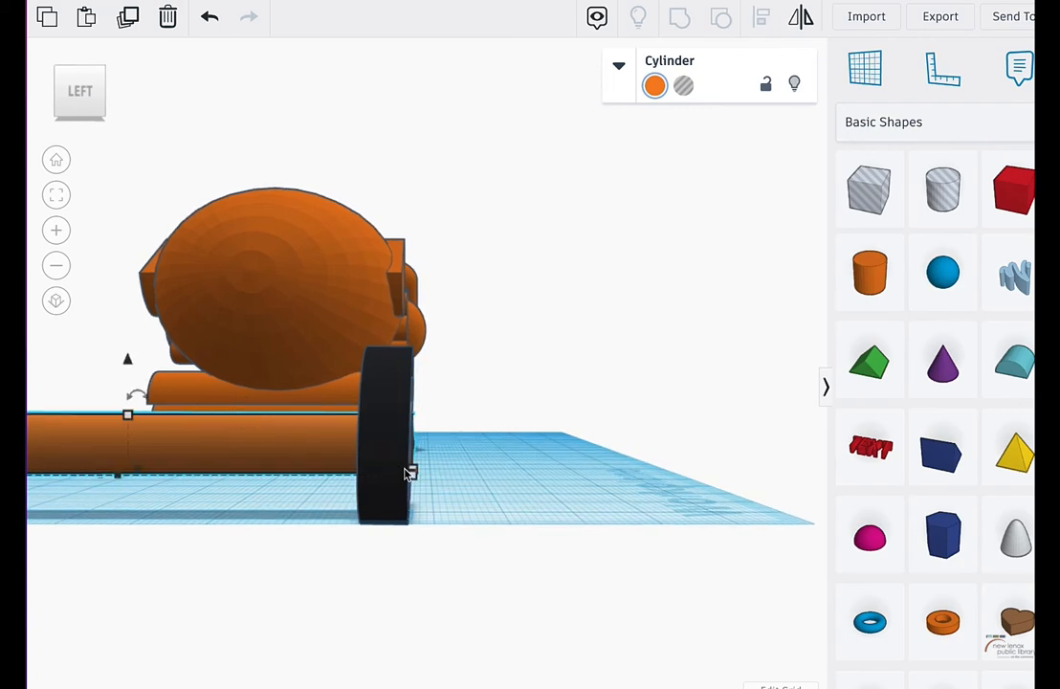
right_click_drag(405, 472, 309, 431)
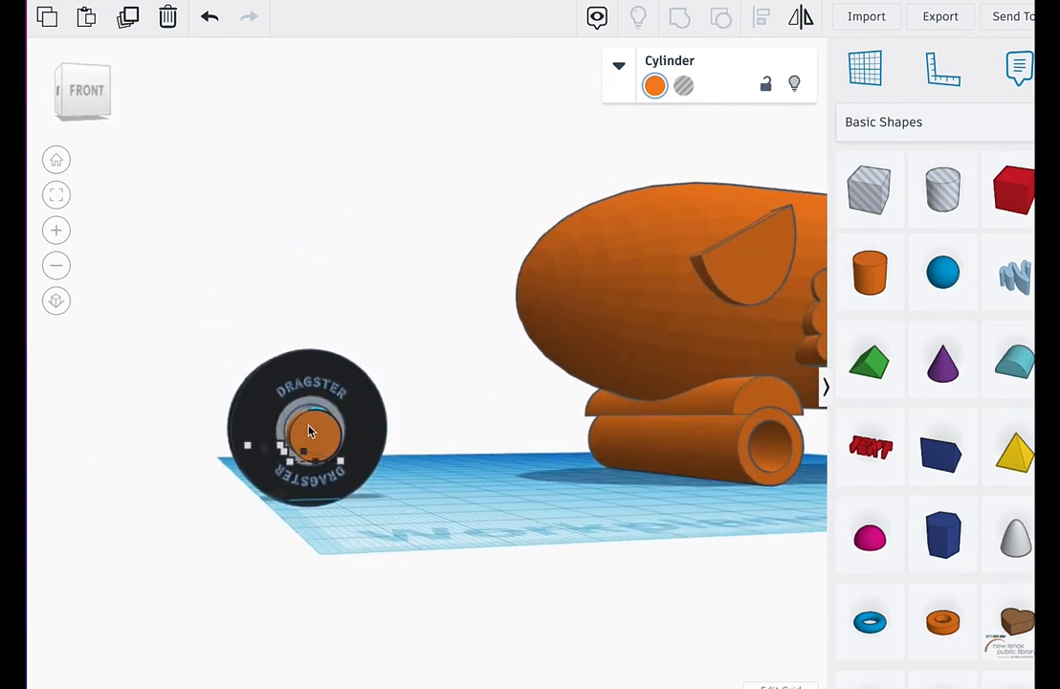
scroll(305, 435, "up", 5)
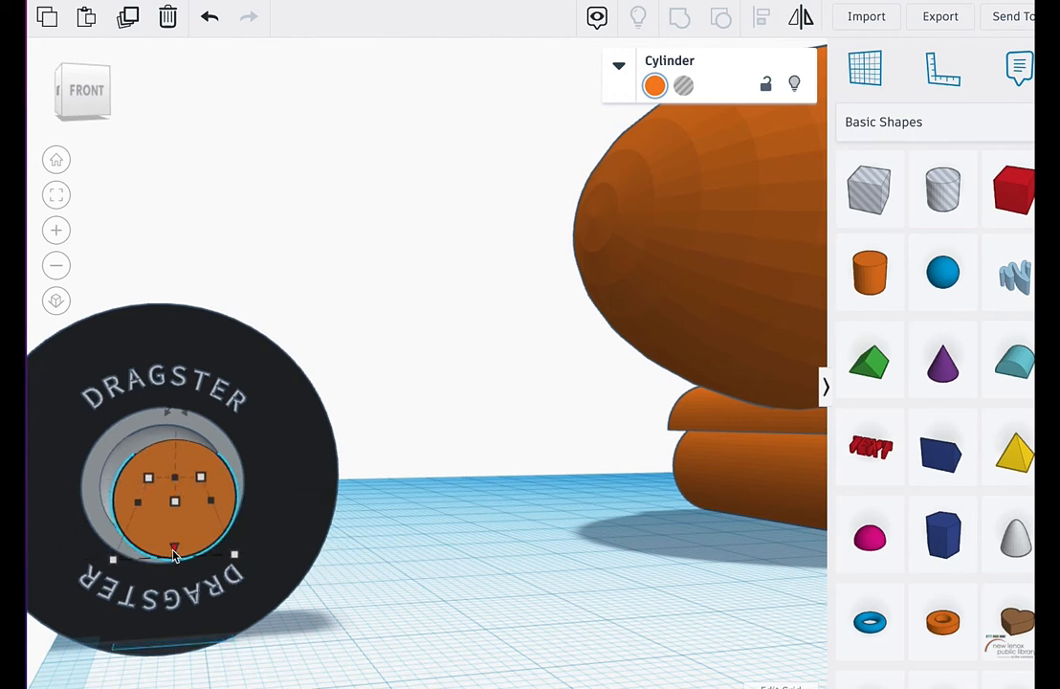
left_click_drag(175, 555, 199, 536)
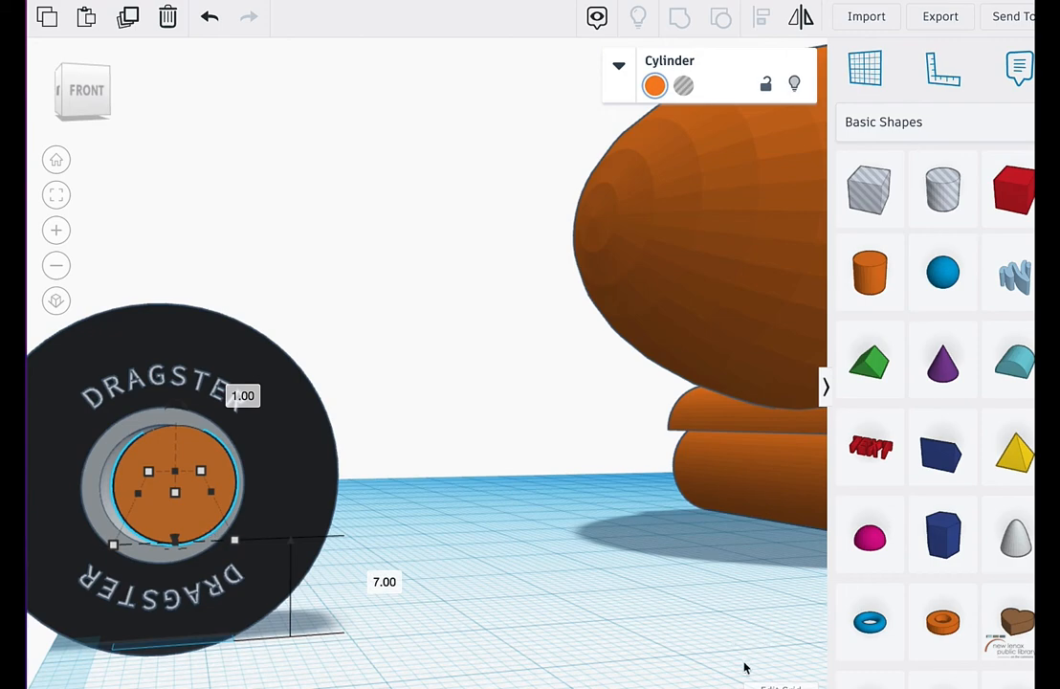
Step: Set the snap grid to 0.25 mm and nudge the axle rod 0.75 mm sideways to centre it in the wheel's hub
left_click(782, 683)
left_click(776, 594)
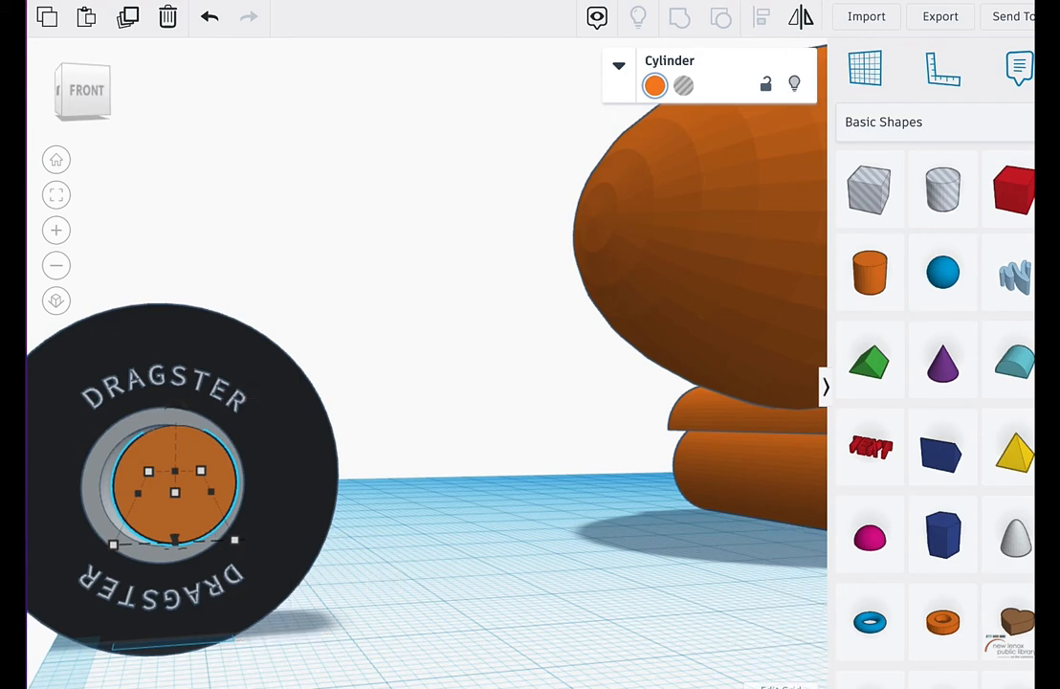
key("f")
right_click_drag(821, 580, 776, 625)
key("Escape")
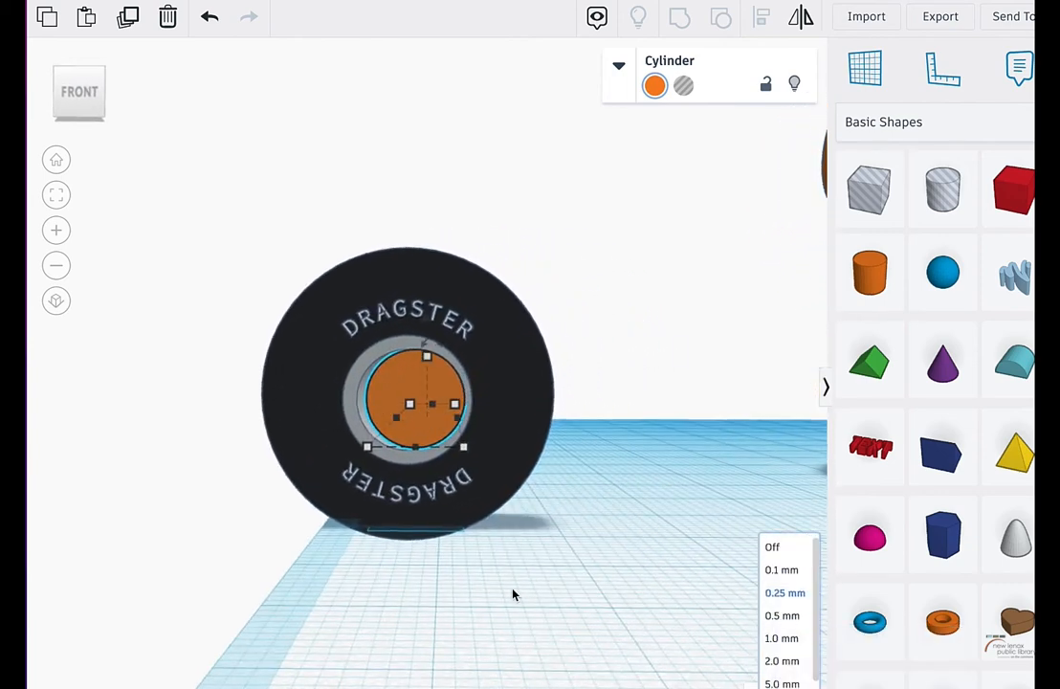
key("Left")
key("Left")
key("Left")
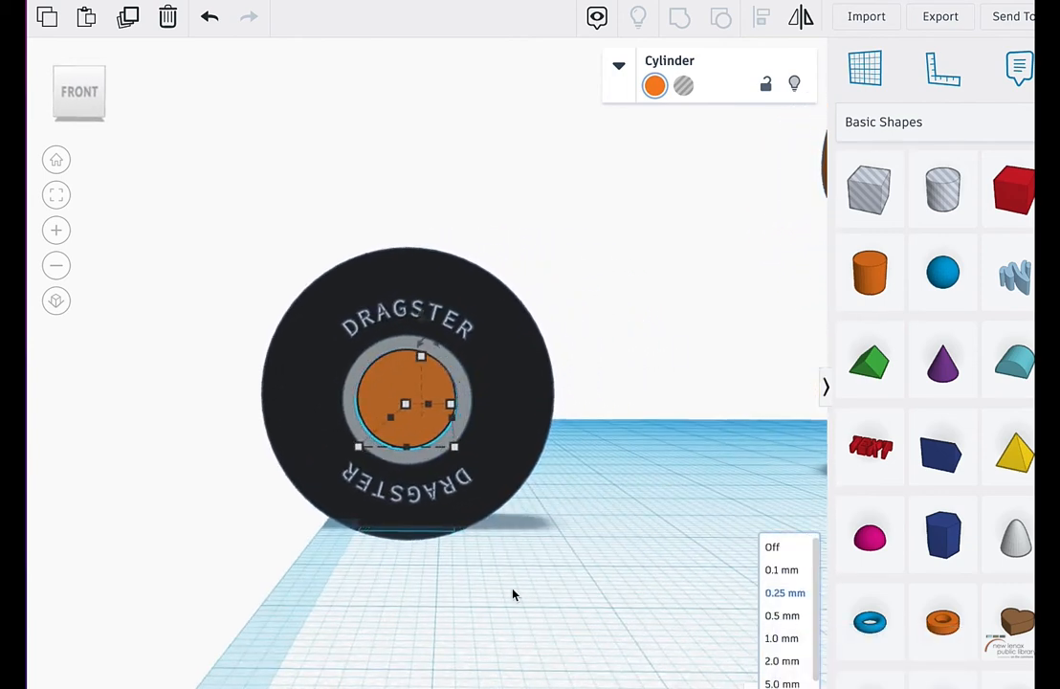
Step: Try a fine height adjustment of the axle rod in the hub, check the fit up close and undo the last move
mouse_move(539, 572)
right_mouse_down()
mouse_move(544, 558)
mouse_move(542, 580)
right_mouse_up()
left_click_drag(419, 321, 419, 331)
scroll(466, 371, "up", 5)
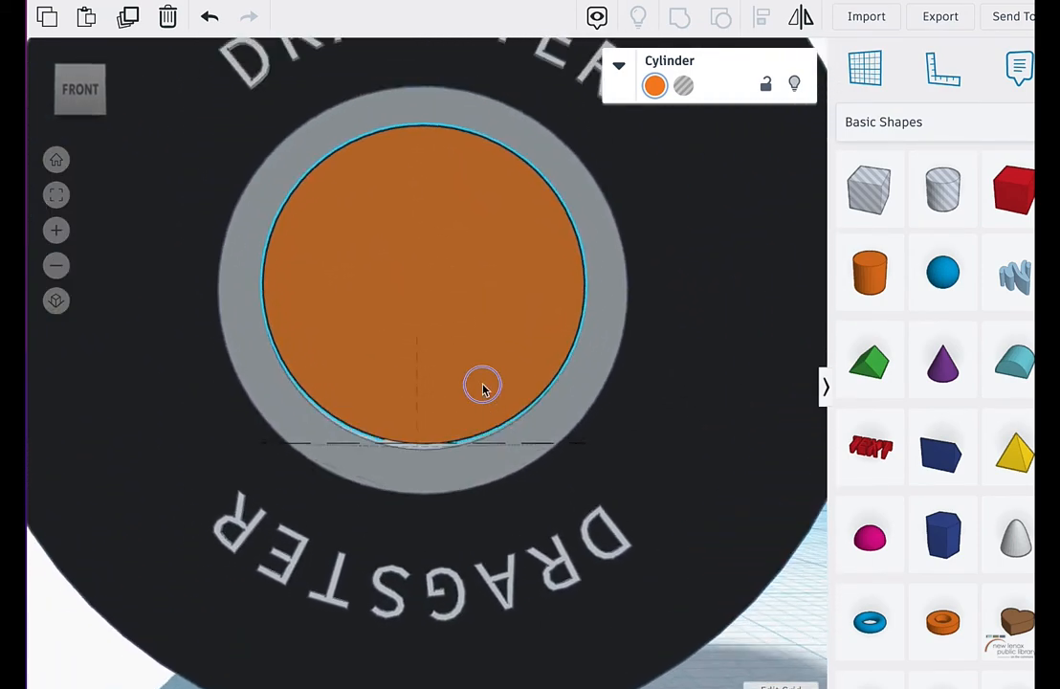
mouse_move(483, 388)
right_mouse_down()
mouse_move(554, 395)
mouse_move(500, 392)
right_mouse_up()
key("ctrl+z")
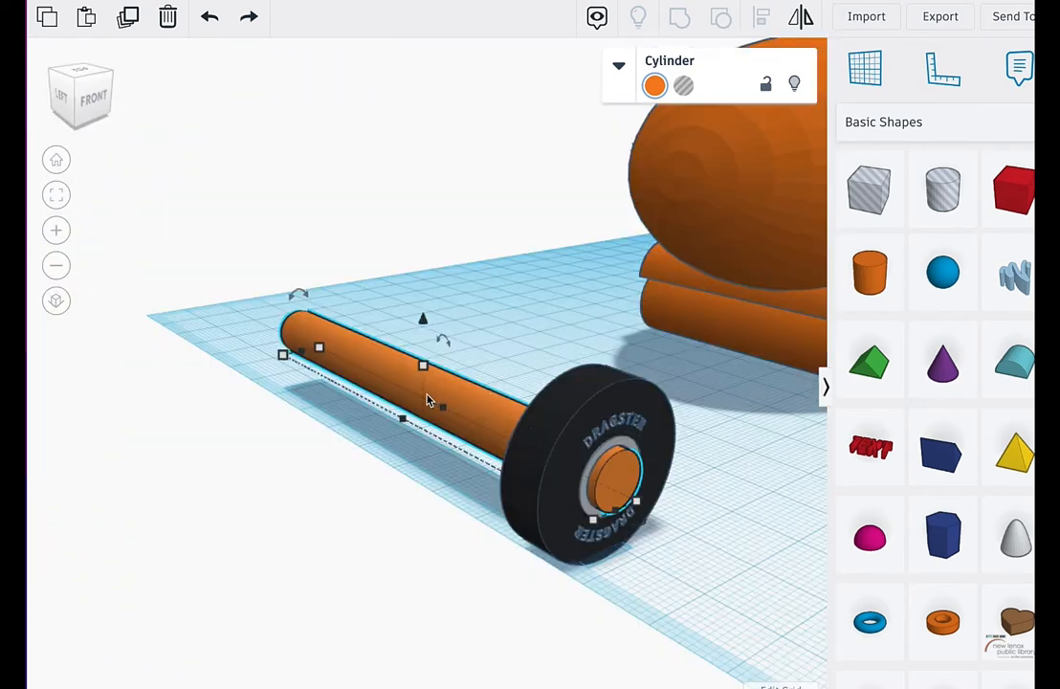
Step: Duplicate the axle rod and move the copy 47.5 mm toward the bullet and 5 mm sideways, leaving the original rod selected
left_click(129, 18)
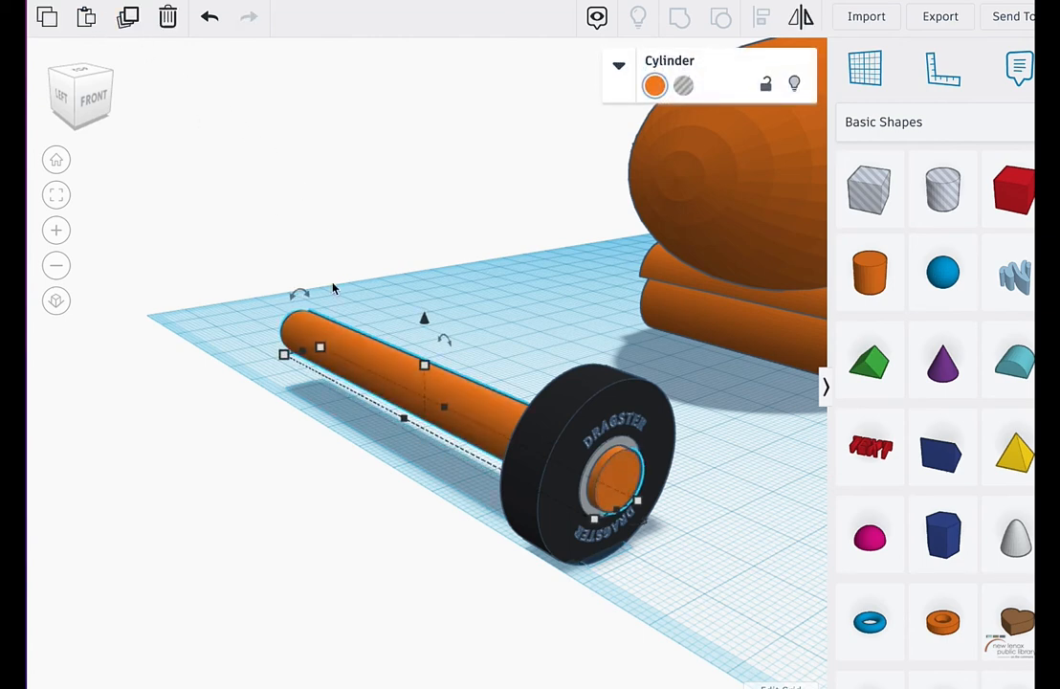
key("Up")
key("Up")
key("Up")
key("Up")
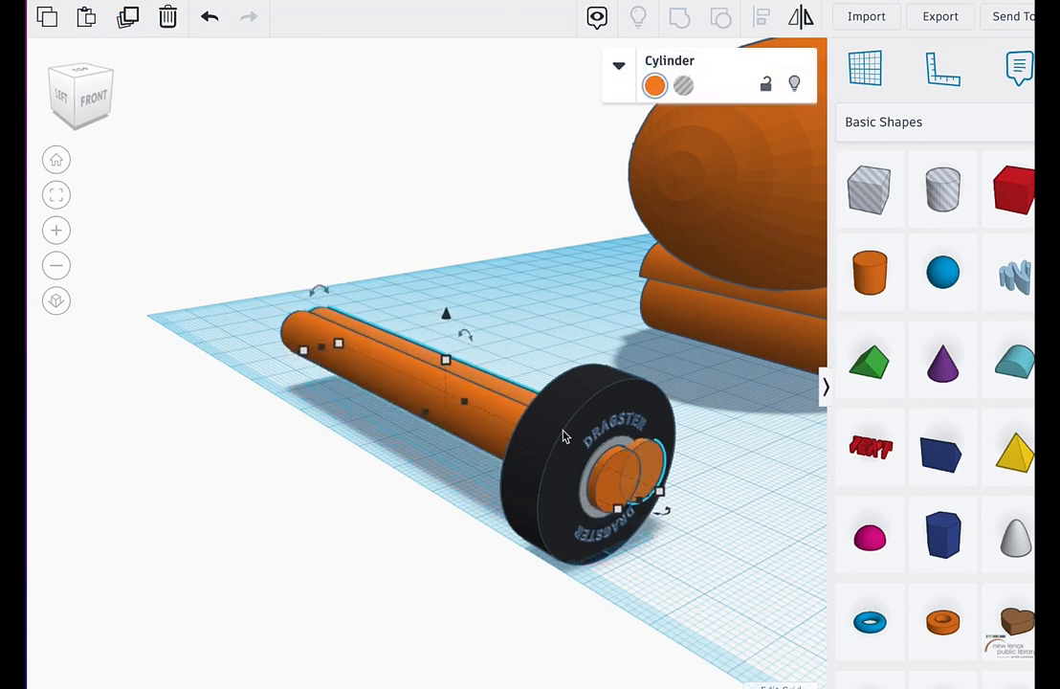
left_click_drag(492, 383, 670, 326)
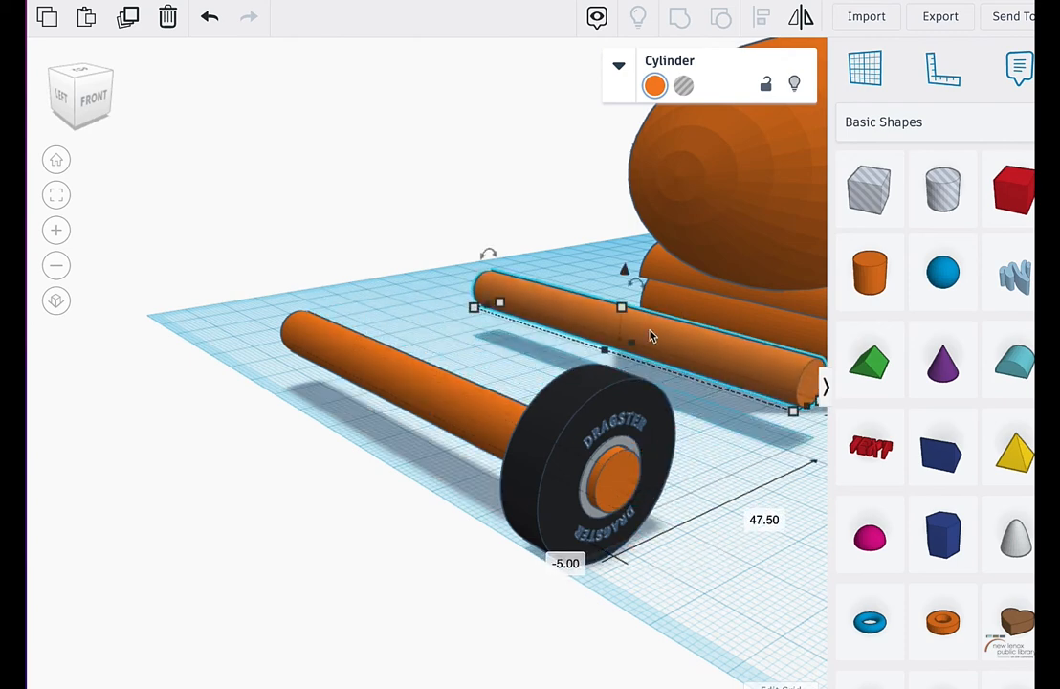
left_click(445, 406)
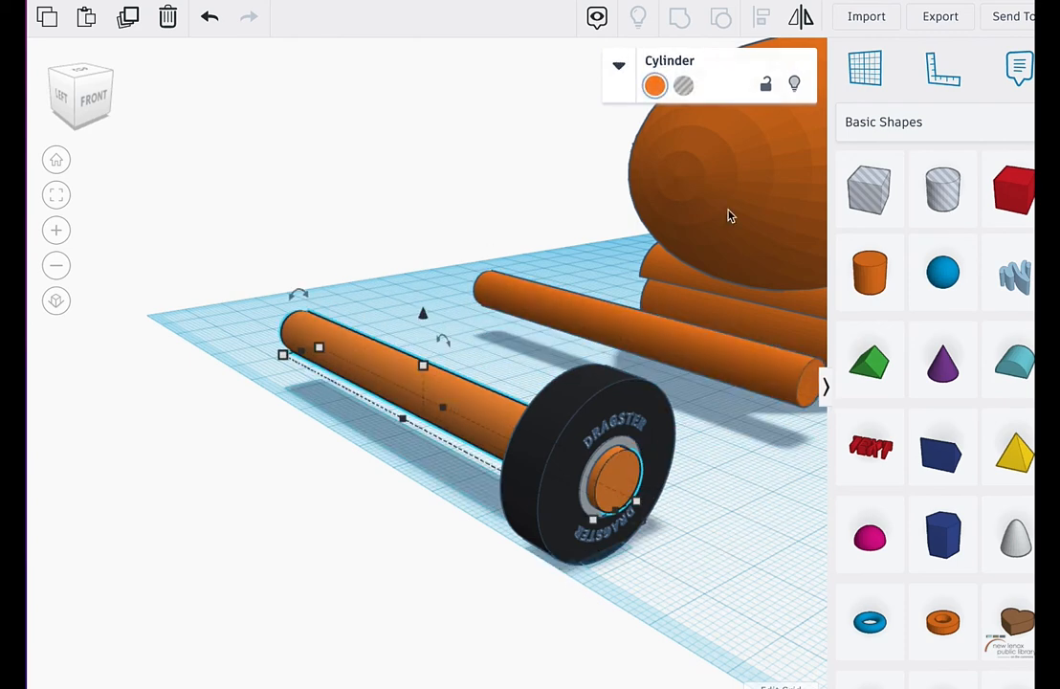
Step: Turn the axle rod inside the wheel into a hole and group it with the wheel to cut through the hub
left_click(683, 87)
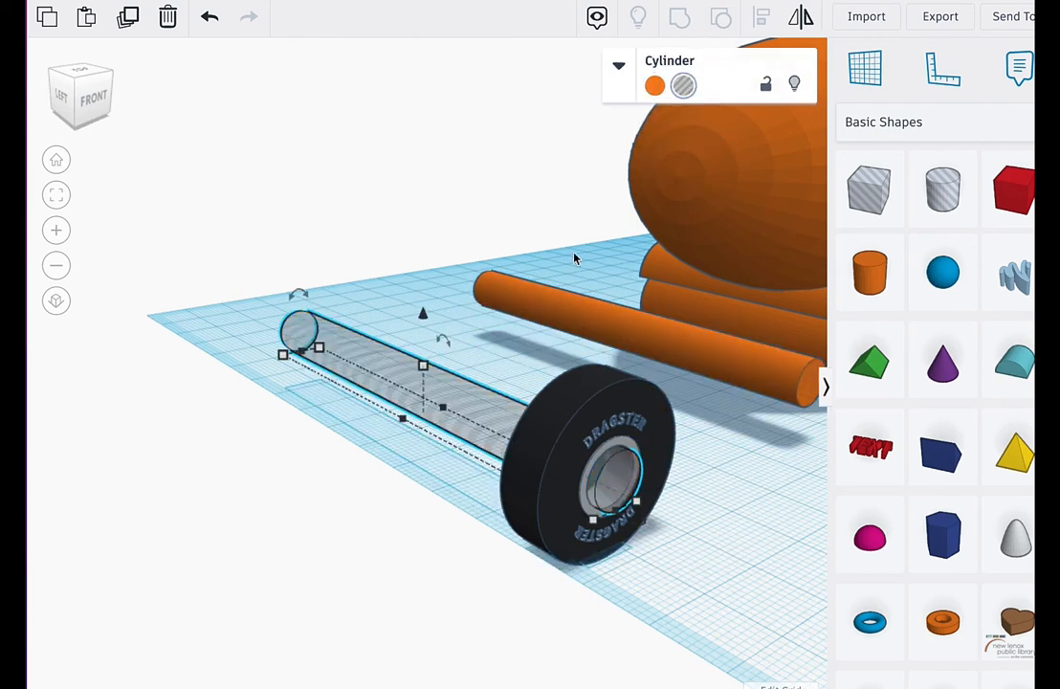
left_click(614, 409, "shift")
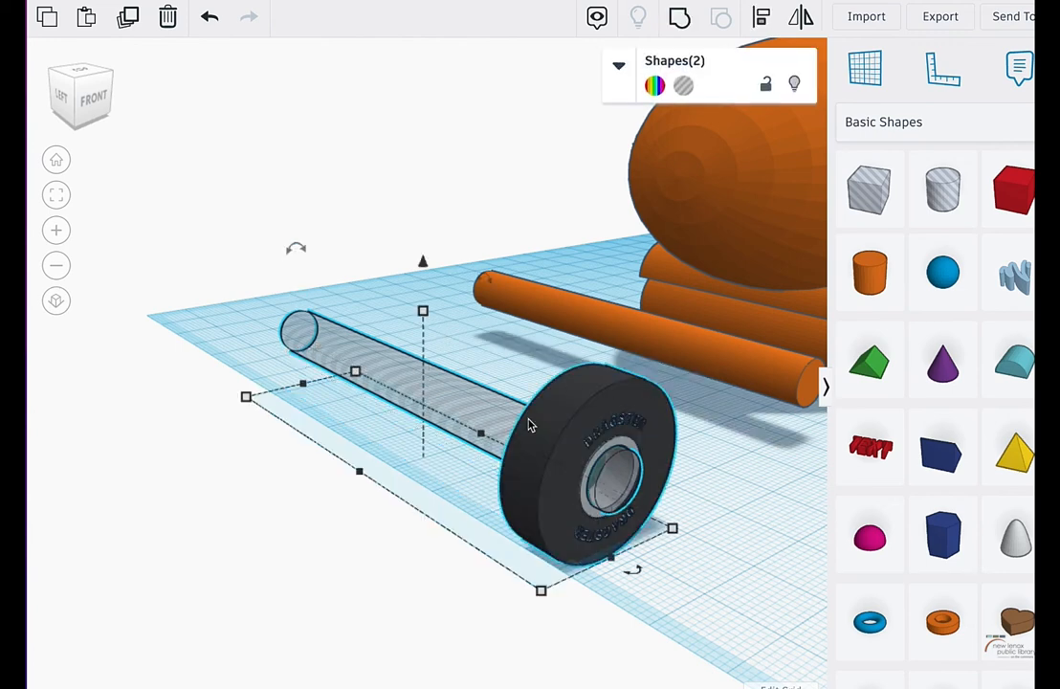
left_click(678, 19)
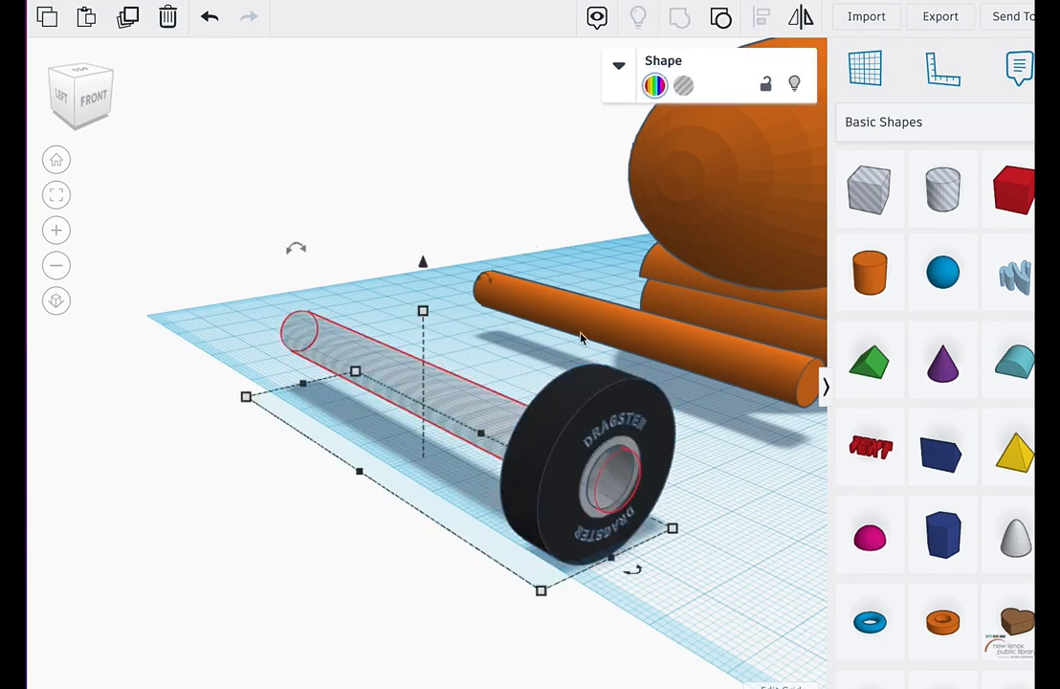
mouse_move(592, 347)
right_mouse_down()
mouse_move(532, 390)
mouse_move(388, 357)
mouse_move(525, 410)
mouse_move(653, 423)
mouse_move(591, 347)
right_mouse_up()
Step: Lay the wheel flat near the remaining axle rod and drop both the wheel and the rod onto the workplane
right_click_drag(542, 376, 639, 457)
left_click_drag(649, 466, 681, 406)
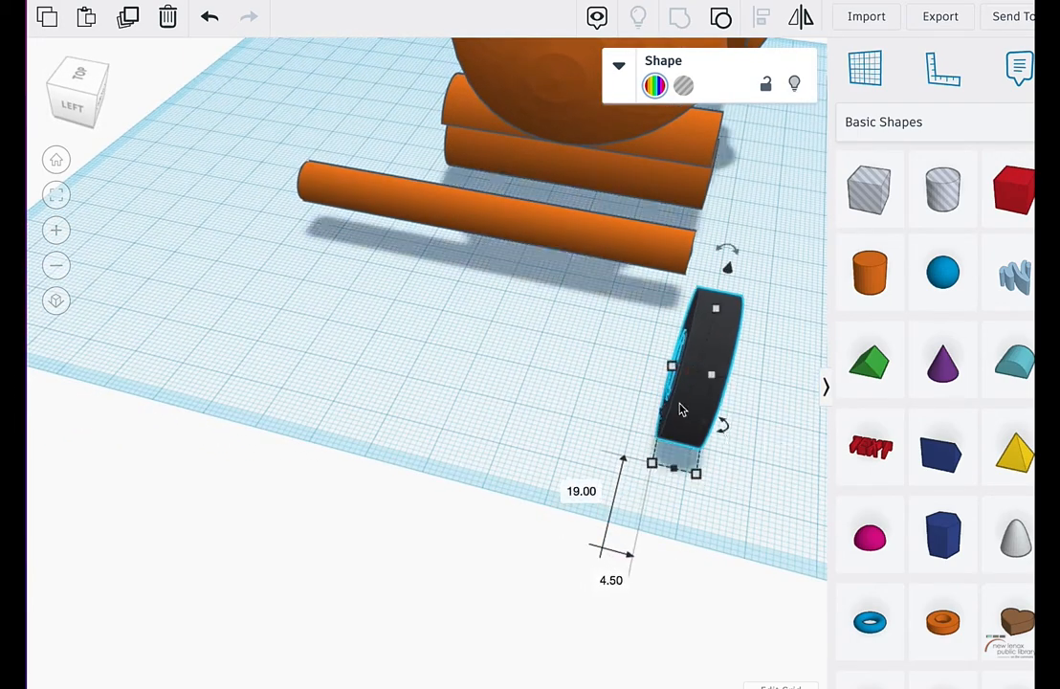
right_click_drag(681, 406, 650, 268)
left_click_drag(650, 266, 557, 350)
key("d")
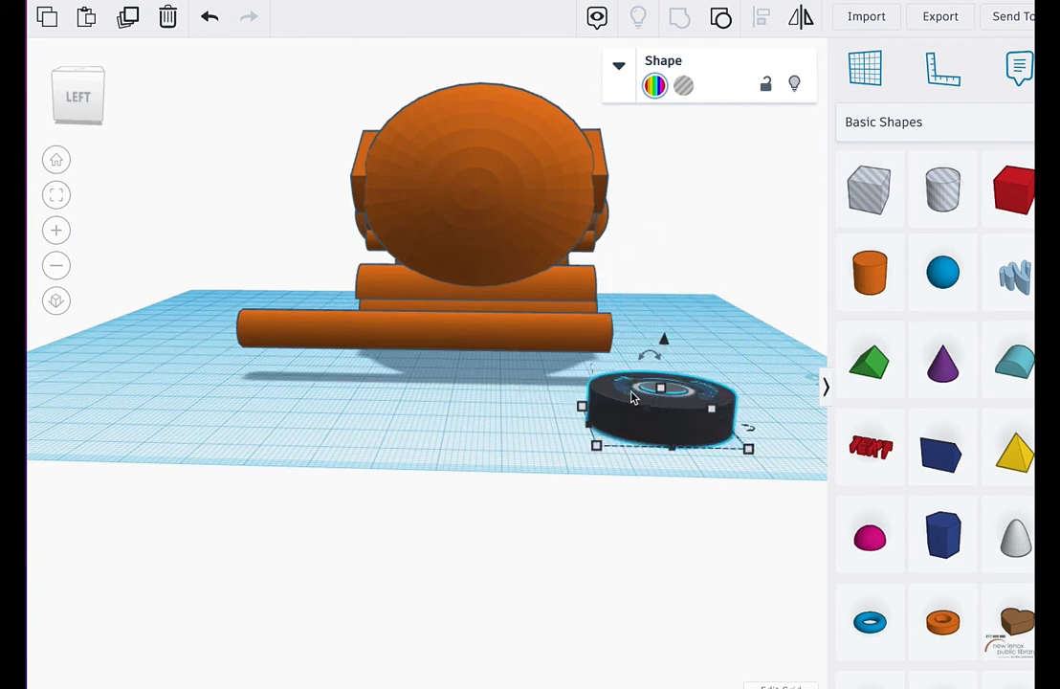
left_click(527, 340)
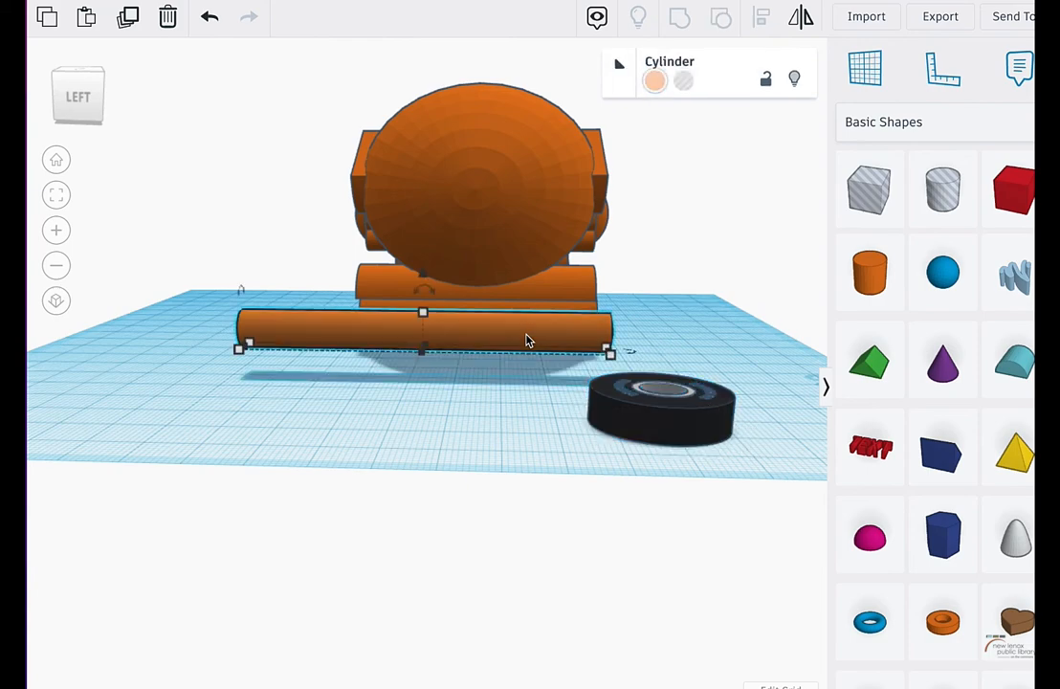
key("shift+Down")
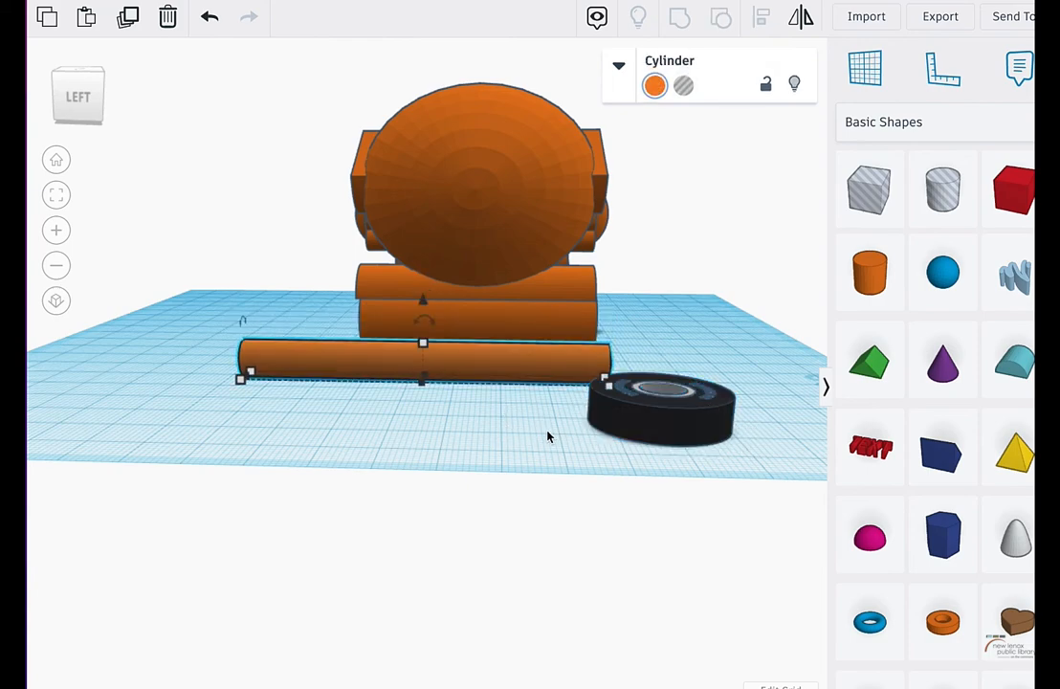
Step: Duplicate the wheel three times in a row parallel to the axle rod, spacing the copies 27.31 mm apart
right_click_drag(548, 436, 545, 490)
left_click(634, 426)
scroll(231, 249, "down", 2)
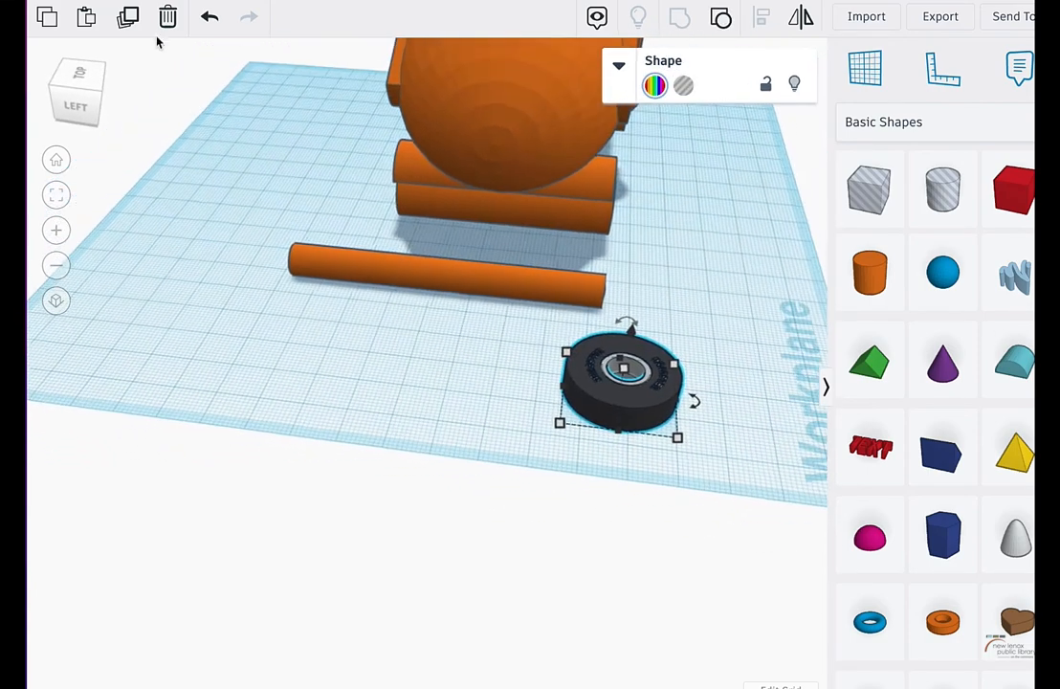
scroll(535, 329, "down", 2)
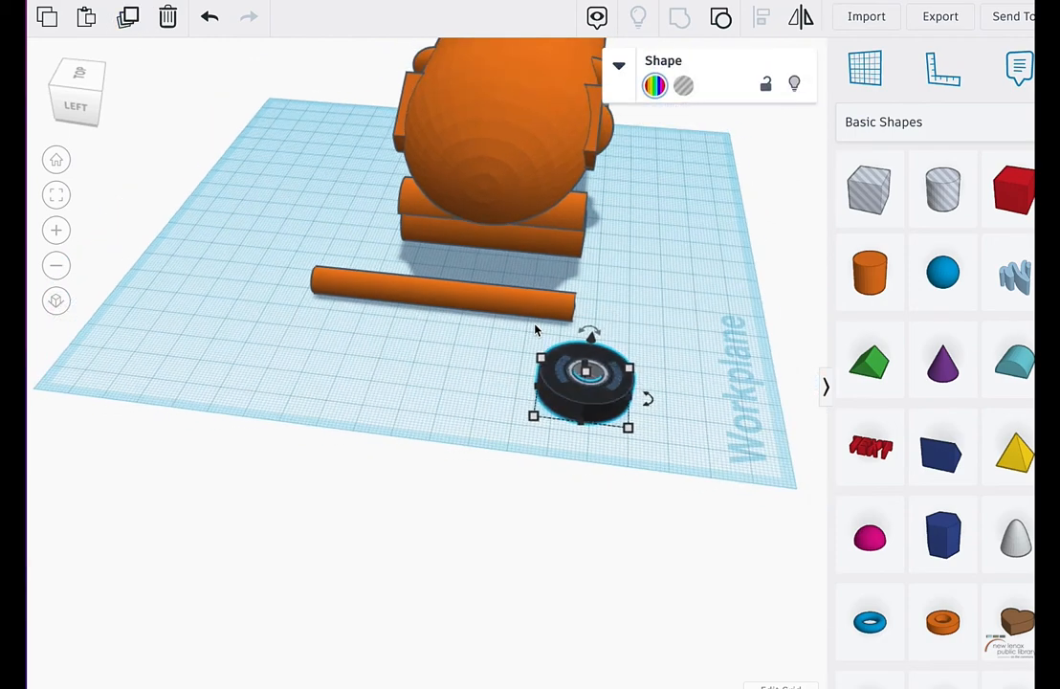
key("ctrl+v")
left_click_drag(553, 386, 405, 362)
left_click(127, 16)
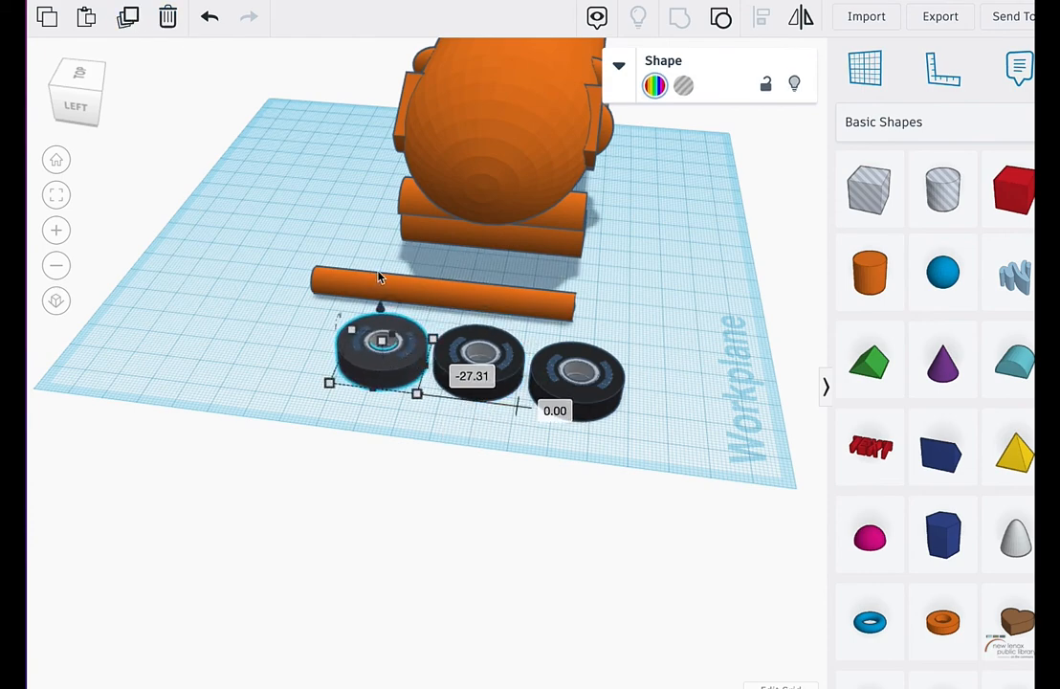
left_click(130, 17)
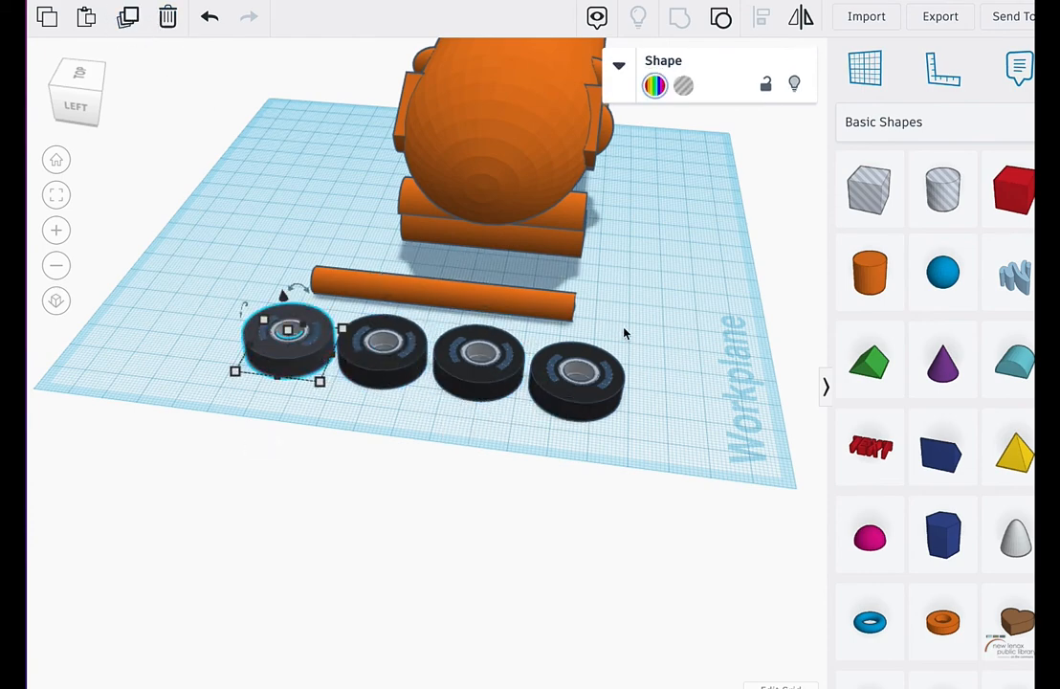
Step: Duplicate the axle rod and place the copy parallel to the original, between it and the bullet
right_click_drag(624, 333, 584, 361)
left_click(559, 337)
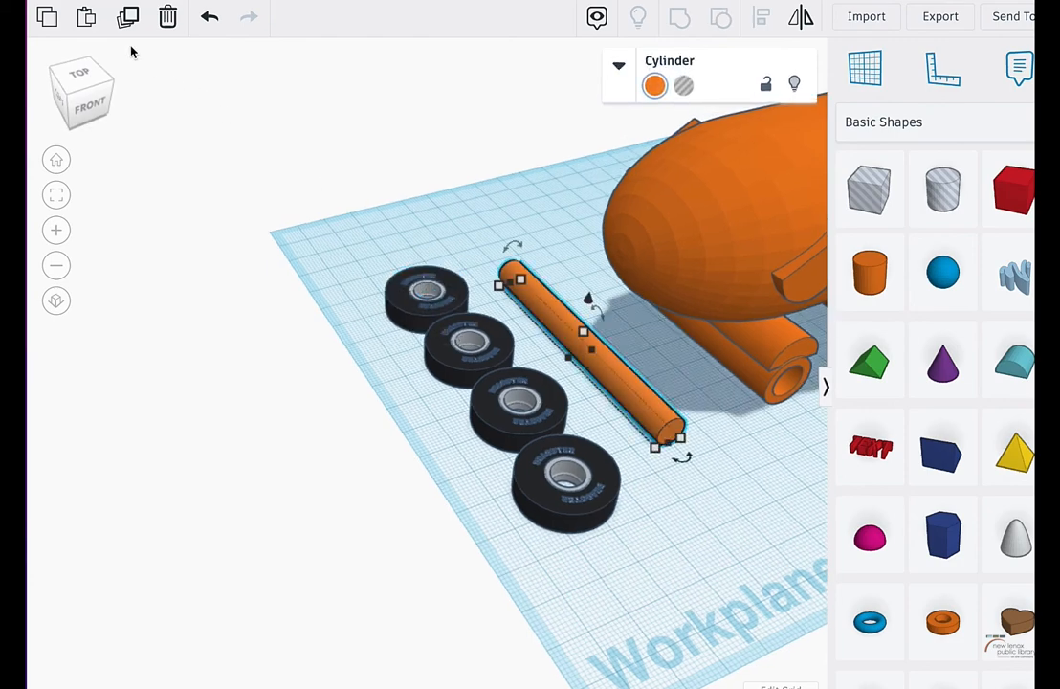
left_click(127, 16)
left_click_drag(627, 400, 672, 379)
right_click_drag(672, 379, 771, 408)
right_click_drag(681, 409, 493, 431)
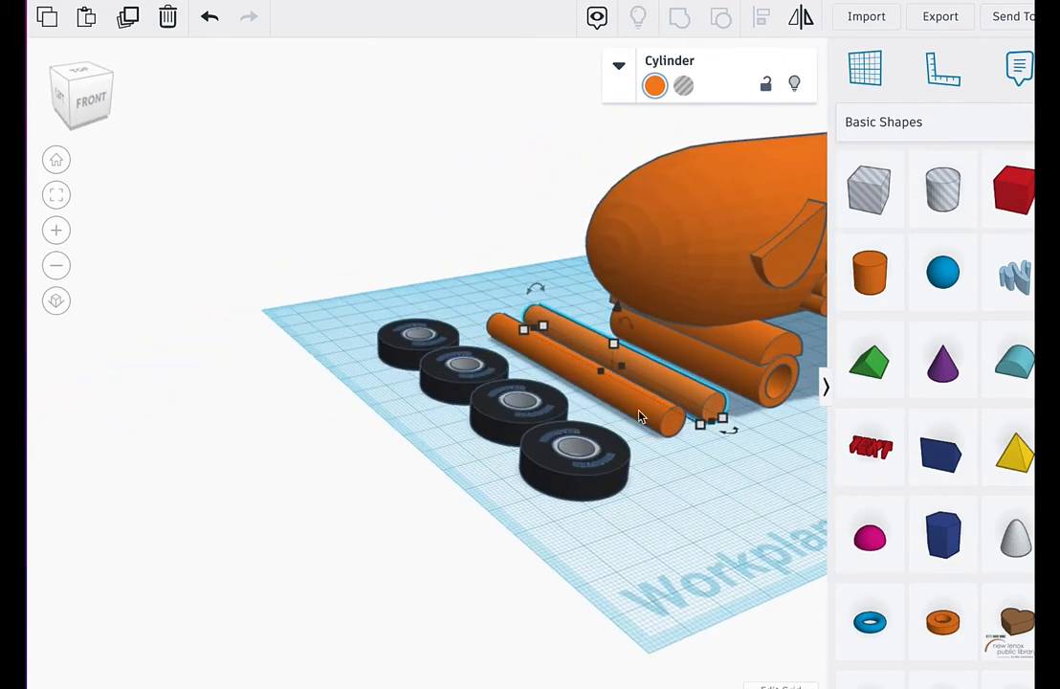
Step: Select all the parts and examine the bullet body, axle tubes, rods and wheels from the front, close up and at an angle
right_click_drag(640, 416, 650, 530)
scroll(654, 514, "down", 5)
left_click_drag(380, 305, 752, 503)
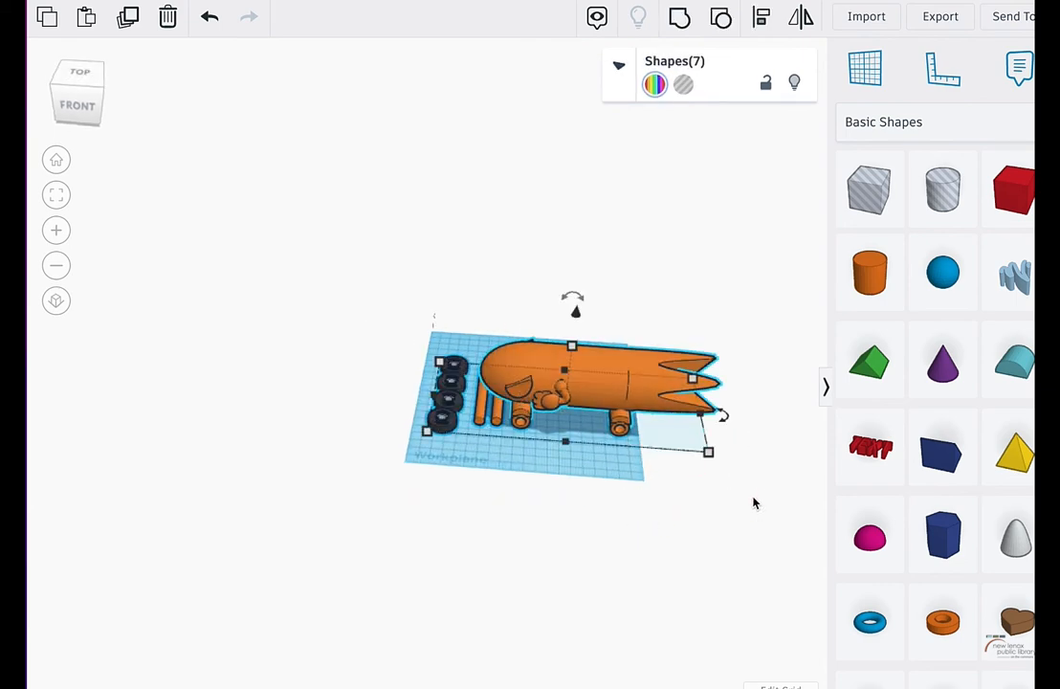
scroll(752, 499, "up", 5)
right_click_drag(626, 543, 507, 450)
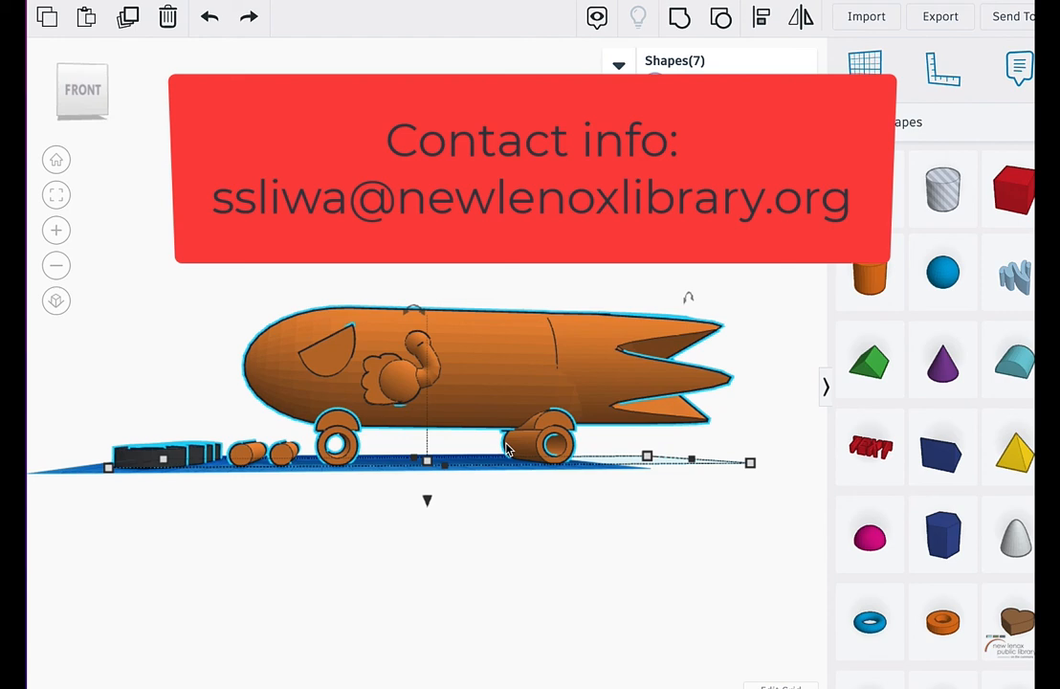
scroll(507, 449, "down", 4)
scroll(429, 365, "up", 8)
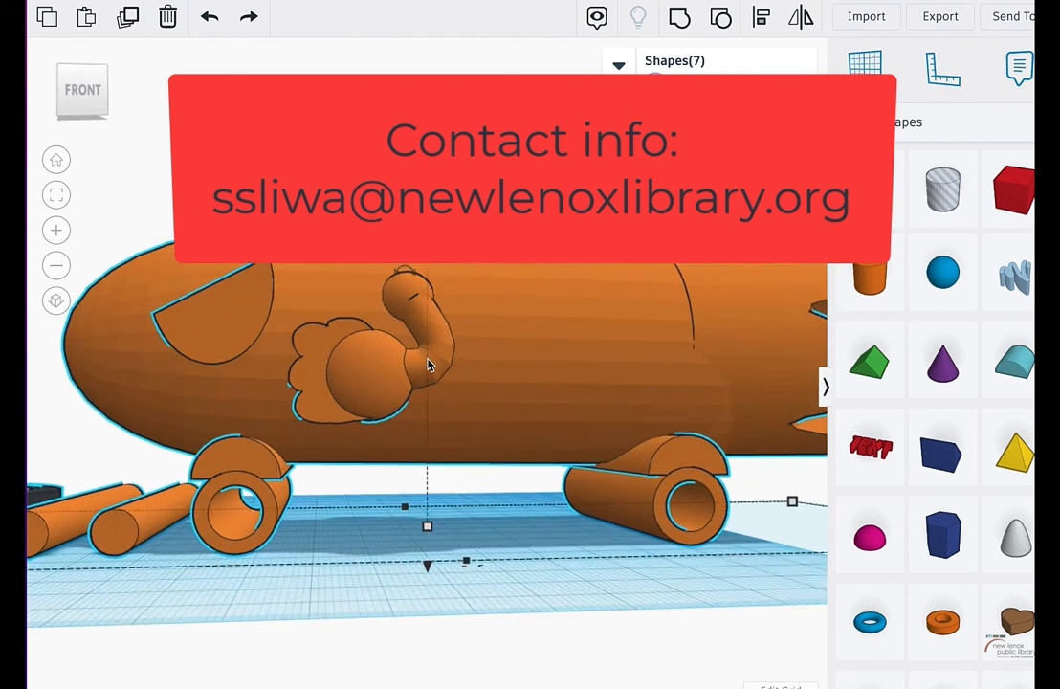
scroll(429, 365, "down", 4)
right_click_drag(429, 365, 559, 421)
scroll(512, 417, "down", 2)
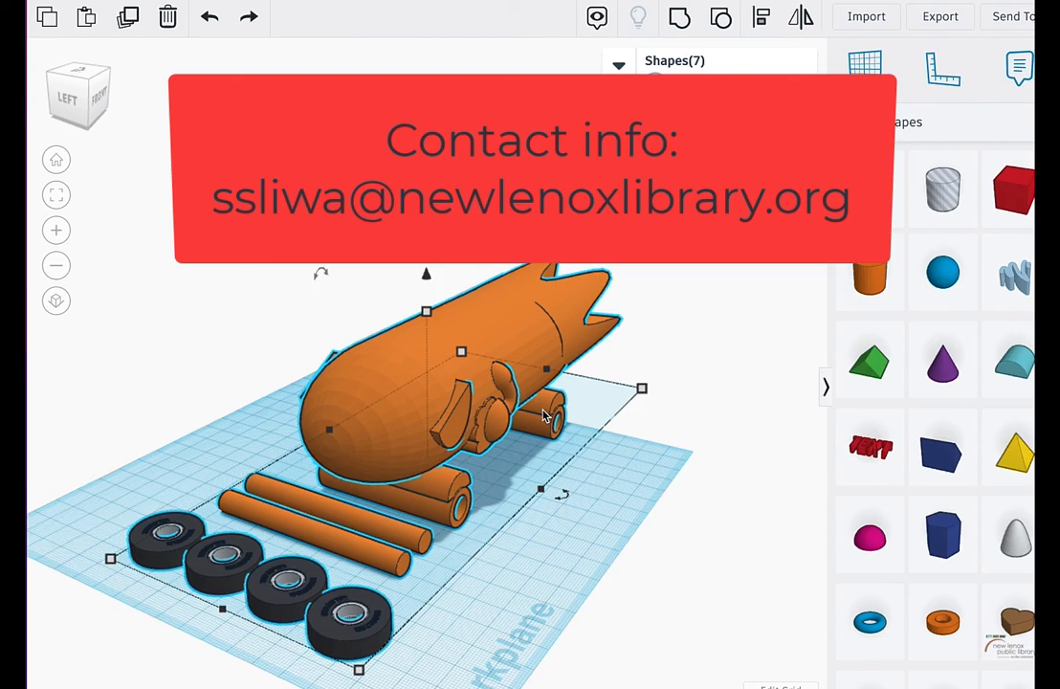